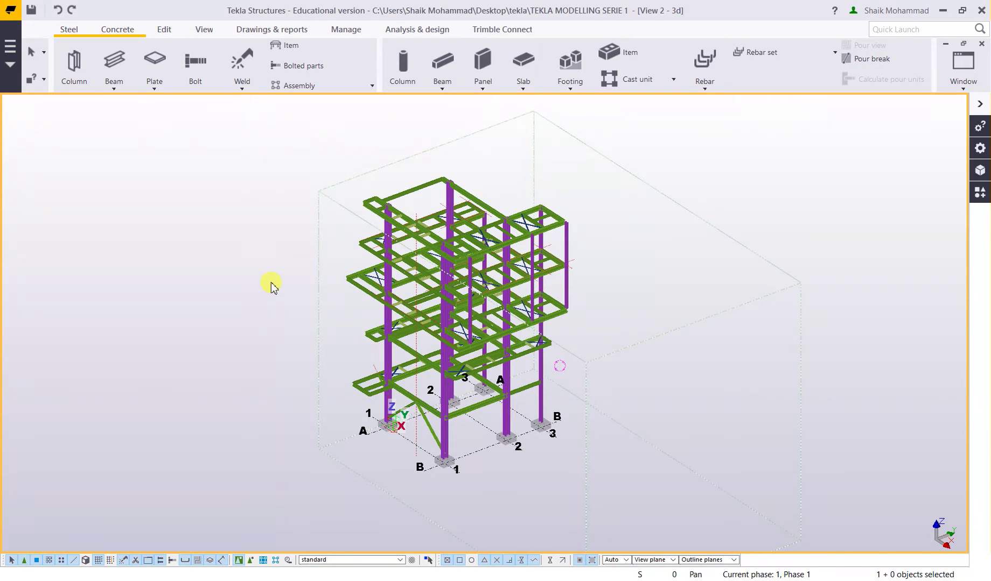
Open the list of the model's named views.
{"action": "middle_click_drag", "start_coordinate": [811, 243], "coordinate": [736, 251]}
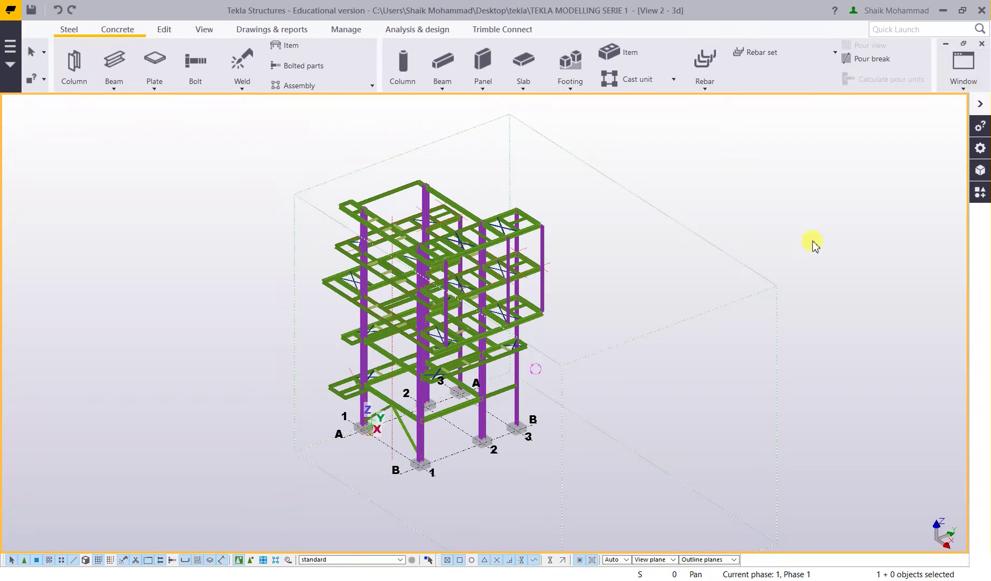
{"action": "key", "text": "ctrl+i"}
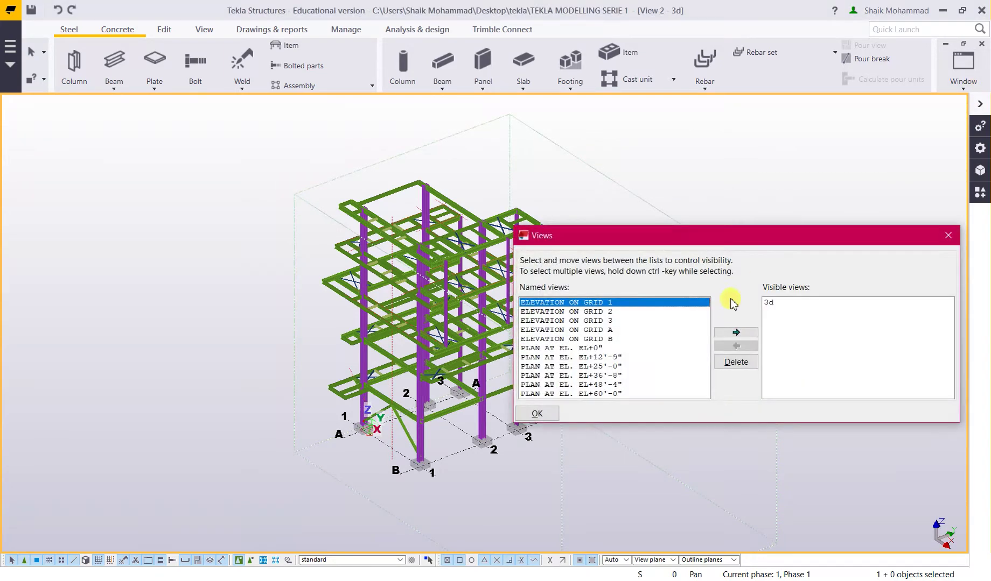
{"action": "double_click", "coordinate": [589, 303]}
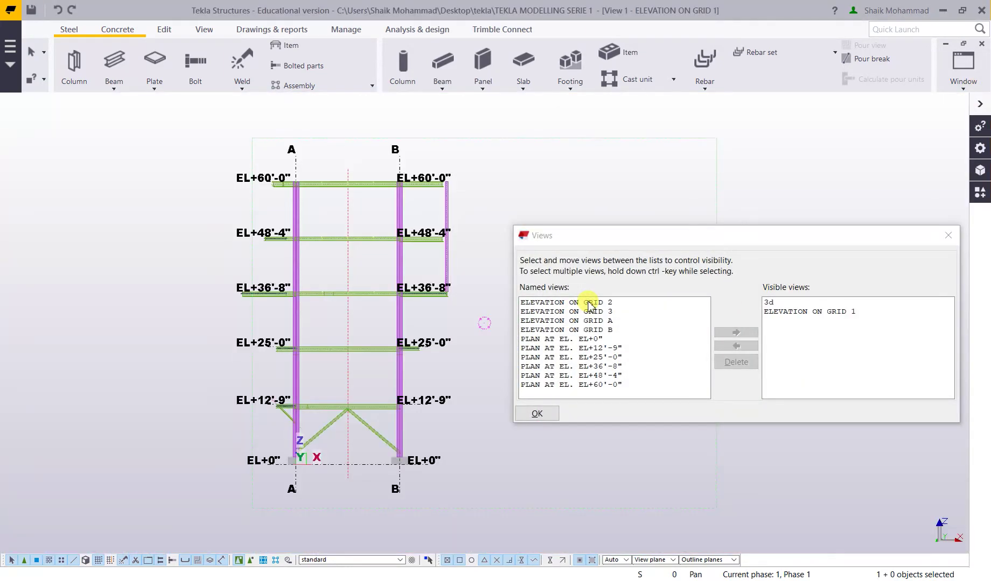
{"action": "scroll", "coordinate": [399, 409], "scroll_direction": "up", "scroll_amount": 7}
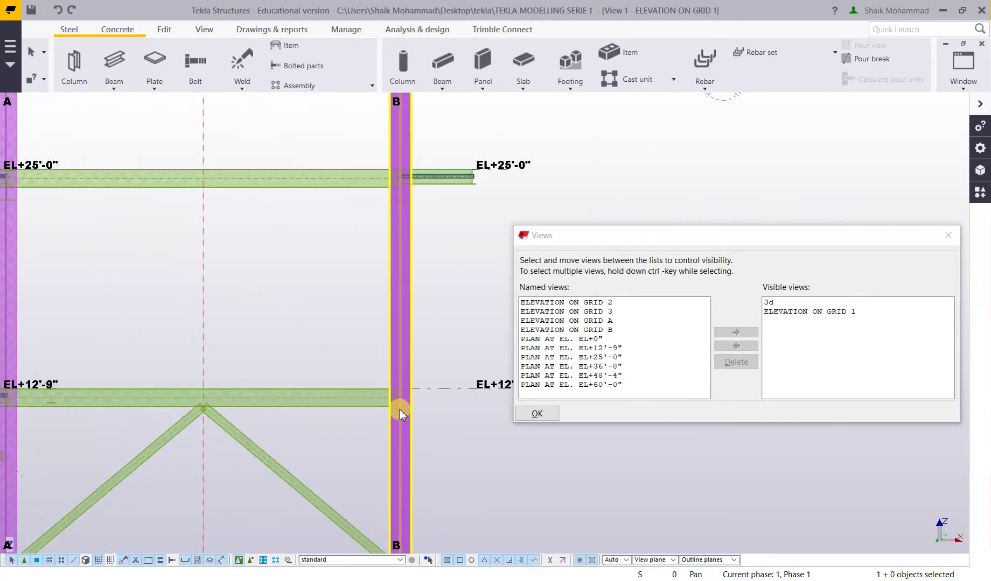
{"action": "left_click", "coordinate": [781, 183]}
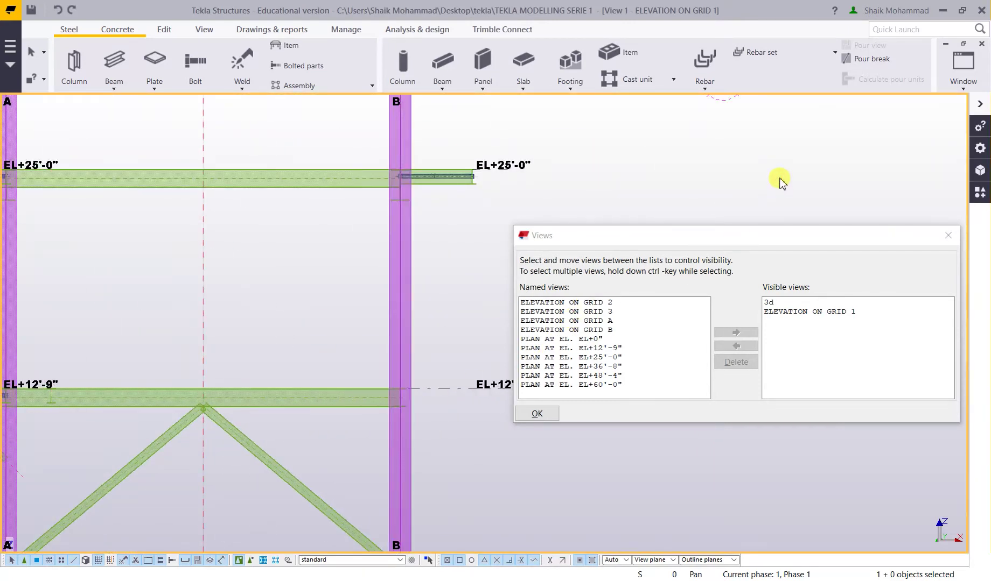
{"action": "left_click", "coordinate": [702, 304]}
{"action": "double_click", "coordinate": [808, 310]}
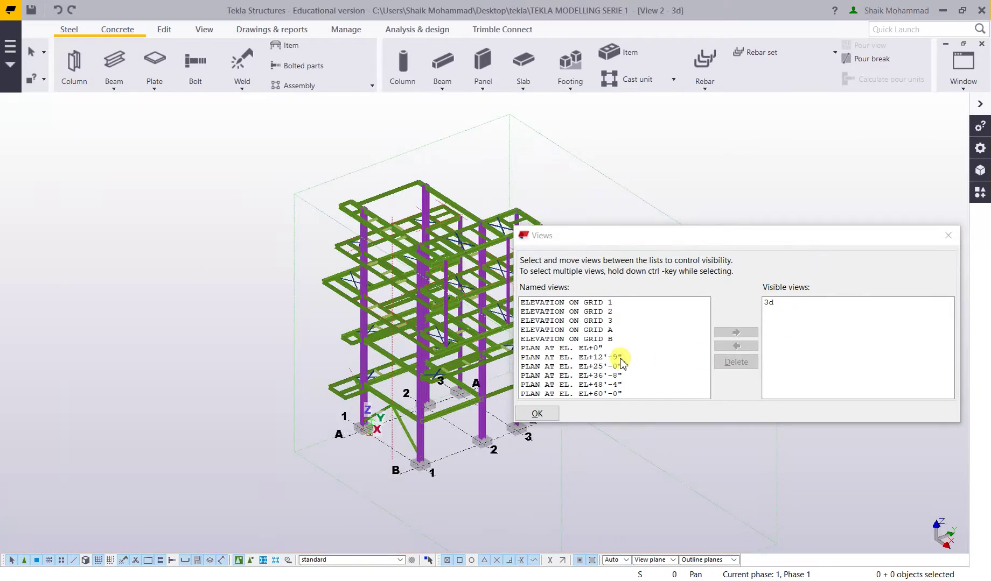
Show the PLAN AT EL. EL+12'-9" view and tile it vertically beside the 3D view.
{"action": "double_click", "coordinate": [619, 357]}
{"action": "scroll", "coordinate": [325, 377], "scroll_direction": "down", "scroll_amount": 2}
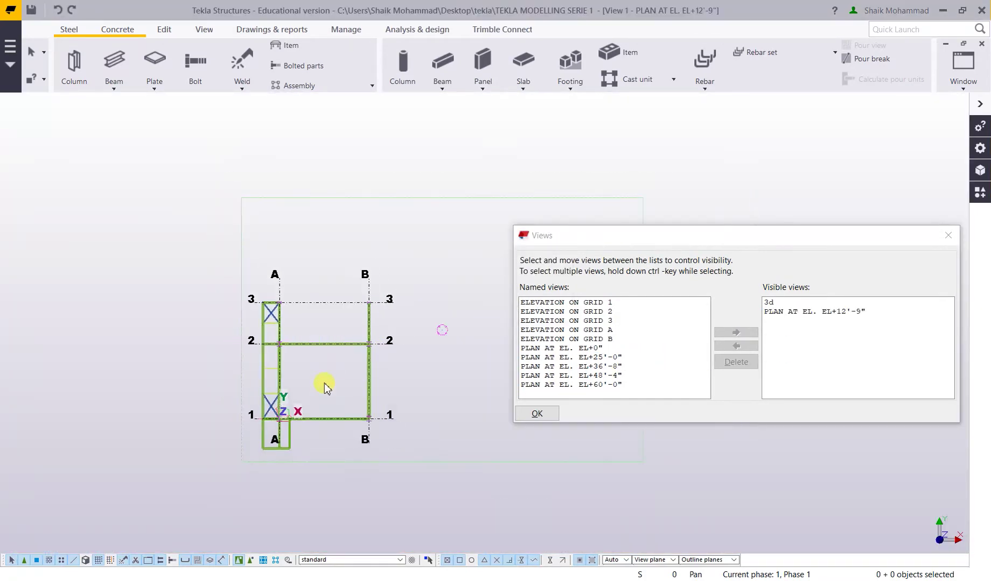
{"action": "left_click", "coordinate": [964, 61]}
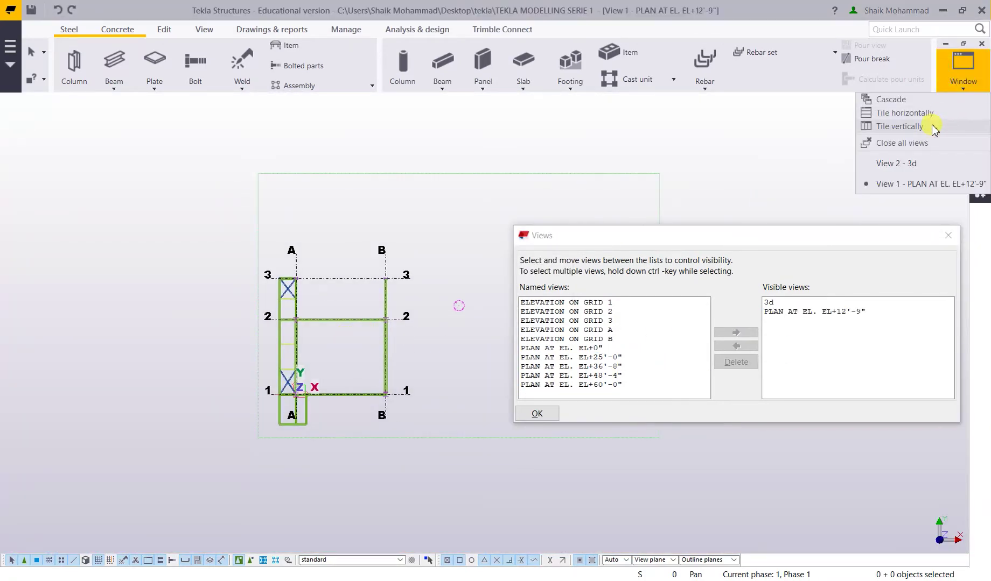
{"action": "left_click", "coordinate": [961, 123]}
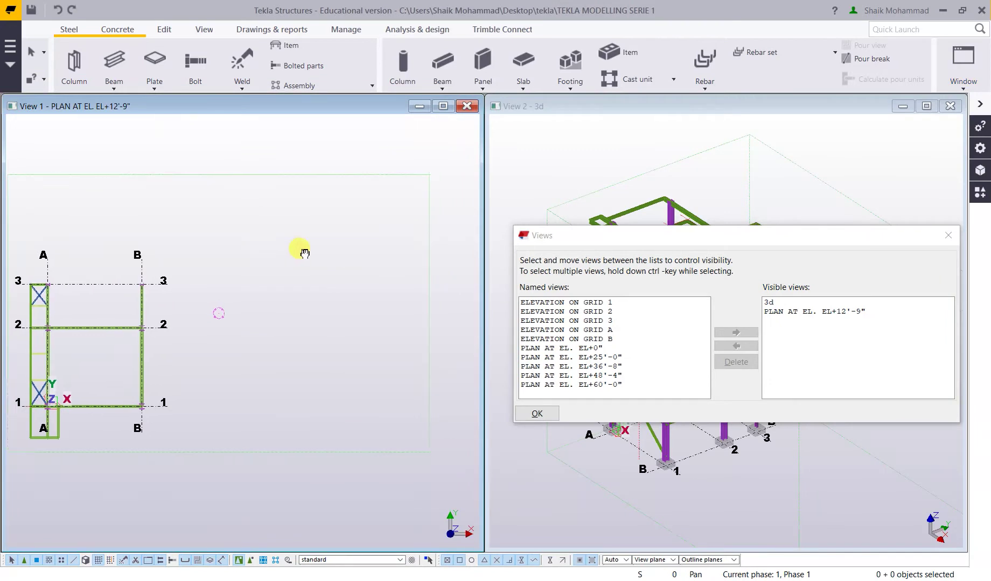
Select the beam along grid B and the column at grid intersection B-1 in the plan view, and close the views list.
{"action": "scroll", "coordinate": [351, 398], "scroll_direction": "up", "scroll_amount": 5}
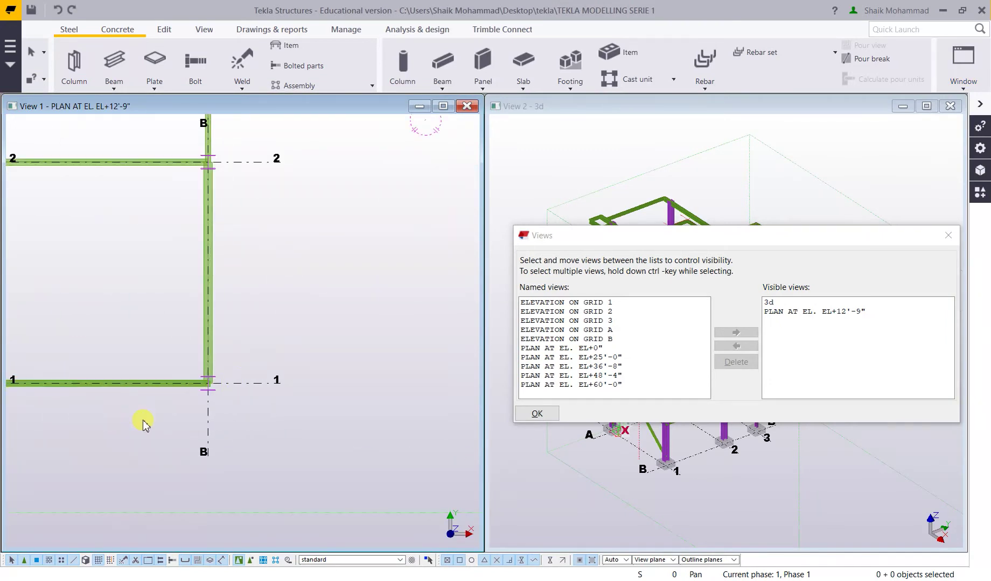
{"action": "scroll", "coordinate": [187, 413], "scroll_direction": "up", "scroll_amount": 1}
{"action": "scroll", "coordinate": [235, 408], "scroll_direction": "up", "scroll_amount": 5}
{"action": "scroll", "coordinate": [302, 402], "scroll_direction": "up", "scroll_amount": 2}
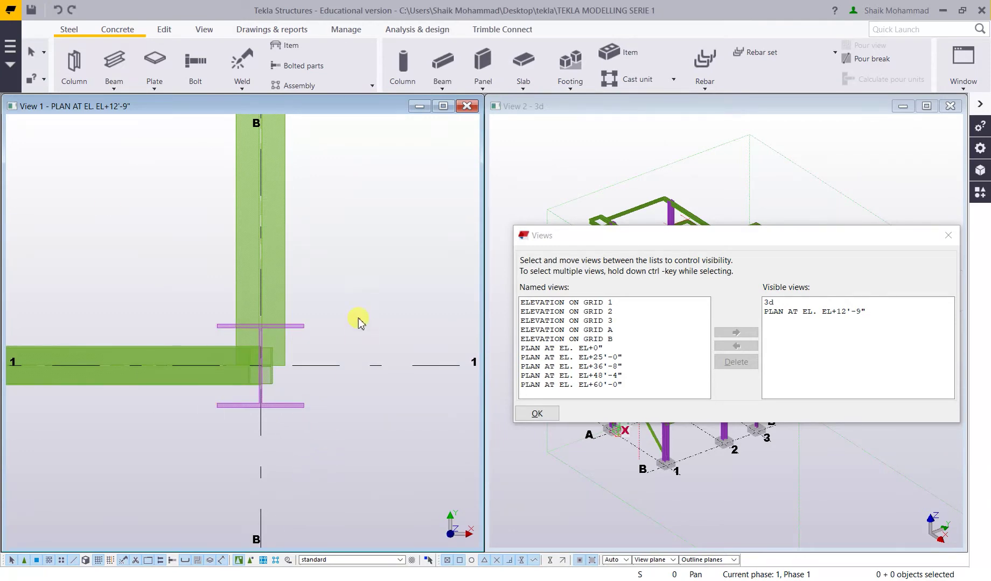
{"action": "double_click", "coordinate": [318, 411]}
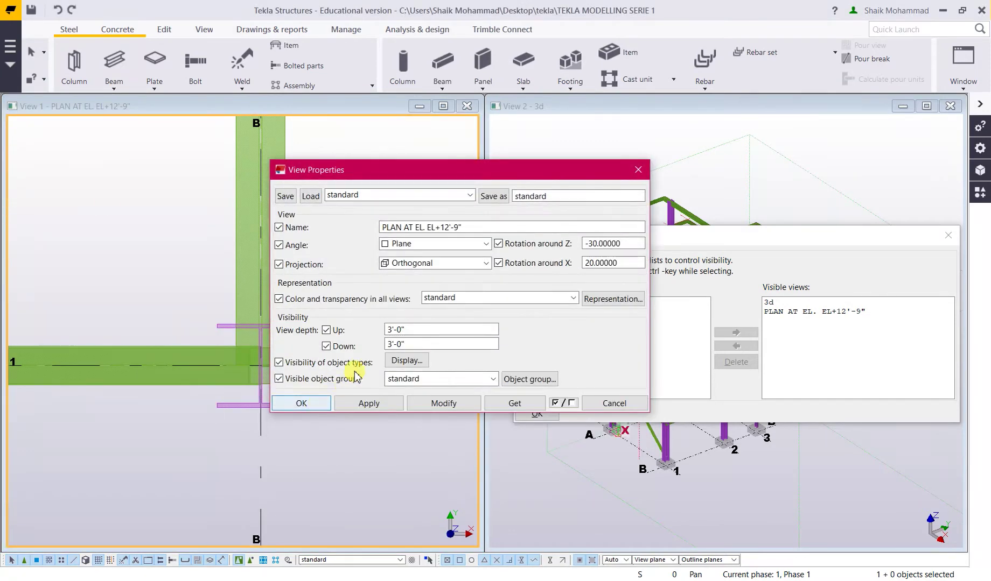
{"action": "left_click", "coordinate": [315, 407]}
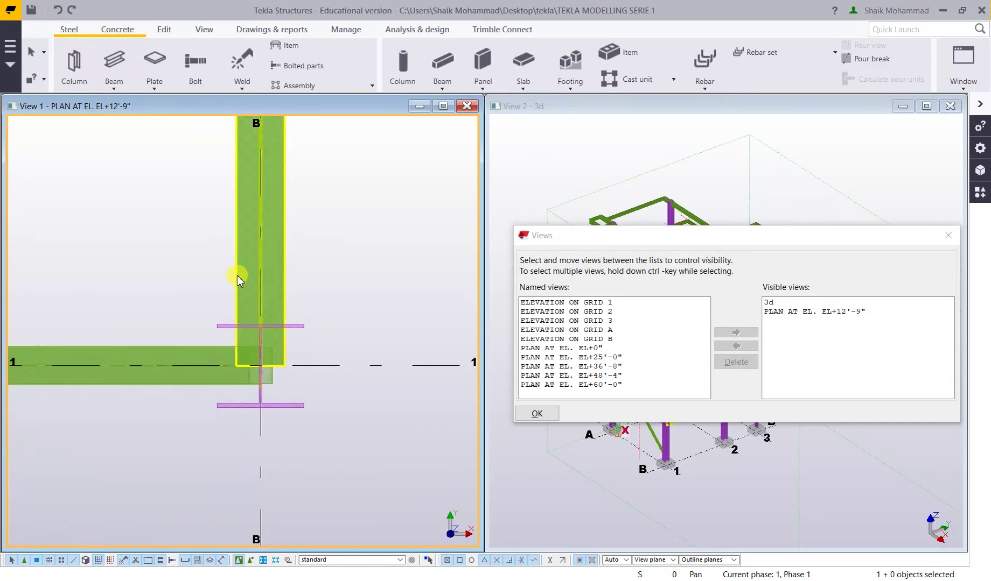
{"action": "left_click", "coordinate": [256, 308]}
{"action": "left_click", "coordinate": [291, 327]}
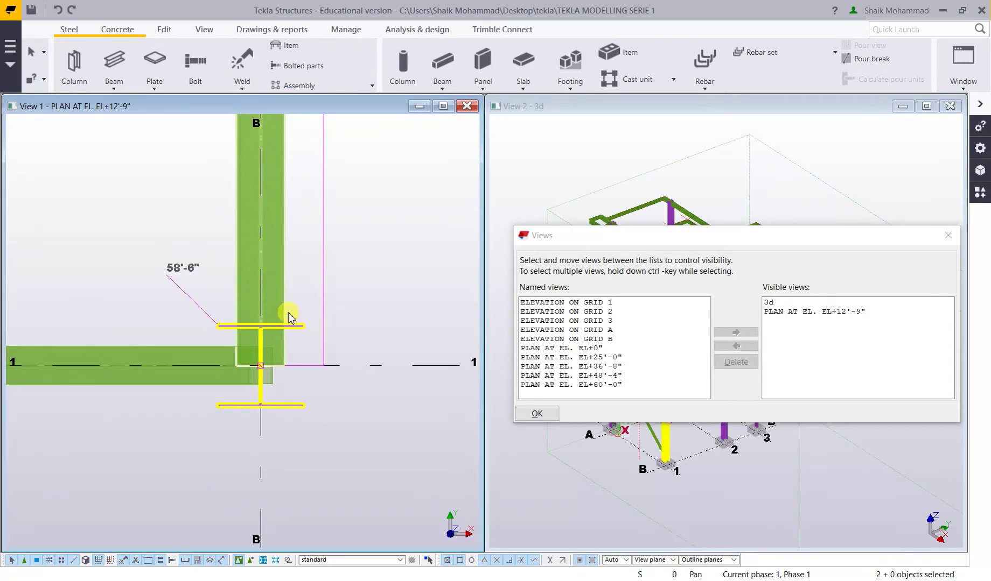
{"action": "left_click", "coordinate": [948, 236]}
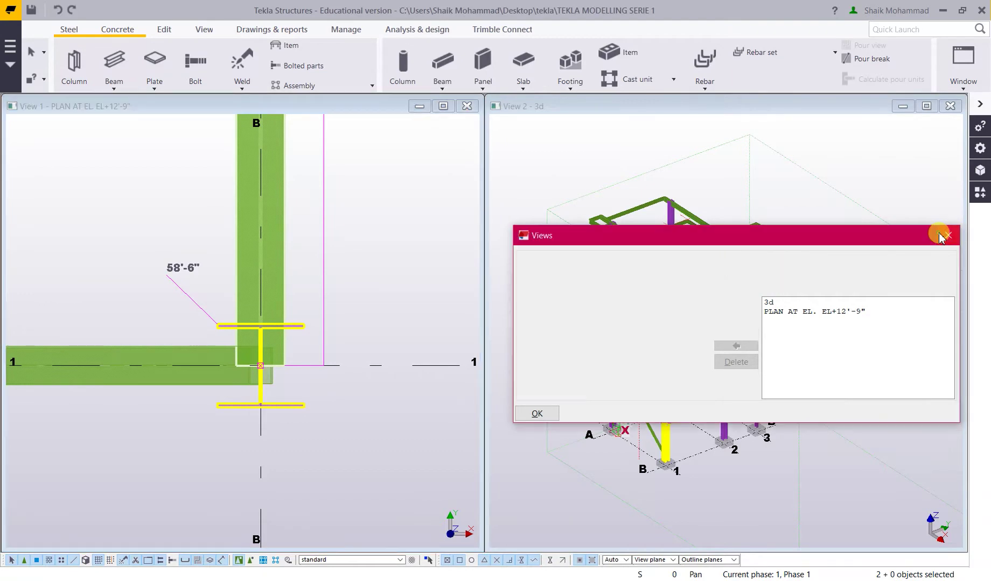
Examine in the 3D view how the grid B beam meets the flange of column B-1, and clear the selection.
{"action": "scroll", "coordinate": [672, 454], "scroll_direction": "up", "scroll_amount": 4}
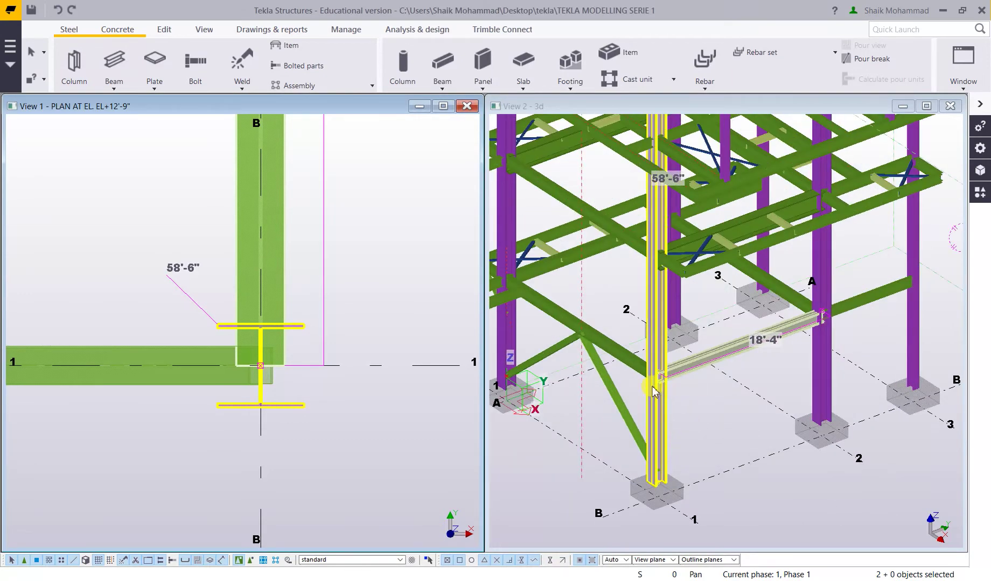
{"action": "middle_click_drag", "start_coordinate": [724, 408], "coordinate": [601, 398], "text": "ctrl"}
{"action": "middle_click_drag", "start_coordinate": [858, 372], "coordinate": [779, 409], "text": "ctrl"}
{"action": "scroll", "coordinate": [624, 427], "scroll_direction": "up", "scroll_amount": 5}
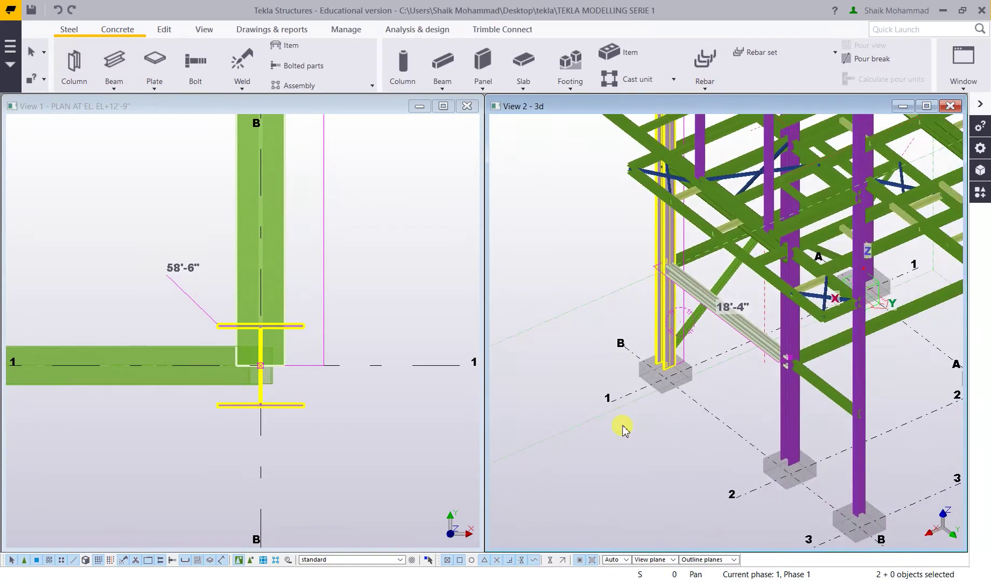
{"action": "scroll", "coordinate": [667, 274], "scroll_direction": "up", "scroll_amount": 6}
{"action": "left_click", "coordinate": [661, 203]}
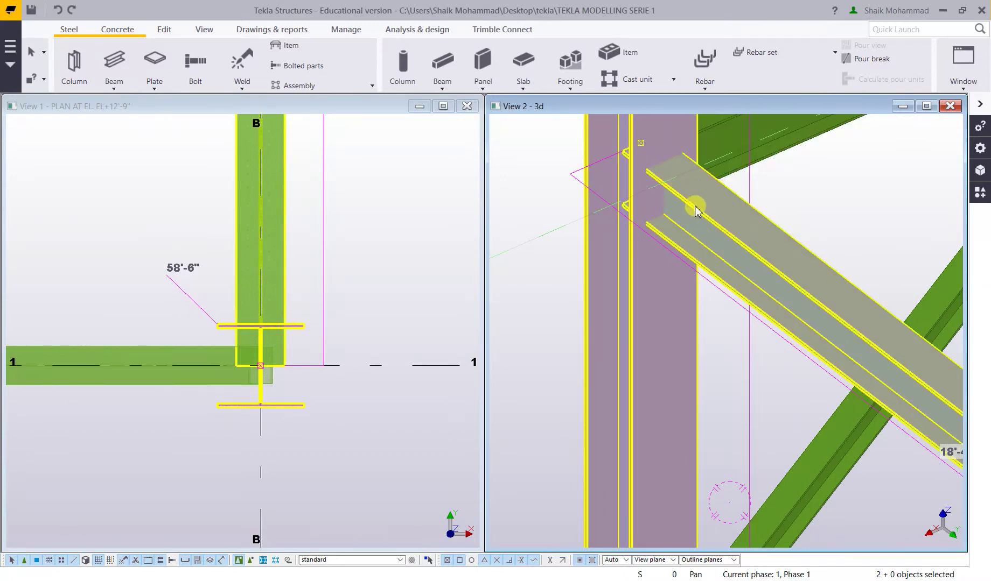
{"action": "scroll", "coordinate": [696, 212], "scroll_direction": "up", "scroll_amount": 1}
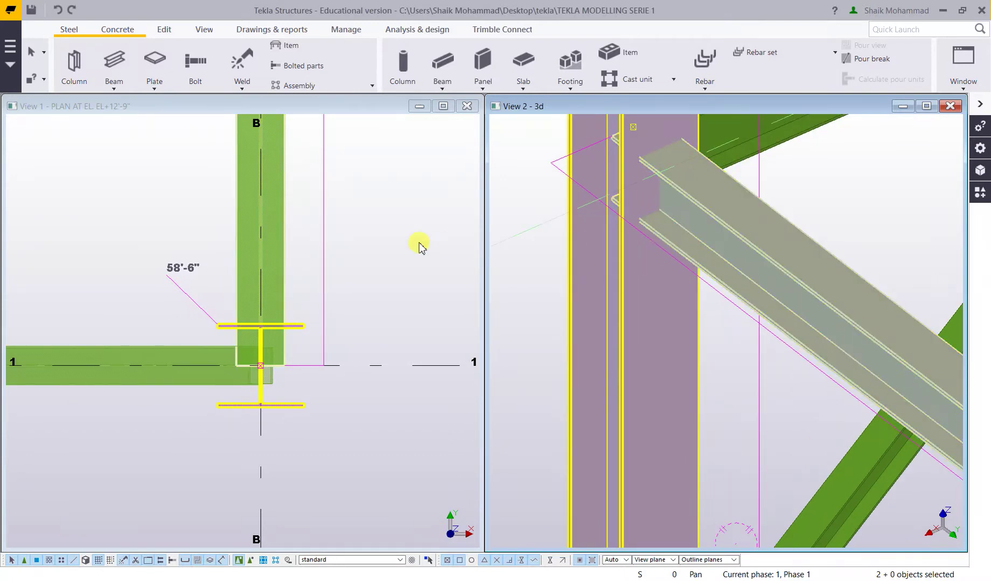
{"action": "left_click", "coordinate": [401, 312]}
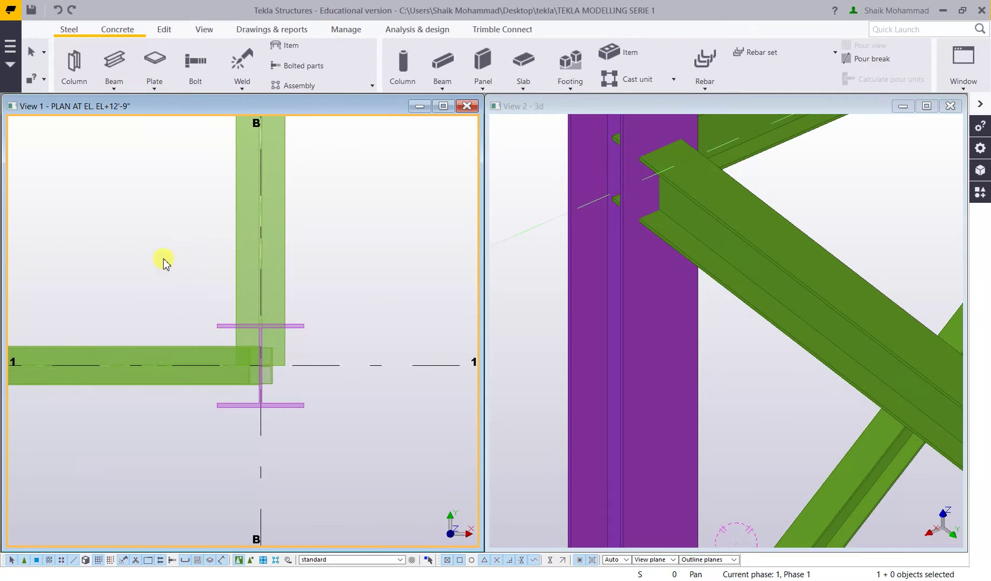
Create a new view using two points, picking both outer corners of column B-1's upper flange in the plan view.
{"action": "scroll", "coordinate": [162, 263], "scroll_direction": "down", "scroll_amount": 2}
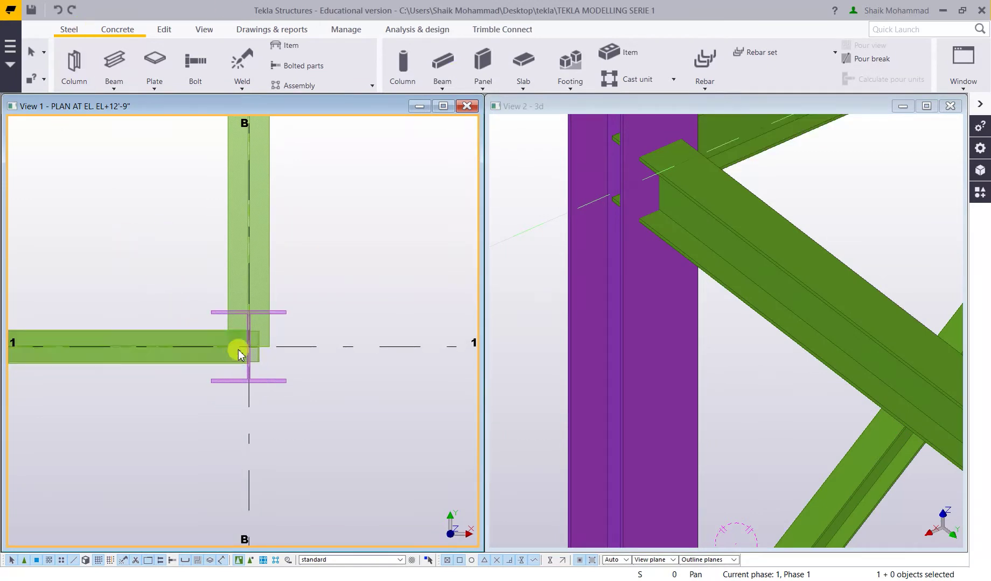
{"action": "scroll", "coordinate": [239, 350], "scroll_direction": "up", "scroll_amount": 3}
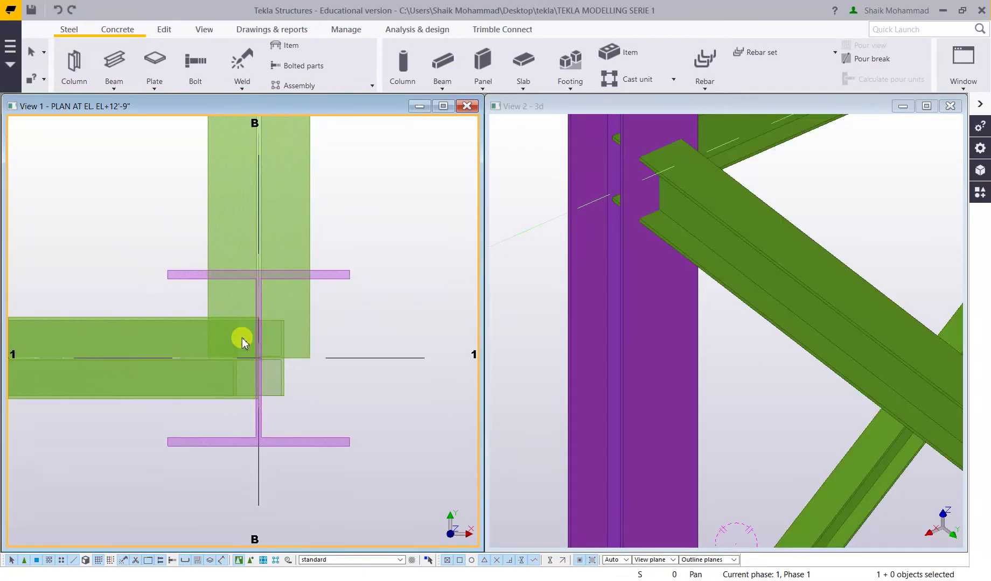
{"action": "left_click", "coordinate": [204, 33]}
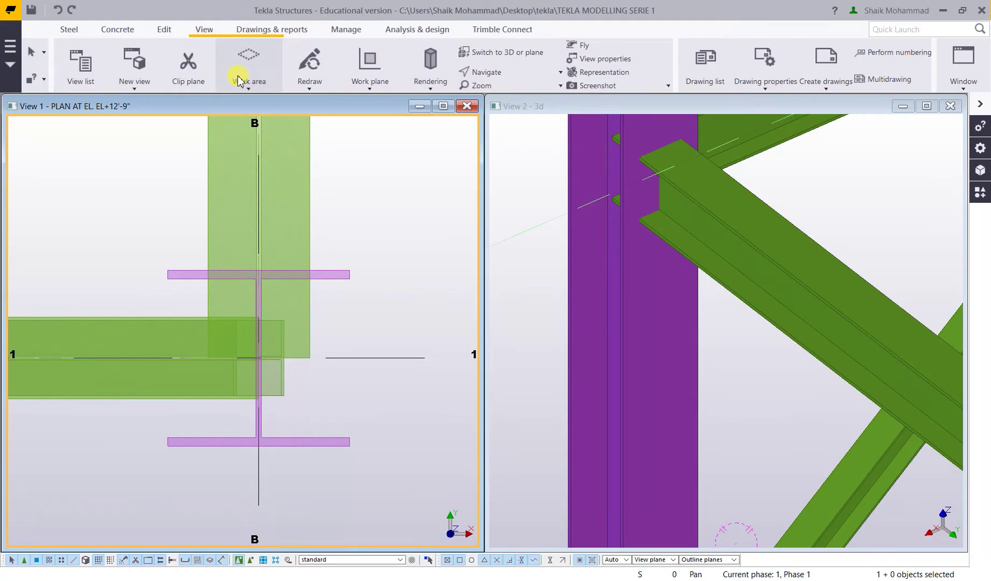
{"action": "left_click", "coordinate": [239, 81]}
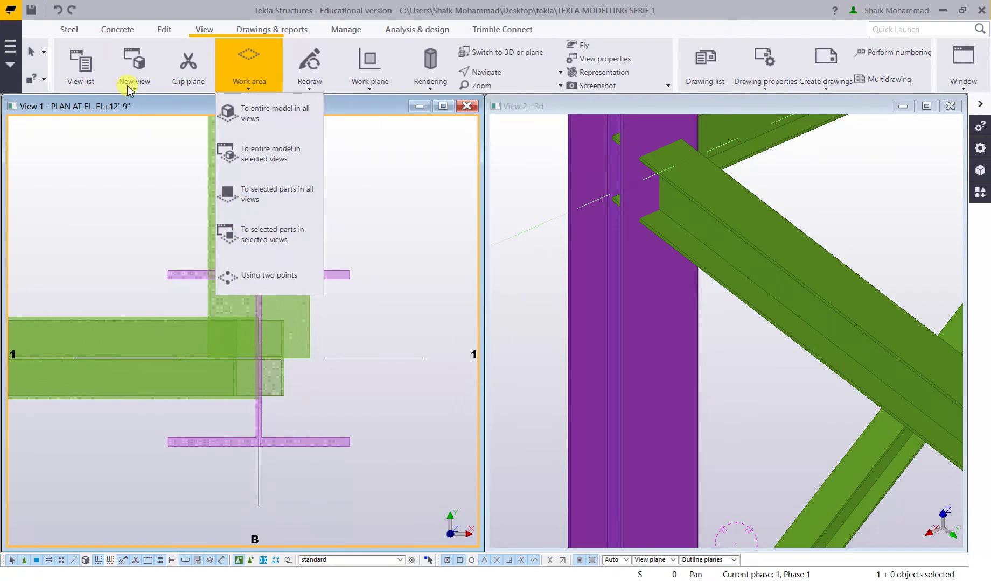
{"action": "left_click", "coordinate": [136, 125]}
{"action": "left_click", "coordinate": [144, 135]}
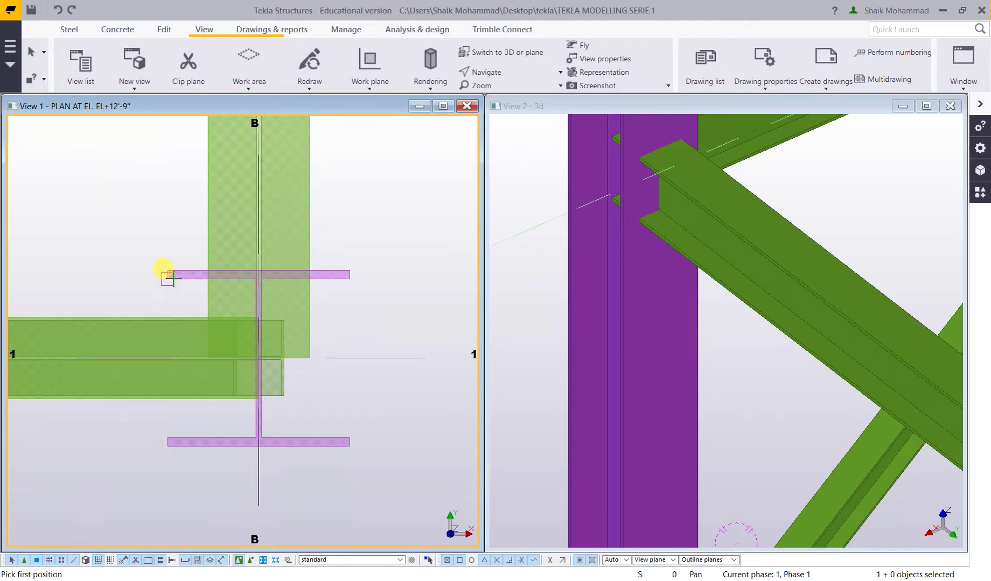
{"action": "left_click", "coordinate": [170, 272]}
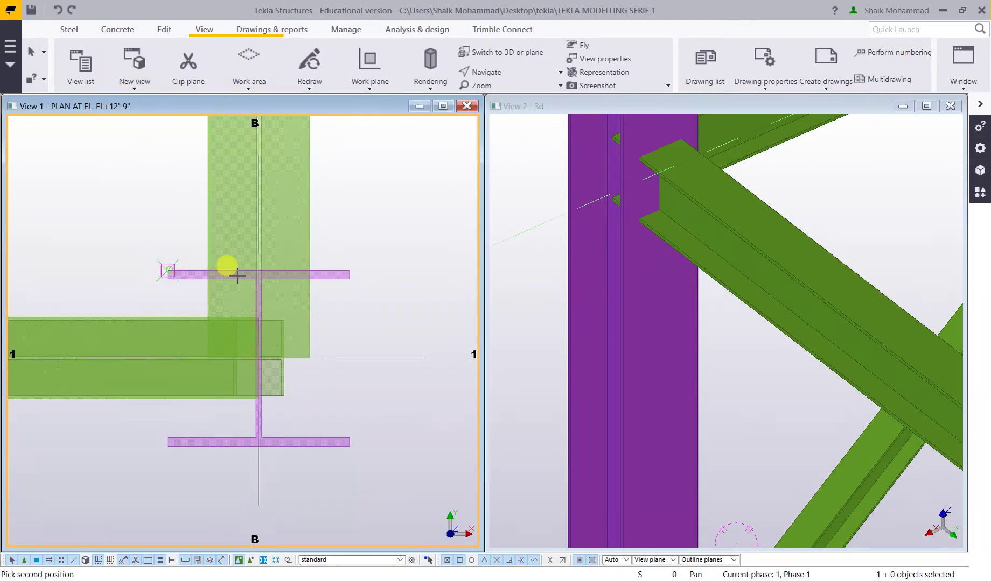
{"action": "left_click", "coordinate": [349, 273]}
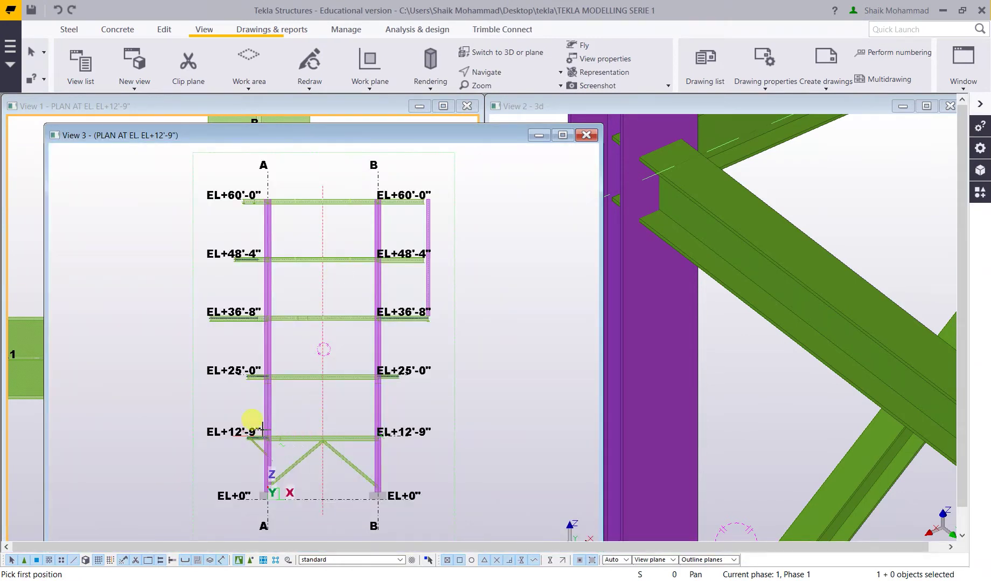
{"action": "right_click", "coordinate": [147, 342]}
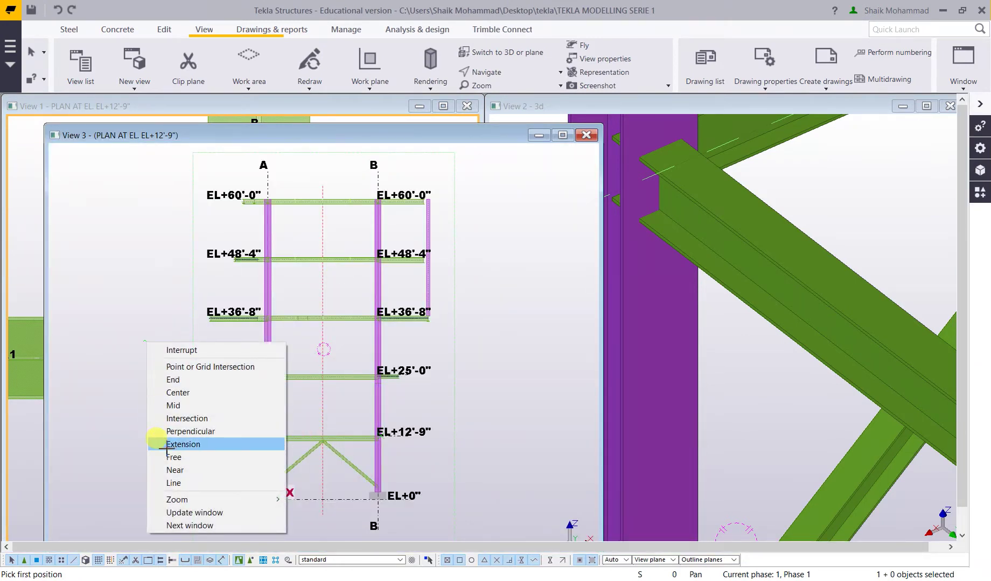
{"action": "left_click", "coordinate": [162, 349]}
Redraw the new flange view and tile all three open views vertically.
{"action": "right_click", "coordinate": [109, 310]}
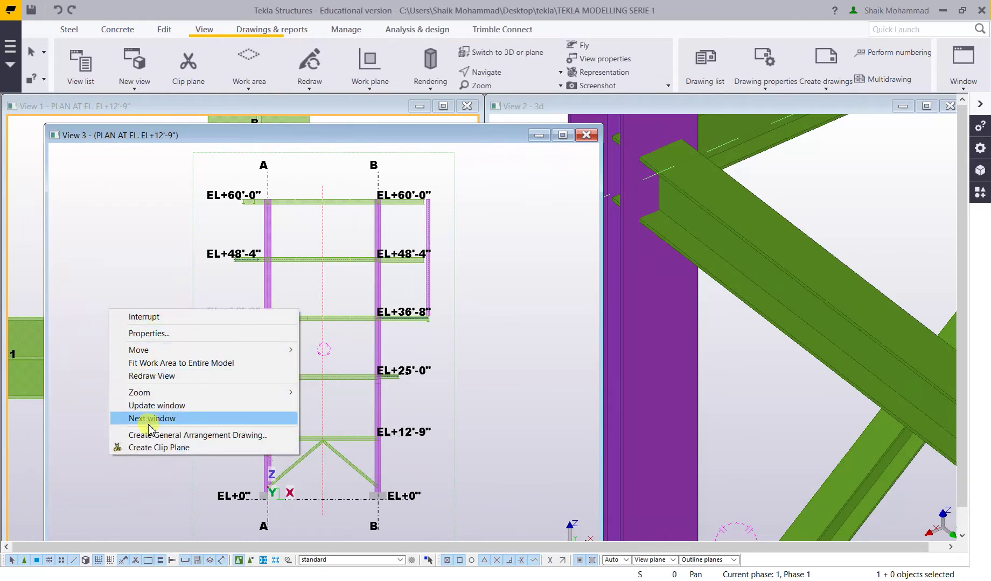
{"action": "left_click", "coordinate": [154, 378]}
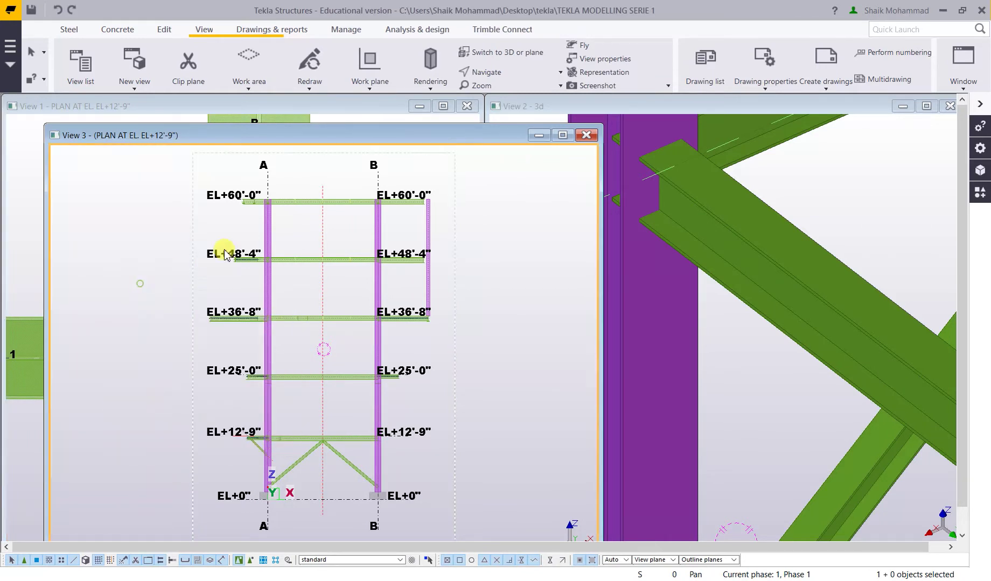
{"action": "left_click", "coordinate": [985, 62]}
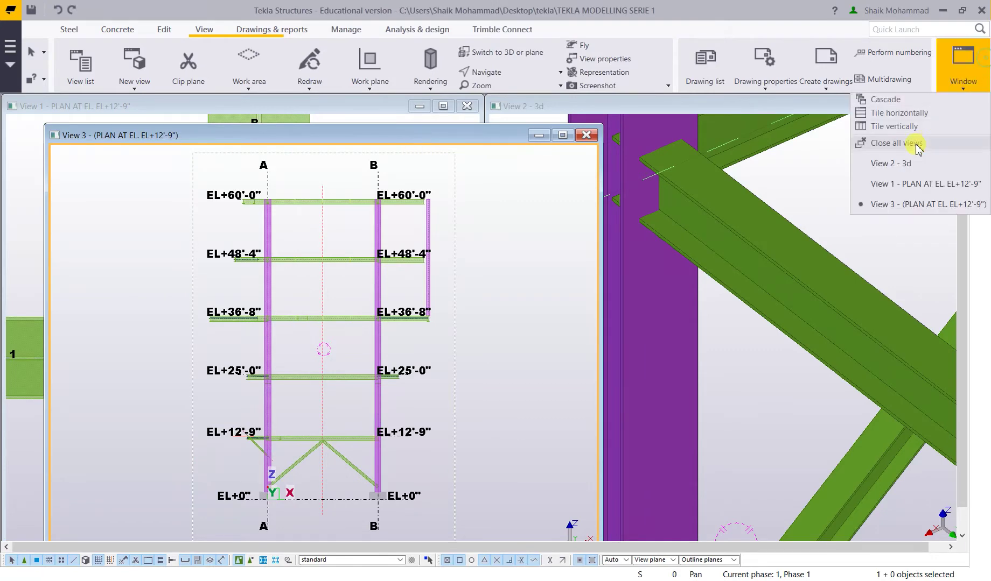
{"action": "left_click", "coordinate": [883, 127]}
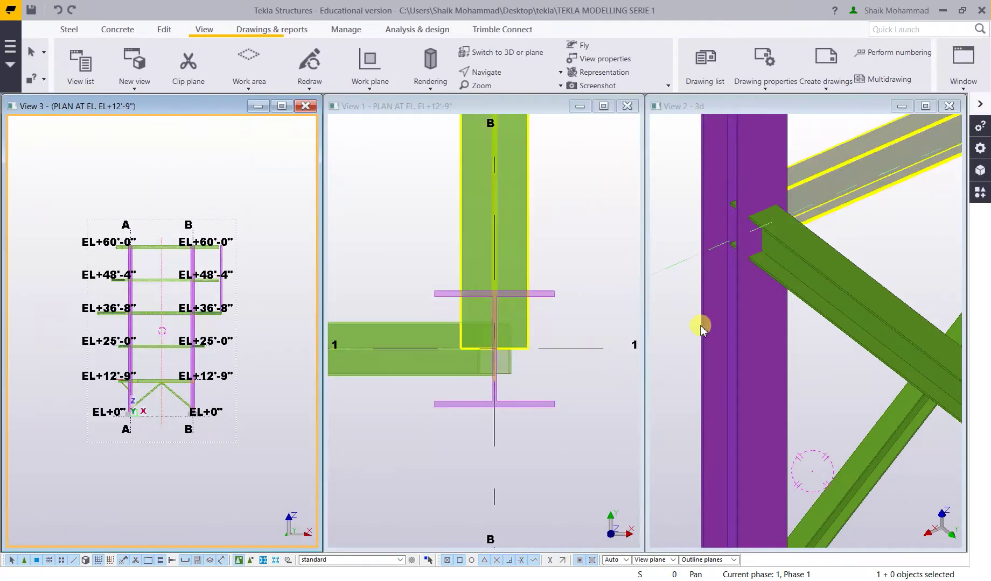
Narrow the 3D view window from its edge next to the plan view.
{"action": "scroll", "coordinate": [473, 380], "scroll_direction": "up", "scroll_amount": 1}
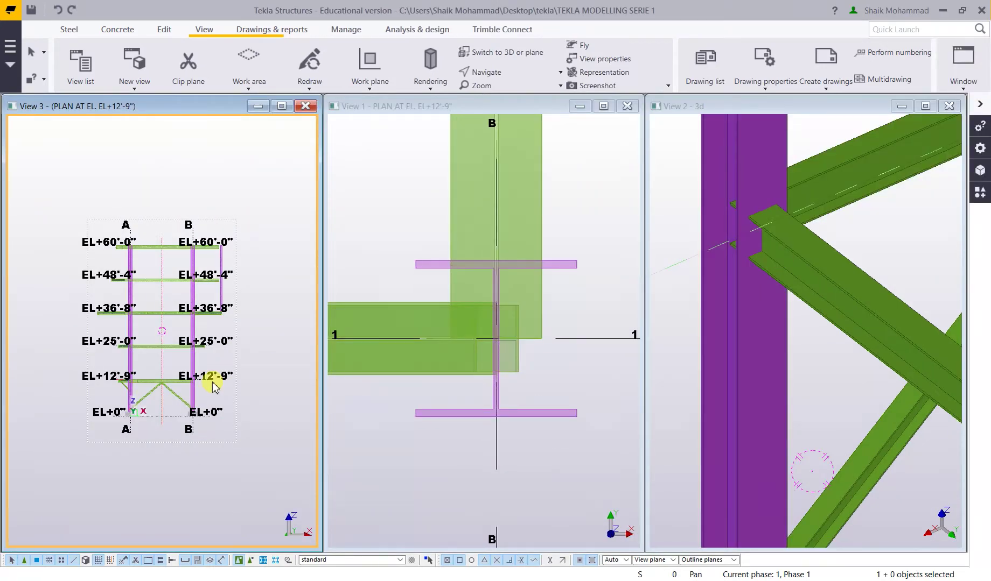
{"action": "scroll", "coordinate": [205, 378], "scroll_direction": "up", "scroll_amount": 2}
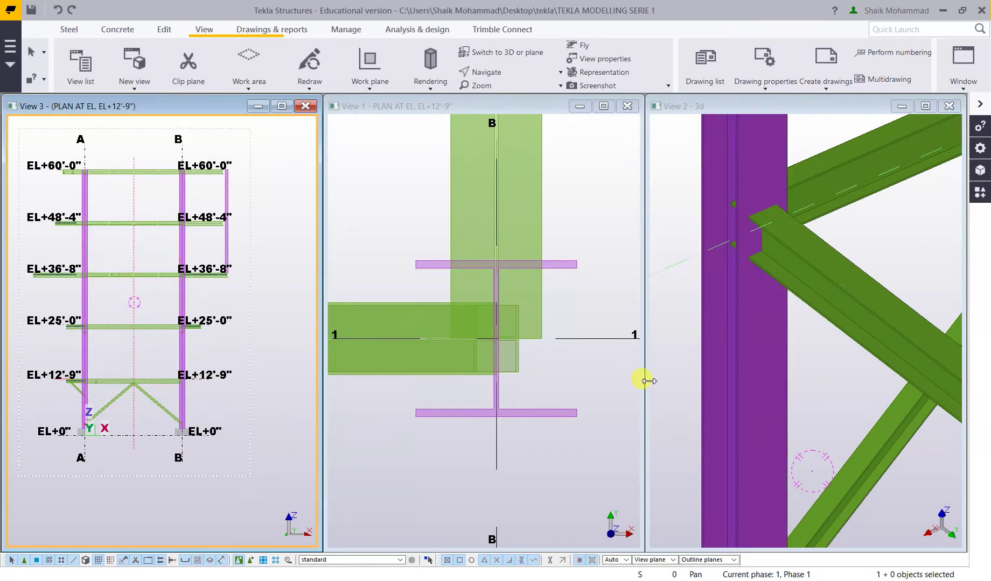
{"action": "left_click_drag", "start_coordinate": [649, 382], "coordinate": [693, 378]}
{"action": "scroll", "coordinate": [832, 360], "scroll_direction": "down", "scroll_amount": 4}
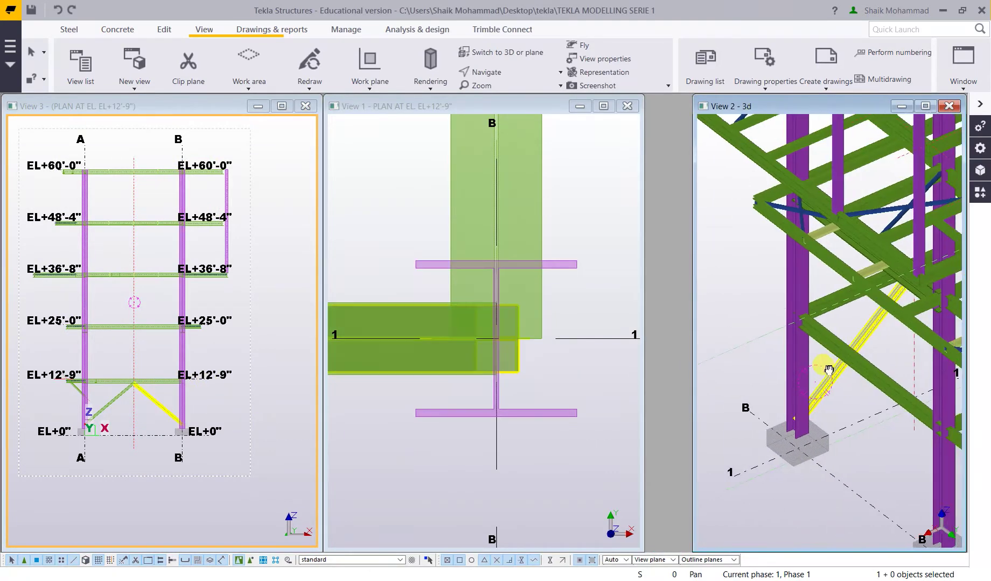
Widen the plan view window up to the edge of the 3D view.
{"action": "middle_click_drag", "start_coordinate": [829, 371], "coordinate": [805, 370]}
{"action": "left_click_drag", "start_coordinate": [640, 353], "coordinate": [688, 355]}
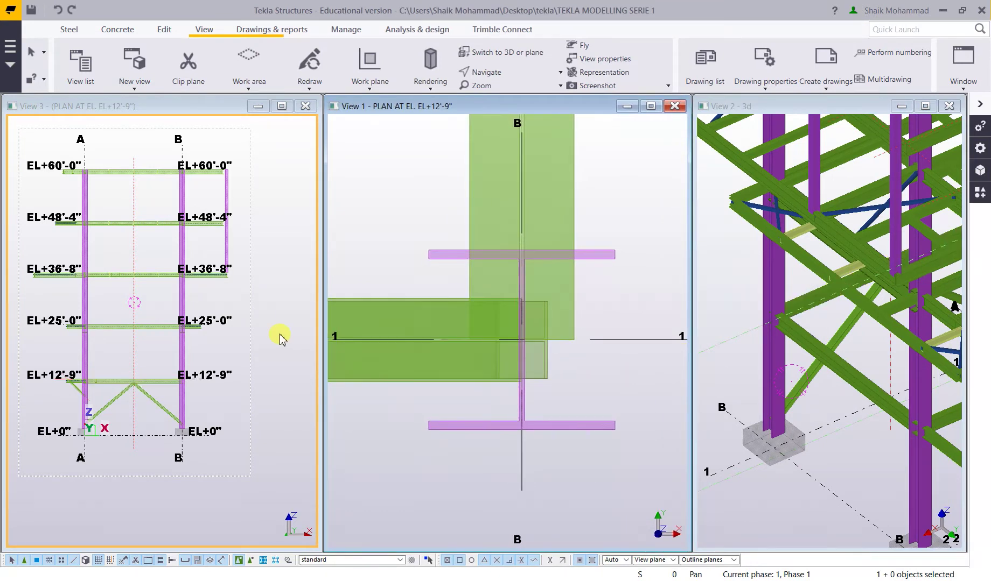
Check how the grid B and grid 1 beams meet column B-1 in the plan and flange views, and close the flange view.
{"action": "left_click", "coordinate": [495, 306]}
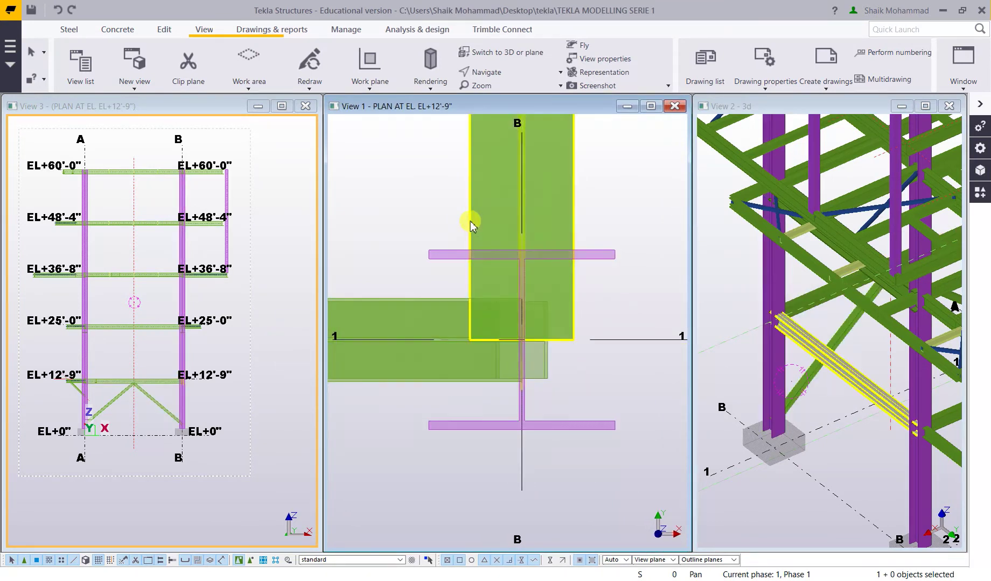
{"action": "left_click", "coordinate": [471, 221]}
{"action": "left_click", "coordinate": [612, 253], "text": "ctrl"}
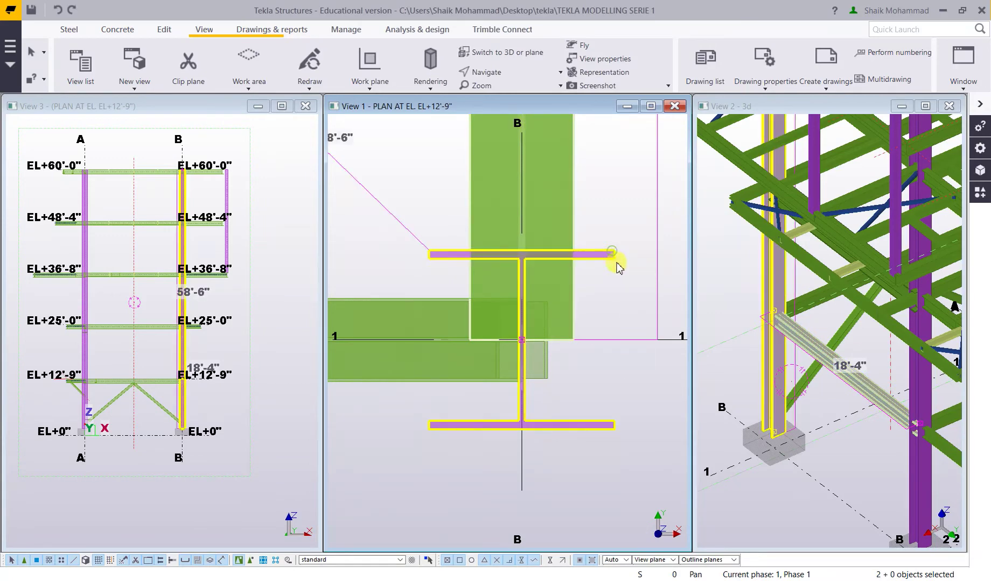
{"action": "scroll", "coordinate": [210, 395], "scroll_direction": "up", "scroll_amount": 5}
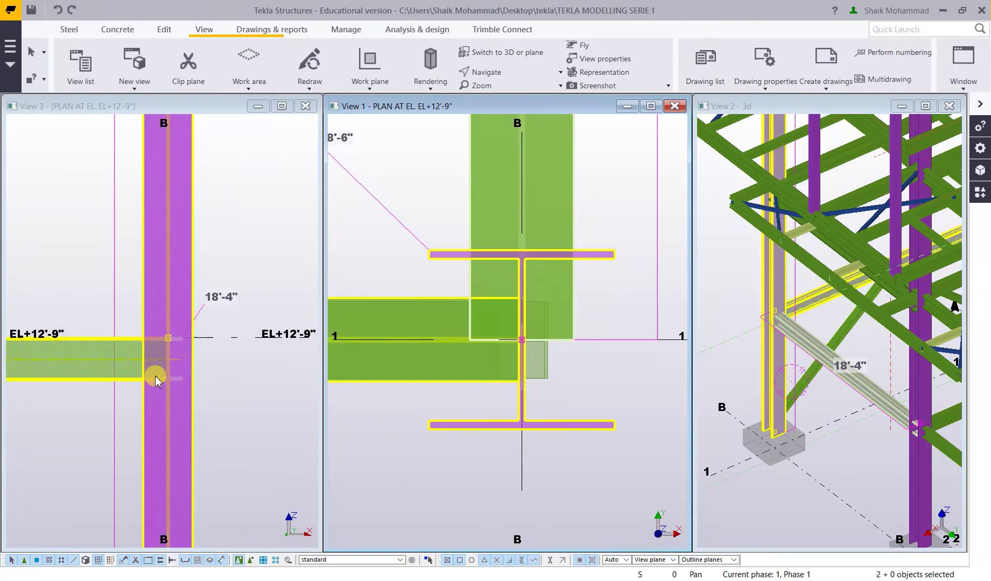
{"action": "left_click", "coordinate": [224, 438]}
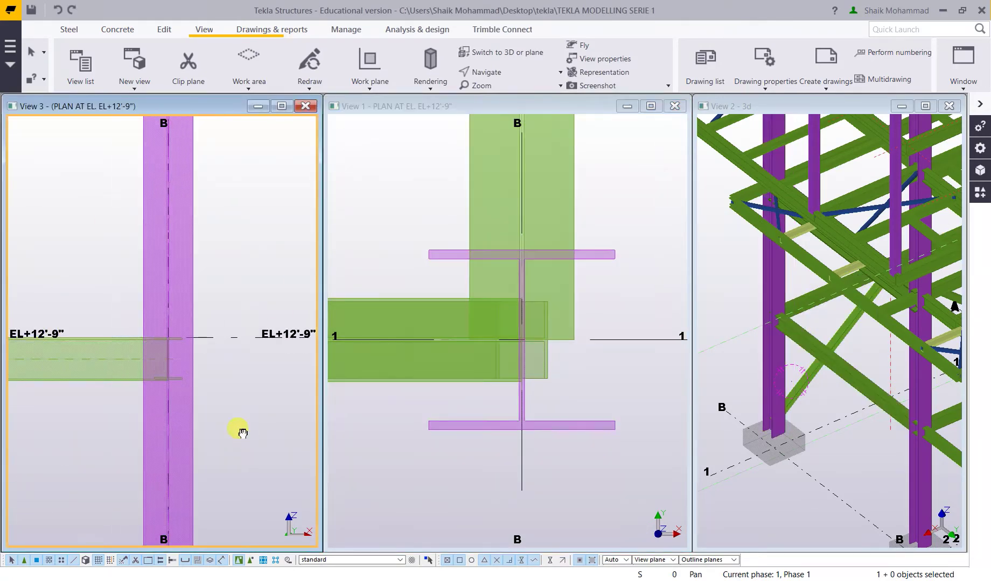
{"action": "middle_click_drag", "start_coordinate": [243, 434], "coordinate": [226, 432]}
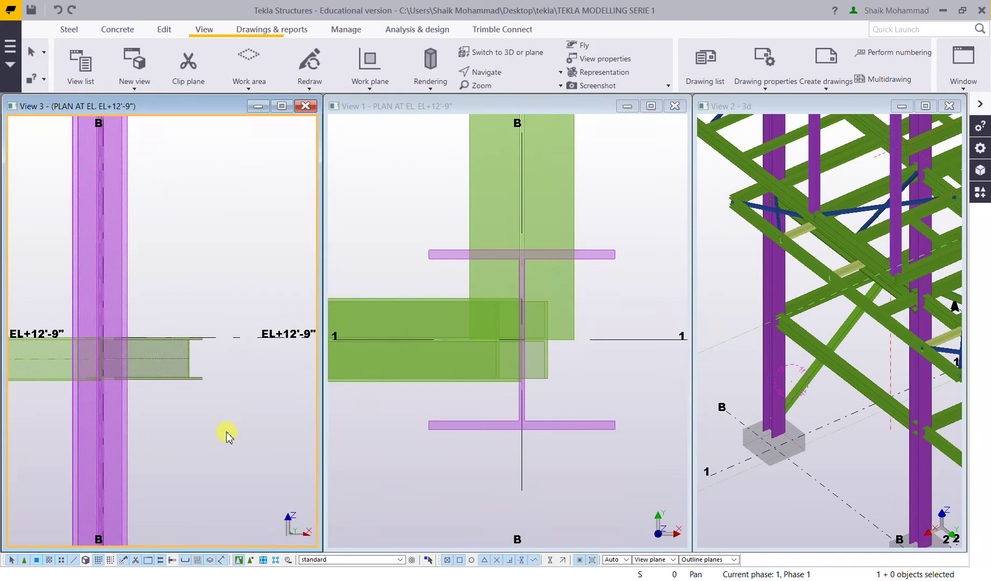
{"action": "left_click", "coordinate": [306, 107]}
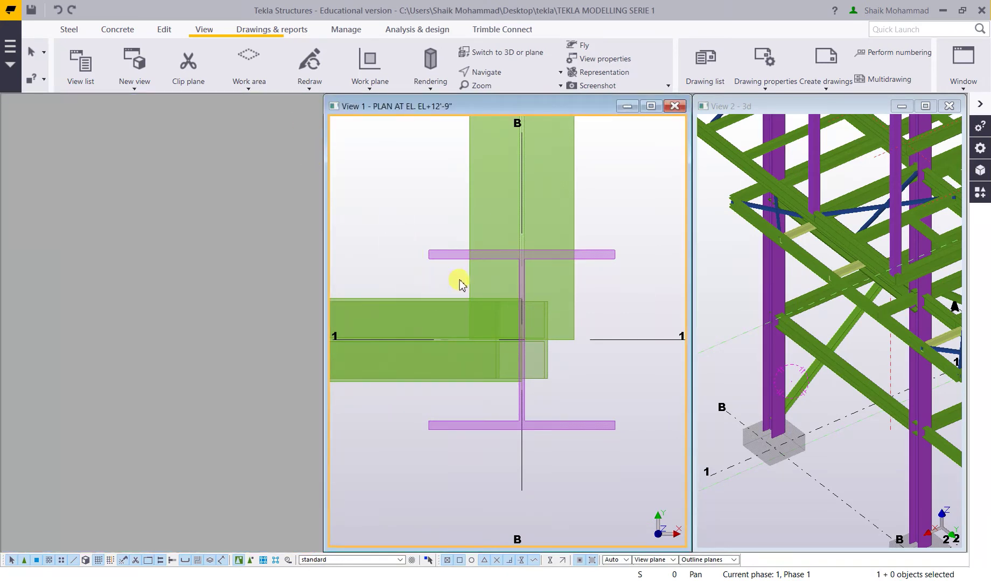
{"action": "left_click", "coordinate": [136, 73]}
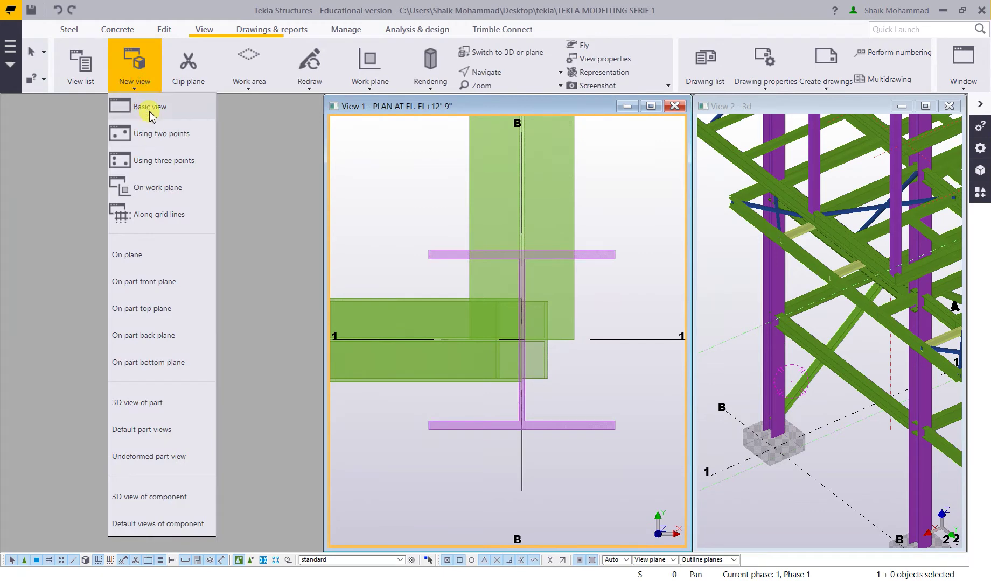
{"action": "left_click", "coordinate": [154, 135]}
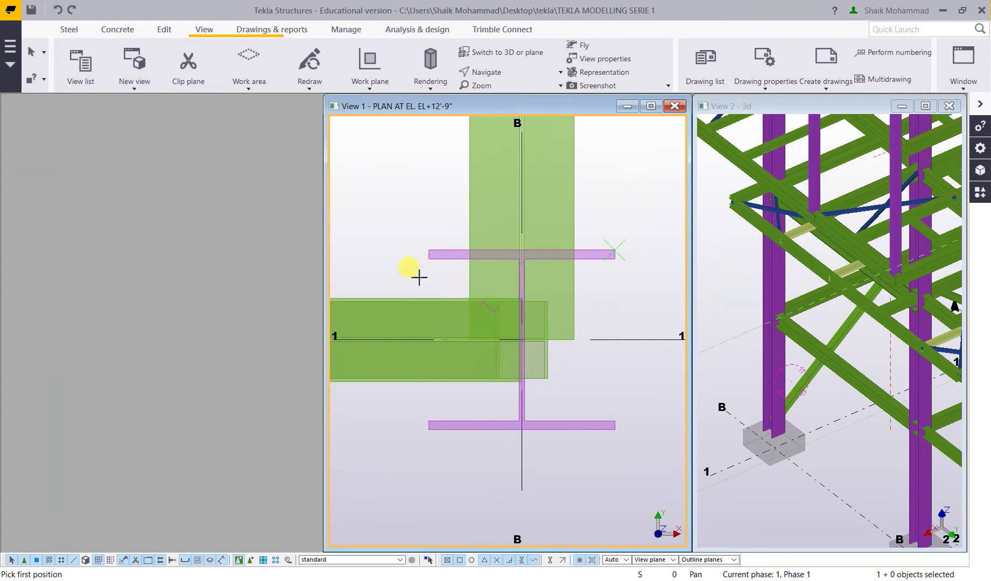
{"action": "double_click", "coordinate": [380, 226]}
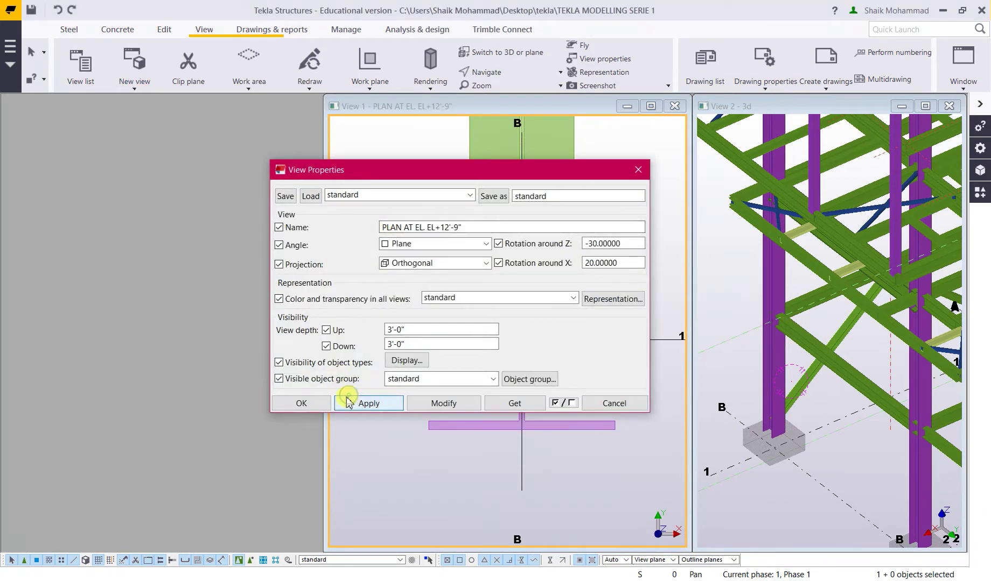
{"action": "left_click", "coordinate": [301, 404]}
Create a view using two points, picking the right and then the left outer corner of column B-1's upper flange in the plan.
{"action": "left_click", "coordinate": [141, 81]}
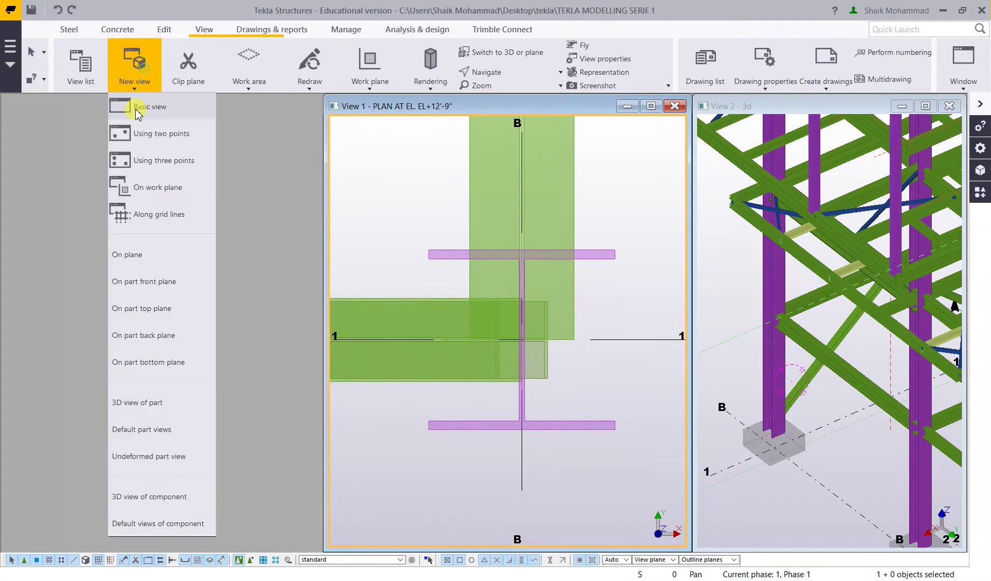
{"action": "left_click", "coordinate": [135, 129]}
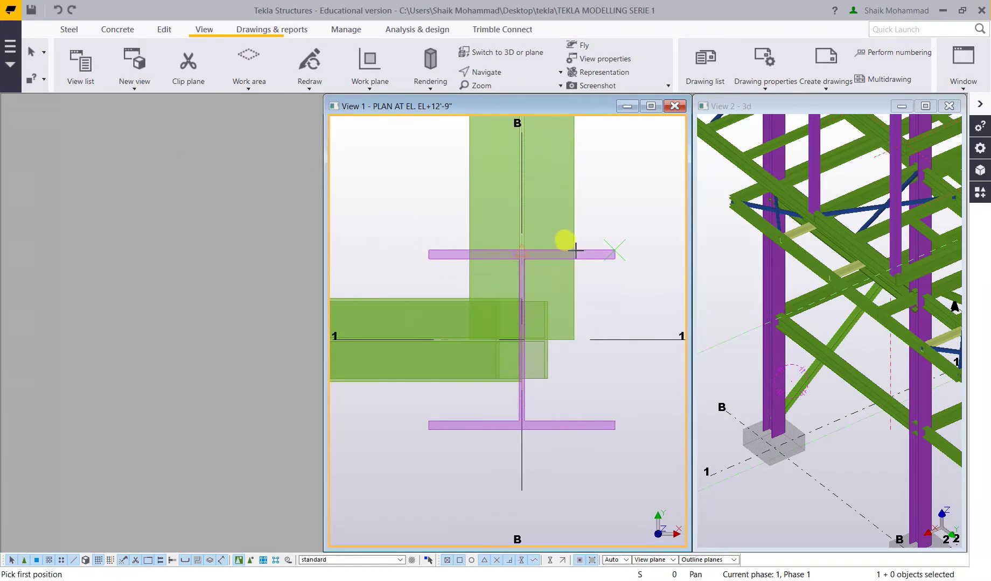
{"action": "left_click", "coordinate": [614, 250]}
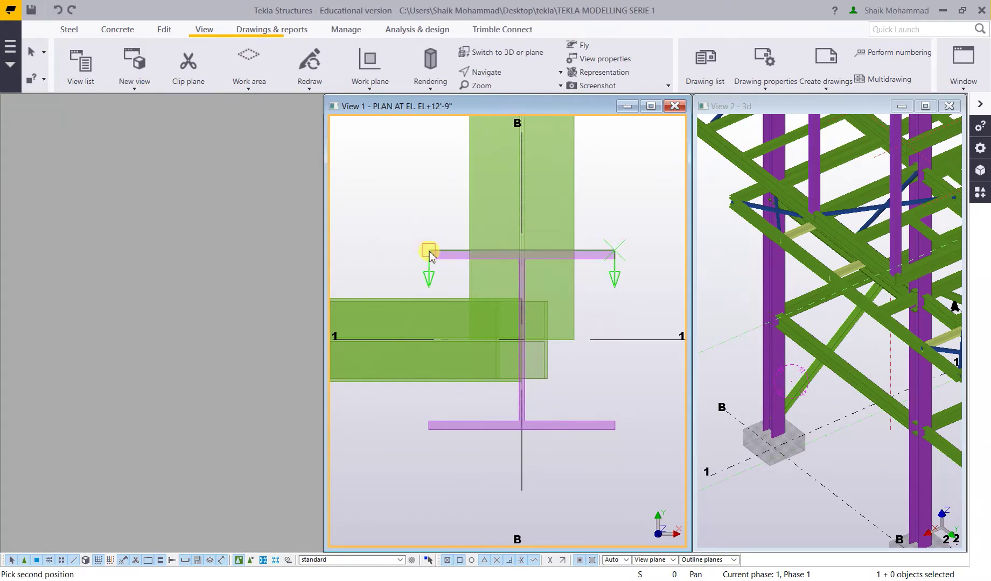
{"action": "left_click", "coordinate": [429, 253]}
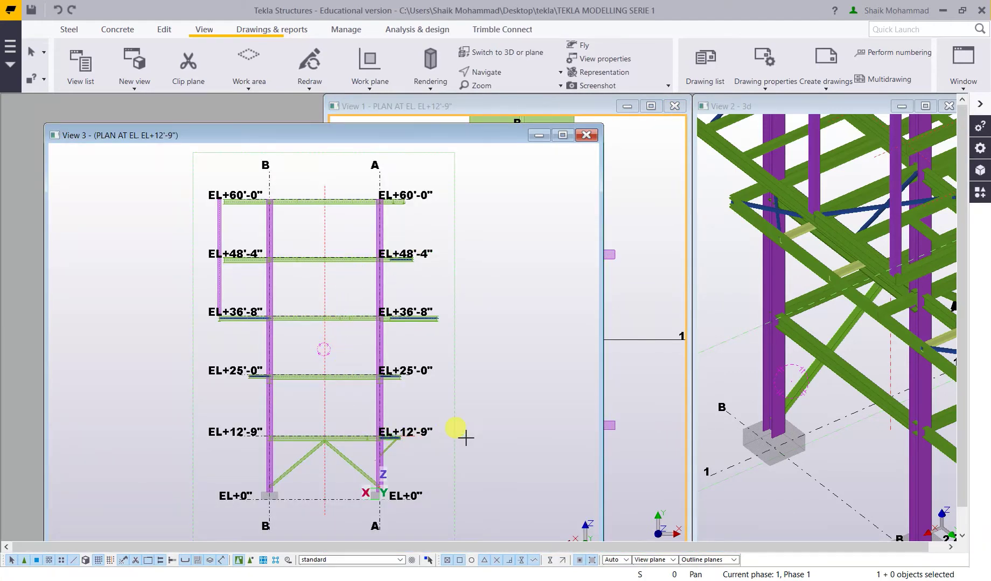
Locate the grid B beam and column B-1 in the new flange view, tile all open views vertically and clear the selection.
{"action": "scroll", "coordinate": [261, 452], "scroll_direction": "up", "scroll_amount": 6}
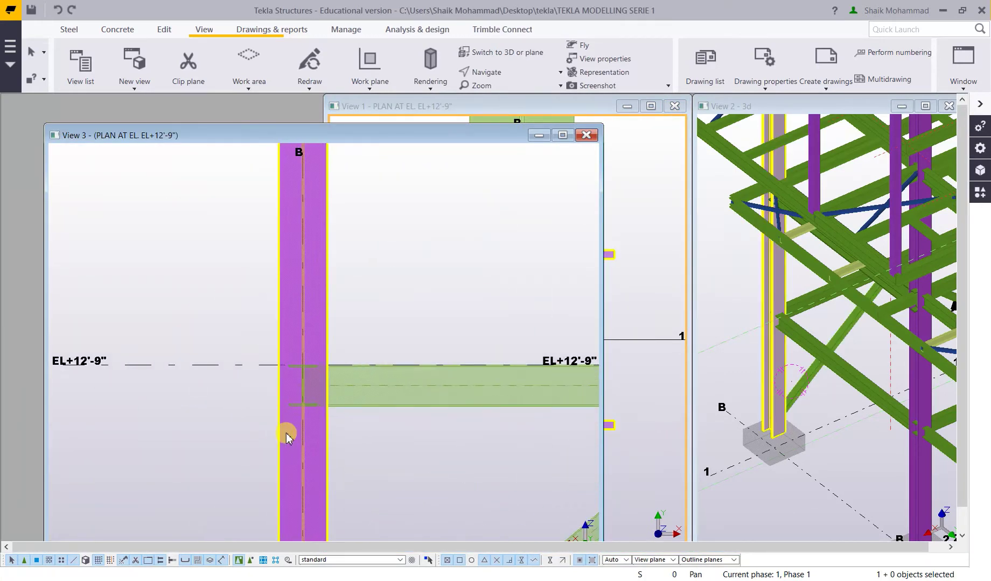
{"action": "left_click", "coordinate": [291, 407]}
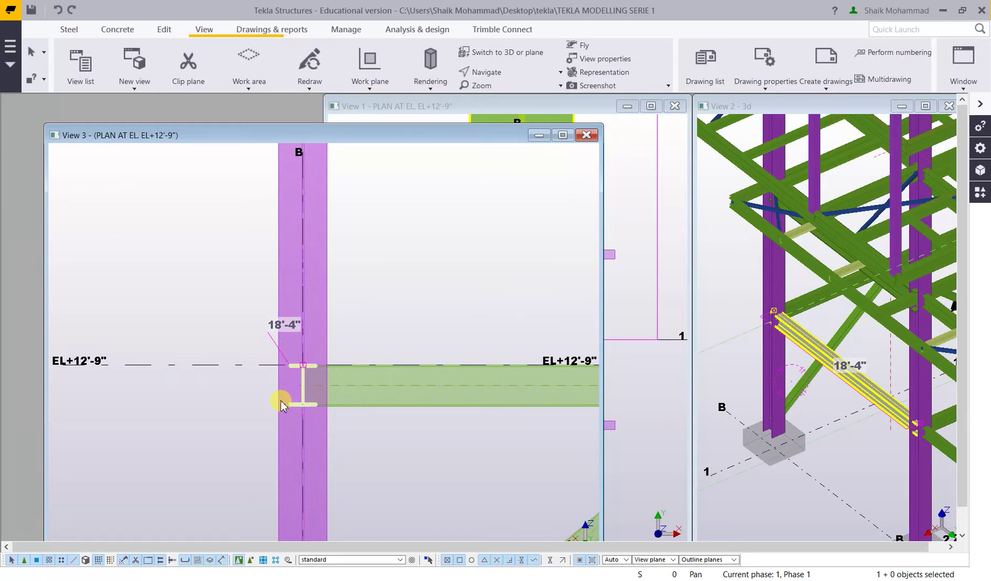
{"action": "left_click", "coordinate": [280, 403]}
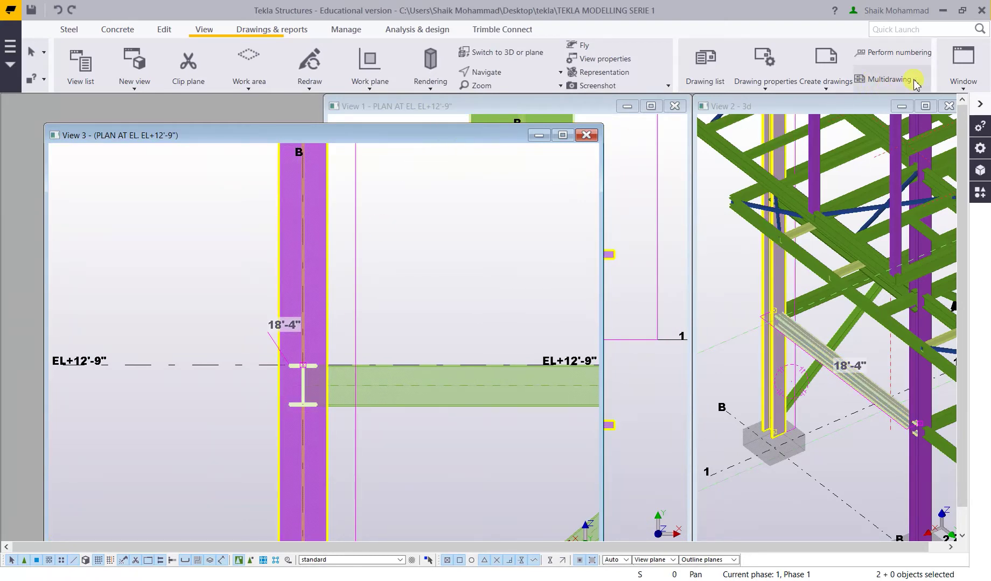
{"action": "left_click", "coordinate": [962, 62]}
{"action": "left_click", "coordinate": [894, 126]}
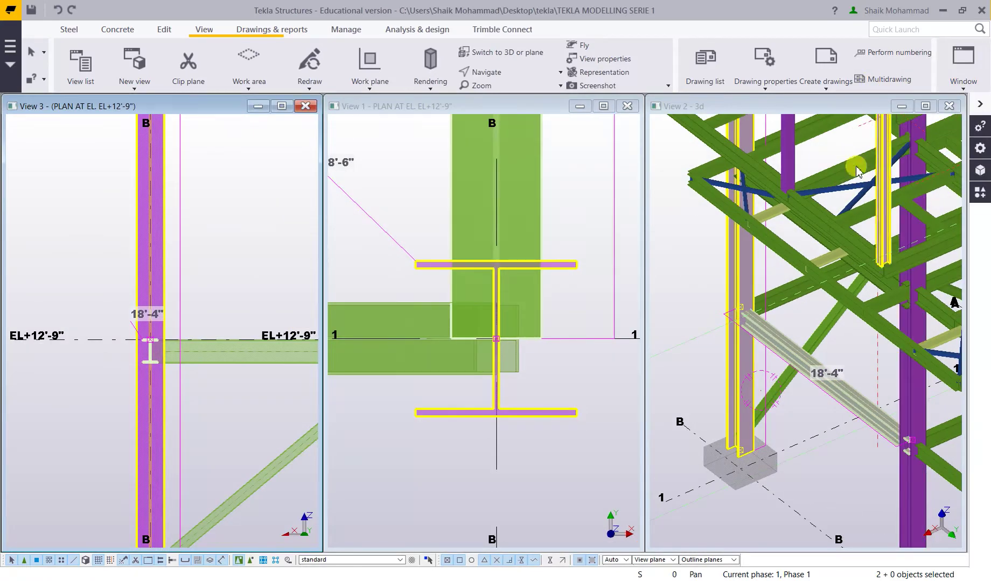
{"action": "scroll", "coordinate": [173, 349], "scroll_direction": "up", "scroll_amount": 4}
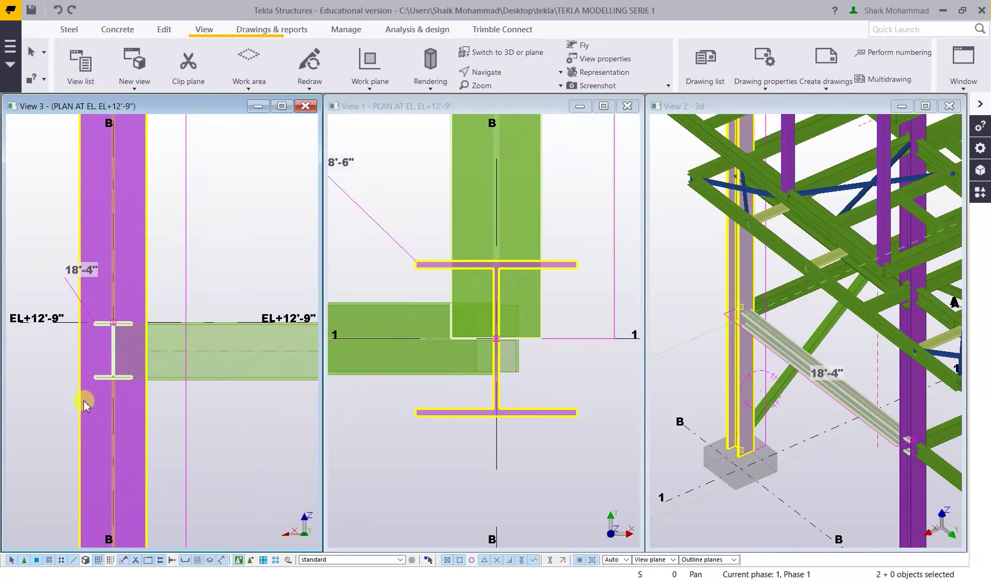
{"action": "left_click", "coordinate": [233, 433]}
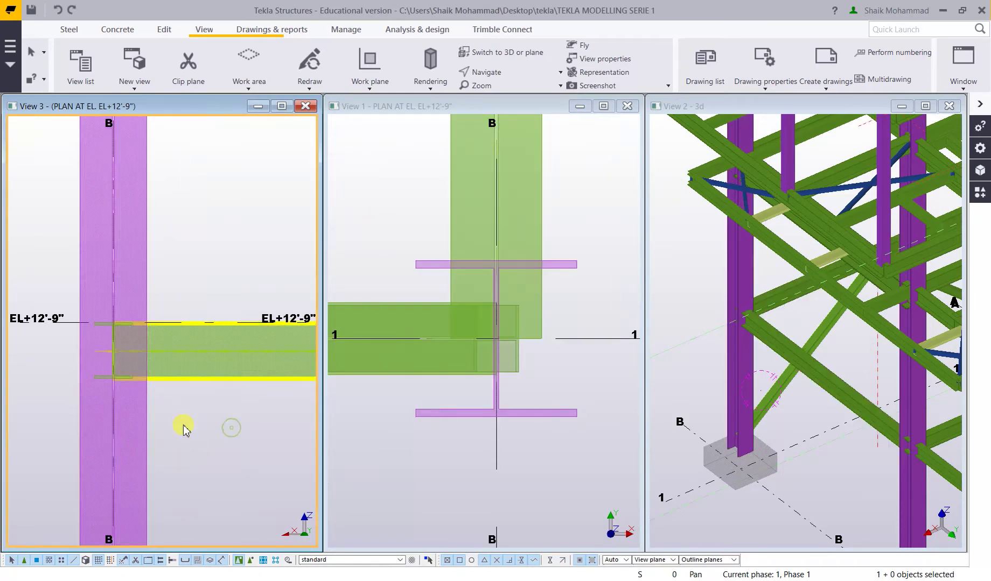
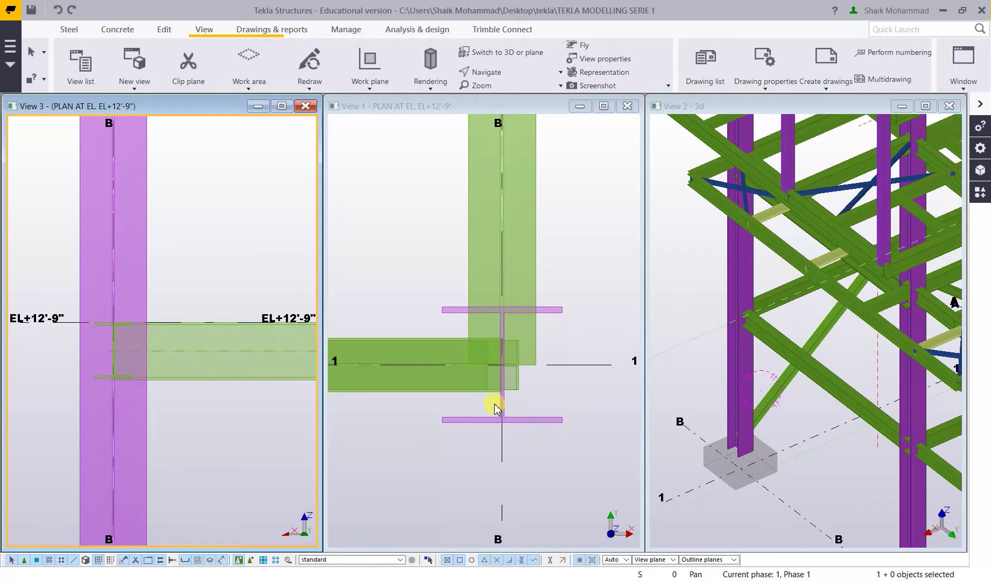
Hide the grid 1 beam and the diagonal brace beneath it at column B-1.
{"action": "right_click", "coordinate": [387, 395]}
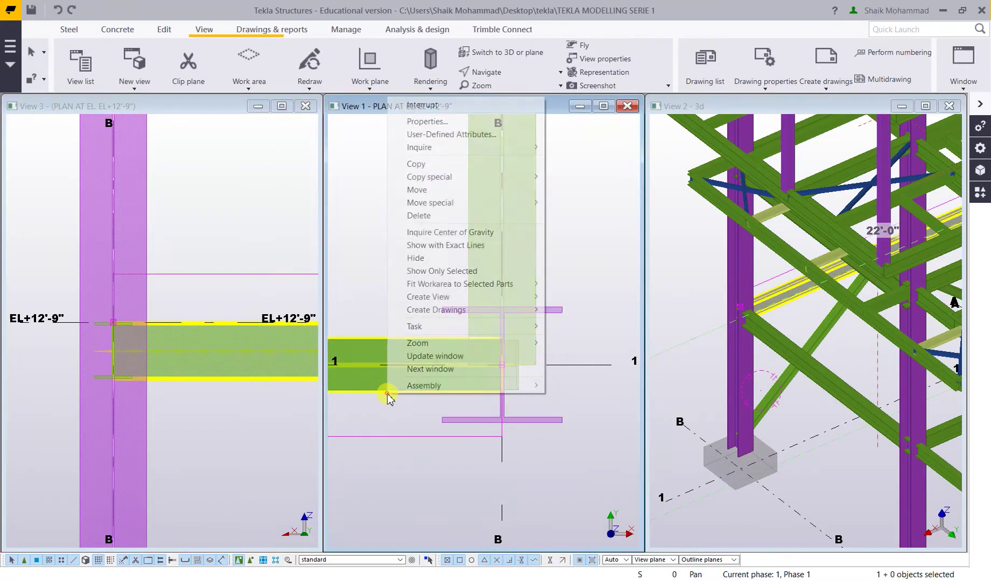
{"action": "left_click", "coordinate": [424, 258]}
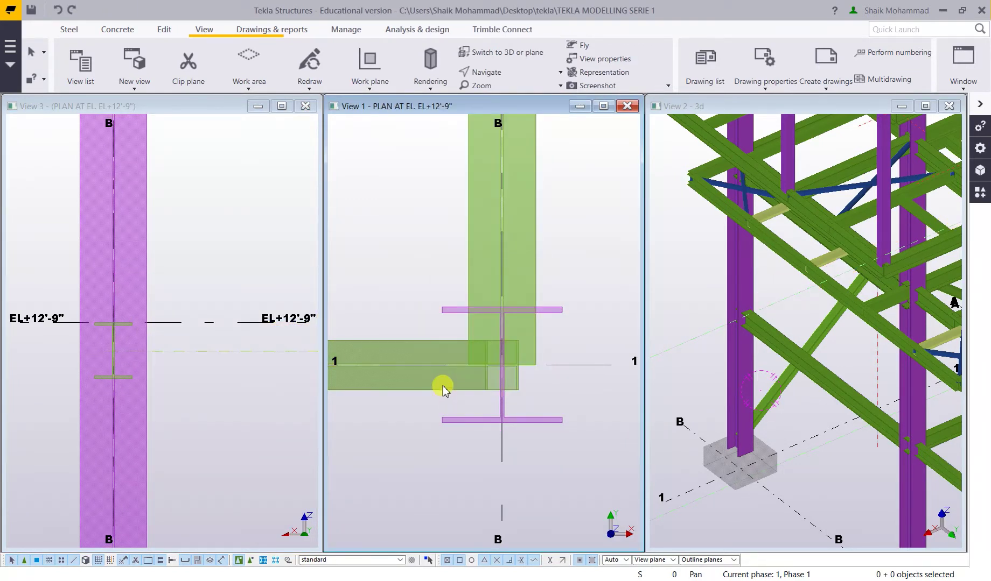
{"action": "left_click", "coordinate": [441, 345]}
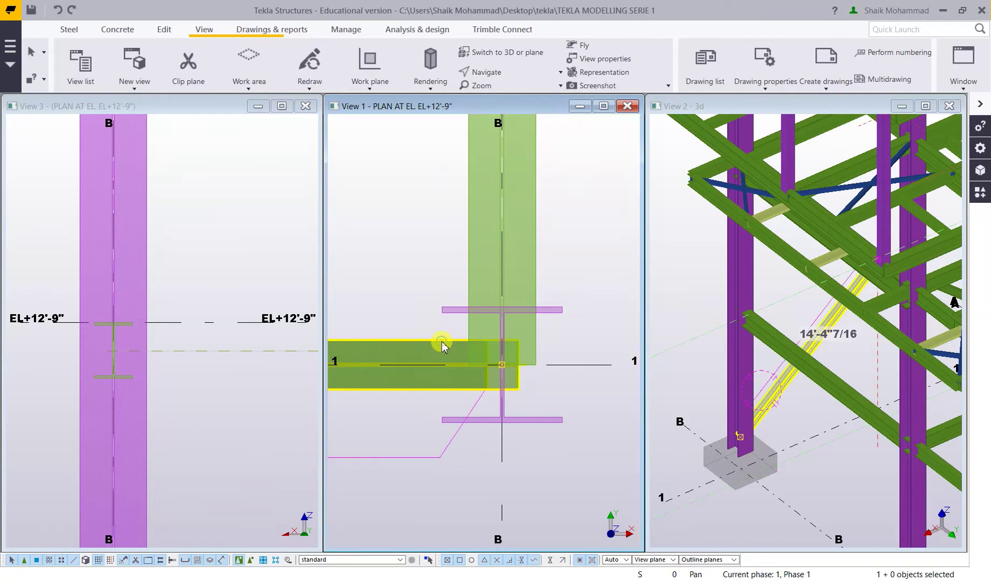
{"action": "right_click", "coordinate": [442, 344]}
{"action": "left_click", "coordinate": [473, 206]}
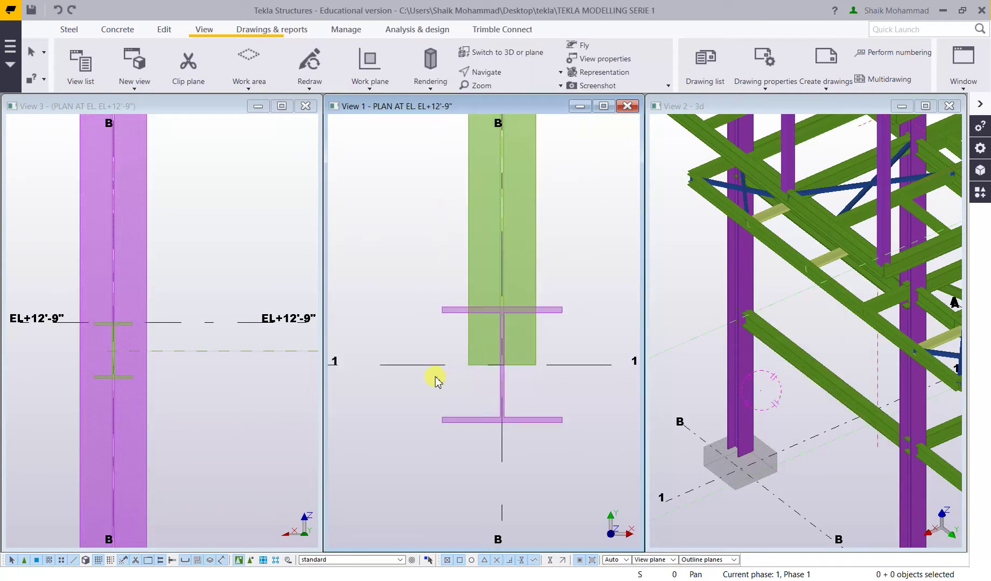
{"action": "middle_click_drag", "start_coordinate": [556, 368], "coordinate": [560, 338]}
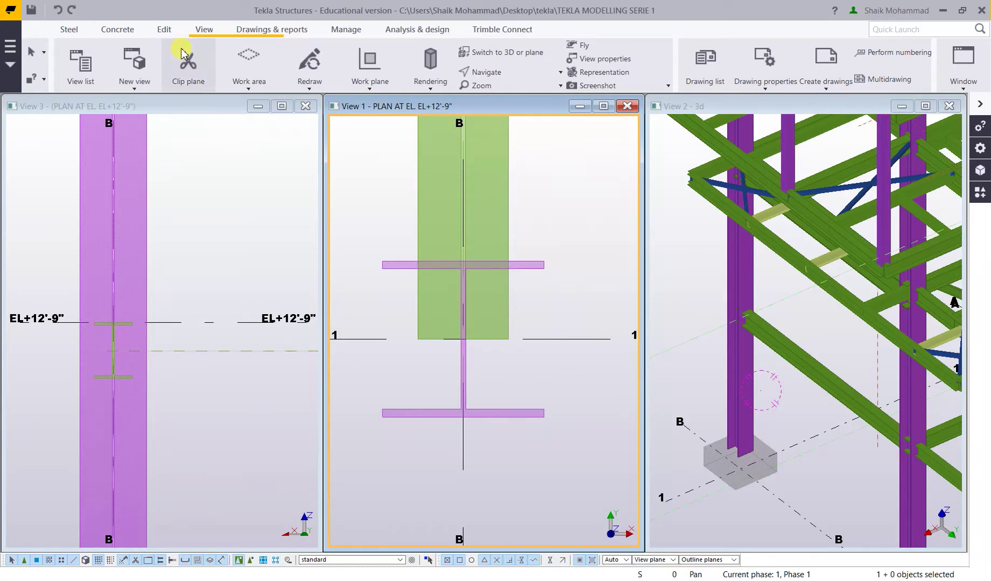
{"action": "left_click", "coordinate": [164, 30]}
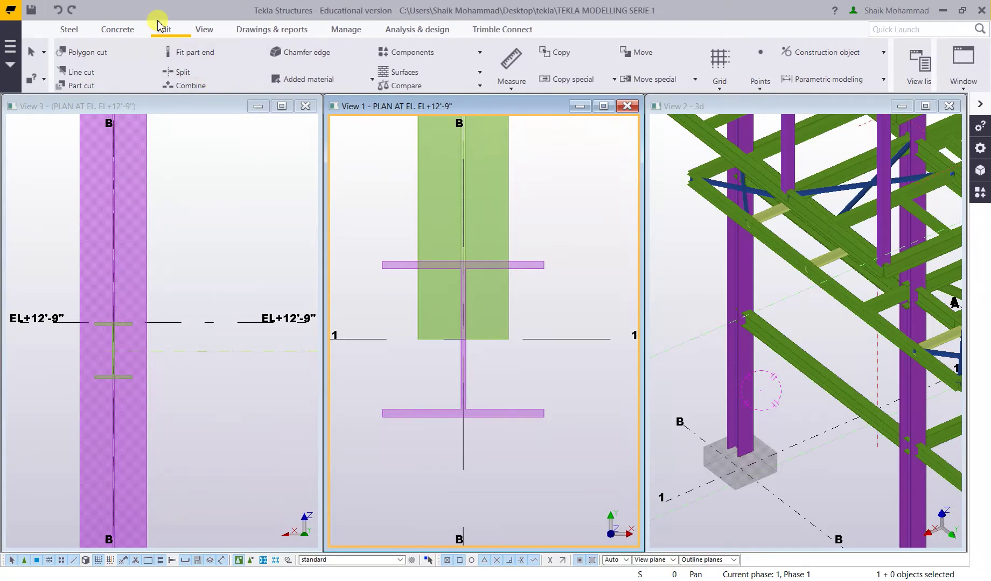
{"action": "left_click", "coordinate": [91, 76]}
{"action": "scroll", "coordinate": [418, 261], "scroll_direction": "up", "scroll_amount": 3}
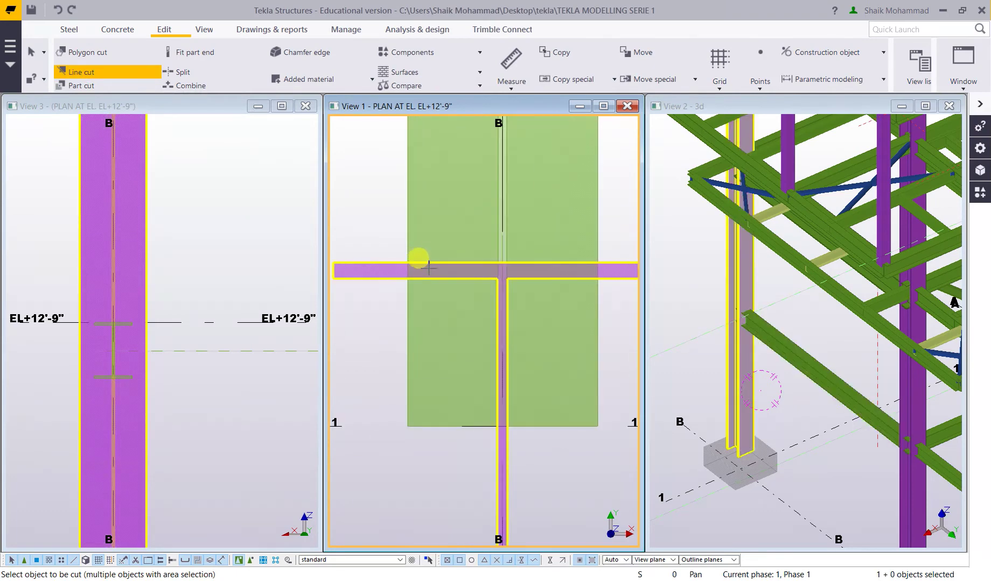
{"action": "scroll", "coordinate": [409, 270], "scroll_direction": "down", "scroll_amount": 3}
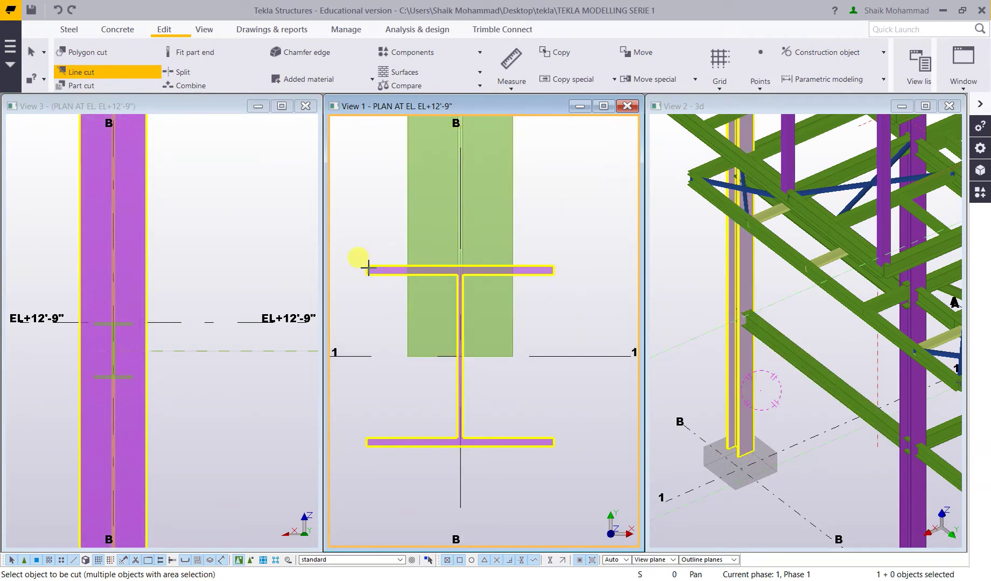
{"action": "left_click", "coordinate": [370, 269]}
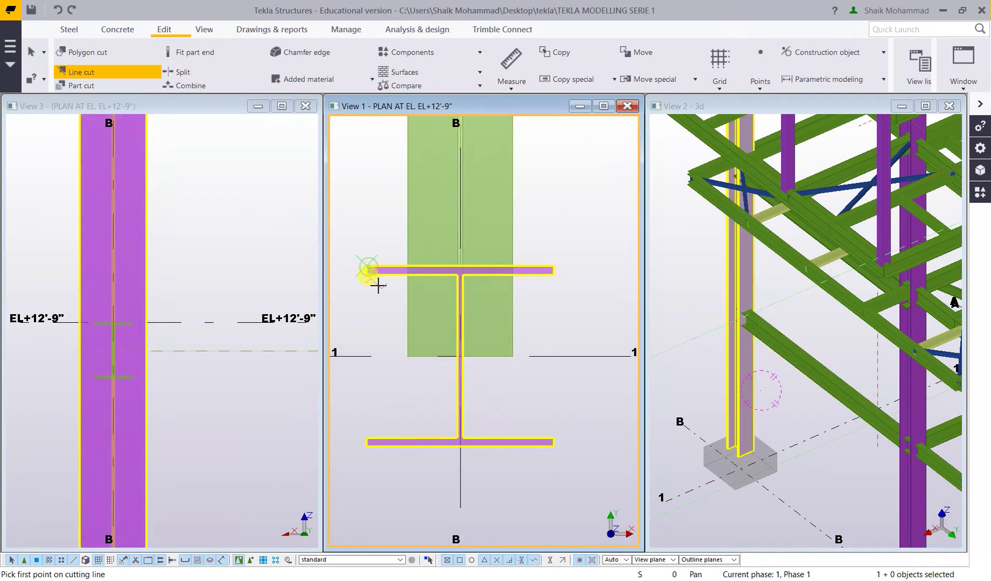
{"action": "left_click", "coordinate": [553, 267]}
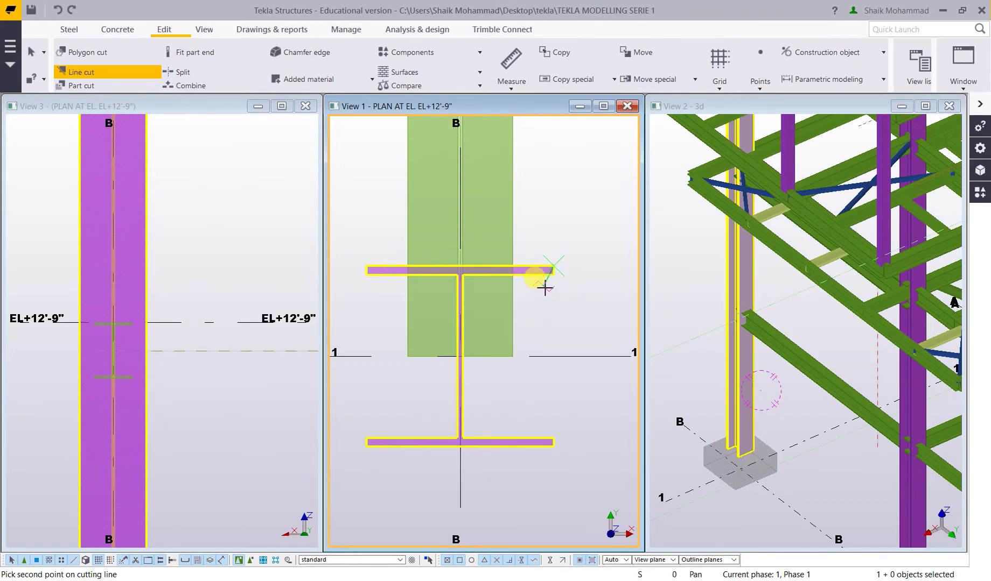
{"action": "key", "text": "Escape"}
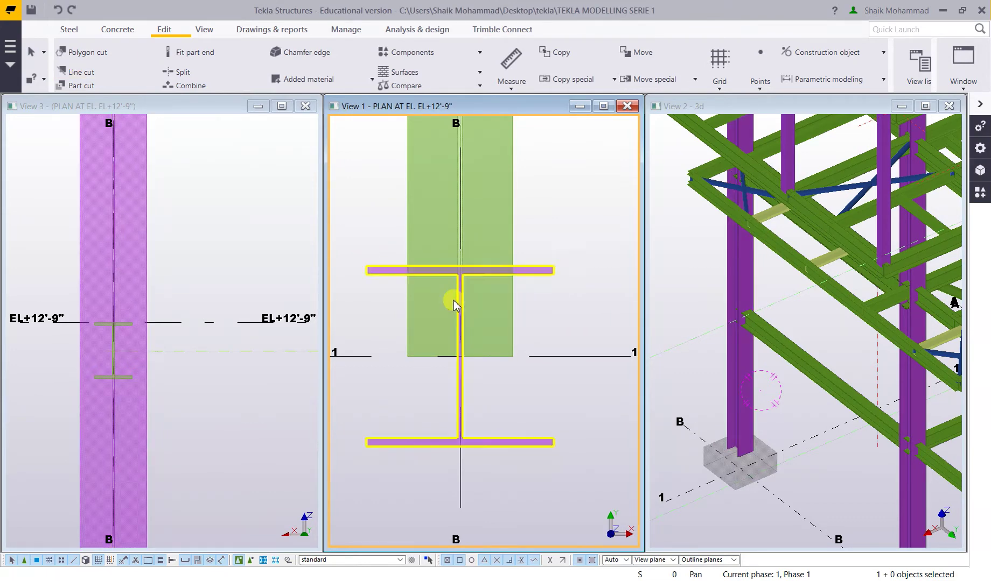
Line cut the grid B beam along the outer face of column B-1's upper flange, removing the portion inside the column.
{"action": "left_click", "coordinate": [115, 75]}
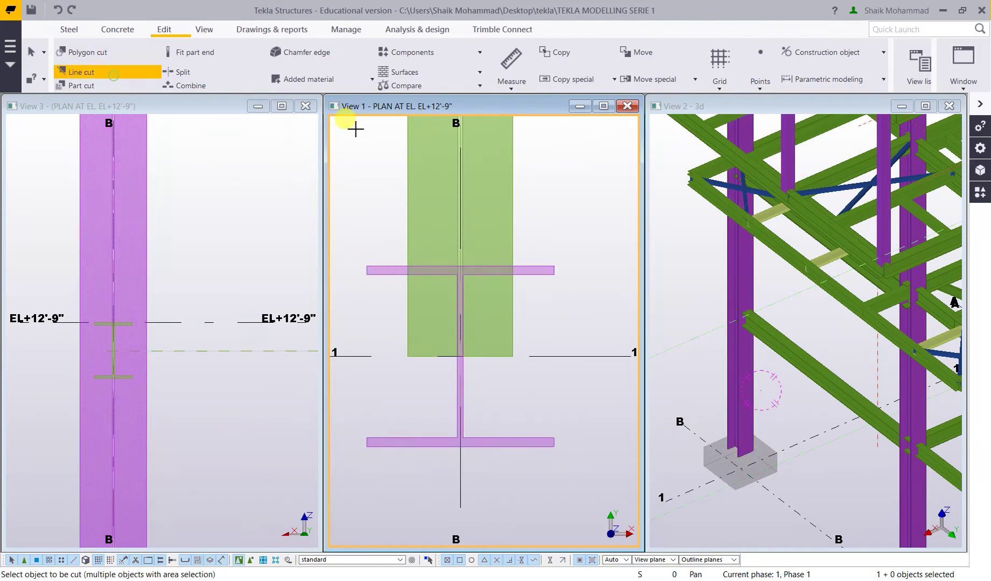
{"action": "left_click", "coordinate": [411, 194]}
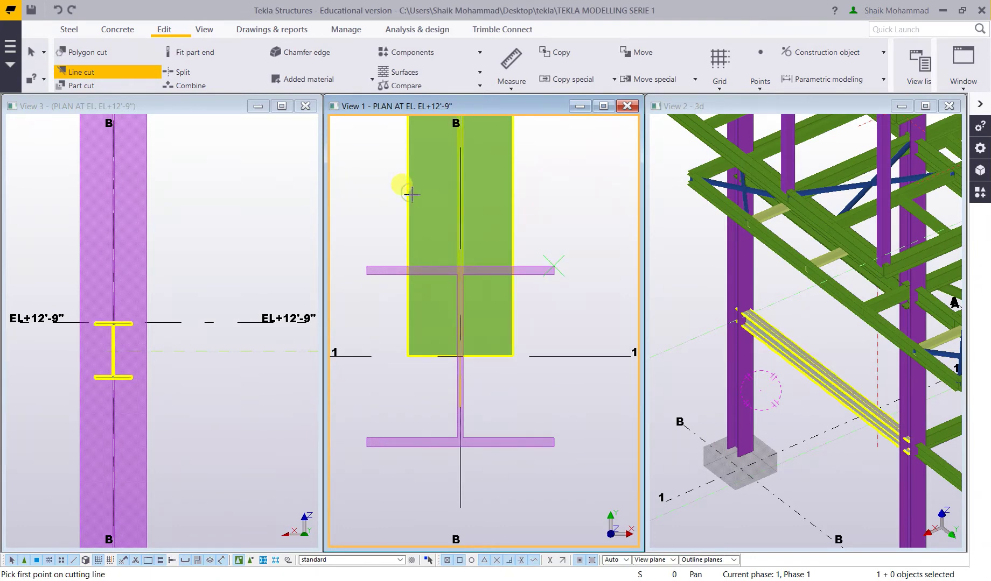
{"action": "left_click", "coordinate": [369, 268]}
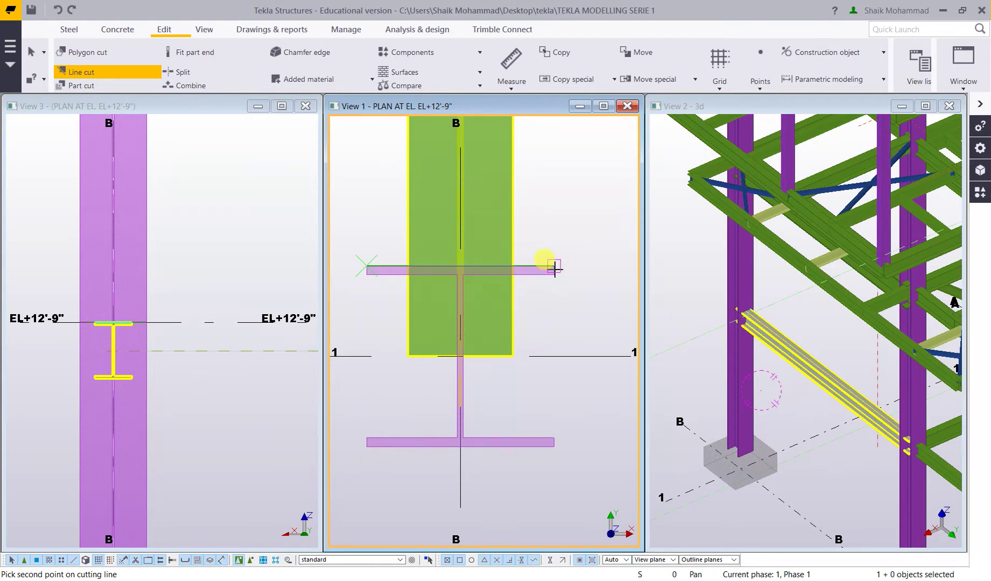
{"action": "left_click", "coordinate": [554, 267]}
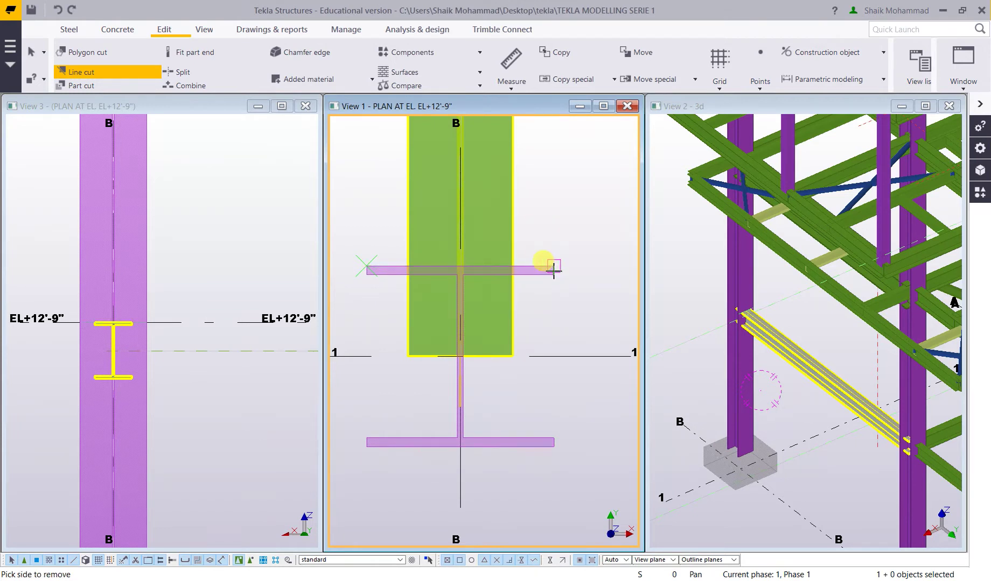
{"action": "left_click", "coordinate": [491, 314]}
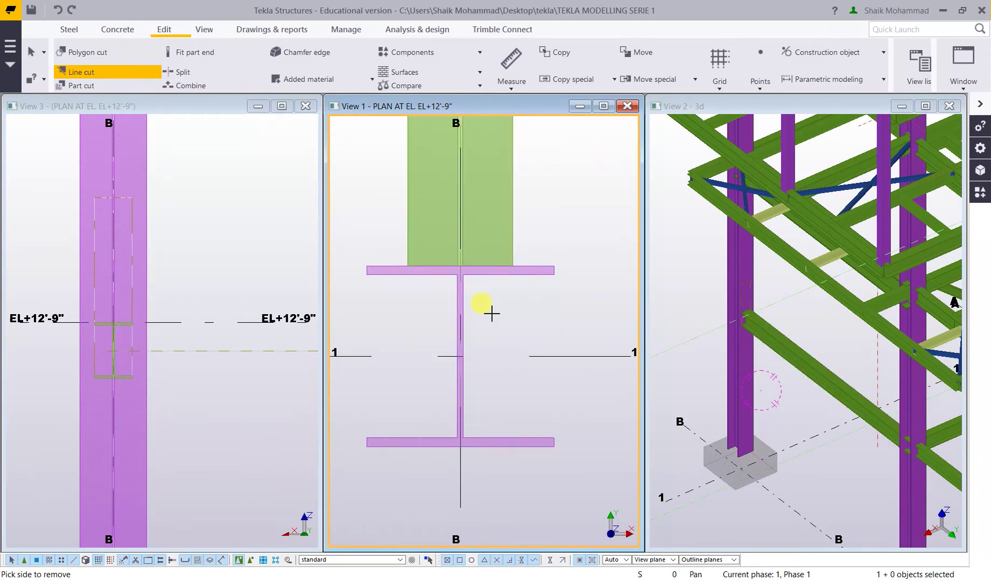
{"action": "key", "text": "Escape"}
Copy the beam's line cut linearly with dX 0", dY 1/2, dZ 0" and one copy.
{"action": "scroll", "coordinate": [523, 369], "scroll_direction": "down", "scroll_amount": 4}
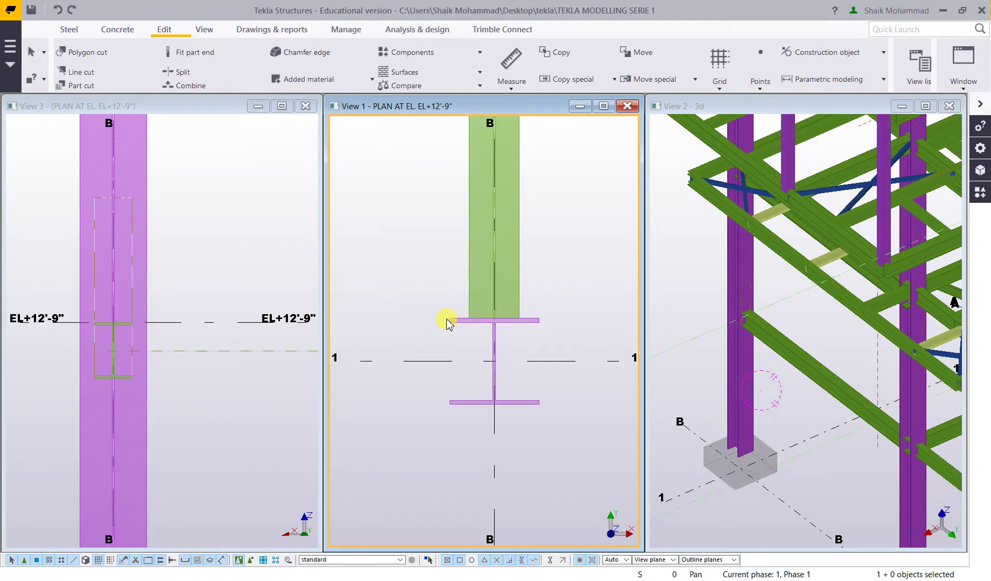
{"action": "scroll", "coordinate": [431, 316], "scroll_direction": "up", "scroll_amount": 1}
{"action": "left_click_drag", "start_coordinate": [372, 272], "coordinate": [620, 350]}
{"action": "left_click", "coordinate": [505, 323]}
{"action": "scroll", "coordinate": [506, 326], "scroll_direction": "up", "scroll_amount": 3}
{"action": "scroll", "coordinate": [505, 323], "scroll_direction": "up", "scroll_amount": 2}
{"action": "key", "text": "Escape"}
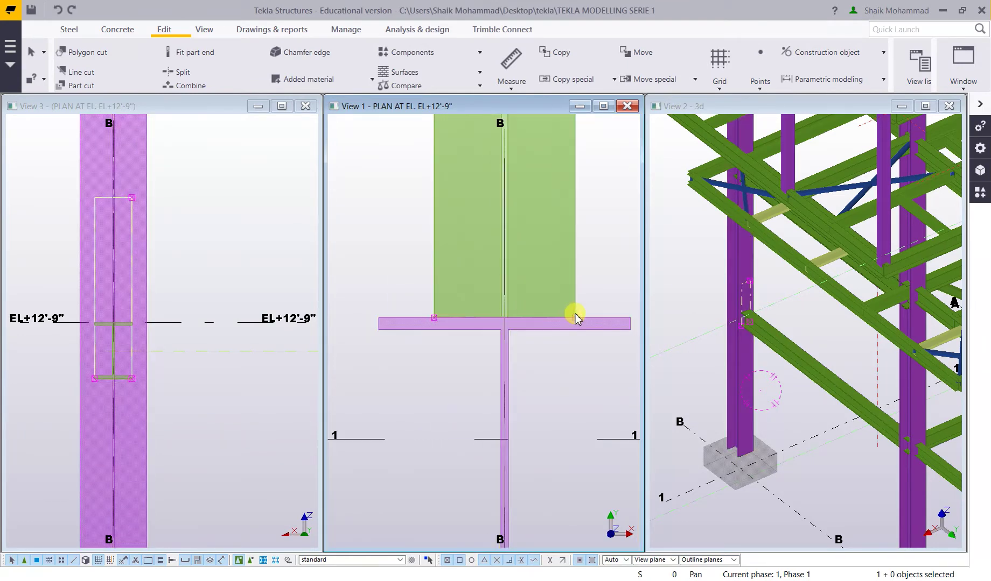
{"action": "right_click", "coordinate": [559, 353]}
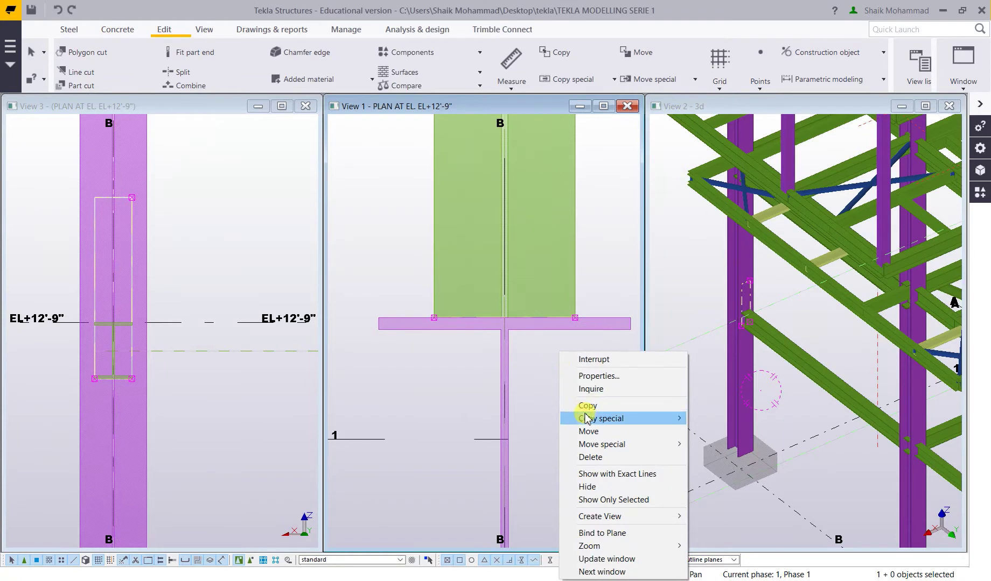
{"action": "mouse_move", "coordinate": [646, 419]}
{"action": "left_click", "coordinate": [713, 419]}
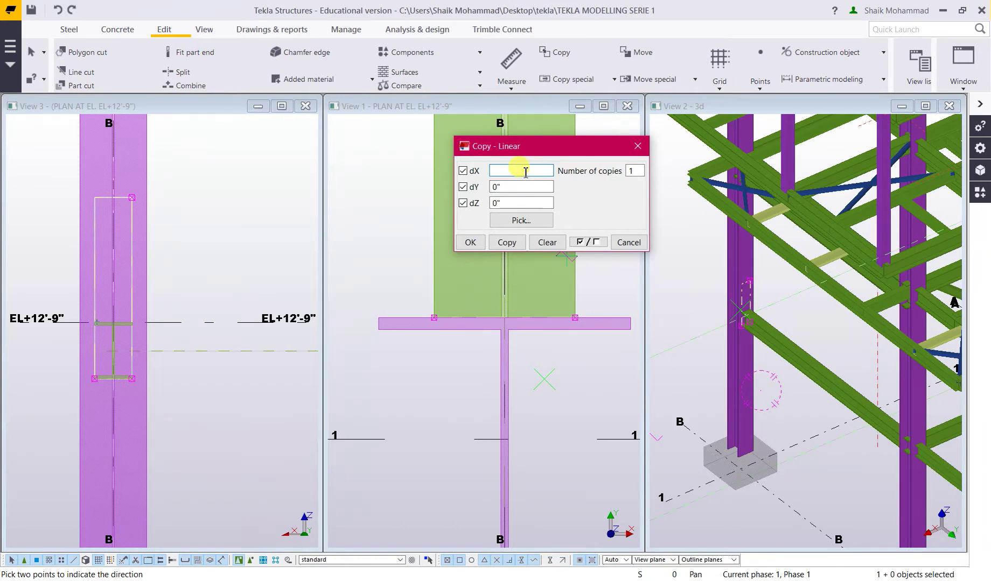
{"action": "type", "text": "0"}
{"action": "key", "text": "Tab"}
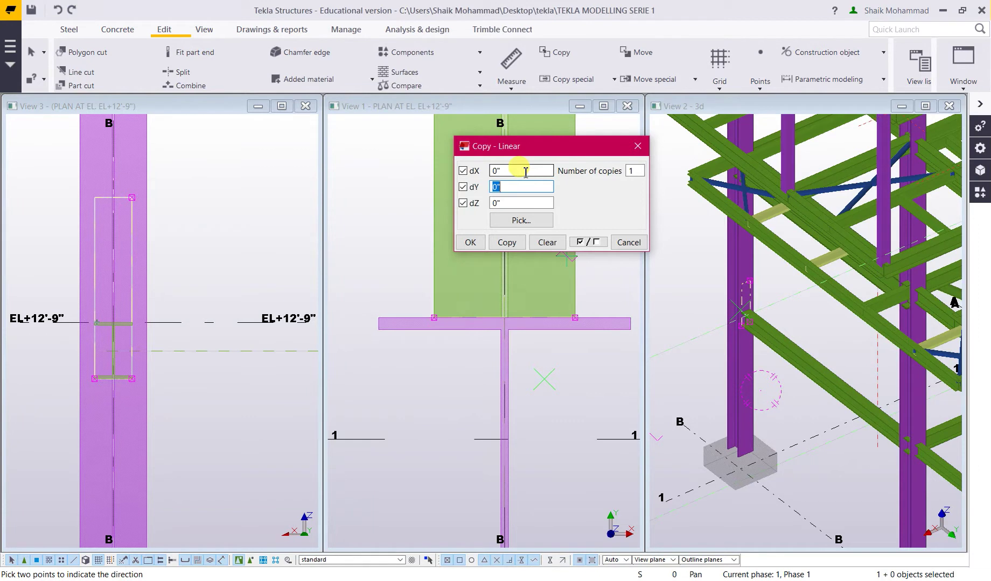
{"action": "type", "text": "1/2"}
{"action": "left_click", "coordinate": [505, 243]}
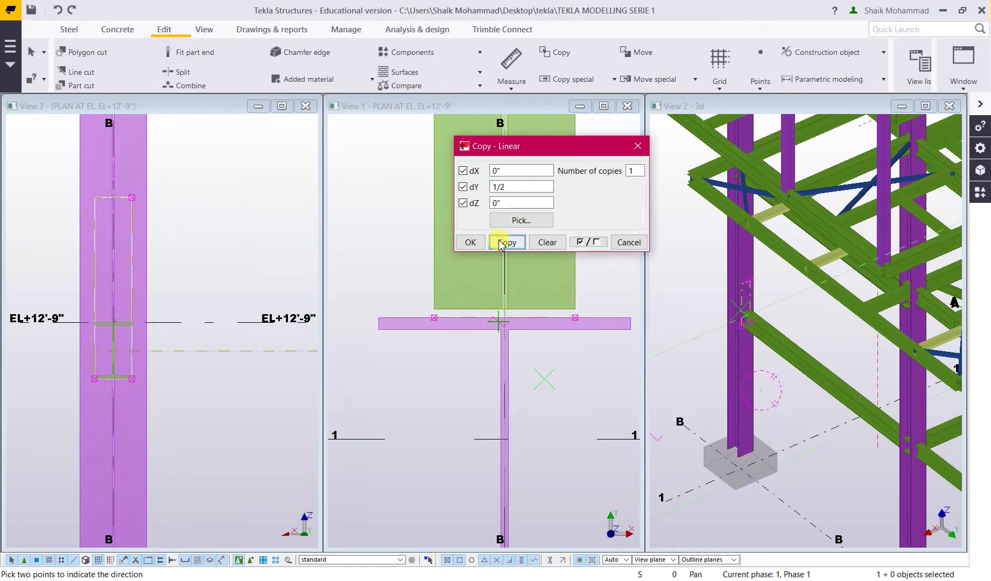
Inspect the gap between the beam's cut end and column B-1's flange, and close the linear copy settings.
{"action": "scroll", "coordinate": [479, 320], "scroll_direction": "down", "scroll_amount": 5}
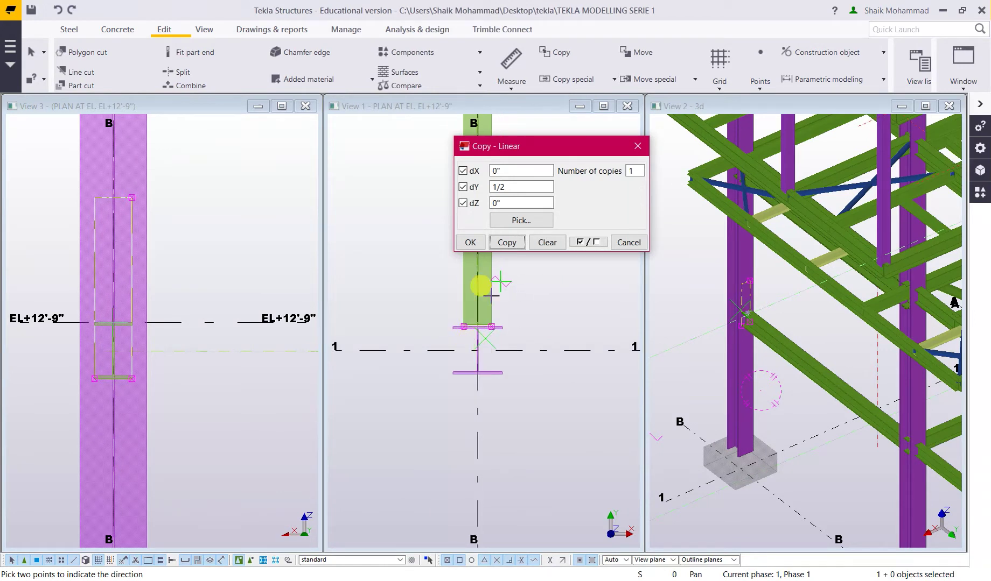
{"action": "scroll", "coordinate": [474, 307], "scroll_direction": "up", "scroll_amount": 3}
{"action": "scroll", "coordinate": [474, 320], "scroll_direction": "up", "scroll_amount": 5}
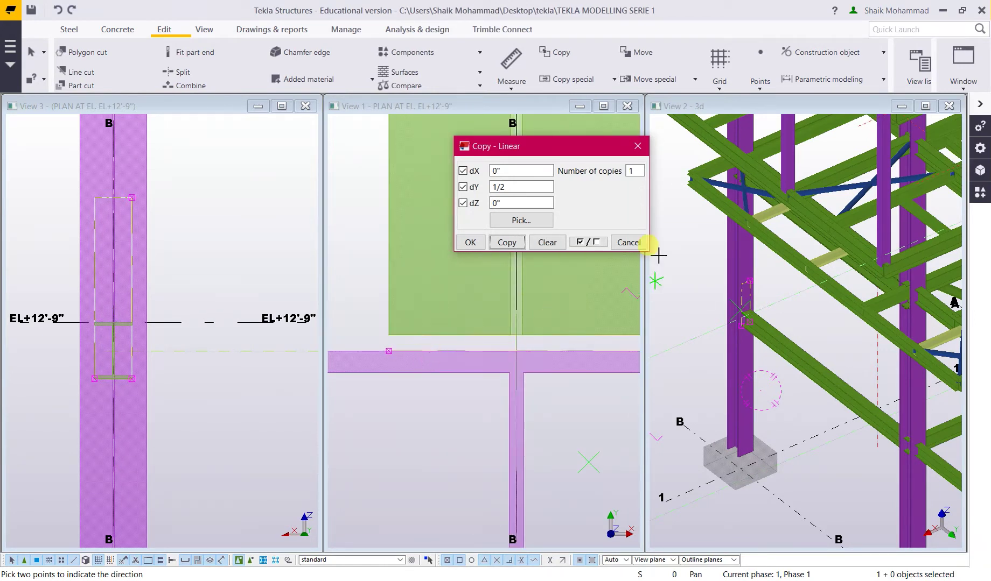
{"action": "left_click", "coordinate": [464, 243]}
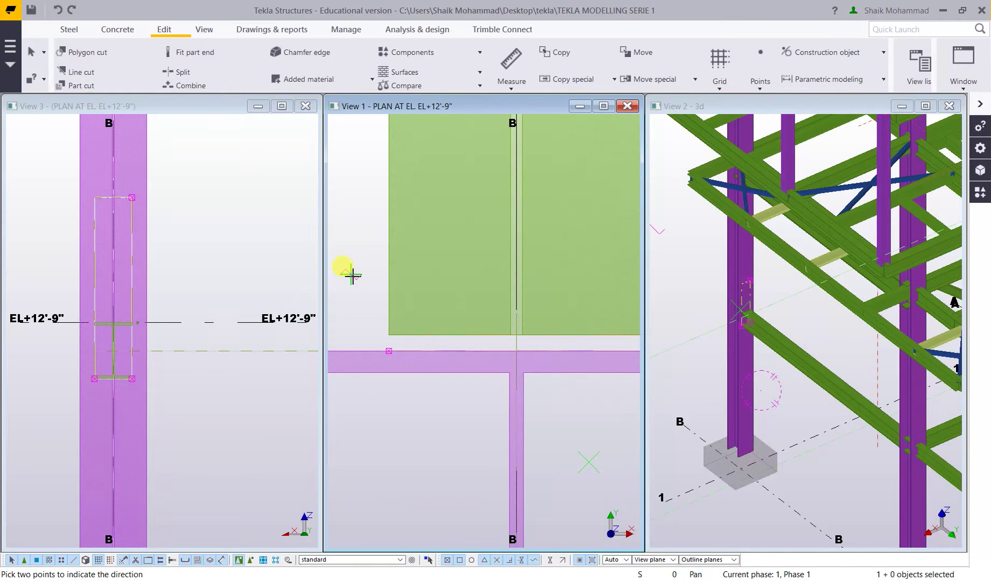
{"action": "scroll", "coordinate": [358, 312], "scroll_direction": "down", "scroll_amount": 4}
{"action": "left_click", "coordinate": [394, 341]}
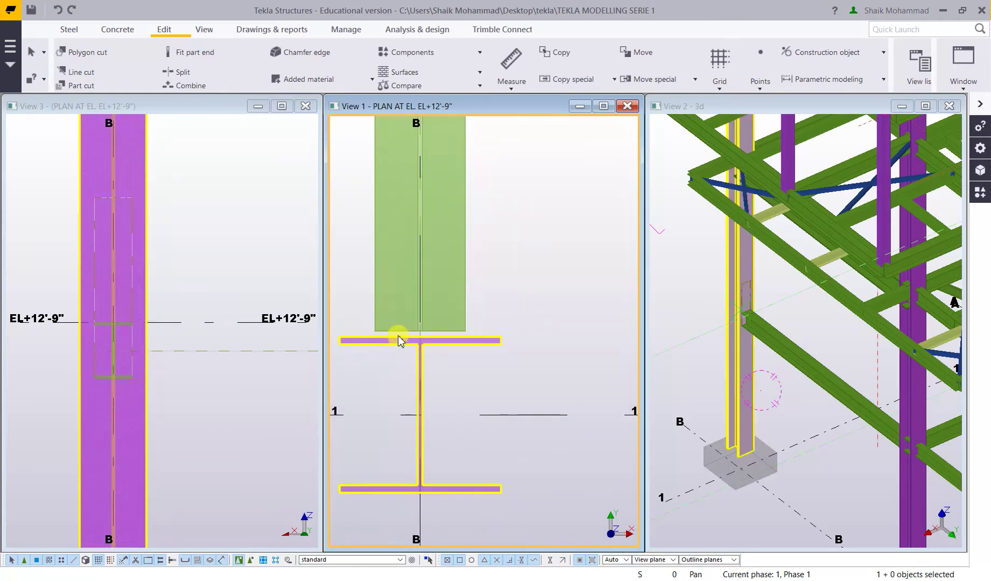
{"action": "middle_click_drag", "start_coordinate": [422, 358], "coordinate": [467, 368]}
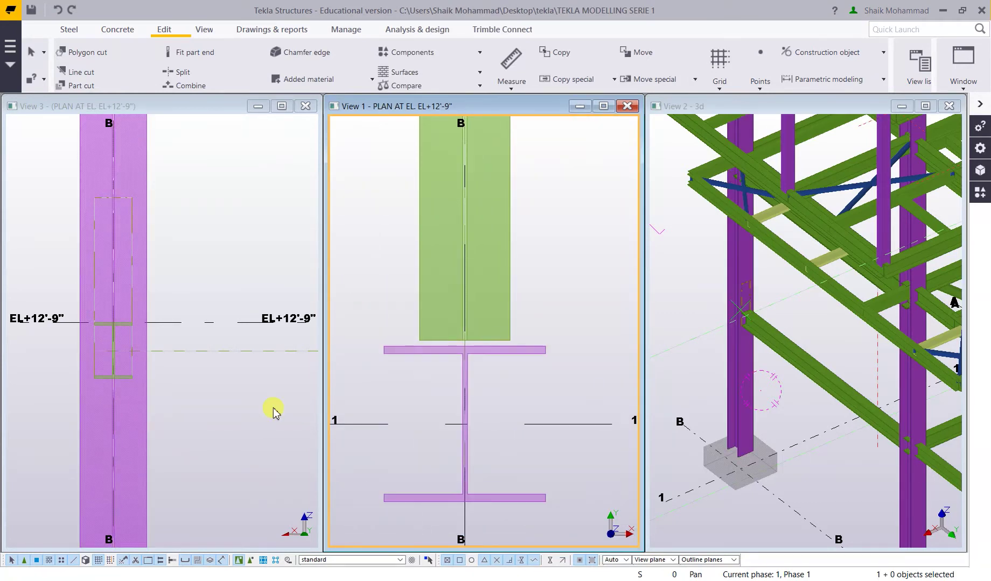
Start a steel beam, open its properties and load the saved Angle settings.
{"action": "left_click", "coordinate": [75, 31]}
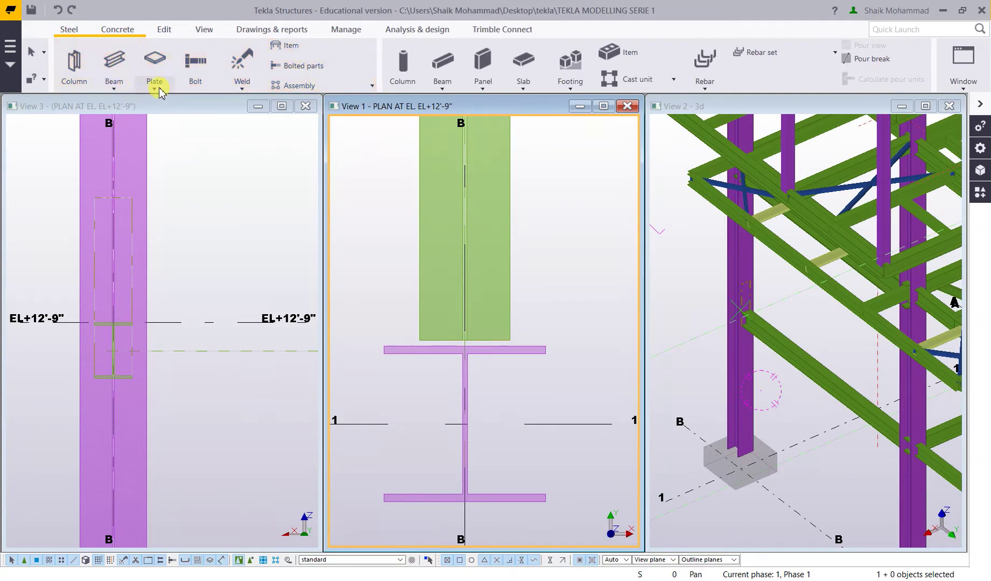
{"action": "double_click", "coordinate": [117, 69]}
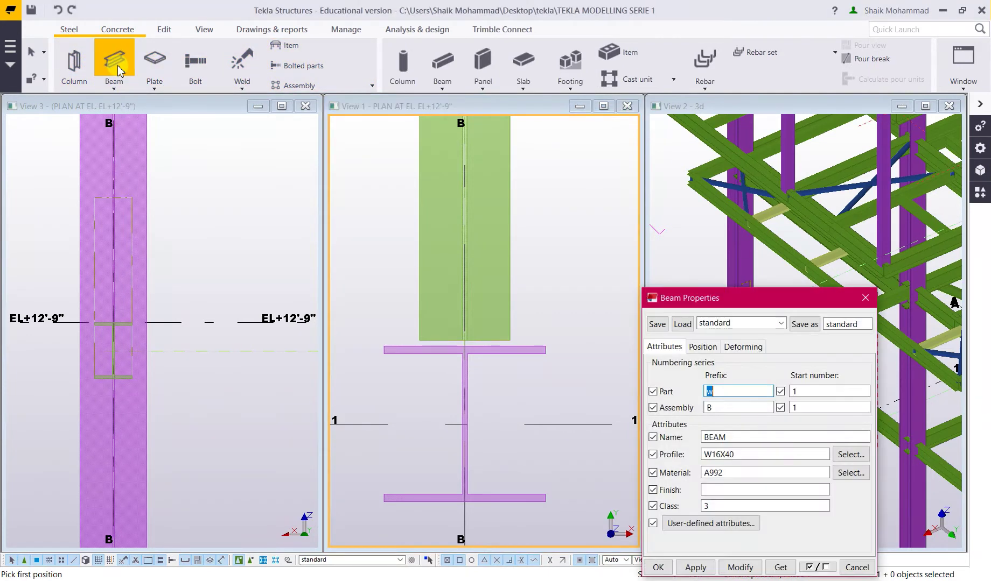
{"action": "left_click", "coordinate": [706, 323]}
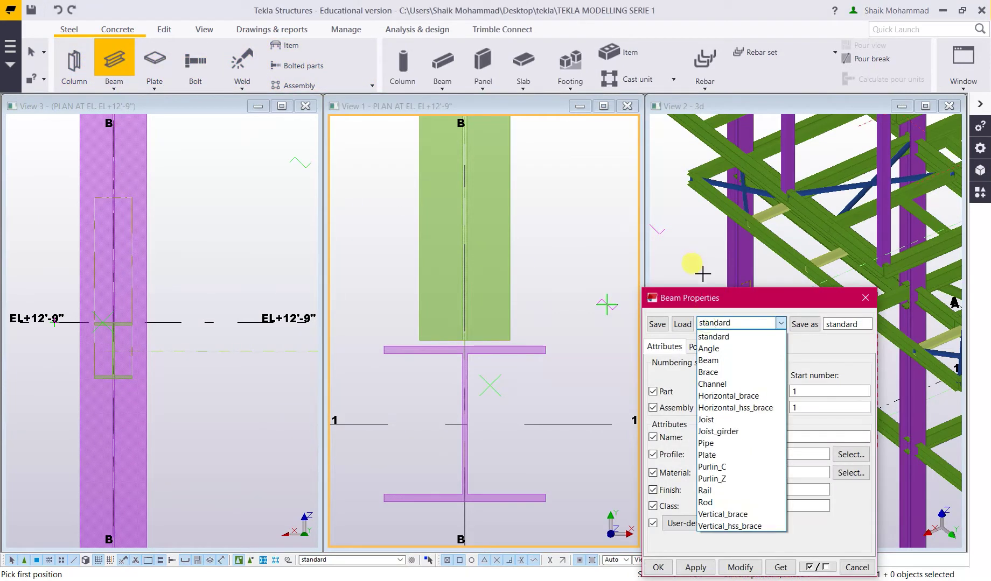
{"action": "left_click", "coordinate": [709, 349]}
{"action": "left_click", "coordinate": [684, 323]}
{"action": "left_click_drag", "start_coordinate": [699, 295], "coordinate": [706, 207]}
{"action": "left_click", "coordinate": [854, 368]}
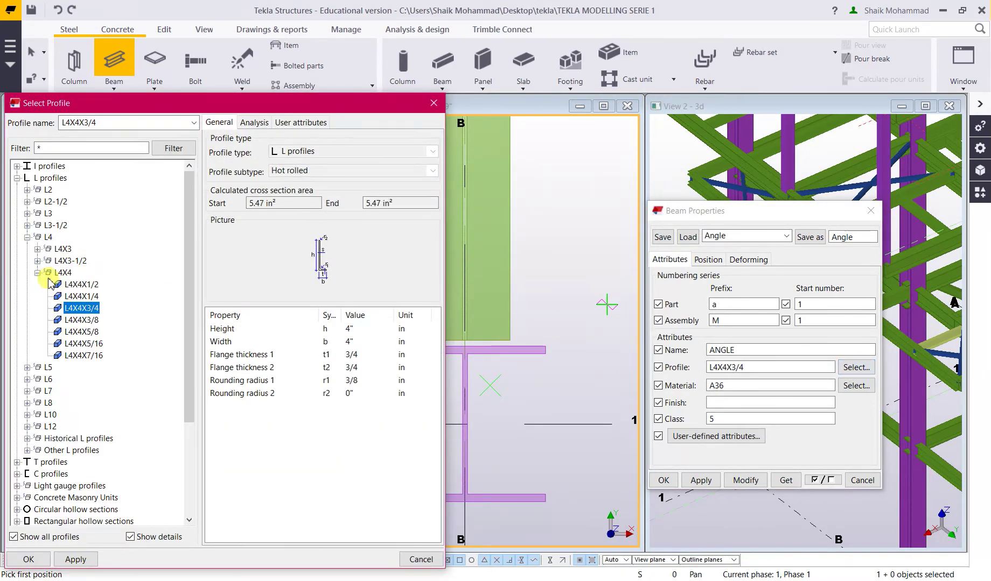
{"action": "left_click", "coordinate": [27, 237]}
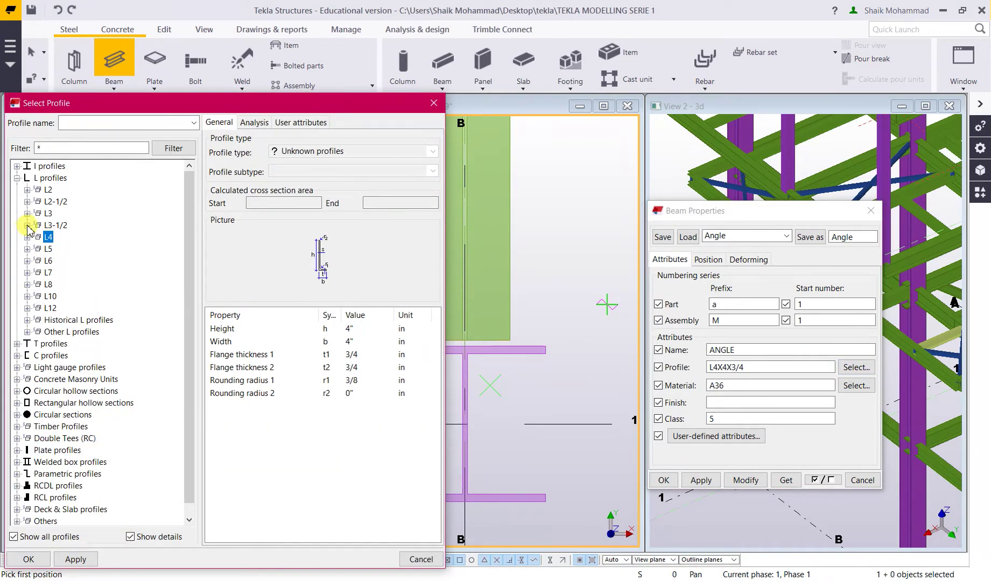
{"action": "left_click", "coordinate": [27, 213]}
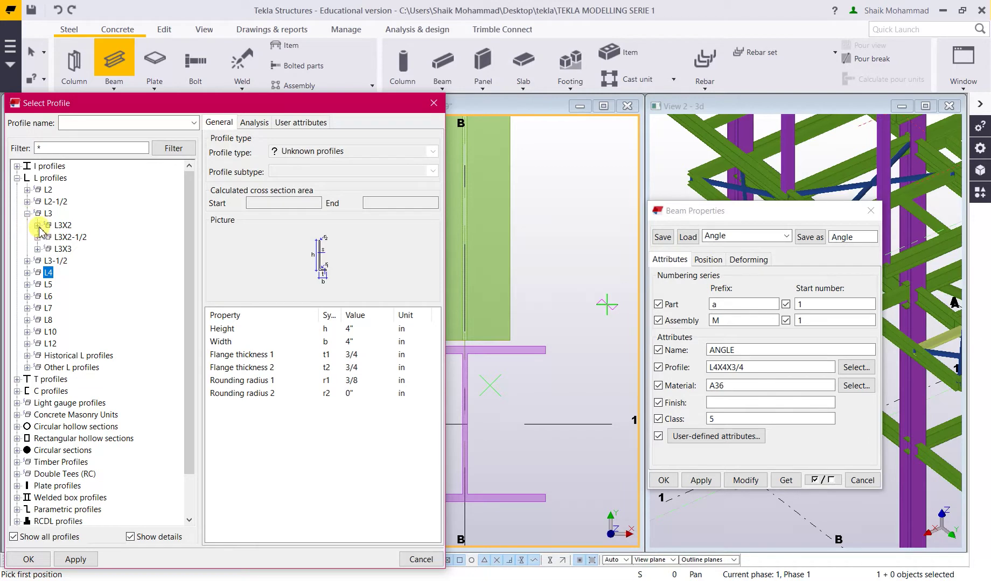
{"action": "left_click", "coordinate": [38, 225]}
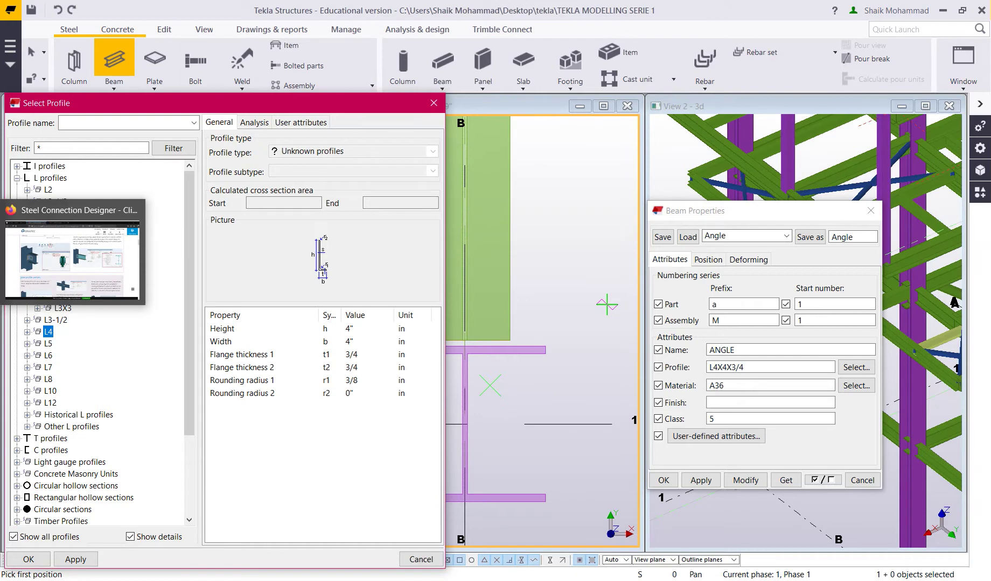
Switch to Notepad, review the noted connection angle size and return to Tekla Structures.
{"action": "mouse_move", "coordinate": [22, 292]}
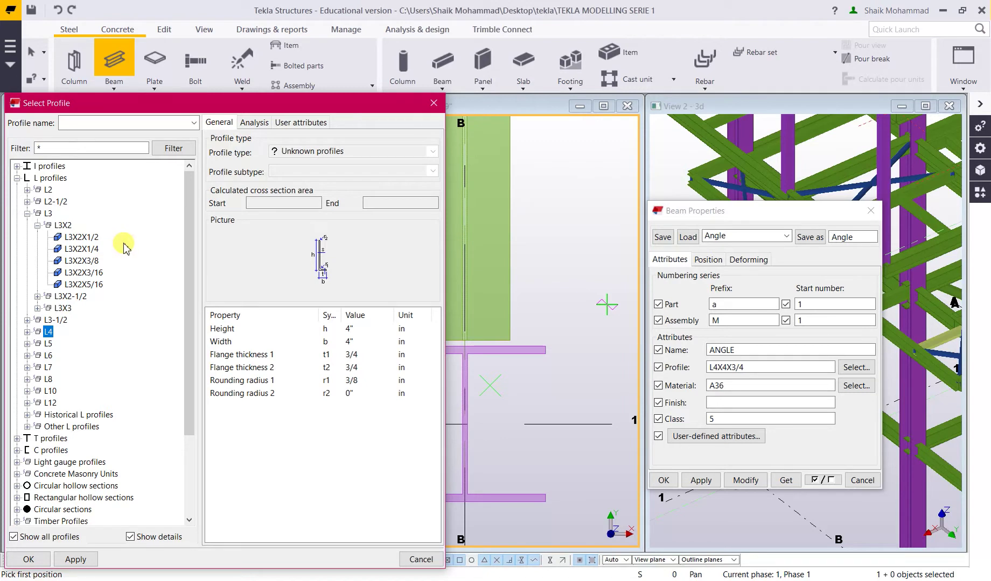
{"action": "key", "text": "alt+Tab"}
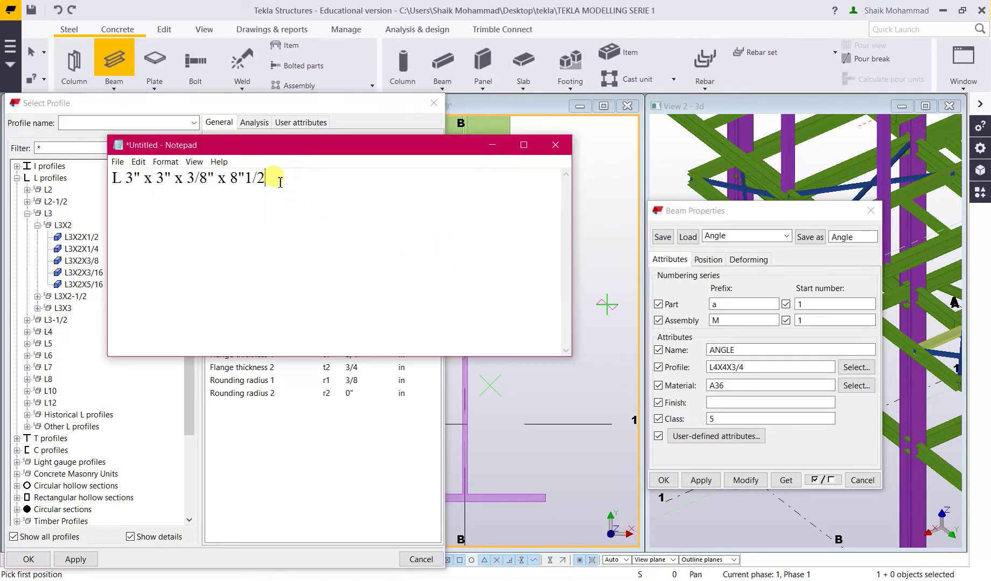
{"action": "left_click_drag", "start_coordinate": [277, 181], "coordinate": [102, 183]}
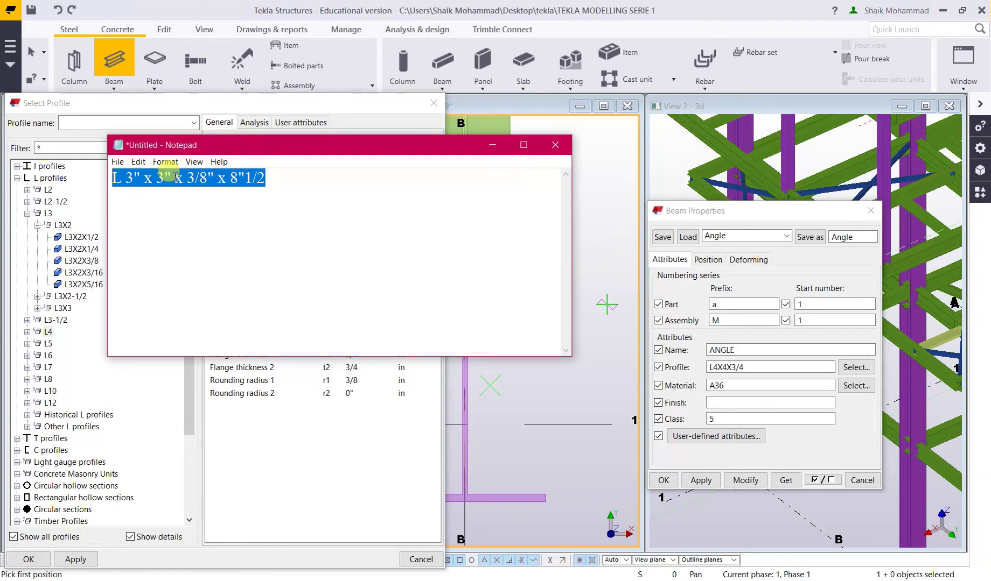
{"action": "left_click", "coordinate": [491, 145]}
Set the angle's profile to L3X2X3/8 from the L3X2 group of the L profiles catalog.
{"action": "left_click", "coordinate": [844, 368]}
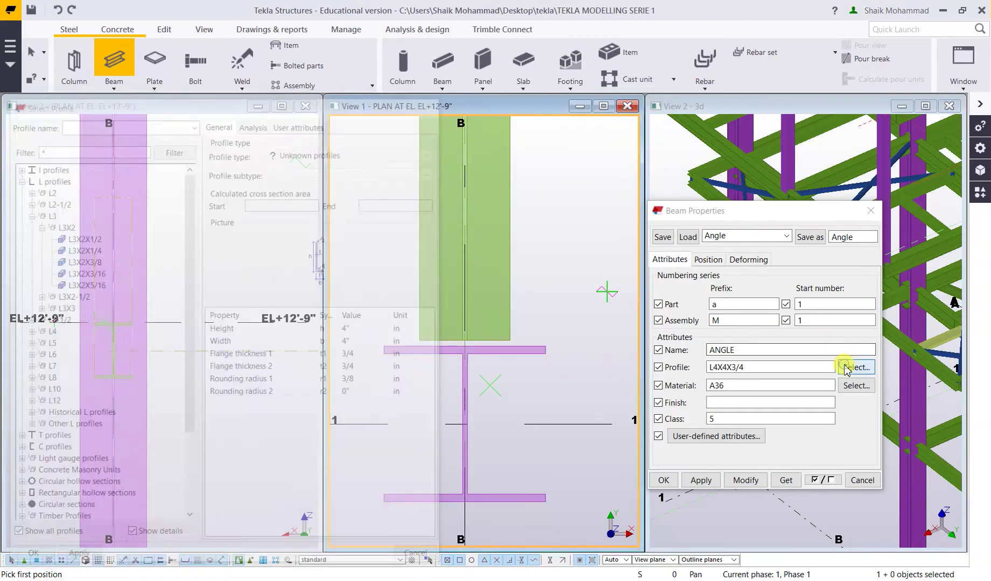
{"action": "left_click", "coordinate": [27, 237]}
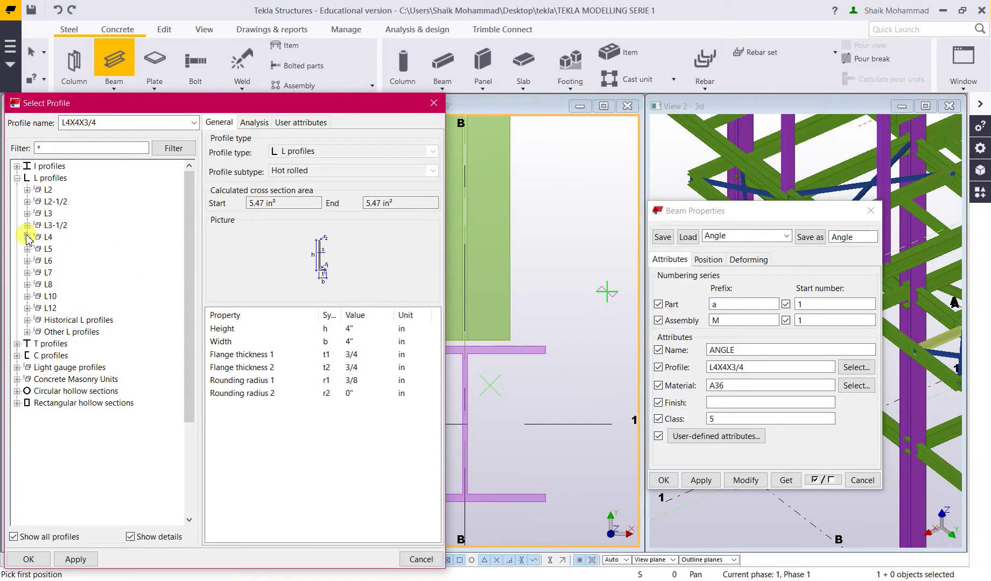
{"action": "left_click", "coordinate": [27, 213]}
{"action": "left_click", "coordinate": [39, 226]}
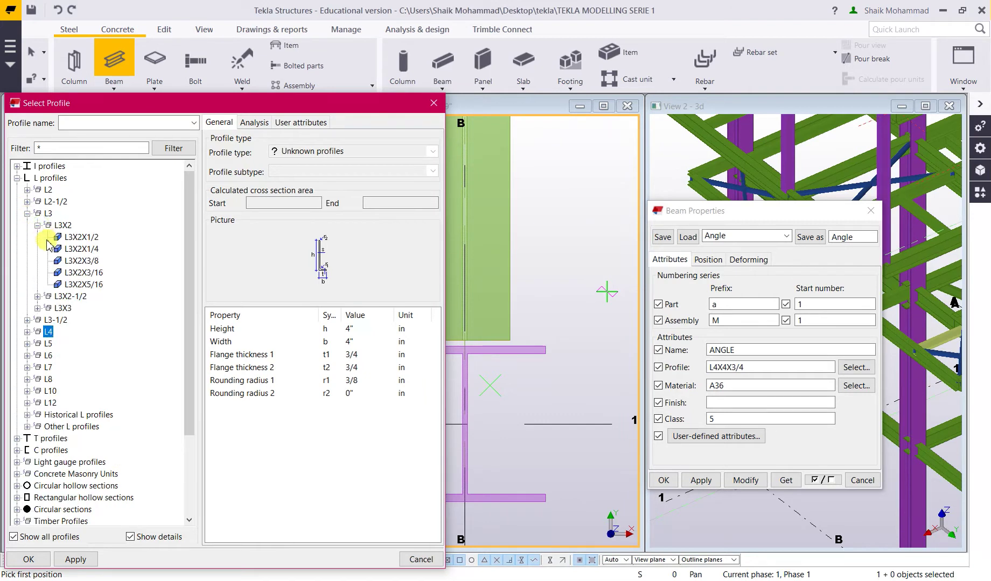
{"action": "double_click", "coordinate": [80, 261]}
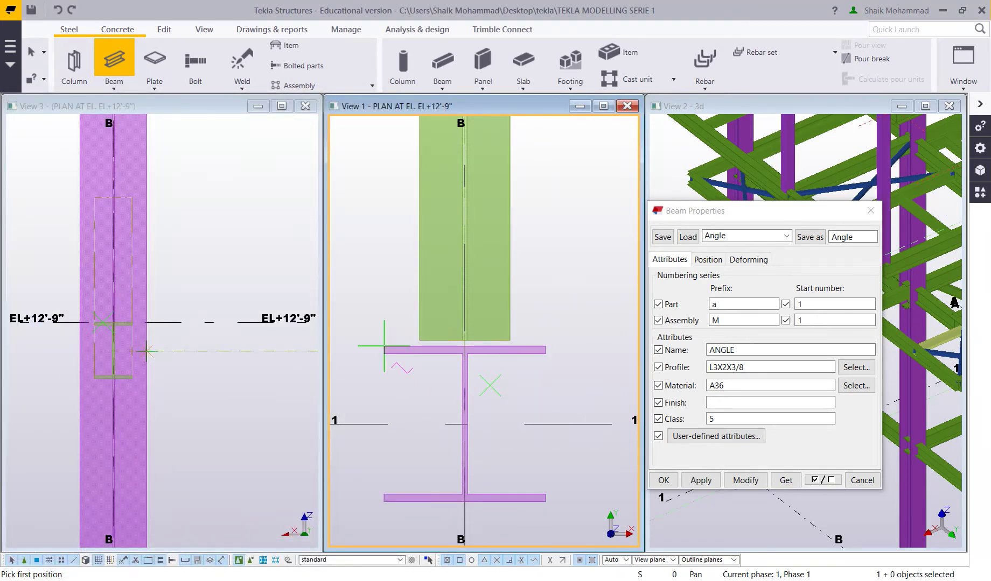
Check the angle length noted in Notepad and locate the grid B beam end at column B-1 in the plan and flange views.
{"action": "key", "text": "alt+Tab"}
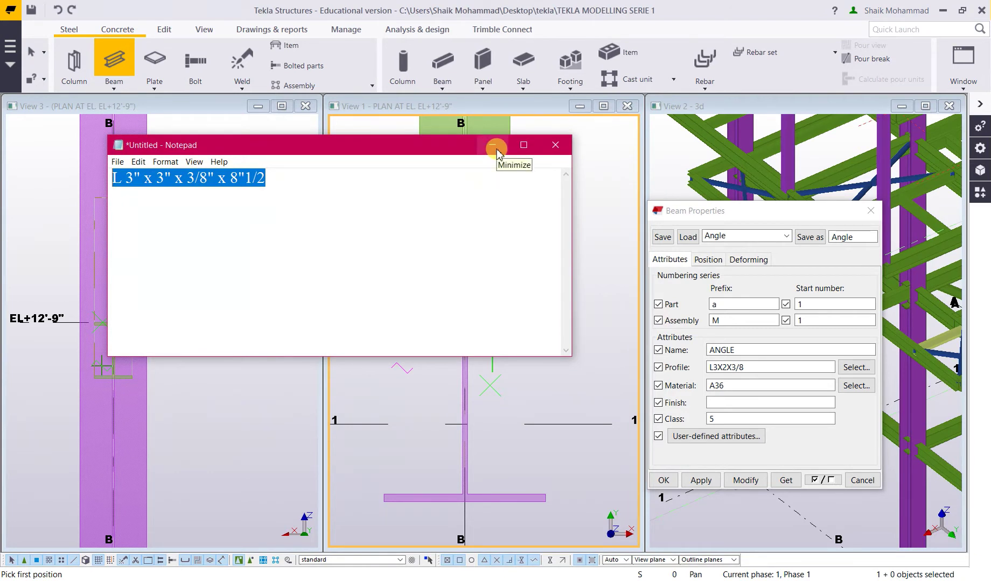
{"action": "left_click_drag", "start_coordinate": [276, 177], "coordinate": [230, 178]}
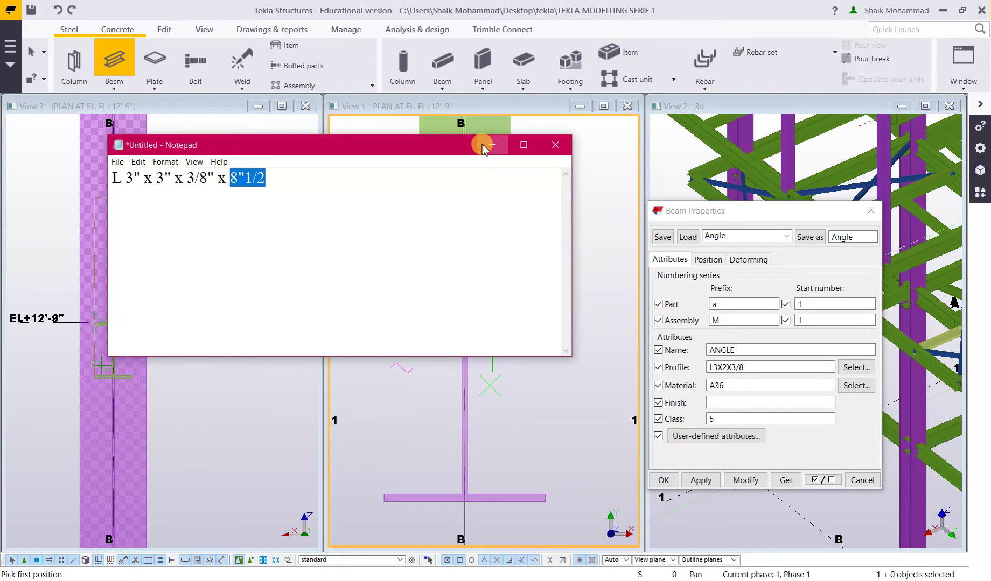
{"action": "left_click", "coordinate": [484, 146]}
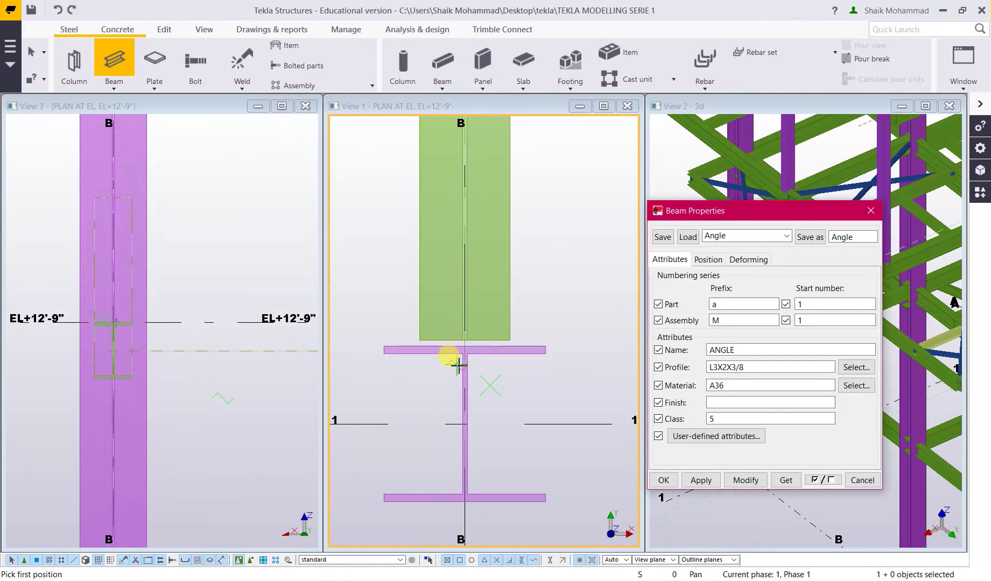
{"action": "scroll", "coordinate": [455, 356], "scroll_direction": "up", "scroll_amount": 3}
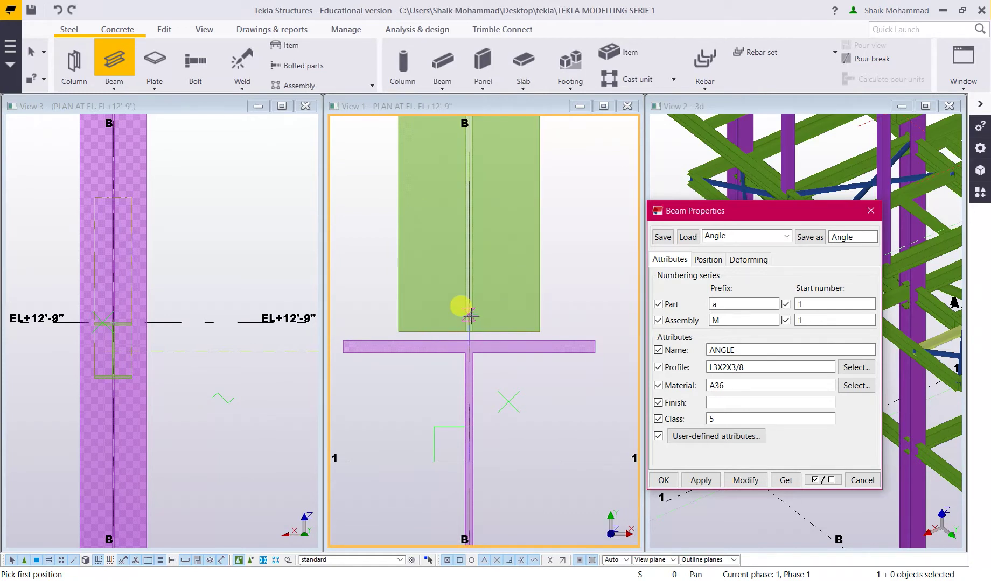
{"action": "scroll", "coordinate": [89, 367], "scroll_direction": "up", "scroll_amount": 2}
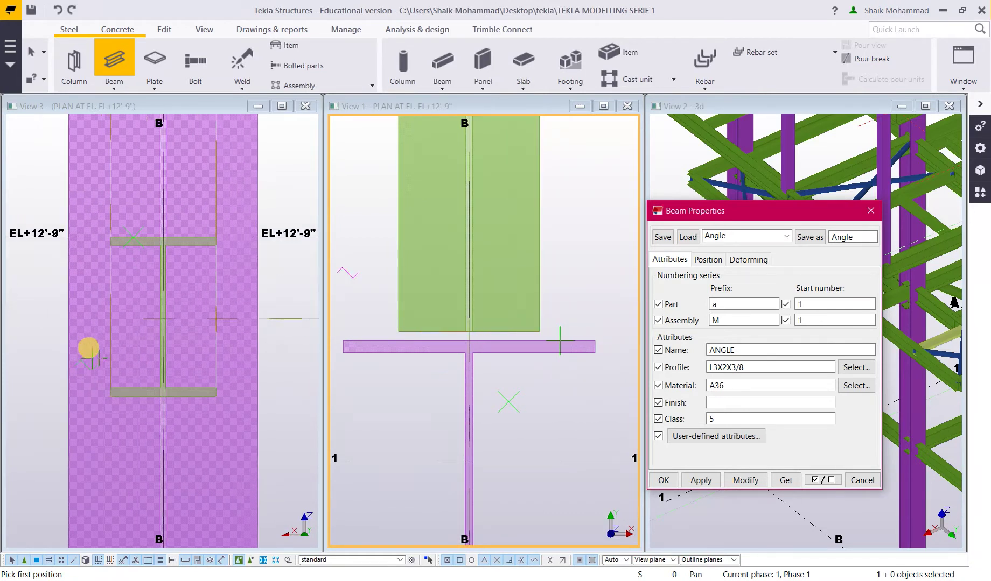
Place the clip angle vertically along the grid B beam's web, from the underside of the upper flange to the top of the lower flange.
{"action": "scroll", "coordinate": [115, 332], "scroll_direction": "up", "scroll_amount": 1}
{"action": "scroll", "coordinate": [167, 229], "scroll_direction": "up", "scroll_amount": 1}
{"action": "scroll", "coordinate": [170, 230], "scroll_direction": "up", "scroll_amount": 2}
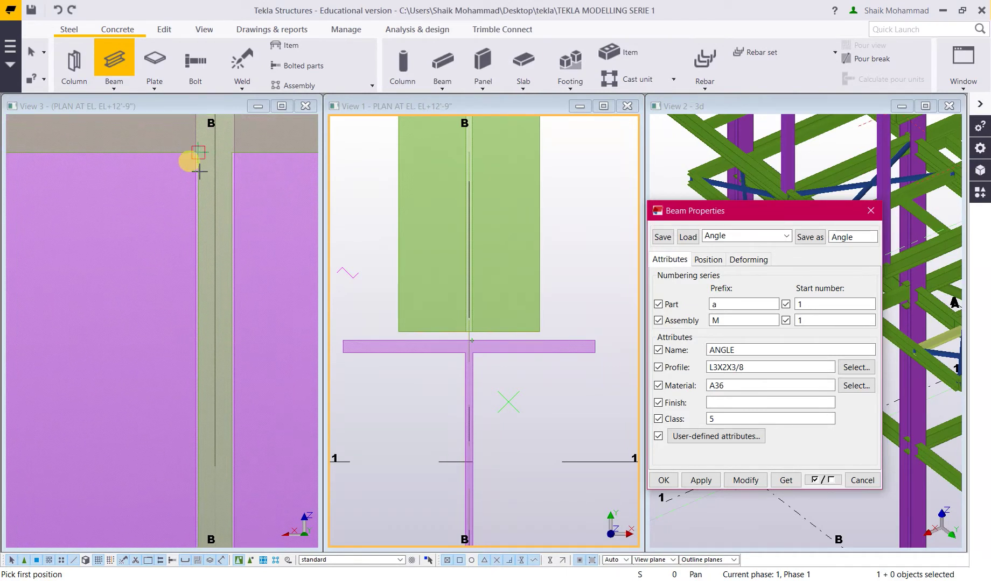
{"action": "left_click", "coordinate": [200, 154]}
{"action": "scroll", "coordinate": [144, 163], "scroll_direction": "down", "scroll_amount": 4}
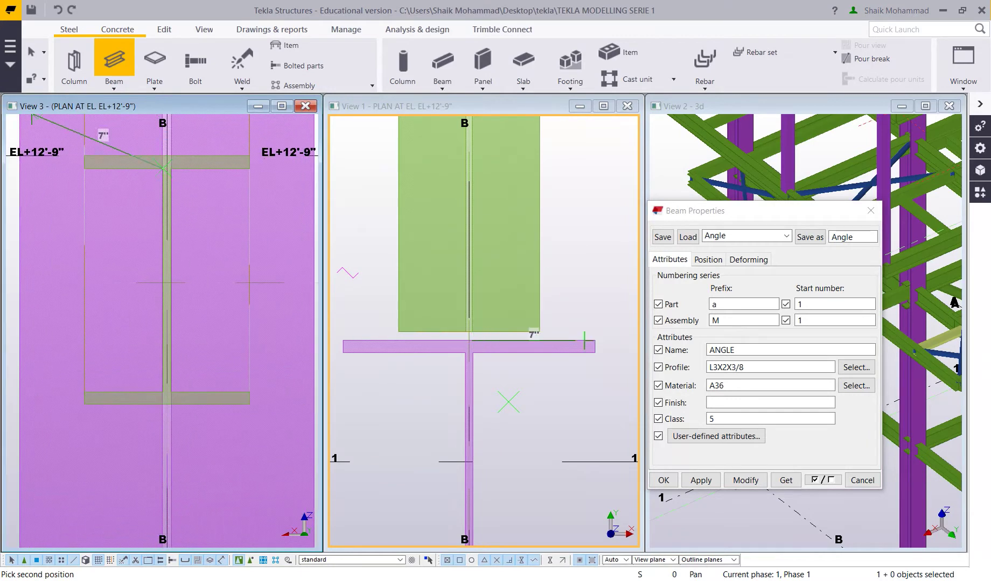
{"action": "scroll", "coordinate": [137, 382], "scroll_direction": "up", "scroll_amount": 2}
{"action": "scroll", "coordinate": [171, 411], "scroll_direction": "up", "scroll_amount": 2}
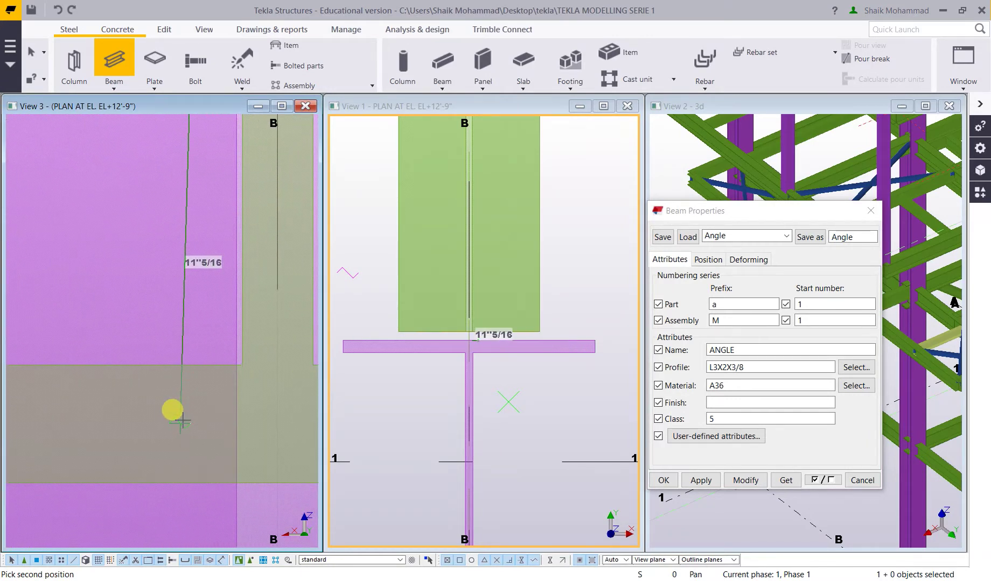
{"action": "left_click", "coordinate": [244, 367]}
{"action": "scroll", "coordinate": [226, 447], "scroll_direction": "down", "scroll_amount": 4}
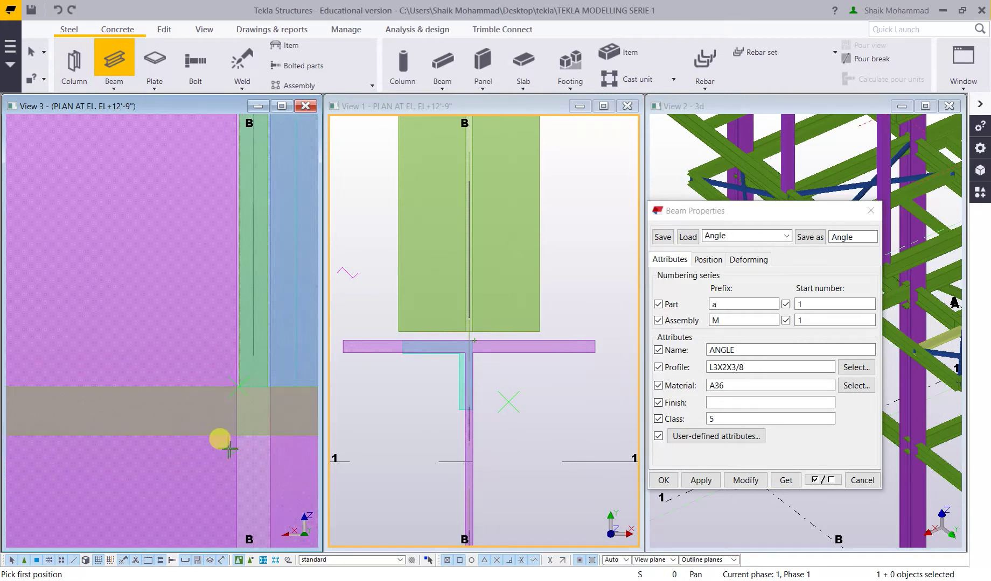
{"action": "scroll", "coordinate": [144, 360], "scroll_direction": "down", "scroll_amount": 4}
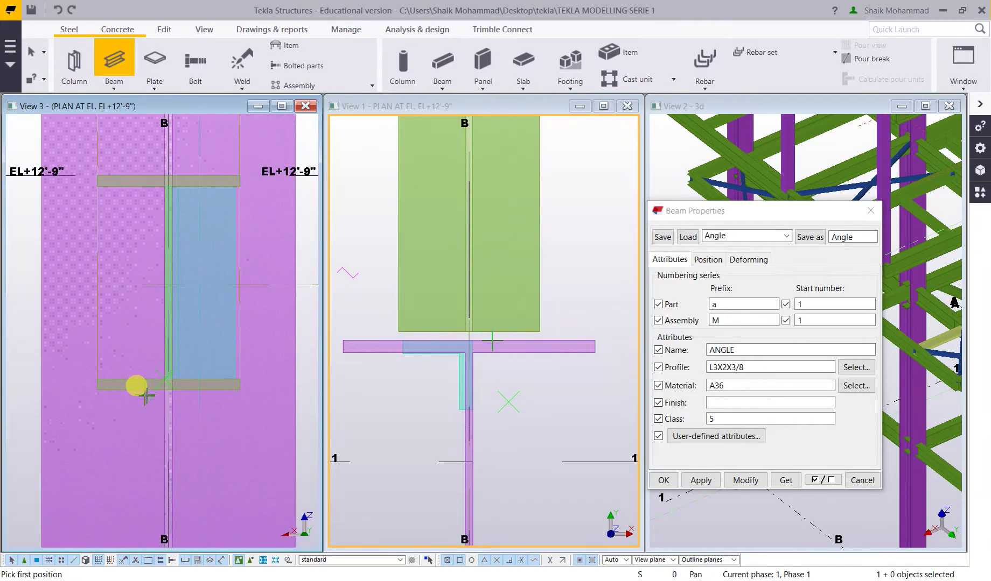
{"action": "key", "text": "Escape"}
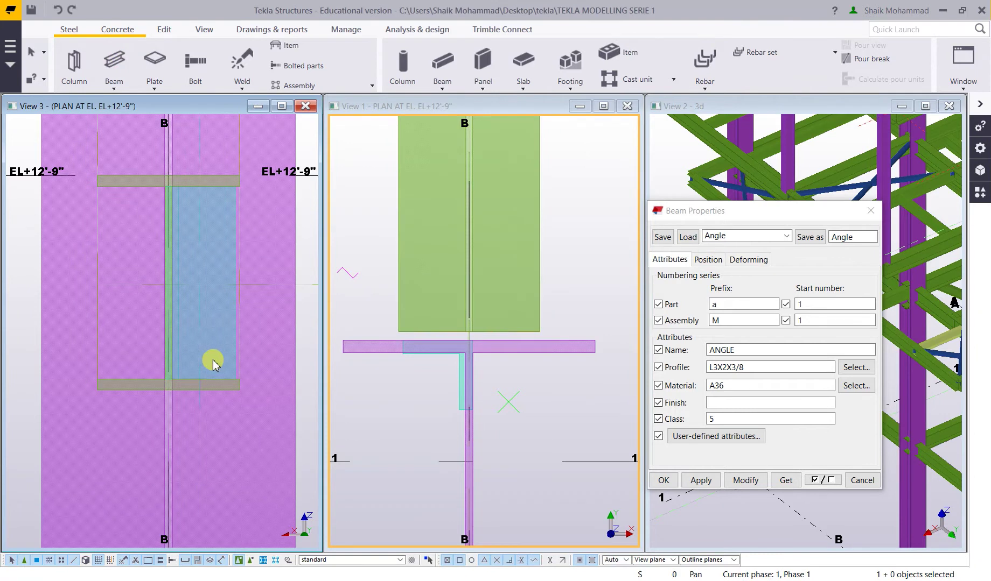
Apply the L3X2X3/8 profile settings to the placed clip angle and close its properties.
{"action": "left_click", "coordinate": [230, 345]}
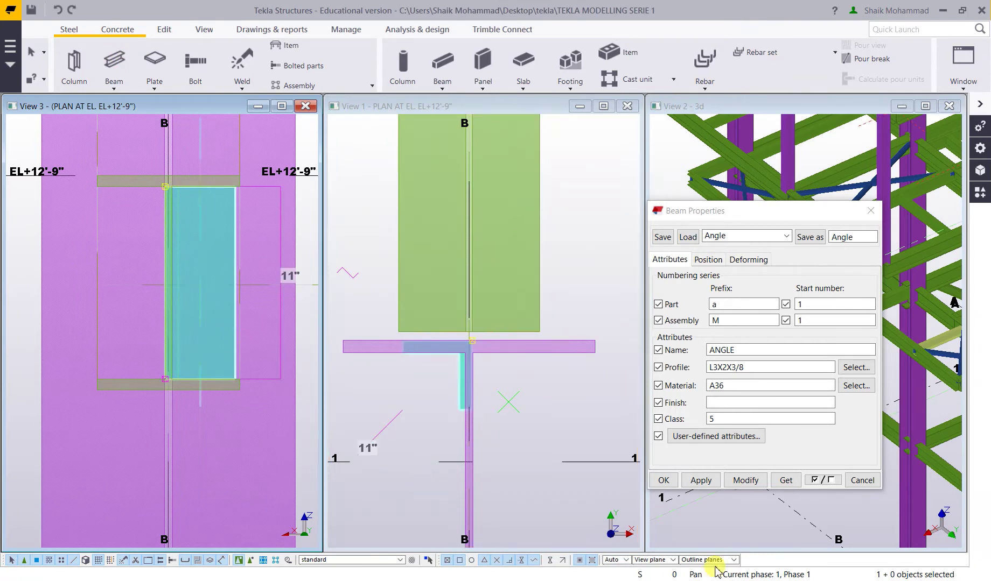
{"action": "left_click", "coordinate": [734, 480]}
{"action": "left_click", "coordinate": [671, 485]}
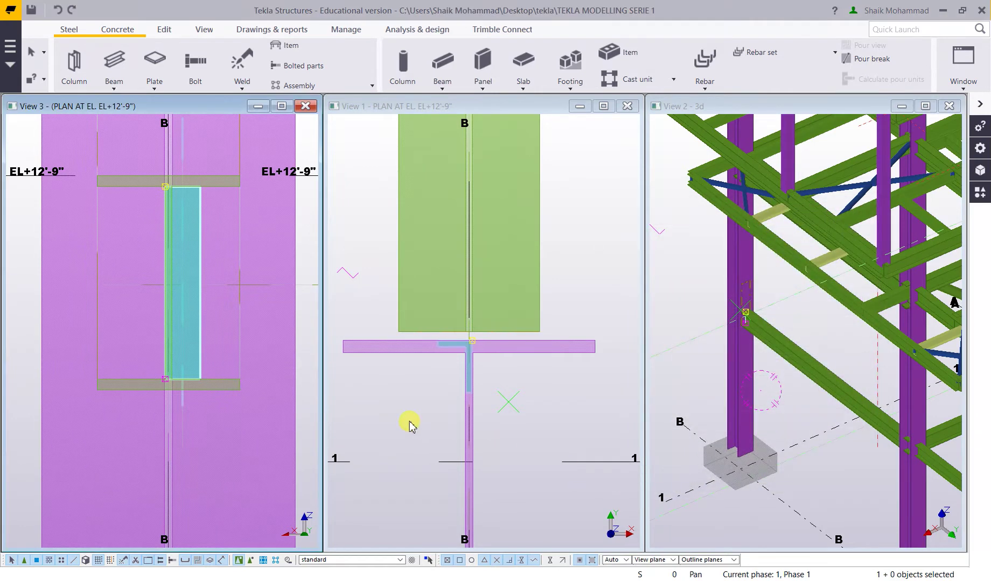
Reopen the clip angle's properties from the plan view and set its on-plane position to Left.
{"action": "left_click", "coordinate": [455, 348]}
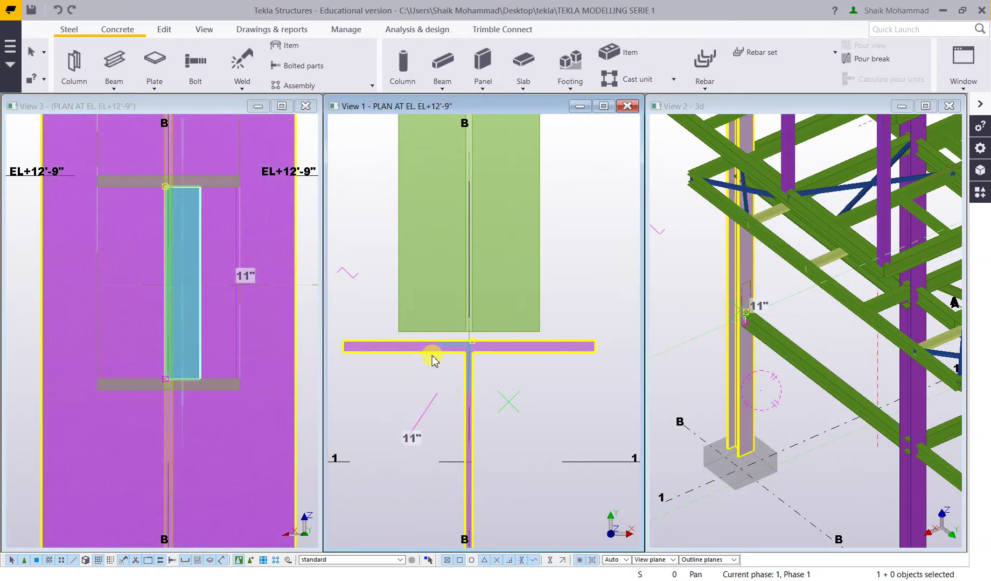
{"action": "left_click", "coordinate": [456, 350]}
{"action": "right_click", "coordinate": [457, 350]}
{"action": "key", "text": "Escape"}
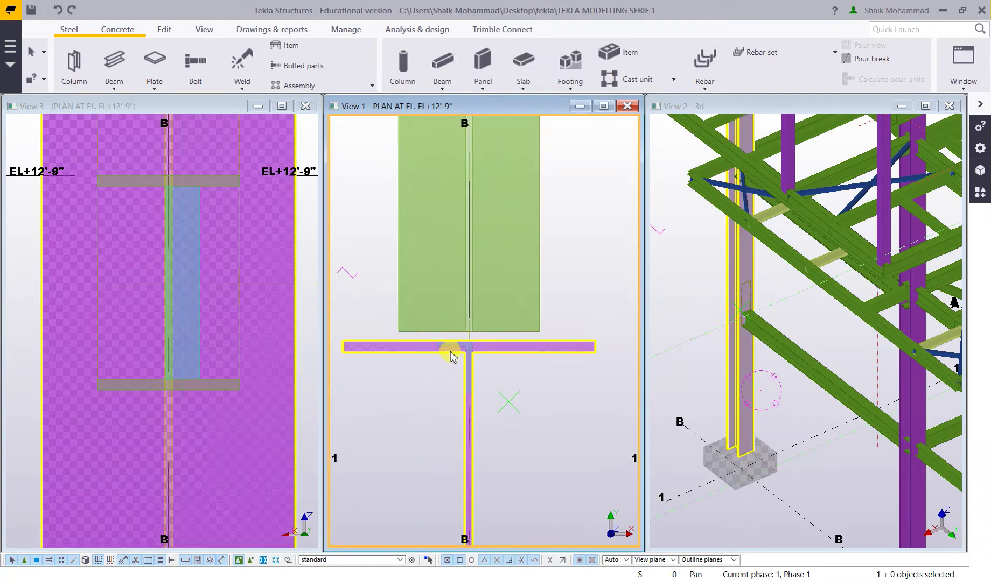
{"action": "right_click", "coordinate": [450, 348]}
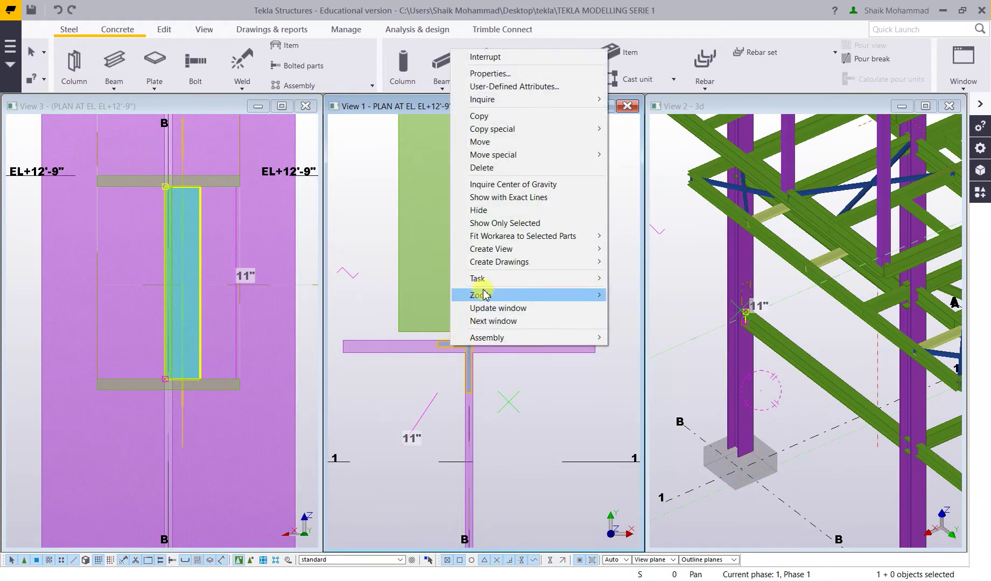
{"action": "left_click", "coordinate": [487, 73]}
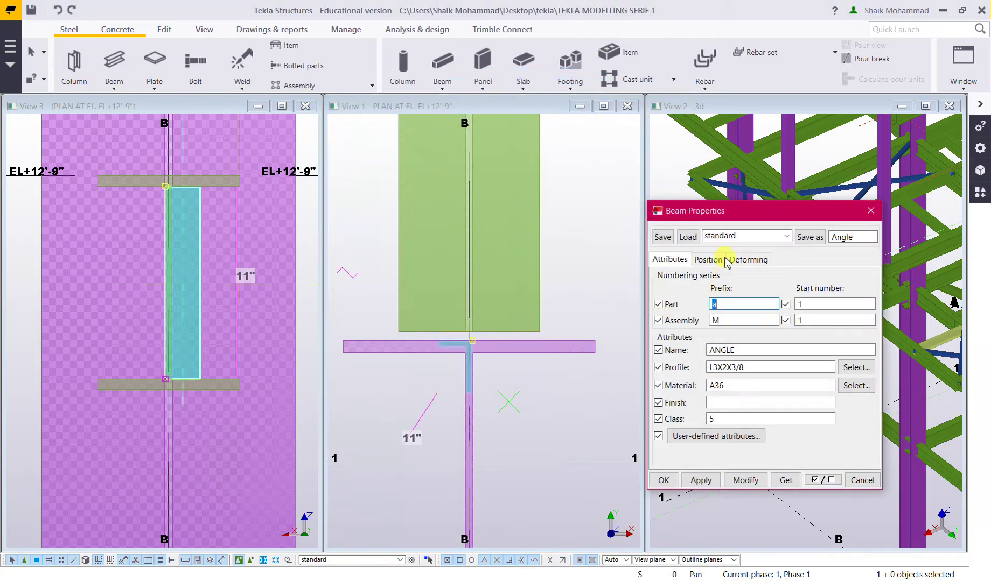
{"action": "left_click", "coordinate": [718, 259]}
{"action": "left_click", "coordinate": [727, 289]}
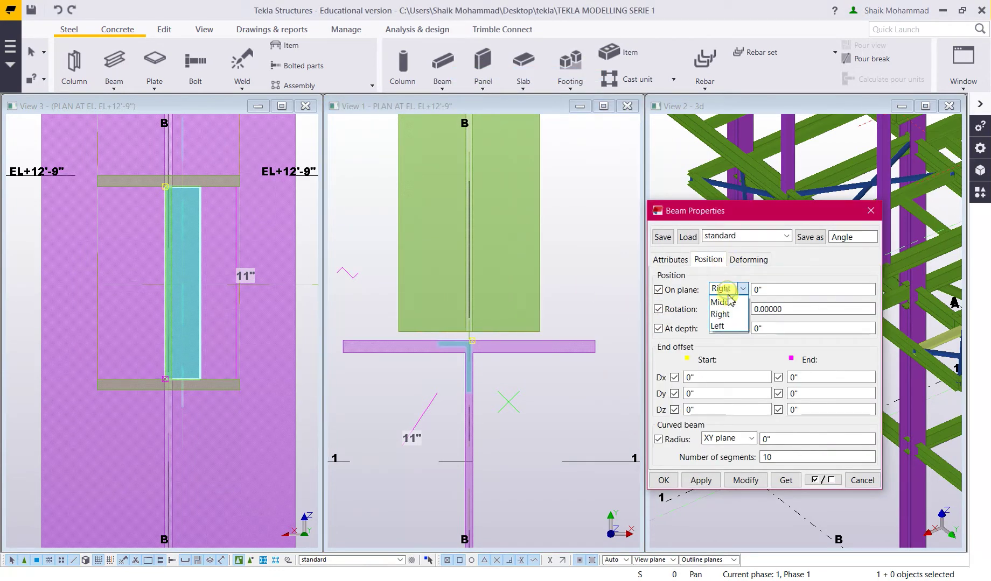
{"action": "left_click", "coordinate": [722, 326]}
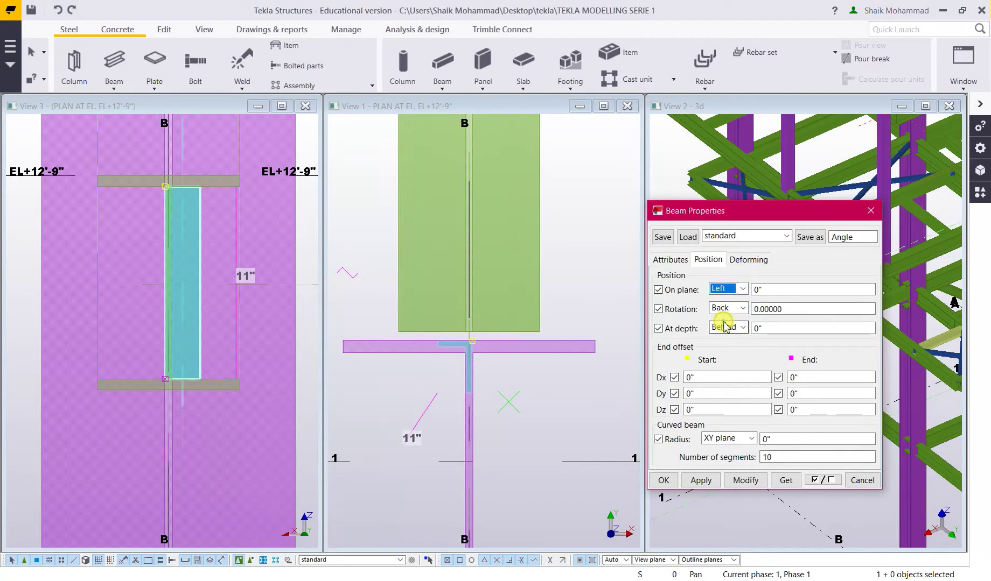
{"action": "left_click", "coordinate": [751, 480]}
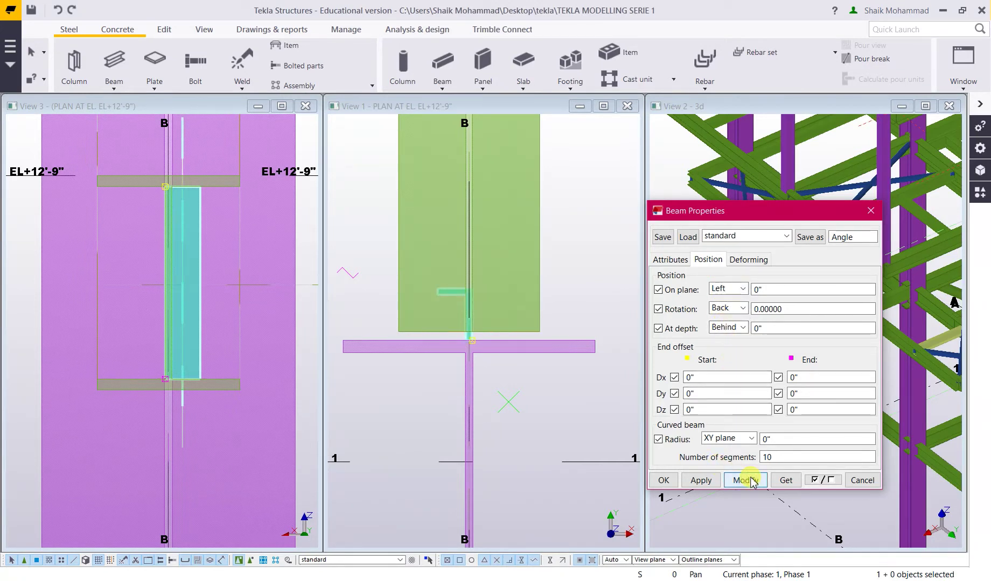
Set the clip angle's depth position to Front, keeping its rotation at Back.
{"action": "left_click", "coordinate": [735, 309]}
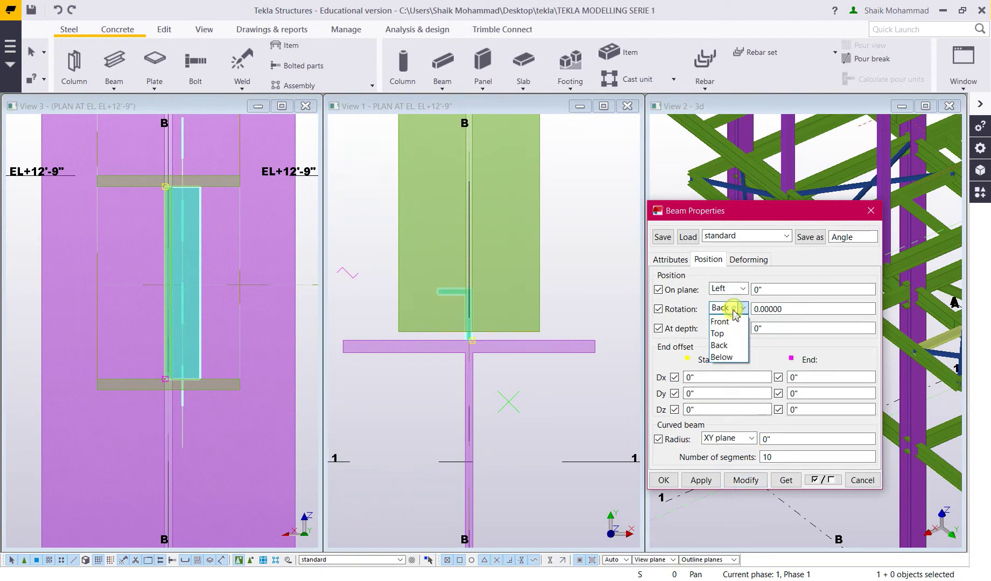
{"action": "left_click", "coordinate": [720, 346]}
{"action": "left_click", "coordinate": [726, 327]}
{"action": "left_click", "coordinate": [719, 353]}
{"action": "left_click", "coordinate": [744, 480]}
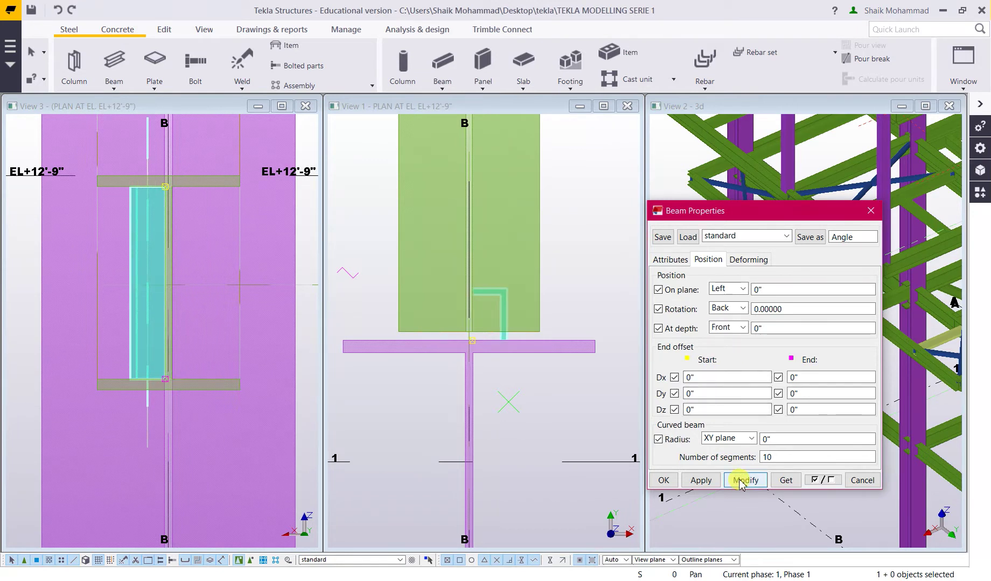
Set the clip angle's rotation to Front, check its fit against the beam web and column flange, and close the properties.
{"action": "left_click", "coordinate": [724, 308]}
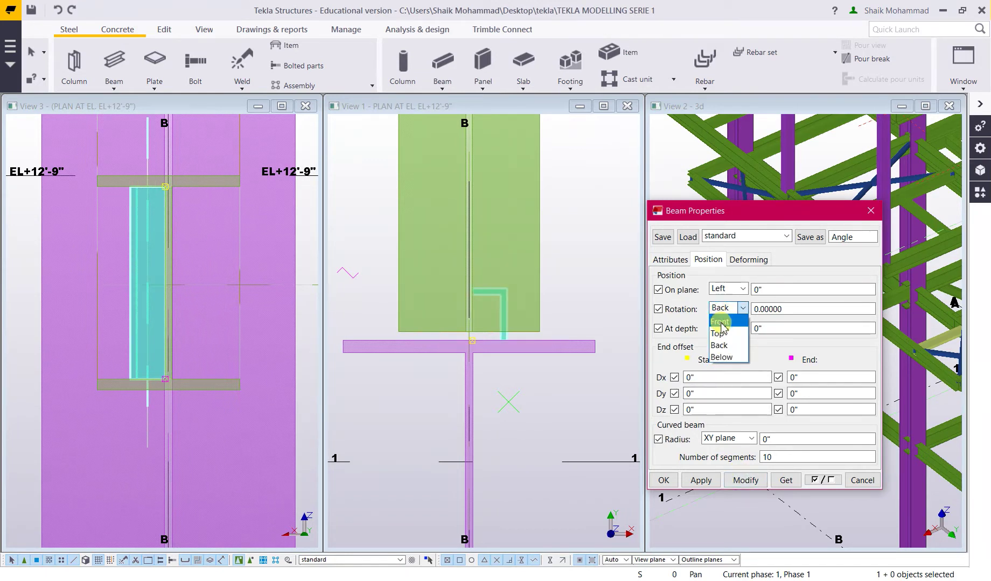
{"action": "left_click", "coordinate": [720, 321]}
{"action": "left_click", "coordinate": [745, 480]}
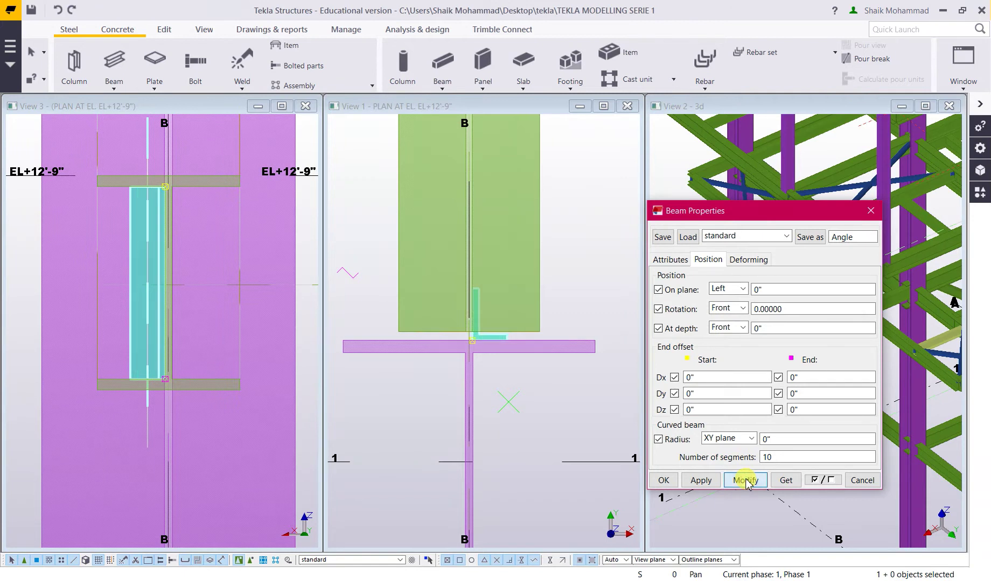
{"action": "scroll", "coordinate": [485, 321], "scroll_direction": "up", "scroll_amount": 5}
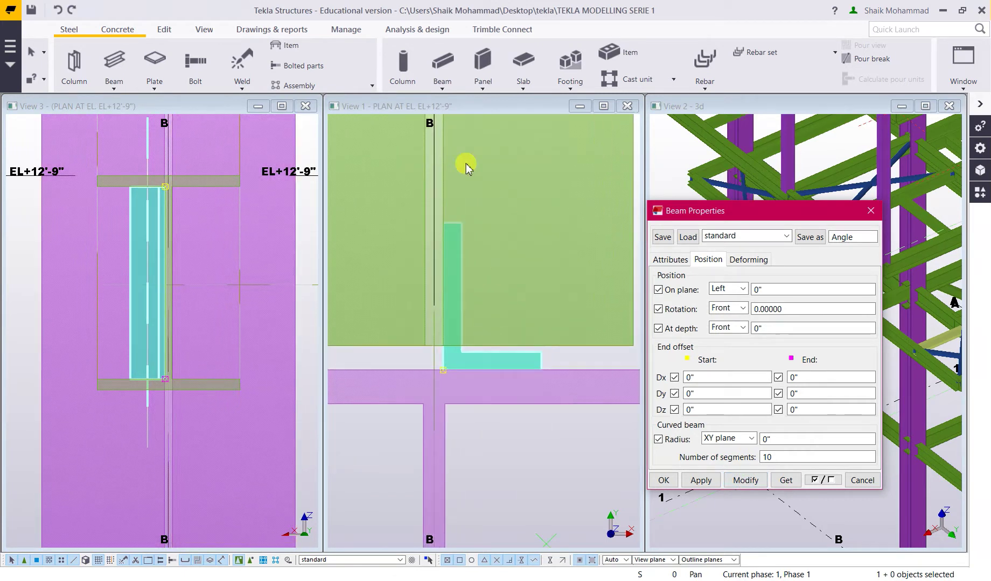
{"action": "scroll", "coordinate": [438, 351], "scroll_direction": "up", "scroll_amount": 5}
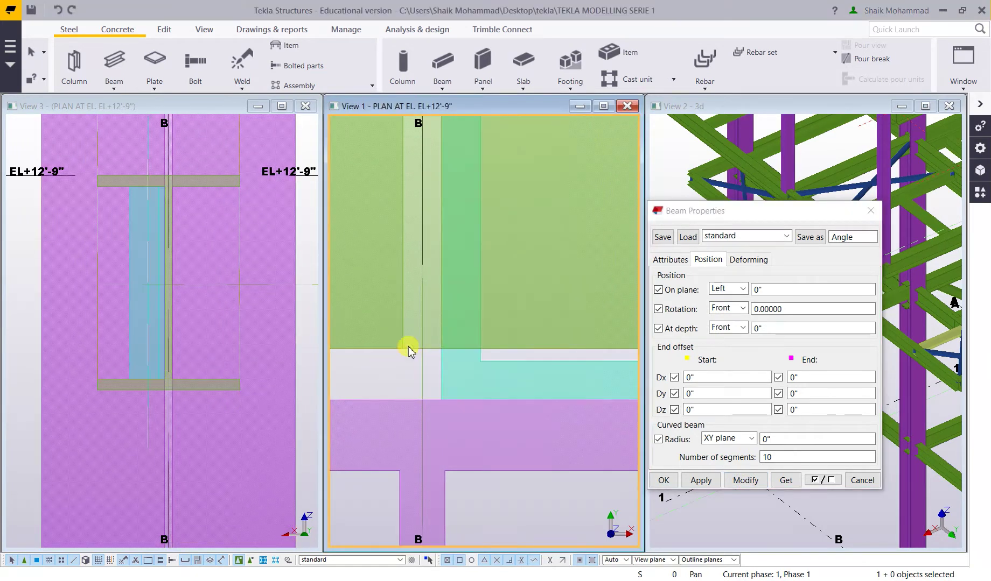
{"action": "scroll", "coordinate": [428, 338], "scroll_direction": "down", "scroll_amount": 3}
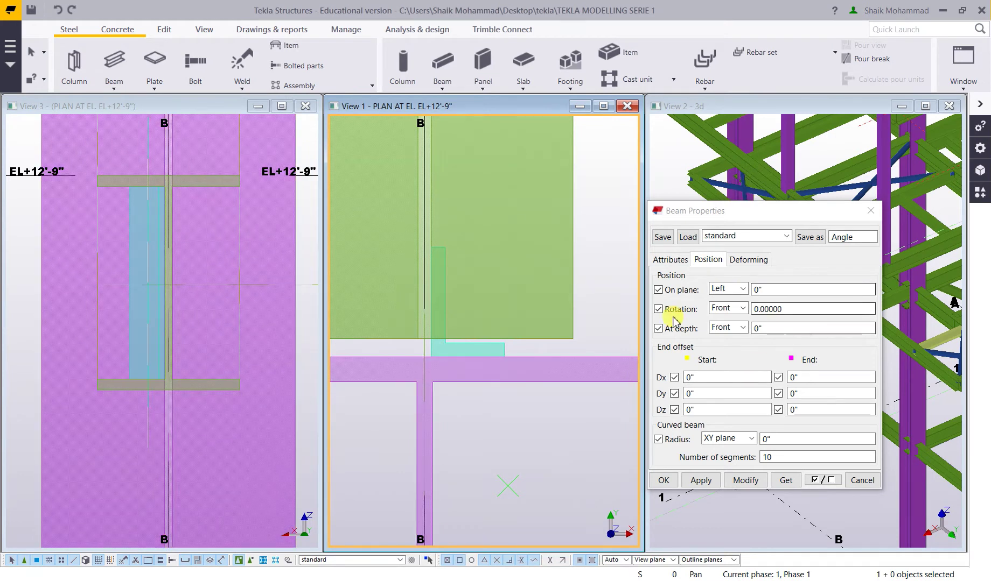
{"action": "left_click", "coordinate": [703, 477]}
{"action": "left_click", "coordinate": [677, 483]}
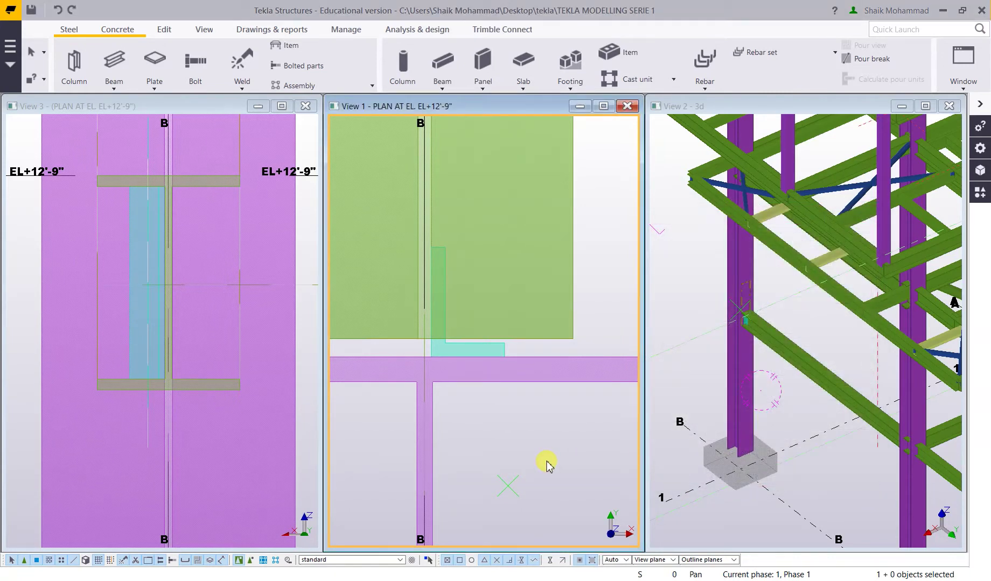
Review the plan view's advanced display settings, including the part center line option, and close them without changes.
{"action": "scroll", "coordinate": [595, 473], "scroll_direction": "down", "scroll_amount": 2}
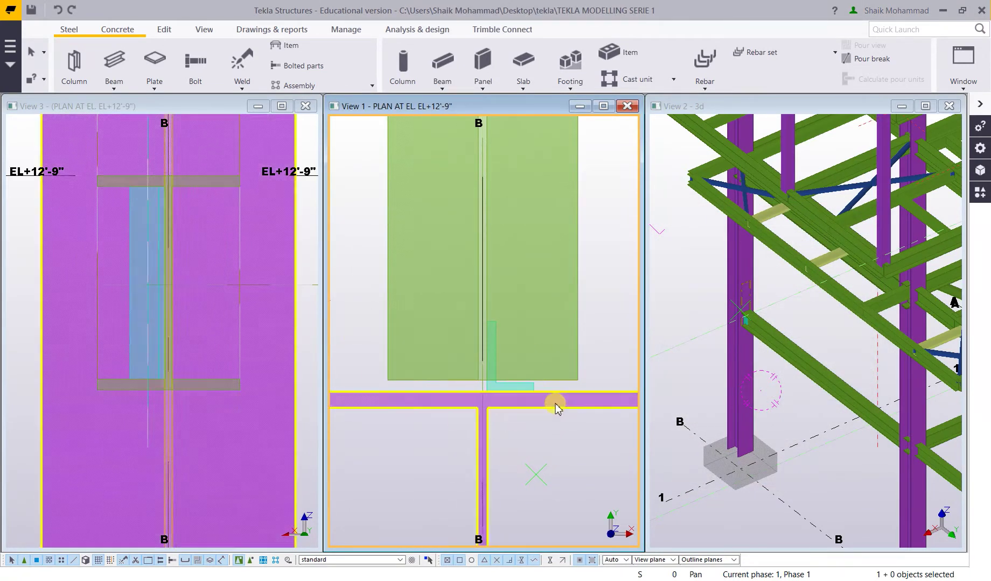
{"action": "left_click", "coordinate": [525, 387]}
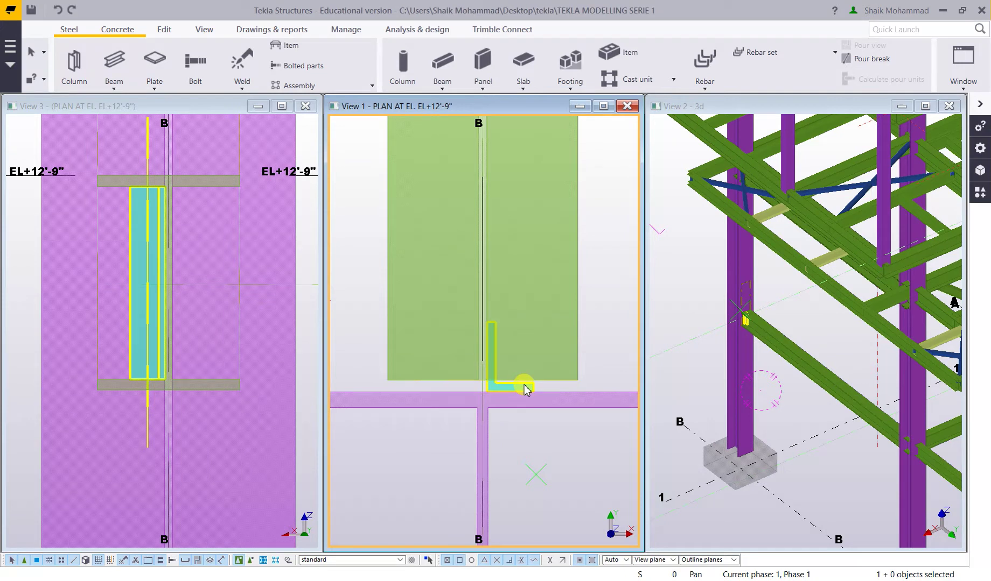
{"action": "double_click", "coordinate": [520, 450]}
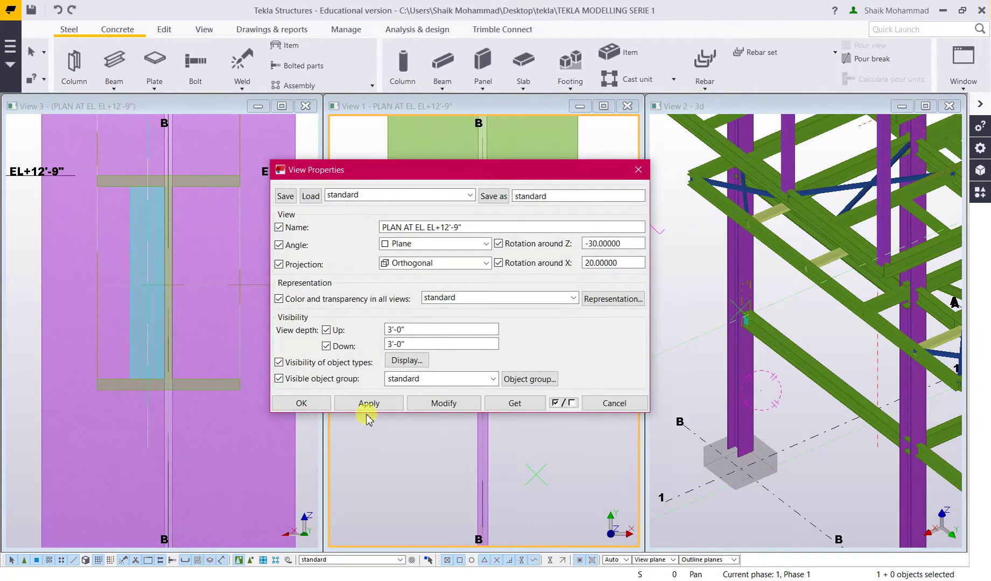
{"action": "left_click", "coordinate": [407, 361]}
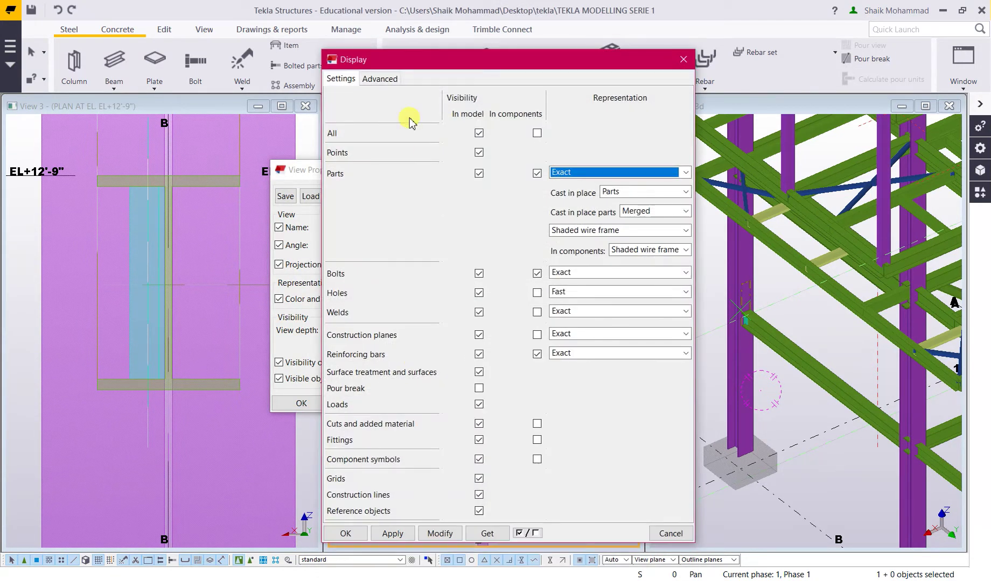
{"action": "left_click", "coordinate": [379, 79]}
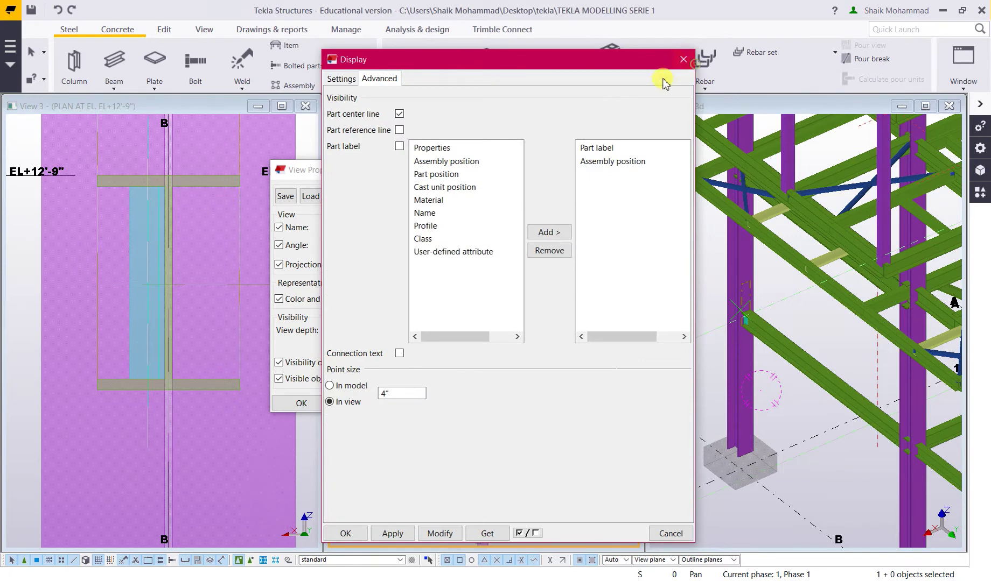
{"action": "left_click", "coordinate": [683, 59]}
{"action": "left_click", "coordinate": [638, 171]}
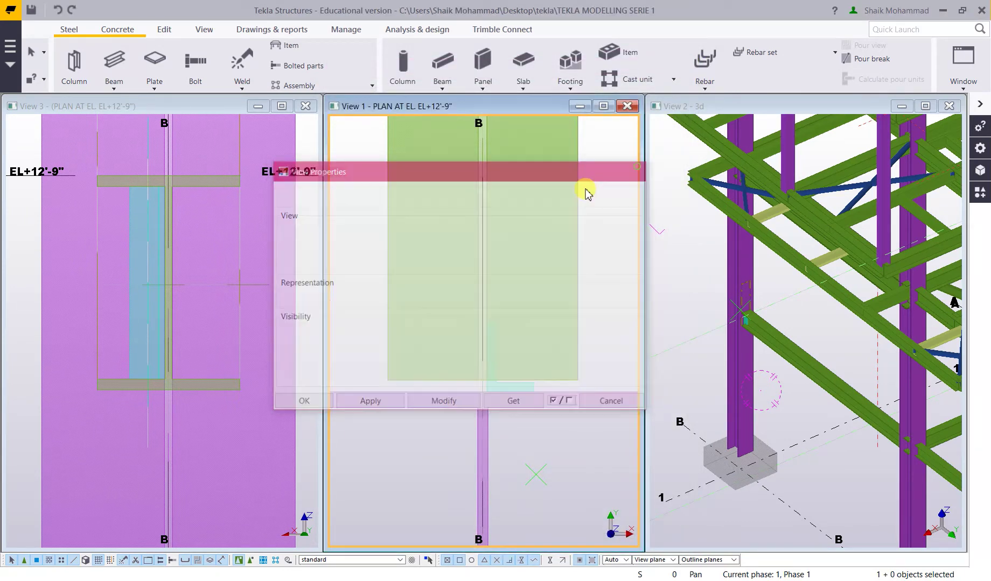
Mirror-copy the clip angle to the opposite side of the beam web about the grid B centerline, at a 90° mirror angle.
{"action": "left_click", "coordinate": [499, 388]}
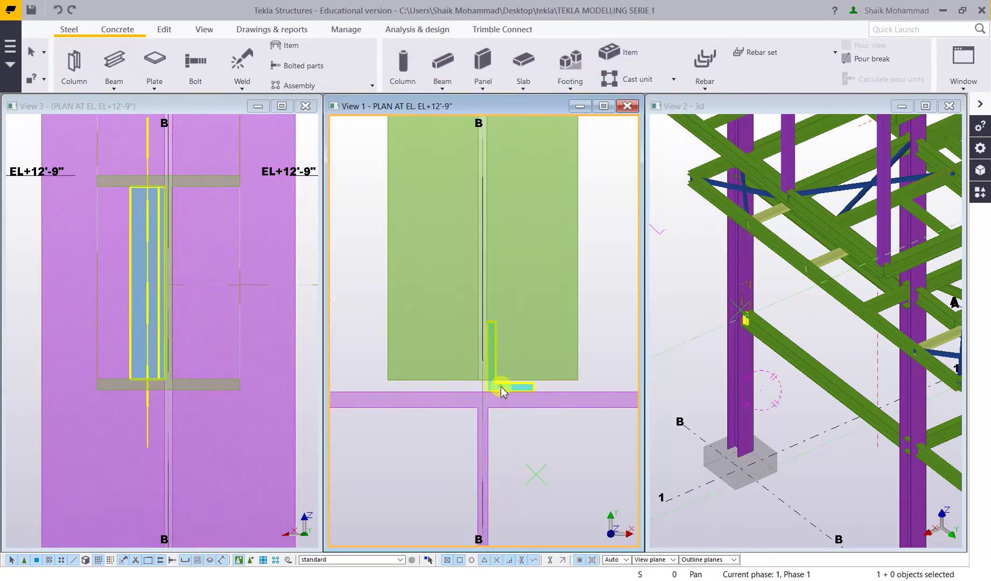
{"action": "right_click", "coordinate": [499, 388]}
{"action": "mouse_move", "coordinate": [533, 170]}
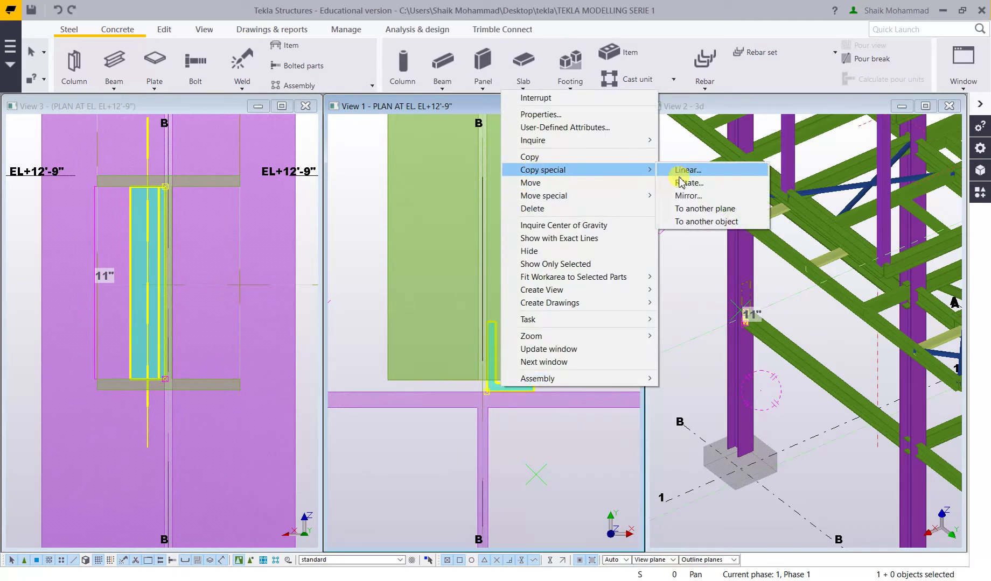
{"action": "left_click", "coordinate": [688, 192]}
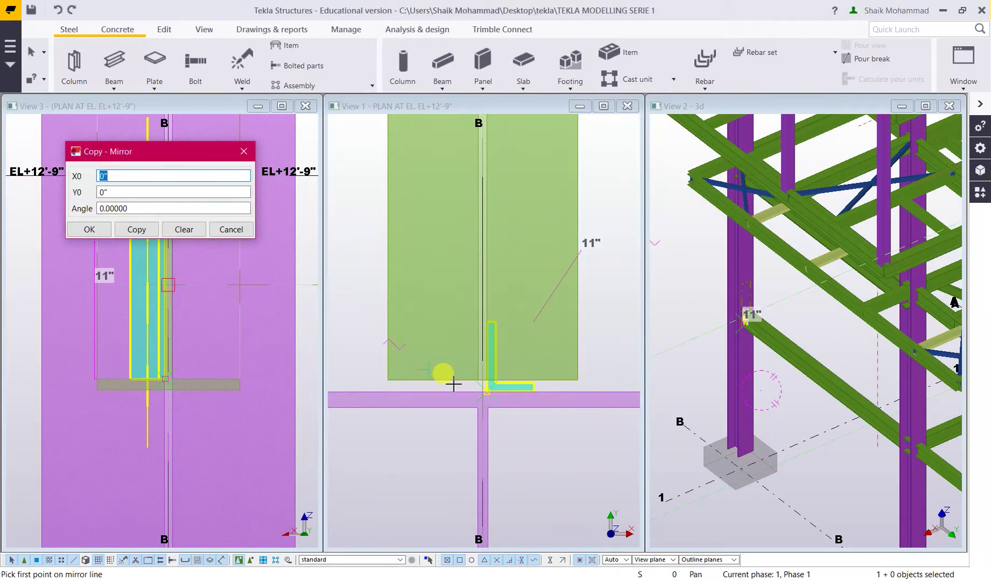
{"action": "scroll", "coordinate": [433, 368], "scroll_direction": "up", "scroll_amount": 2}
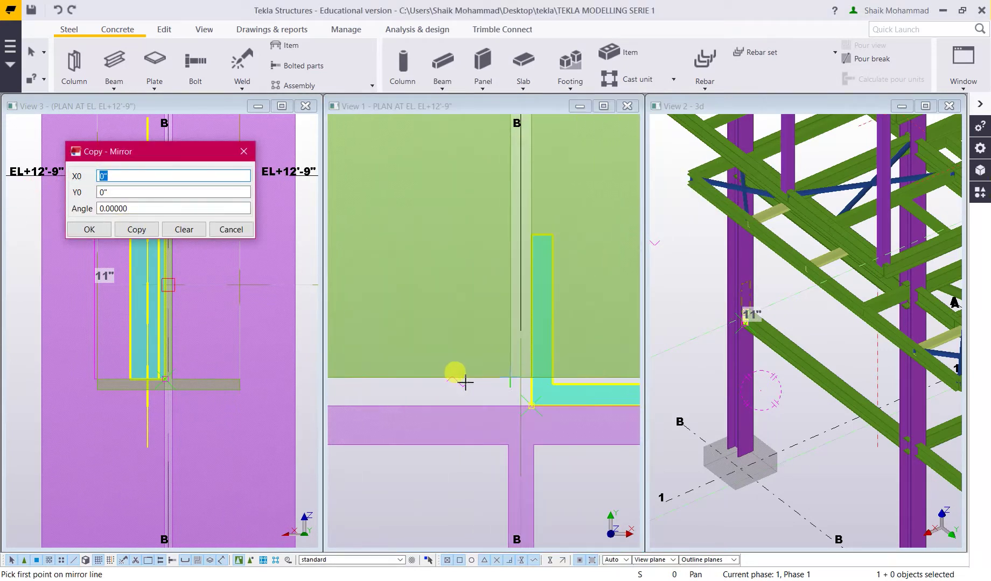
{"action": "left_click", "coordinate": [523, 411]}
{"action": "left_click", "coordinate": [521, 229]}
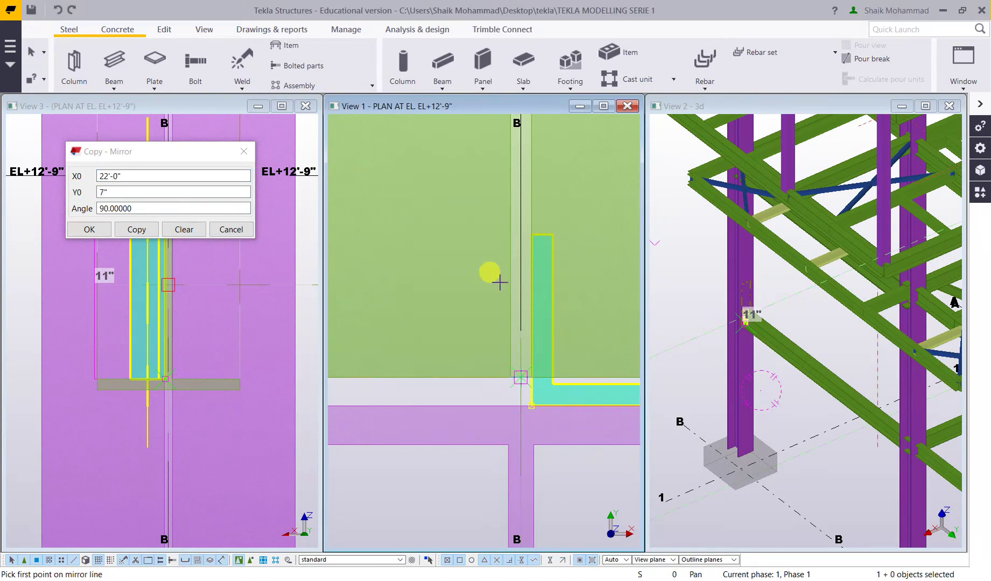
{"action": "left_click", "coordinate": [139, 229]}
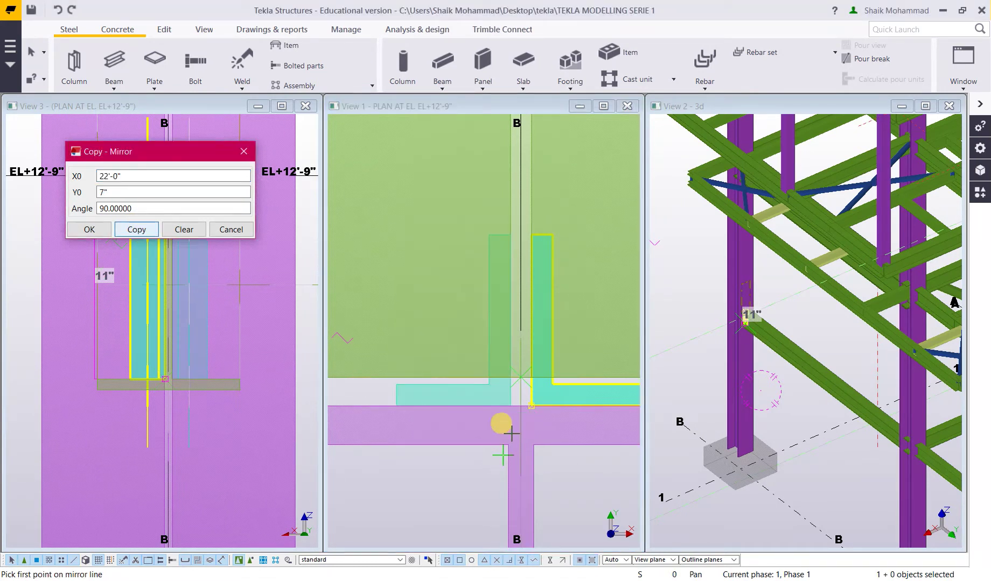
Close the mirror copy and check both clip angles against the beam web and column flange in the 3D and plan views.
{"action": "scroll", "coordinate": [499, 401], "scroll_direction": "up", "scroll_amount": 3}
{"action": "left_click", "coordinate": [243, 152]}
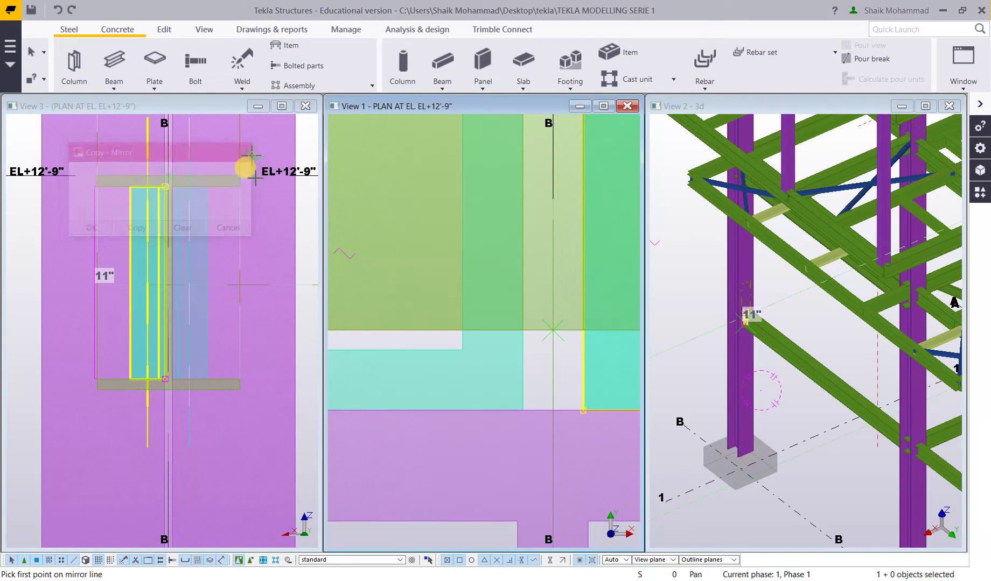
{"action": "left_click", "coordinate": [742, 324]}
{"action": "scroll", "coordinate": [734, 330], "scroll_direction": "up", "scroll_amount": 5}
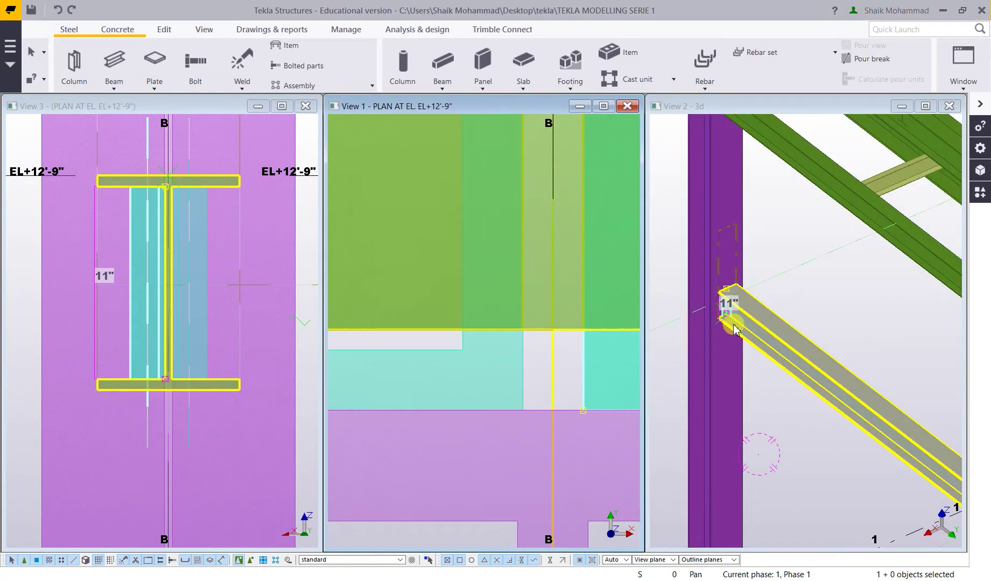
{"action": "scroll", "coordinate": [733, 323], "scroll_direction": "up", "scroll_amount": 3}
{"action": "middle_click_drag", "start_coordinate": [729, 310], "coordinate": [727, 280], "text": "ctrl"}
{"action": "left_click", "coordinate": [727, 280]}
{"action": "left_click", "coordinate": [727, 320]}
{"action": "scroll", "coordinate": [491, 426], "scroll_direction": "down", "scroll_amount": 4}
{"action": "left_click", "coordinate": [468, 405]}
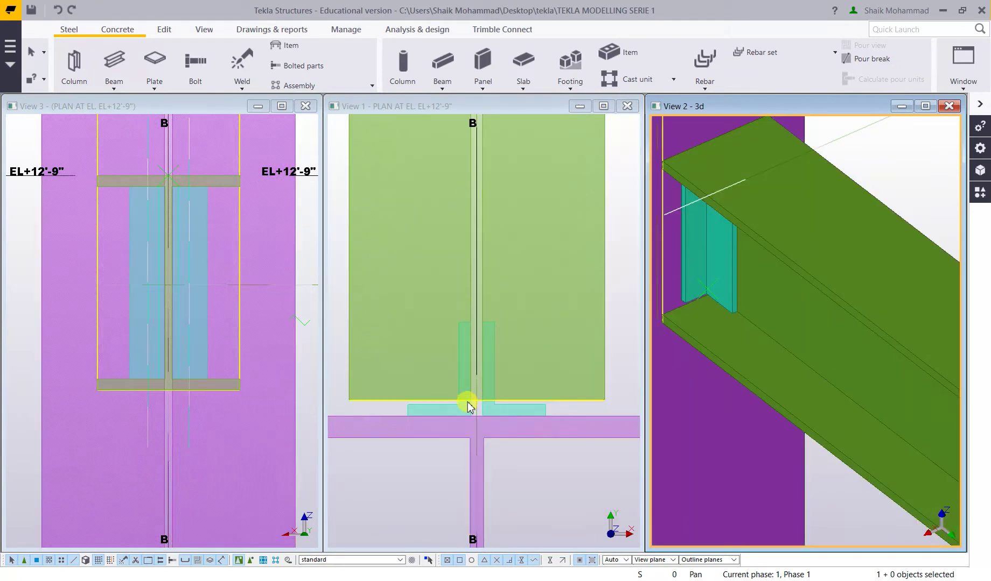
{"action": "scroll", "coordinate": [492, 310], "scroll_direction": "down", "scroll_amount": 7}
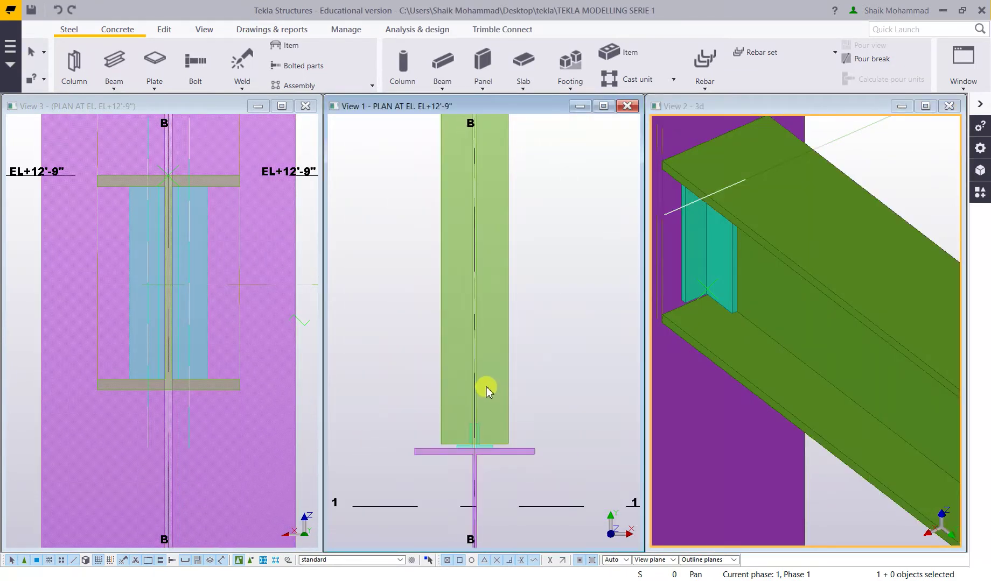
{"action": "left_click", "coordinate": [475, 464]}
{"action": "scroll", "coordinate": [477, 457], "scroll_direction": "up", "scroll_amount": 4}
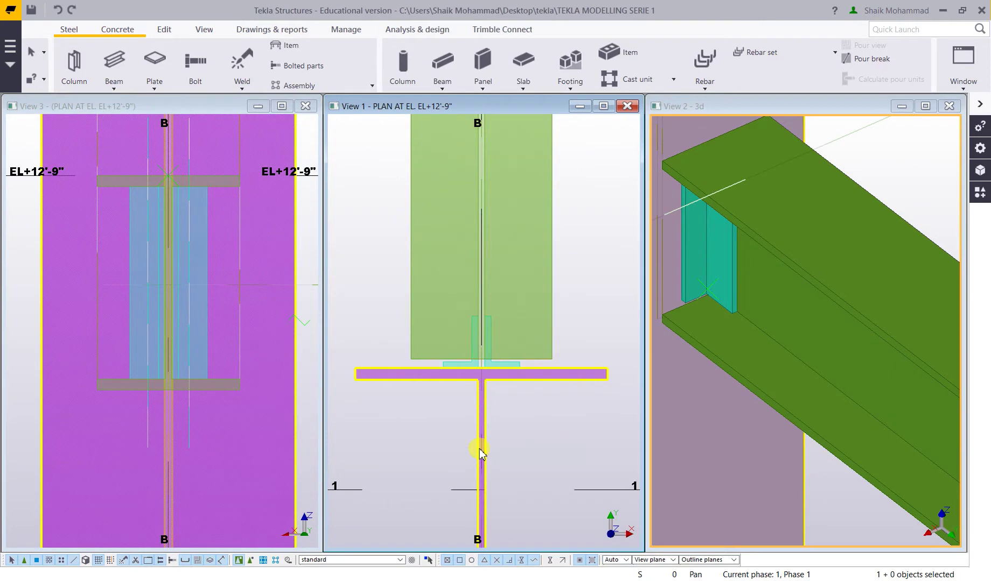
{"action": "scroll", "coordinate": [481, 454], "scroll_direction": "down", "scroll_amount": 3}
Narrow the plan and 3D view windows and widen the elevation view that shows the clip angles.
{"action": "left_click", "coordinate": [33, 225]}
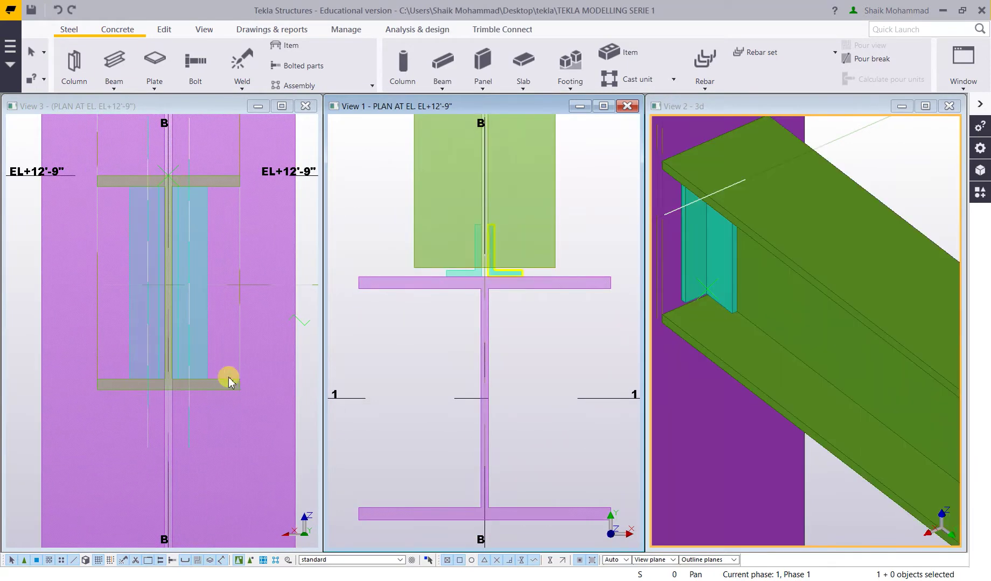
{"action": "left_click_drag", "start_coordinate": [327, 384], "coordinate": [439, 384]}
{"action": "left_click", "coordinate": [674, 407]}
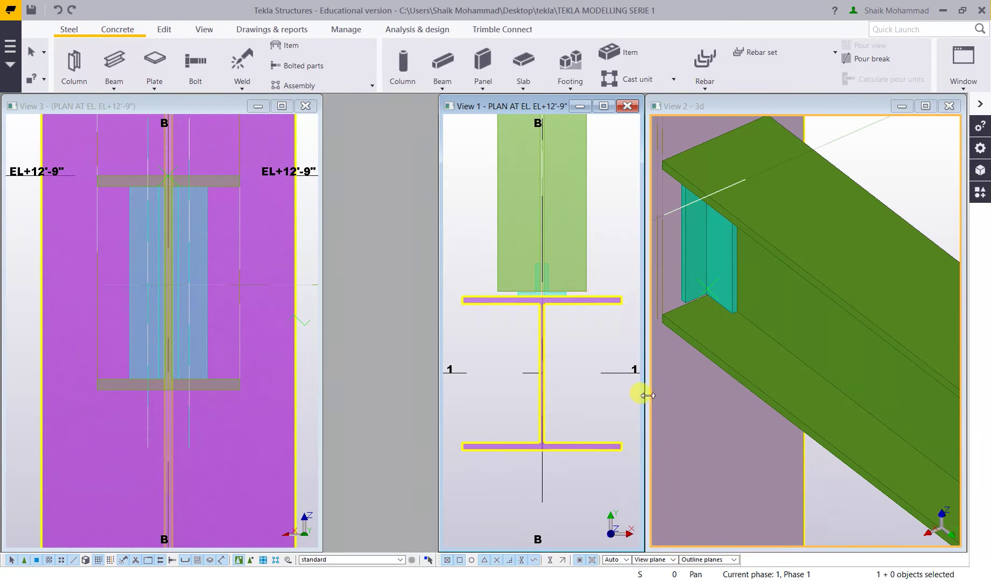
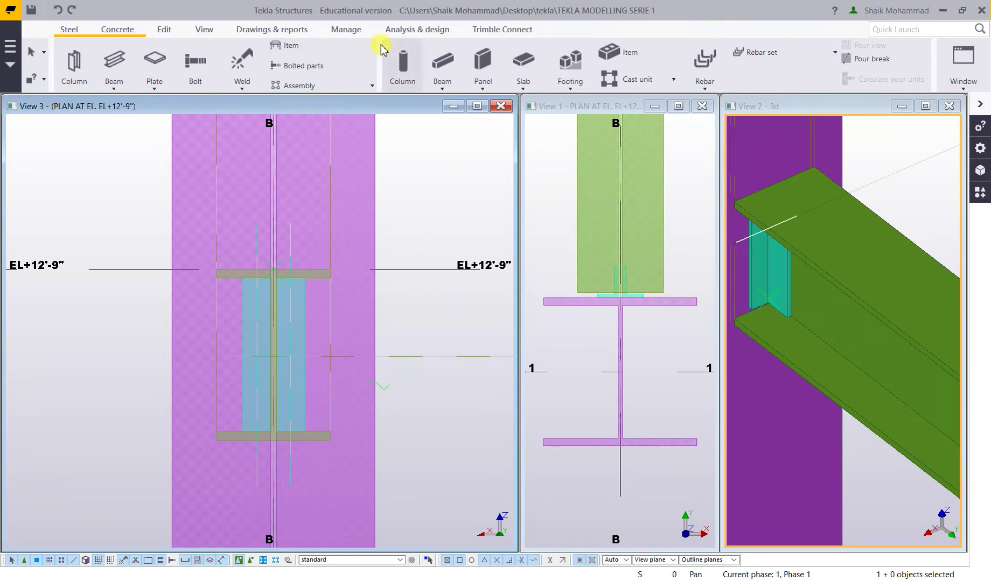
{"action": "left_click", "coordinate": [257, 304]}
{"action": "left_click", "coordinate": [47, 379]}
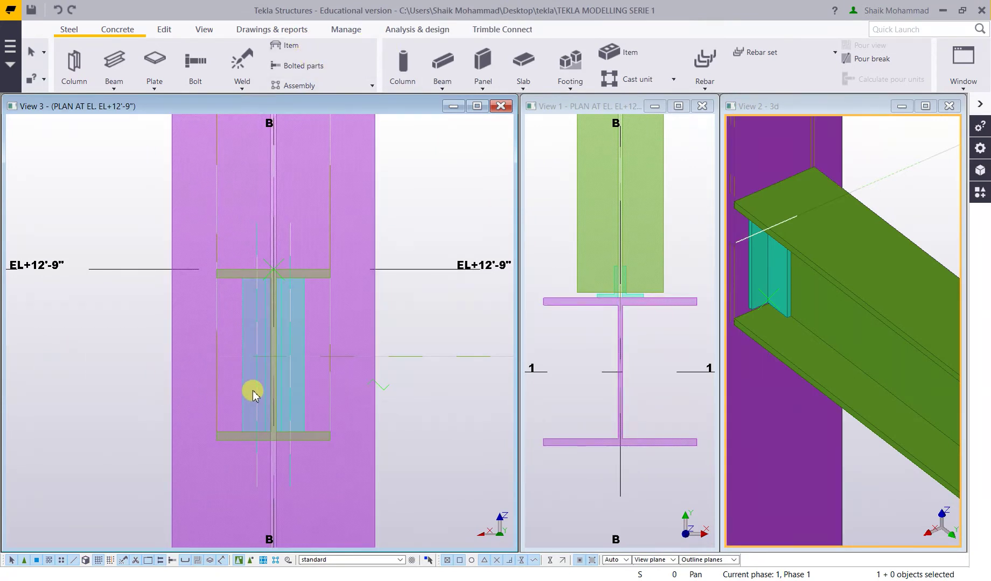
{"action": "scroll", "coordinate": [242, 376], "scroll_direction": "up", "scroll_amount": 2}
{"action": "scroll", "coordinate": [146, 349], "scroll_direction": "down", "scroll_amount": 3}
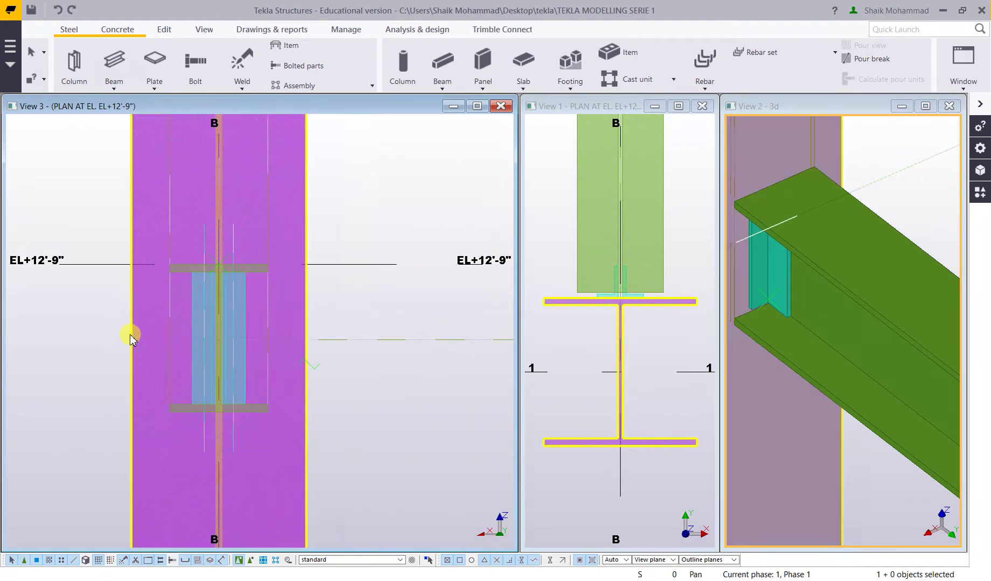
Try to draw a construction line along the beam's top edge at EL+12'-9" in the elevation view.
{"action": "left_click", "coordinate": [167, 31]}
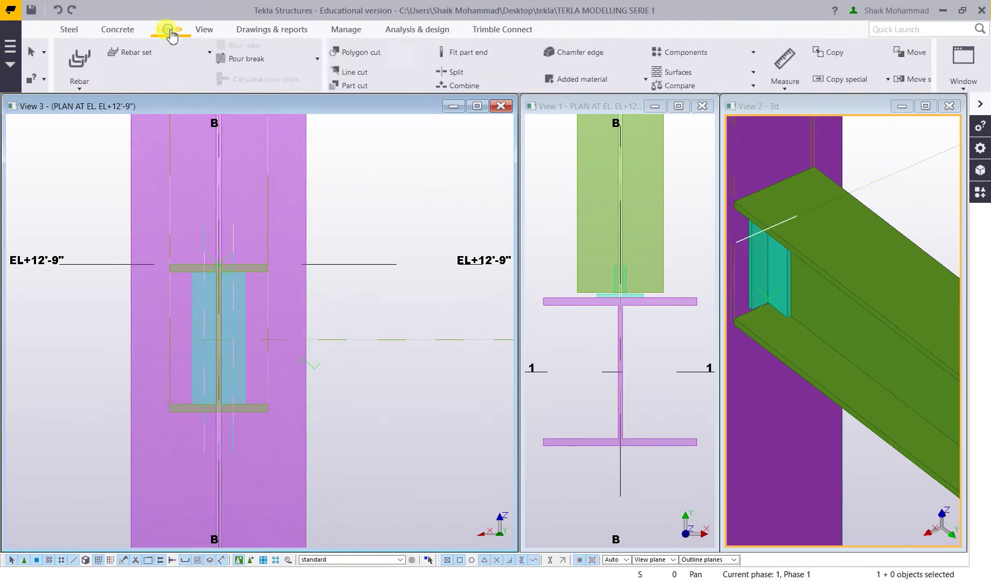
{"action": "left_click", "coordinate": [843, 52]}
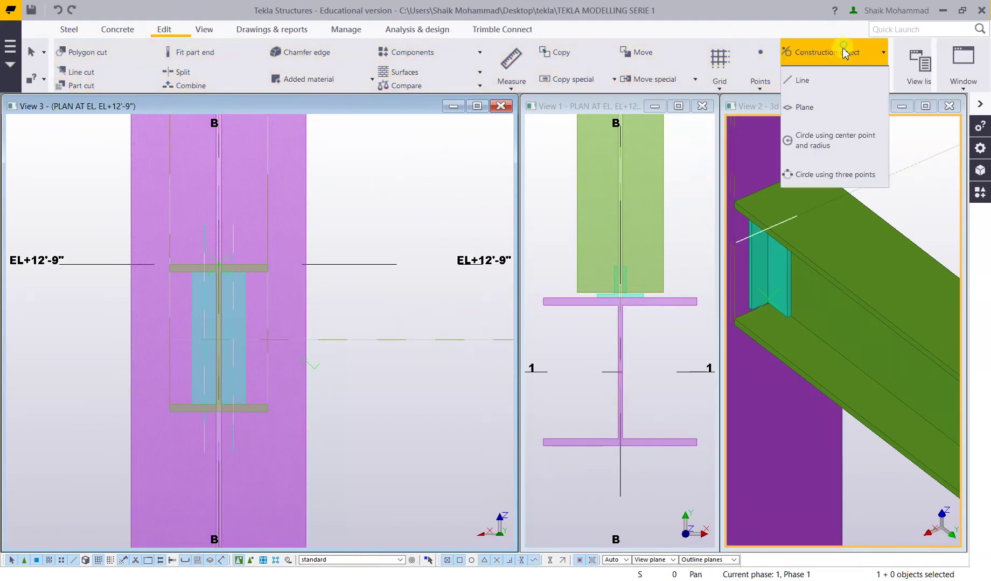
{"action": "left_click", "coordinate": [832, 79]}
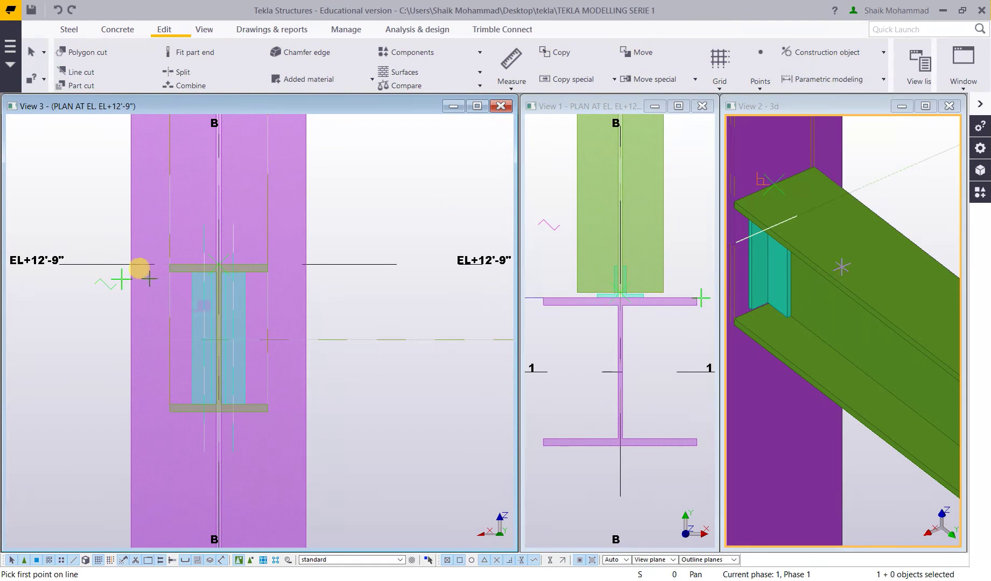
{"action": "scroll", "coordinate": [155, 265], "scroll_direction": "up", "scroll_amount": 2}
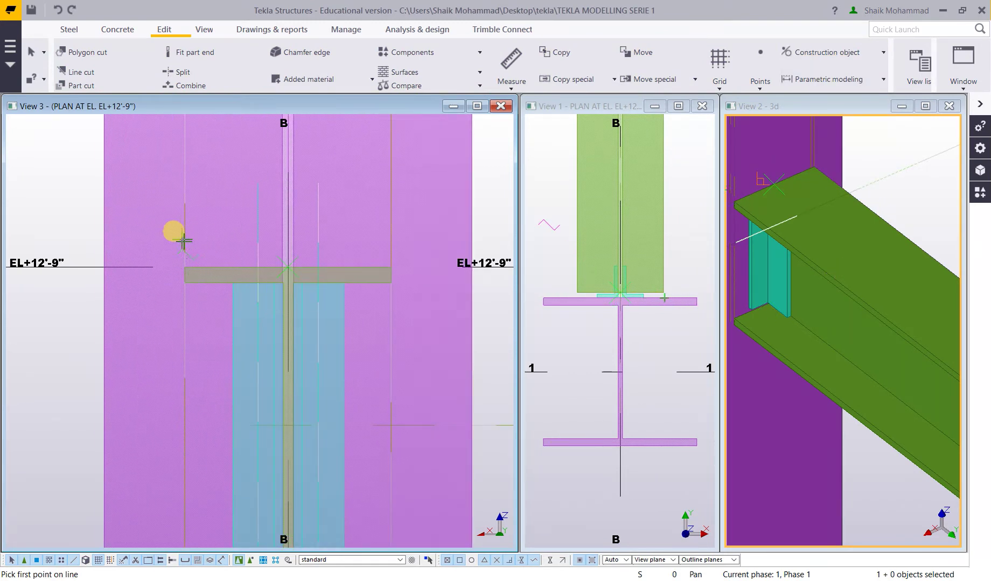
{"action": "left_click", "coordinate": [186, 268]}
{"action": "scroll", "coordinate": [40, 309], "scroll_direction": "down", "scroll_amount": 1}
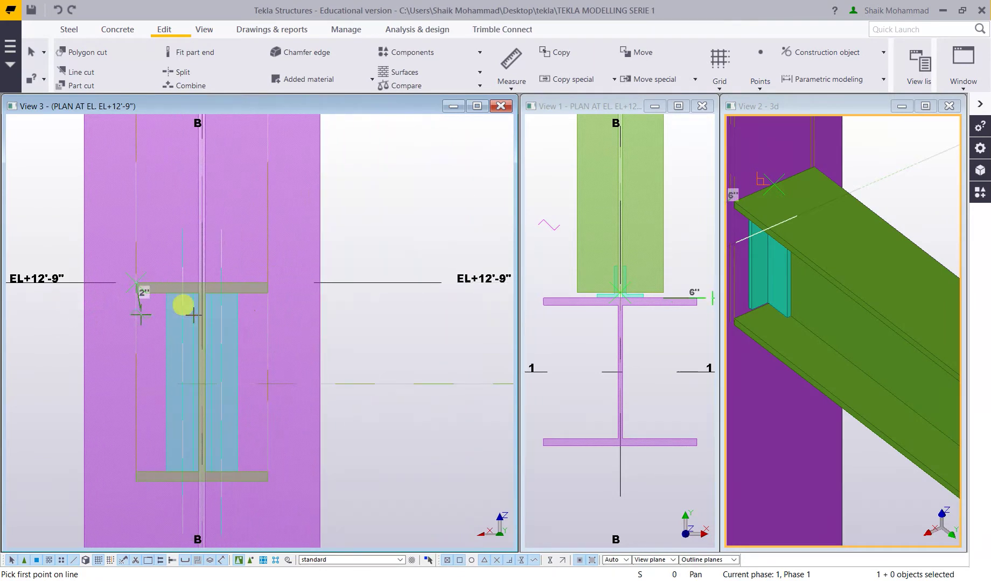
{"action": "left_click", "coordinate": [268, 285]}
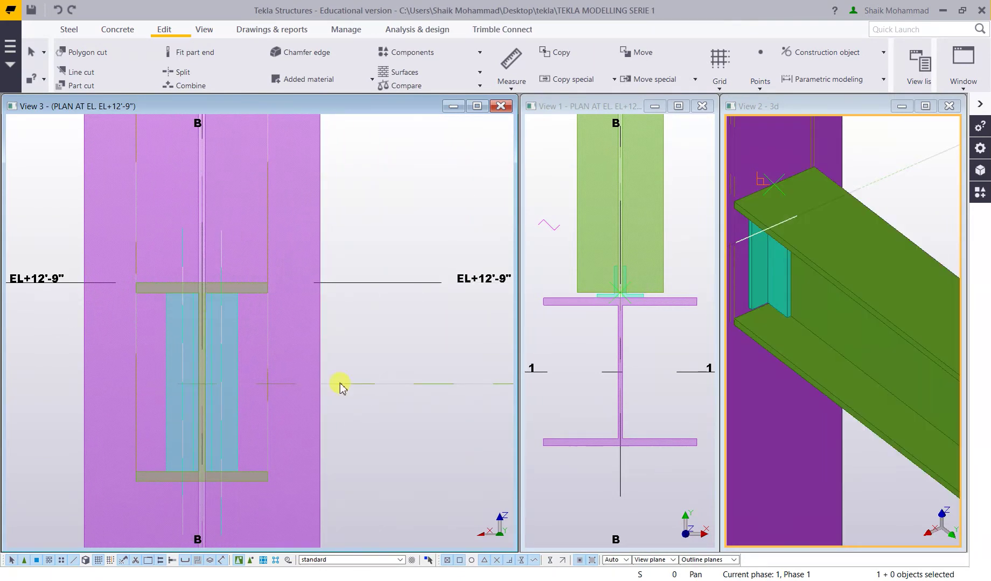
Apply the elevation view's properties with its 3'-0" view depths and set the work plane to that view's plane.
{"action": "double_click", "coordinate": [361, 354]}
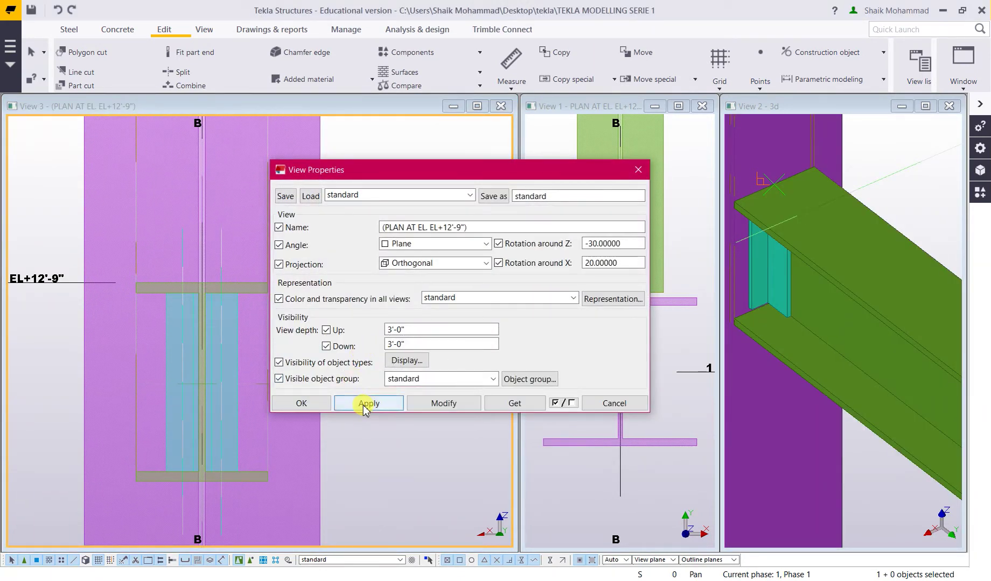
{"action": "left_click", "coordinate": [311, 401]}
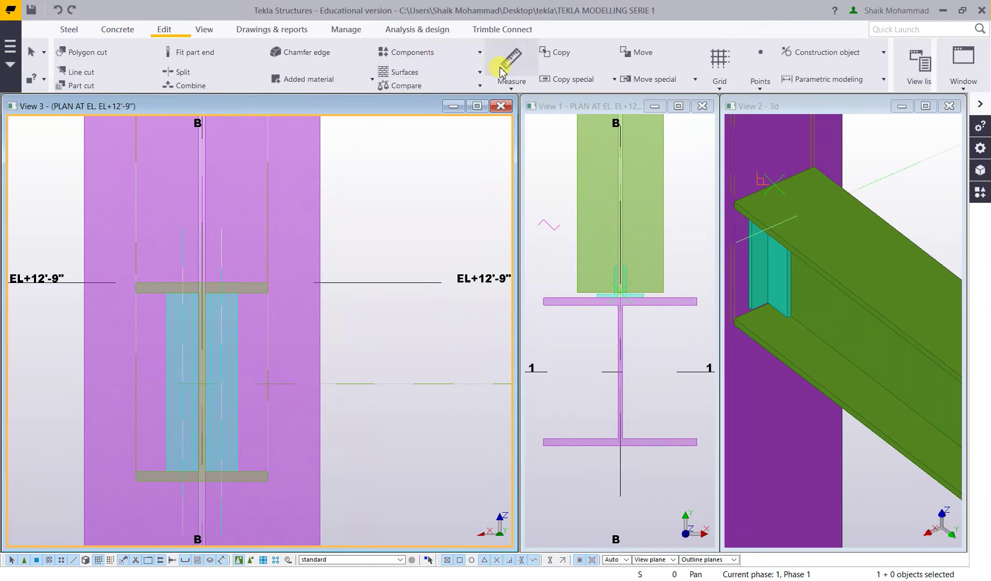
{"action": "mouse_move", "coordinate": [345, 28]}
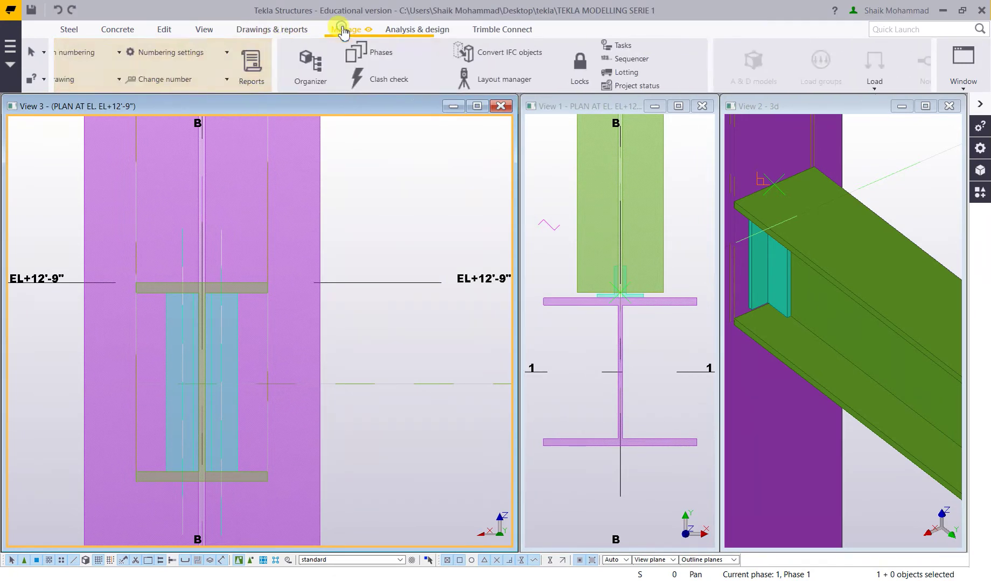
{"action": "left_click", "coordinate": [204, 30]}
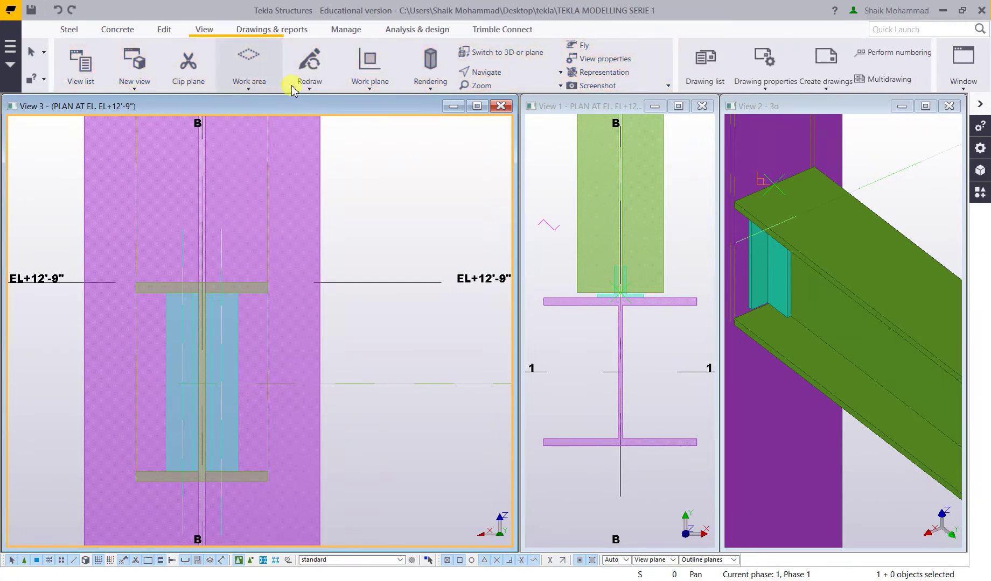
{"action": "left_click", "coordinate": [369, 81]}
{"action": "left_click", "coordinate": [378, 317]}
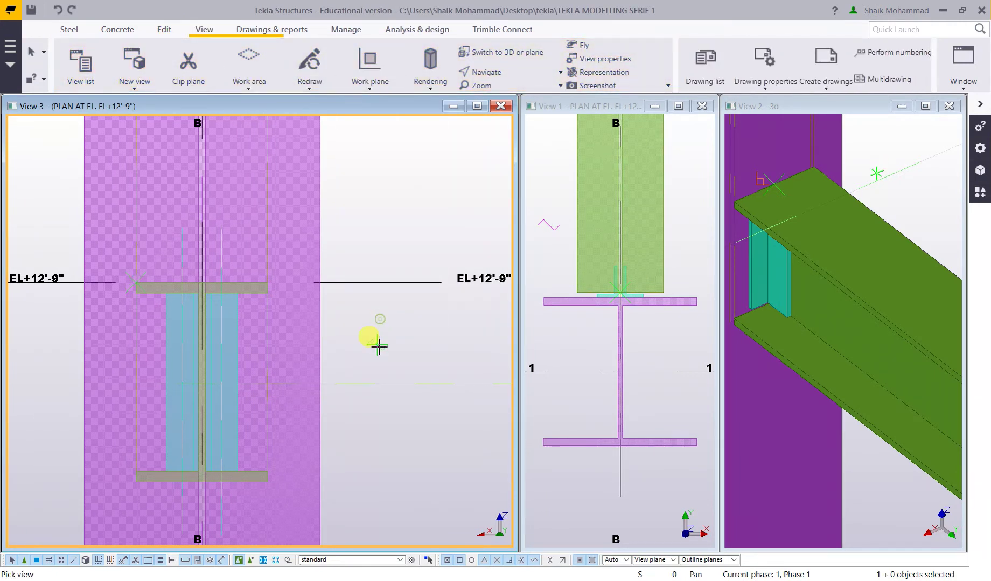
{"action": "left_click", "coordinate": [378, 347]}
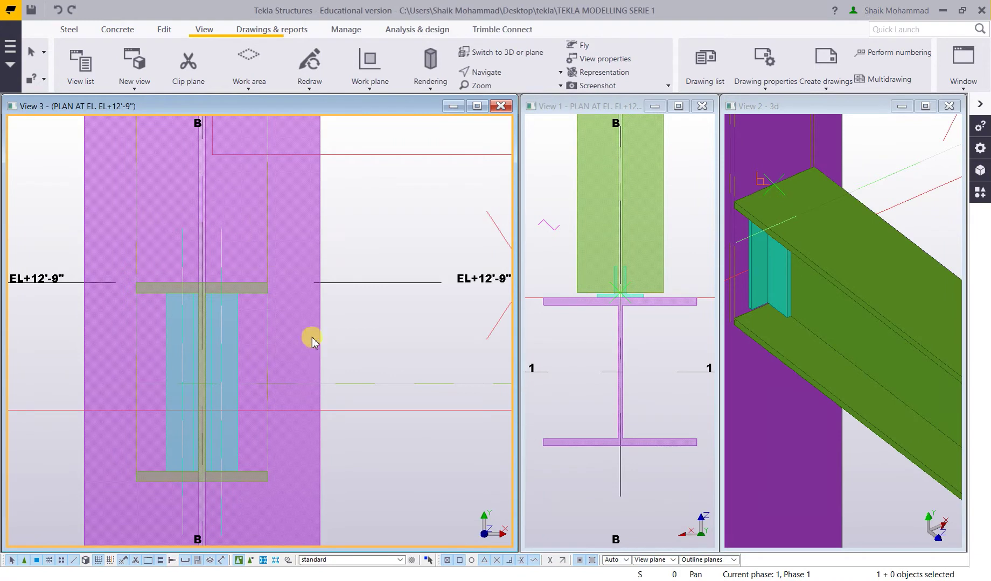
Examine the work plane's position and axis directions around the clip-angle connection in the elevation view.
{"action": "scroll", "coordinate": [404, 382], "scroll_direction": "down", "scroll_amount": 3}
{"action": "scroll", "coordinate": [345, 403], "scroll_direction": "up", "scroll_amount": 4}
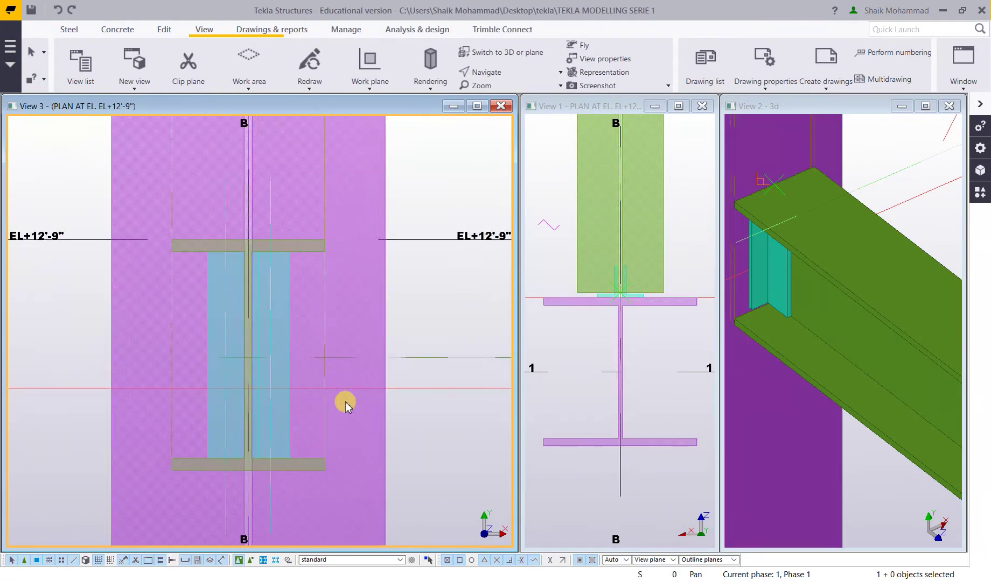
{"action": "scroll", "coordinate": [344, 404], "scroll_direction": "down", "scroll_amount": 5}
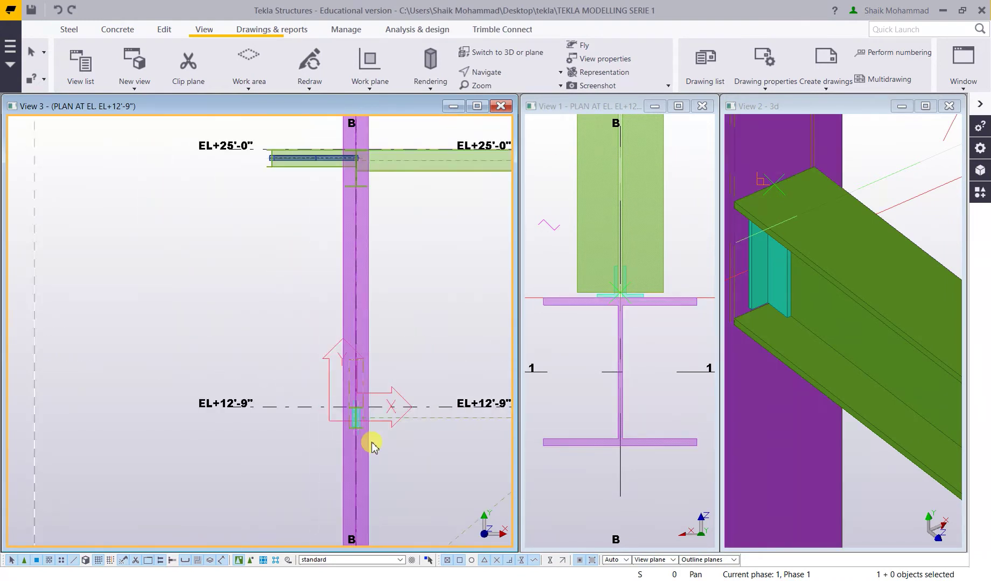
{"action": "scroll", "coordinate": [254, 310], "scroll_direction": "down", "scroll_amount": 4}
{"action": "scroll", "coordinate": [298, 347], "scroll_direction": "up", "scroll_amount": 10}
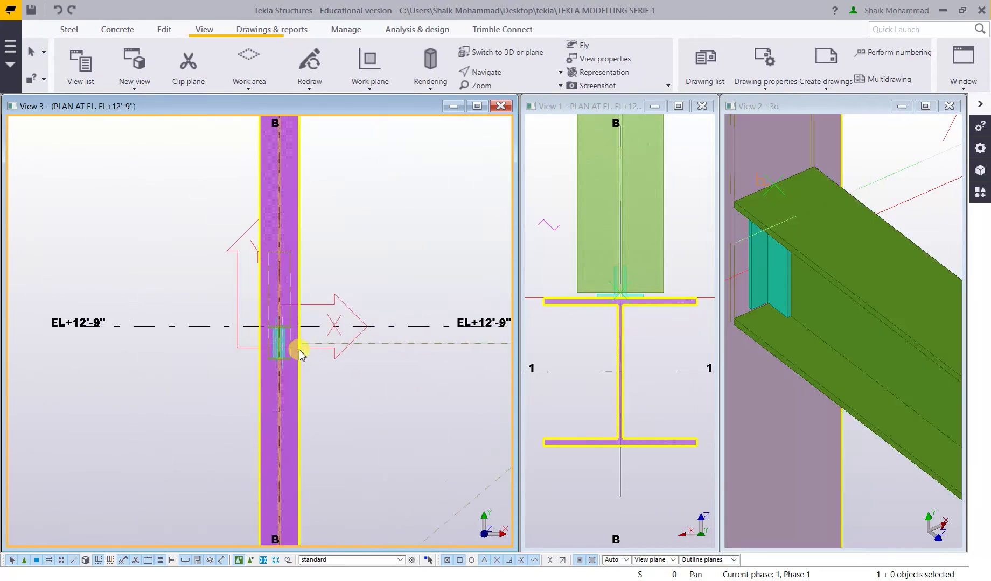
{"action": "left_click", "coordinate": [272, 325]}
{"action": "left_click", "coordinate": [274, 425]}
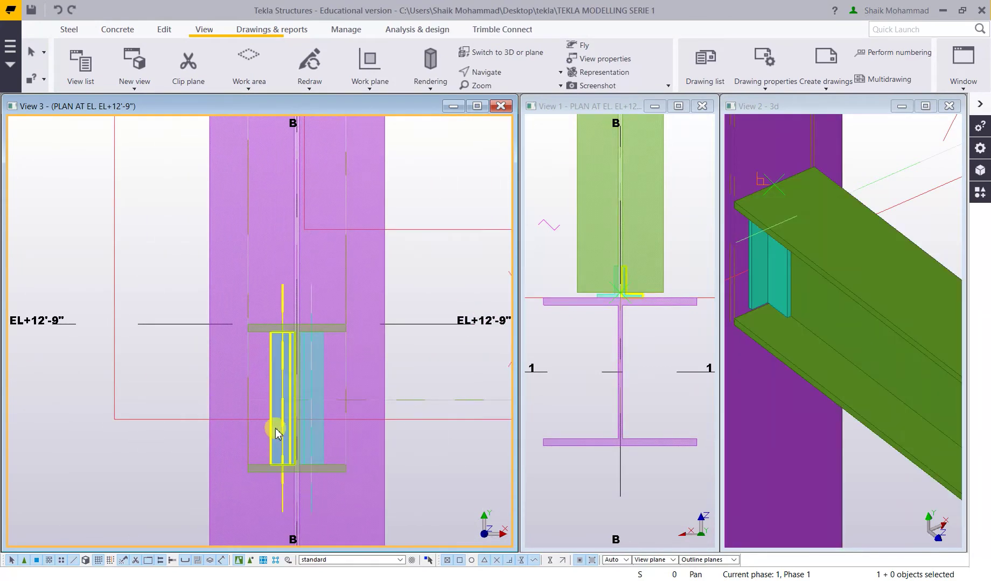
{"action": "middle_click_drag", "start_coordinate": [274, 424], "coordinate": [283, 385]}
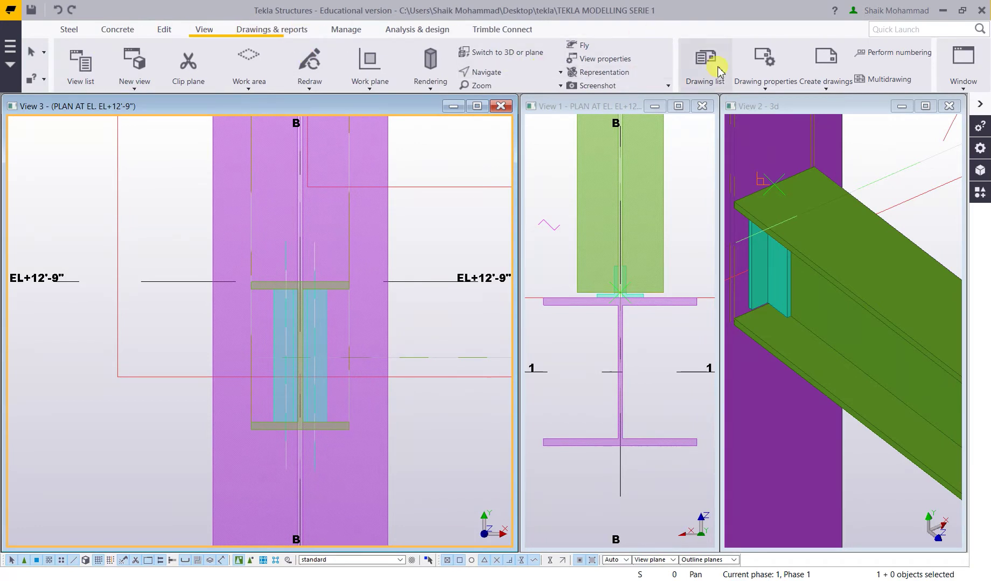
Draw a construction line between the two upper corners of the beam's top flange at EL+12'-9" in the elevation view.
{"action": "left_click", "coordinate": [165, 30]}
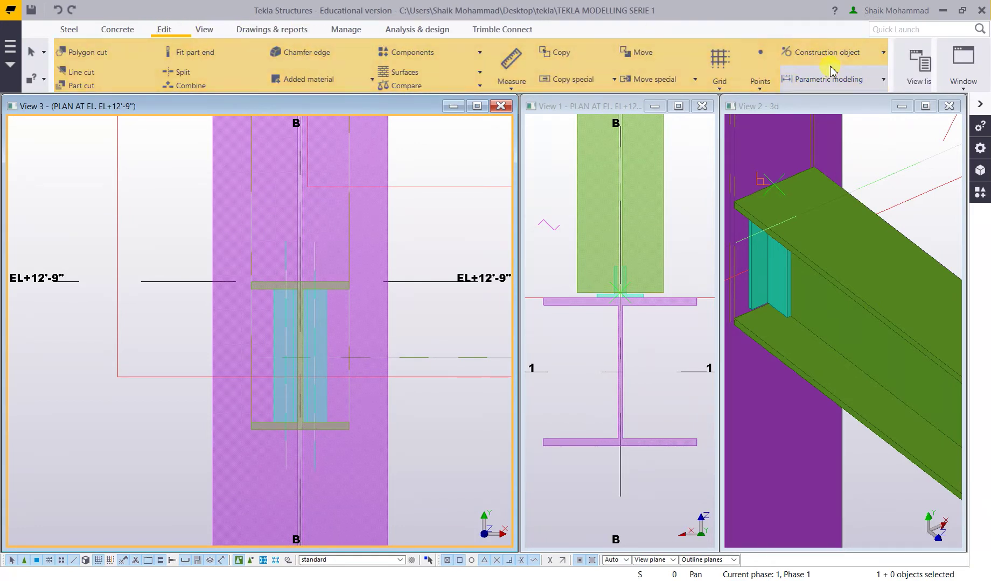
{"action": "left_click", "coordinate": [828, 52]}
{"action": "left_click", "coordinate": [816, 83]}
{"action": "scroll", "coordinate": [247, 275], "scroll_direction": "up", "scroll_amount": 5}
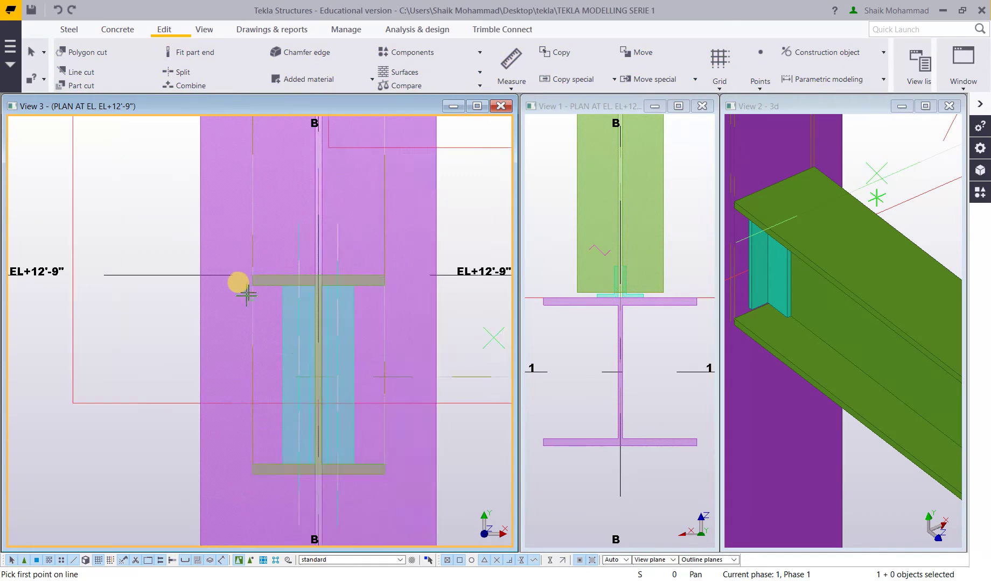
{"action": "left_click", "coordinate": [264, 245]}
{"action": "scroll", "coordinate": [183, 248], "scroll_direction": "down", "scroll_amount": 5}
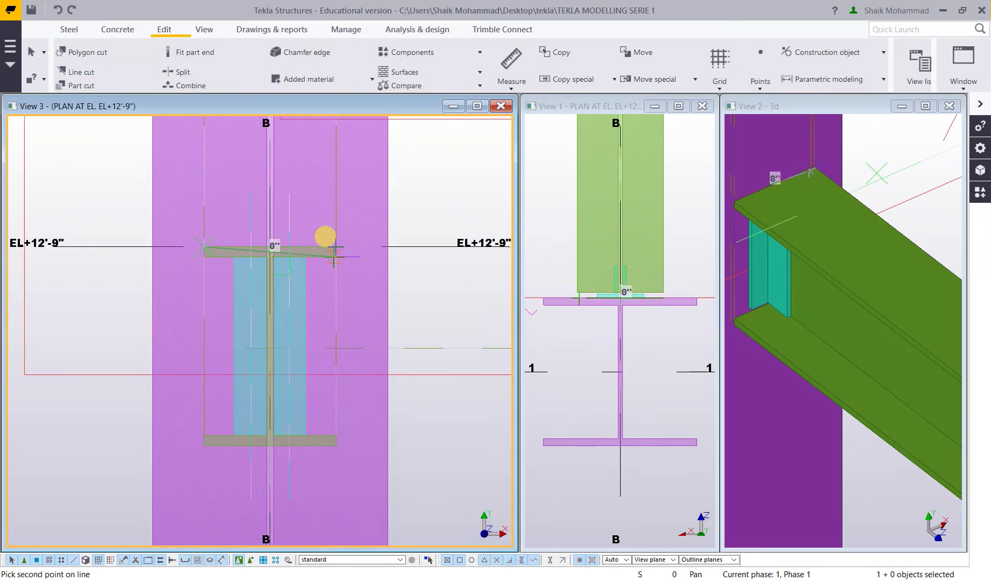
{"action": "scroll", "coordinate": [341, 251], "scroll_direction": "up", "scroll_amount": 5}
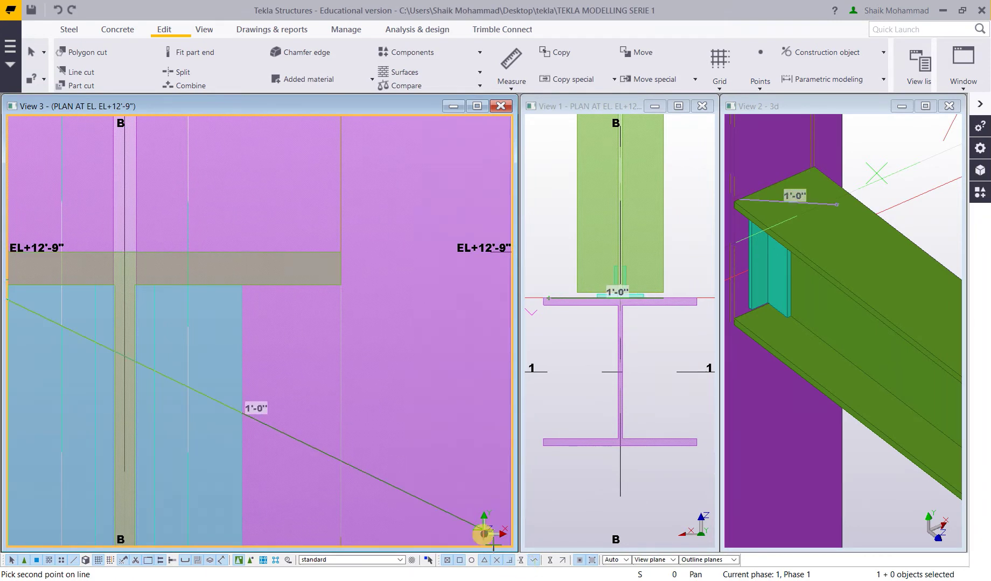
{"action": "left_click", "coordinate": [342, 252]}
{"action": "scroll", "coordinate": [328, 302], "scroll_direction": "down", "scroll_amount": 4}
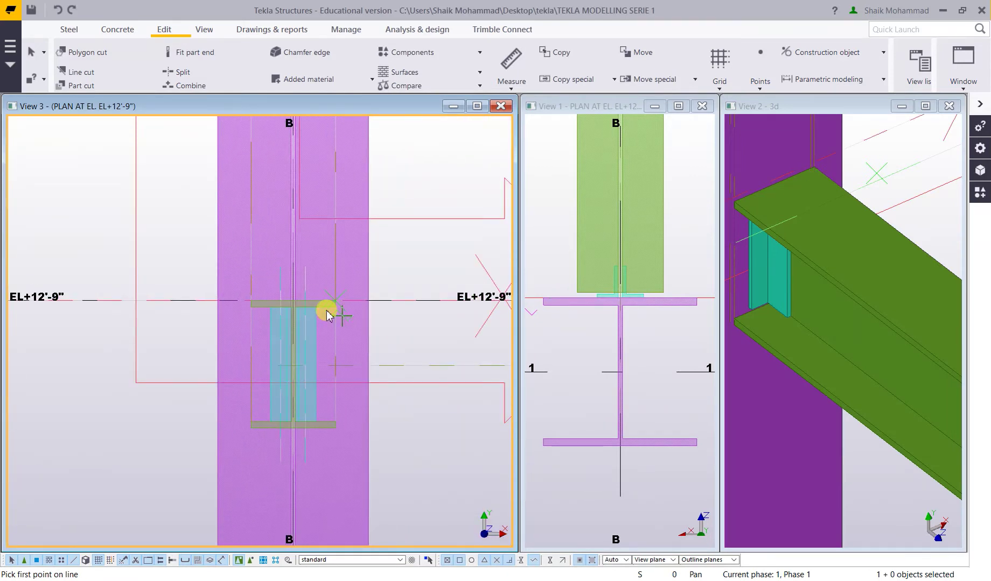
{"action": "key", "text": "Escape"}
Inspect the construction line's extent relative to the beam's top flange and the clip angles in the elevation view.
{"action": "scroll", "coordinate": [254, 343], "scroll_direction": "down", "scroll_amount": 4}
{"action": "left_click", "coordinate": [265, 366]}
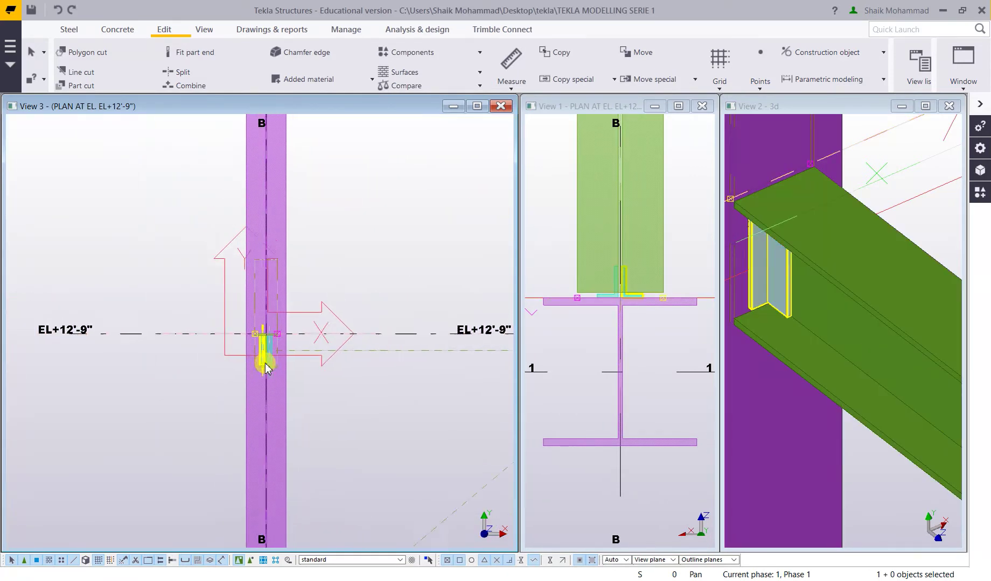
{"action": "scroll", "coordinate": [265, 366], "scroll_direction": "down", "scroll_amount": 3}
{"action": "left_click", "coordinate": [319, 421]}
{"action": "scroll", "coordinate": [298, 362], "scroll_direction": "up", "scroll_amount": 5}
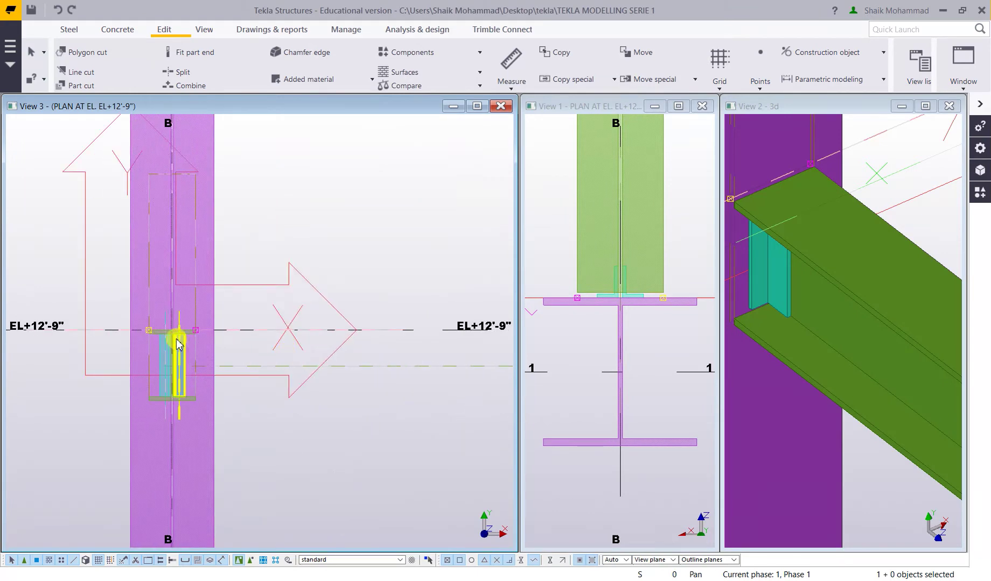
{"action": "middle_click_drag", "start_coordinate": [172, 334], "coordinate": [254, 336]}
{"action": "scroll", "coordinate": [210, 338], "scroll_direction": "up", "scroll_amount": 2}
{"action": "scroll", "coordinate": [188, 330], "scroll_direction": "up", "scroll_amount": 1}
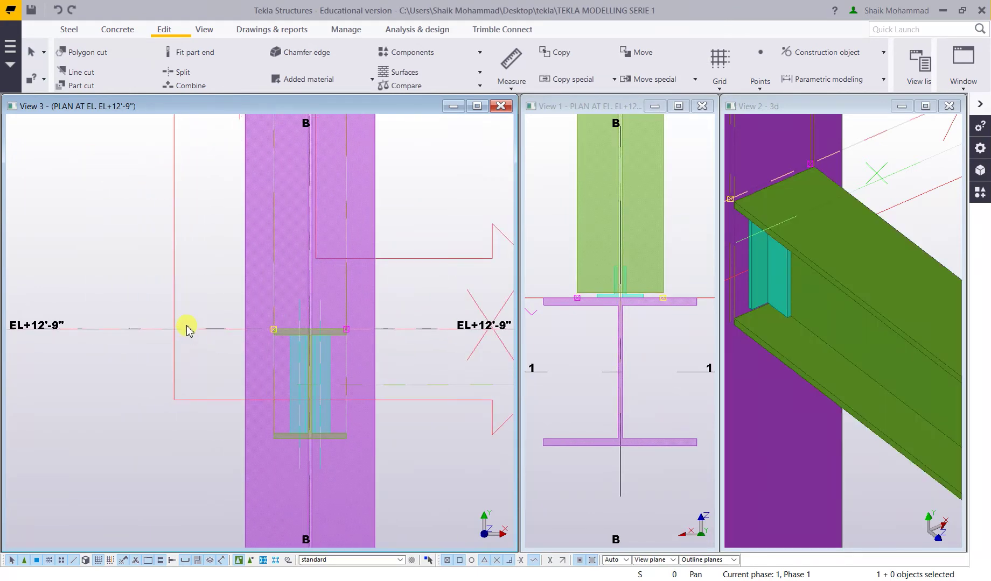
Copy the top-flange construction line linearly once with dX 0", dY -3" and dZ 0" in the elevation view.
{"action": "right_click", "coordinate": [194, 351]}
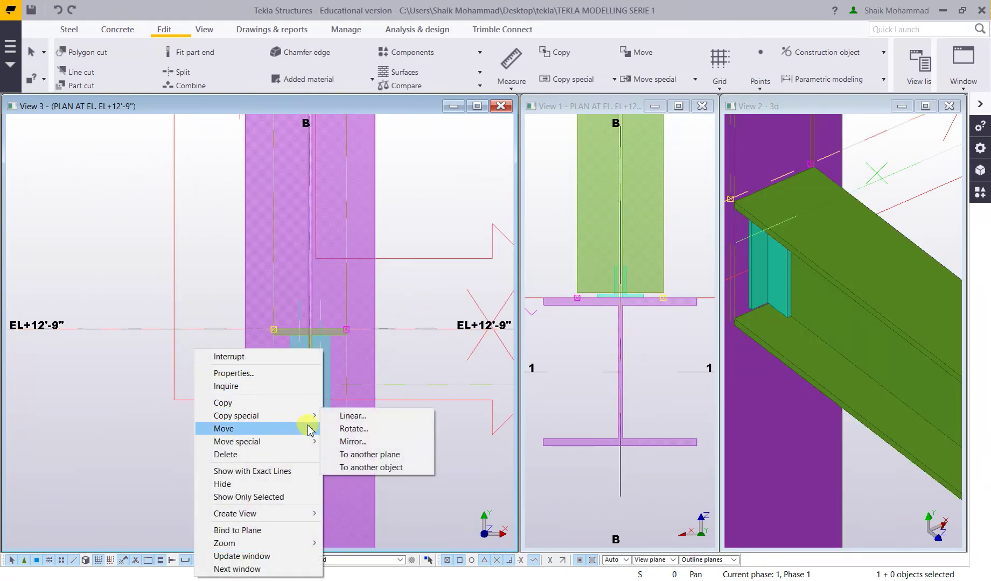
{"action": "left_click", "coordinate": [350, 416]}
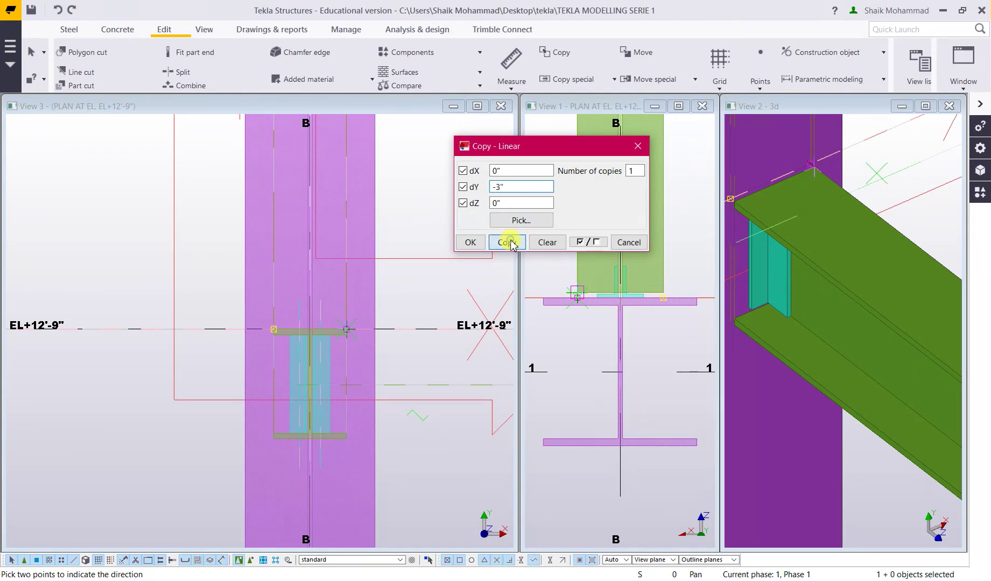
{"action": "left_click", "coordinate": [509, 242]}
{"action": "left_click", "coordinate": [428, 380]}
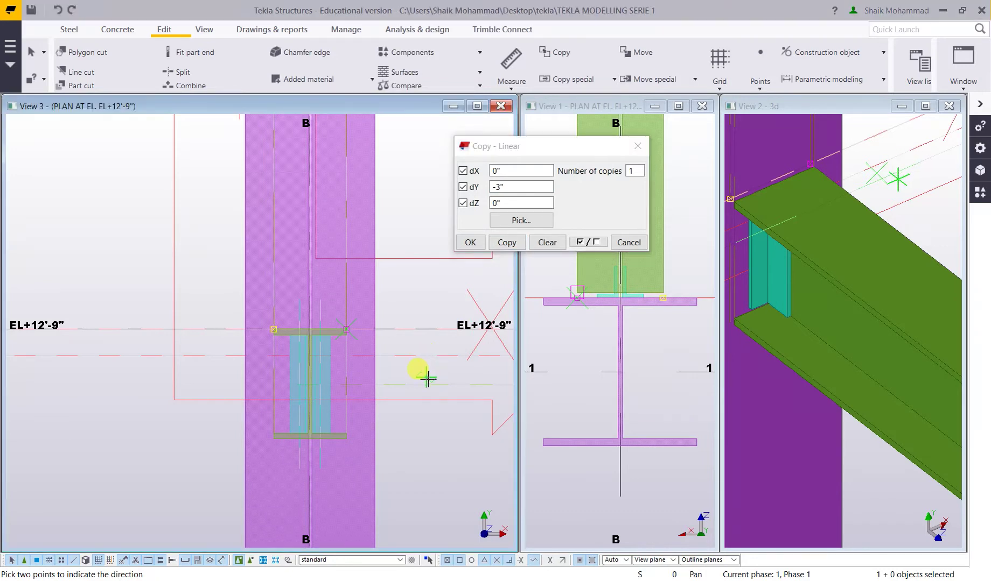
{"action": "key", "text": "Escape"}
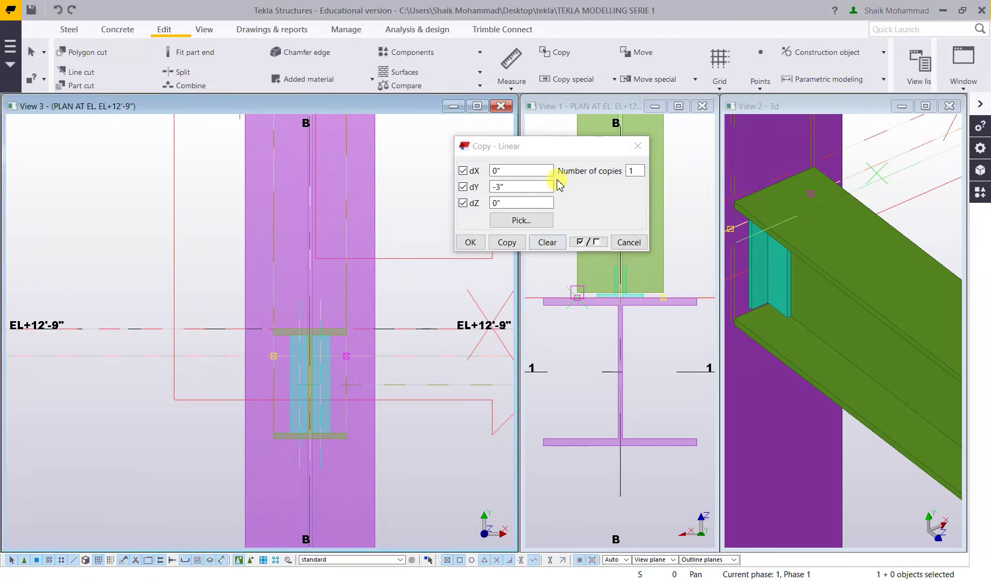
Copy the construction line located 3" below the top of the beam once more with dY -3".
{"action": "left_click", "coordinate": [526, 187]}
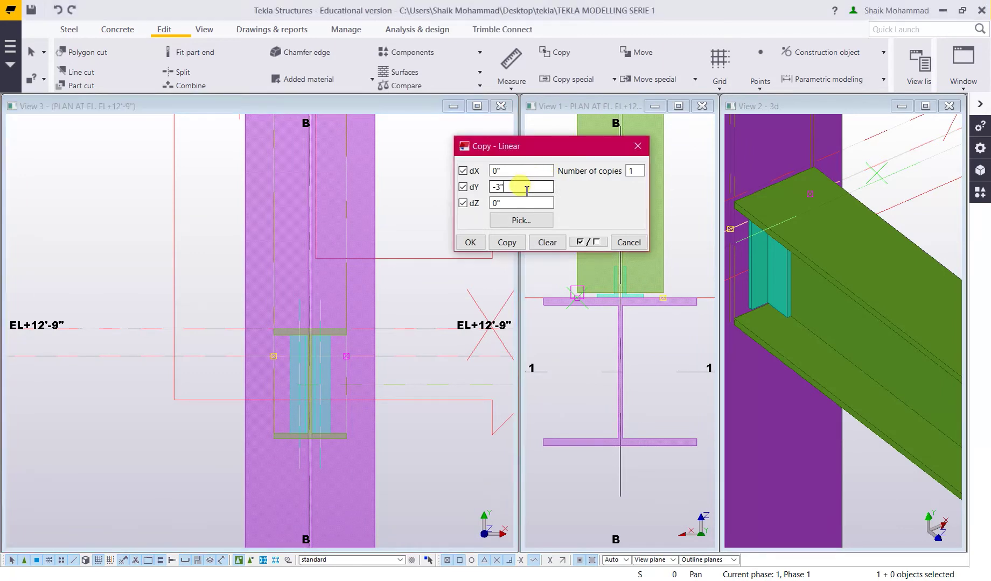
{"action": "left_click", "coordinate": [505, 244]}
{"action": "scroll", "coordinate": [415, 405], "scroll_direction": "up", "scroll_amount": 4}
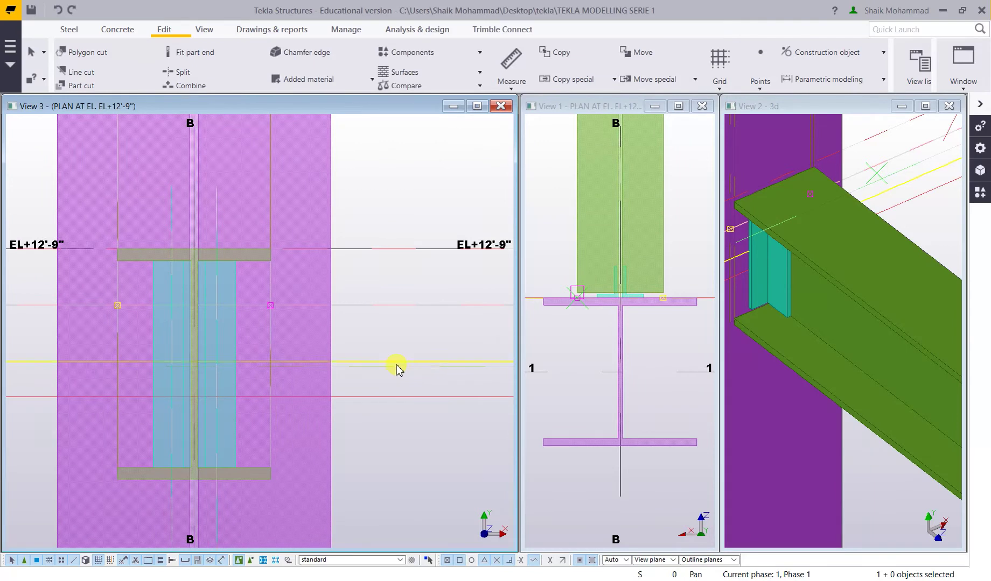
{"action": "left_click", "coordinate": [395, 364]}
{"action": "left_click", "coordinate": [380, 371]}
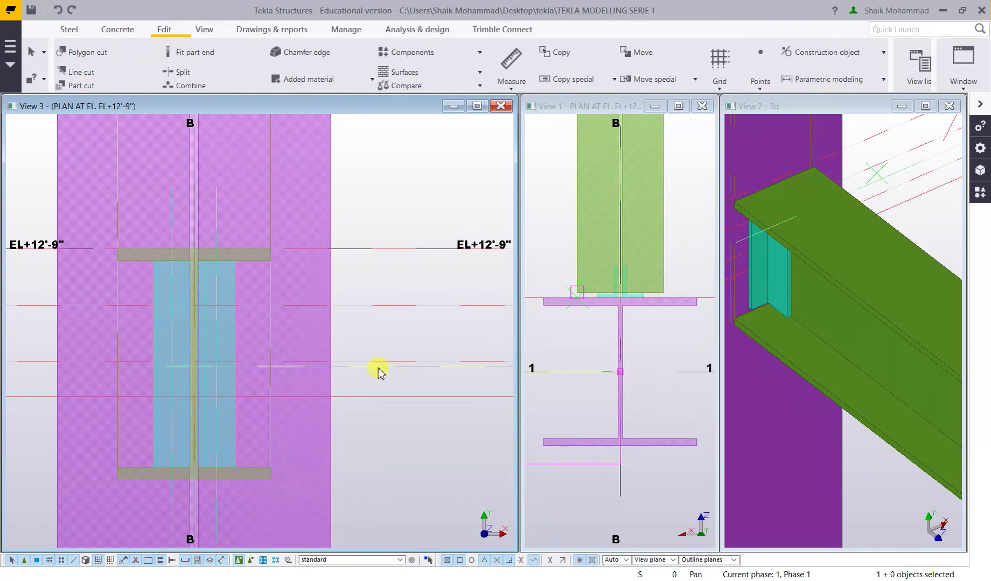
Try to draw a construction line across the beam near mid-depth, and remove the construction-line copy 6" below the beam top.
{"action": "scroll", "coordinate": [377, 398], "scroll_direction": "down", "scroll_amount": 4}
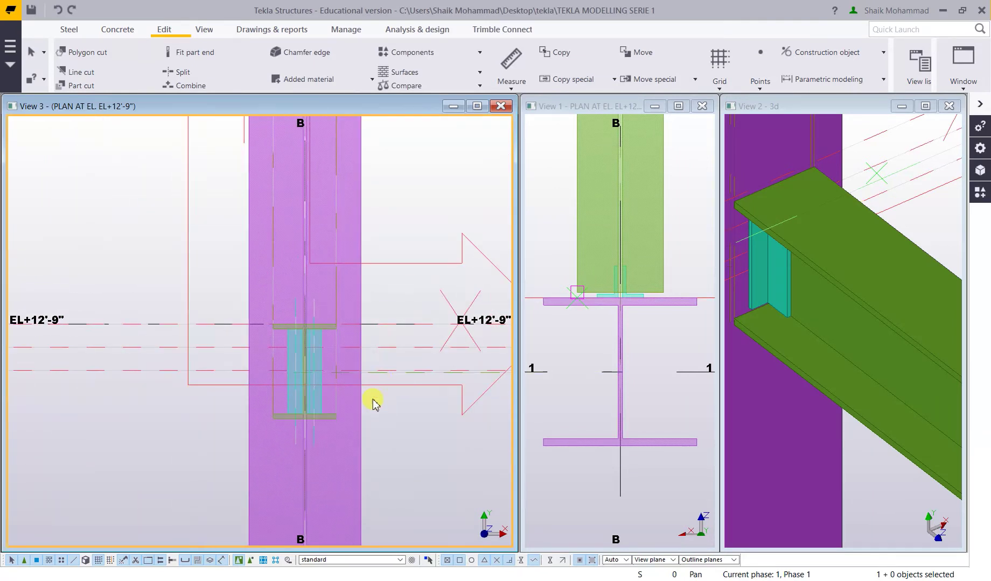
{"action": "scroll", "coordinate": [355, 403], "scroll_direction": "up", "scroll_amount": 2}
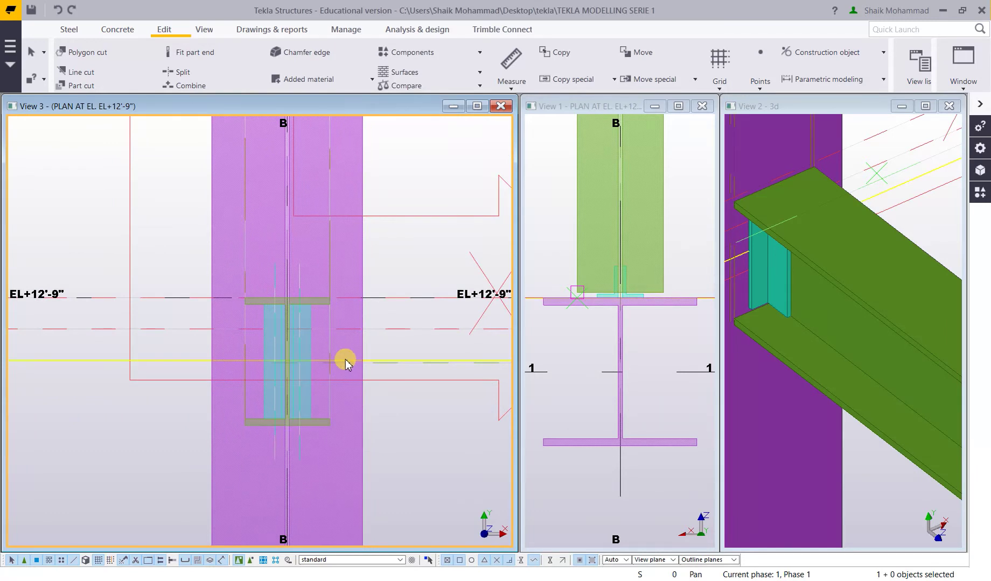
{"action": "left_click", "coordinate": [827, 52]}
{"action": "left_click", "coordinate": [807, 82]}
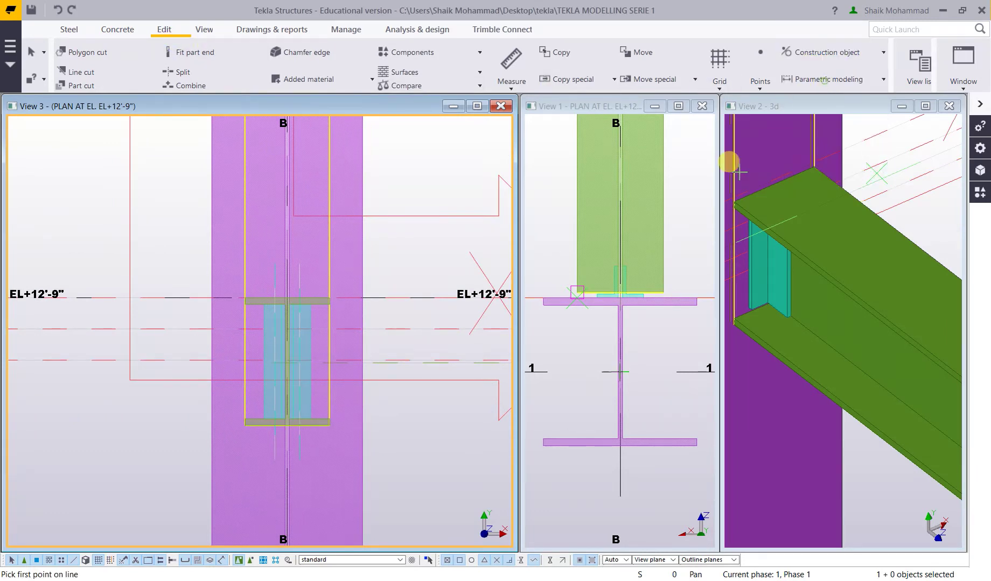
{"action": "left_click", "coordinate": [247, 363]}
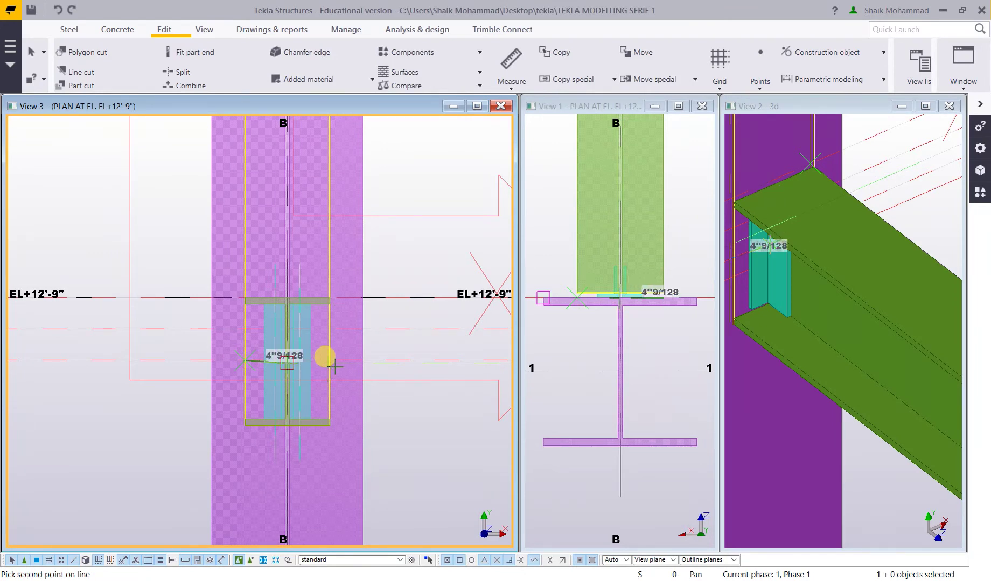
{"action": "scroll", "coordinate": [323, 356], "scroll_direction": "up", "scroll_amount": 5}
{"action": "scroll", "coordinate": [344, 360], "scroll_direction": "down", "scroll_amount": 3}
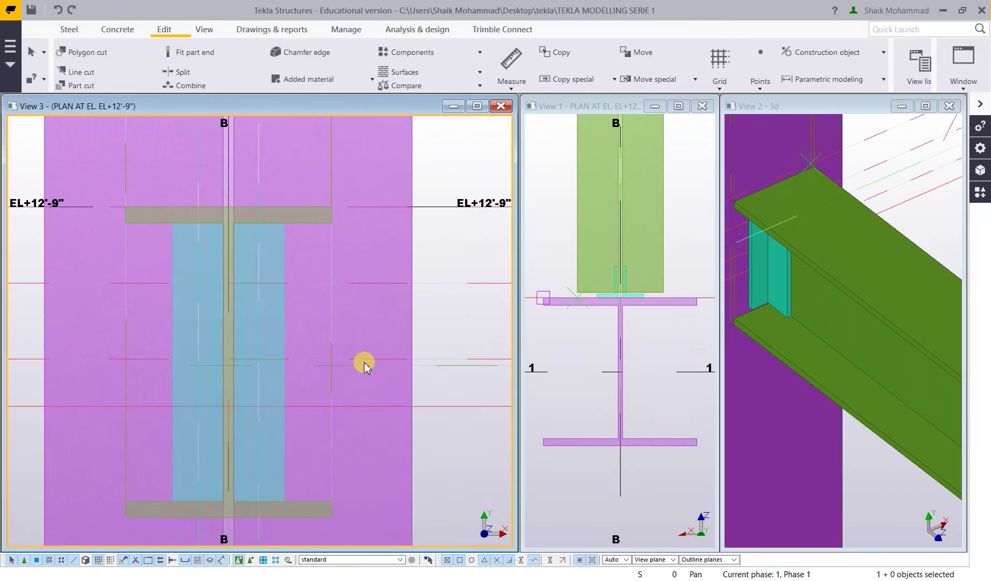
{"action": "scroll", "coordinate": [392, 358], "scroll_direction": "down", "scroll_amount": 3}
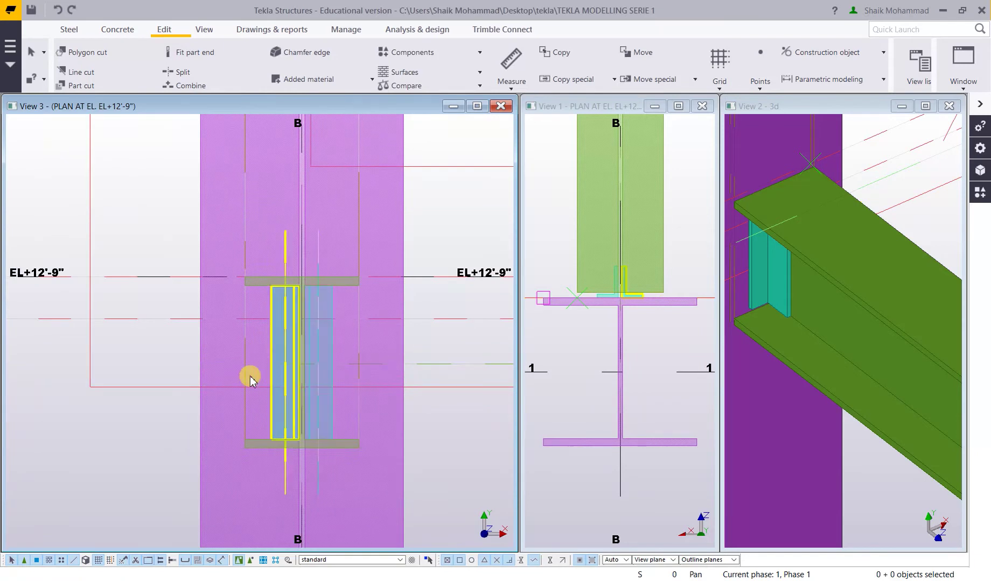
{"action": "scroll", "coordinate": [250, 379], "scroll_direction": "up", "scroll_amount": 3}
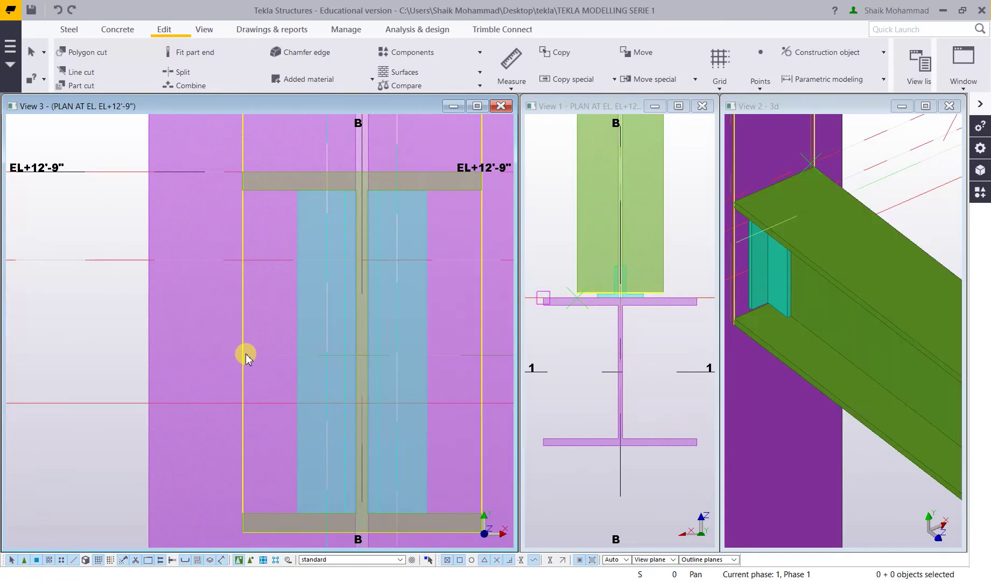
{"action": "left_click", "coordinate": [825, 54]}
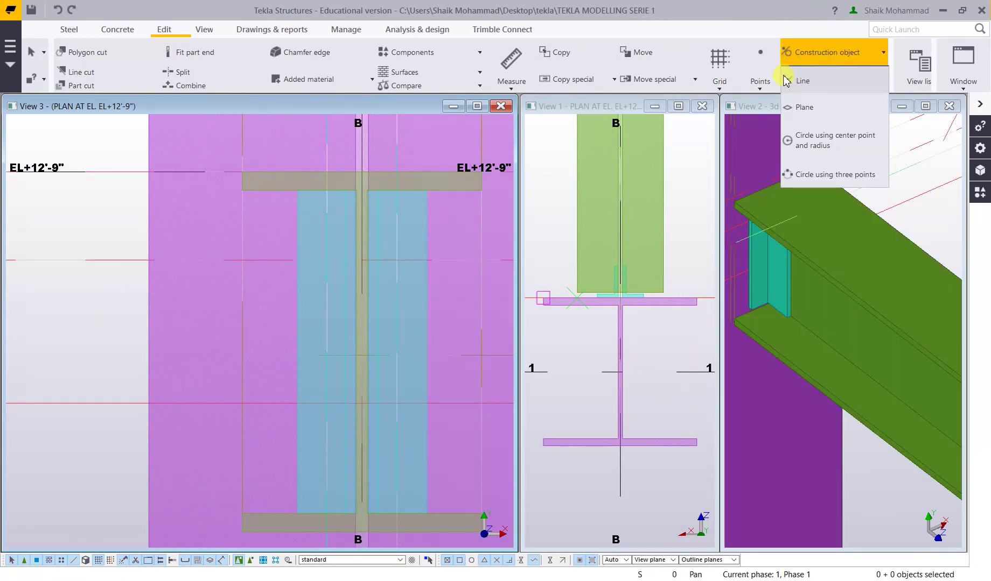
{"action": "left_click", "coordinate": [792, 81]}
{"action": "scroll", "coordinate": [242, 360], "scroll_direction": "up", "scroll_amount": 5}
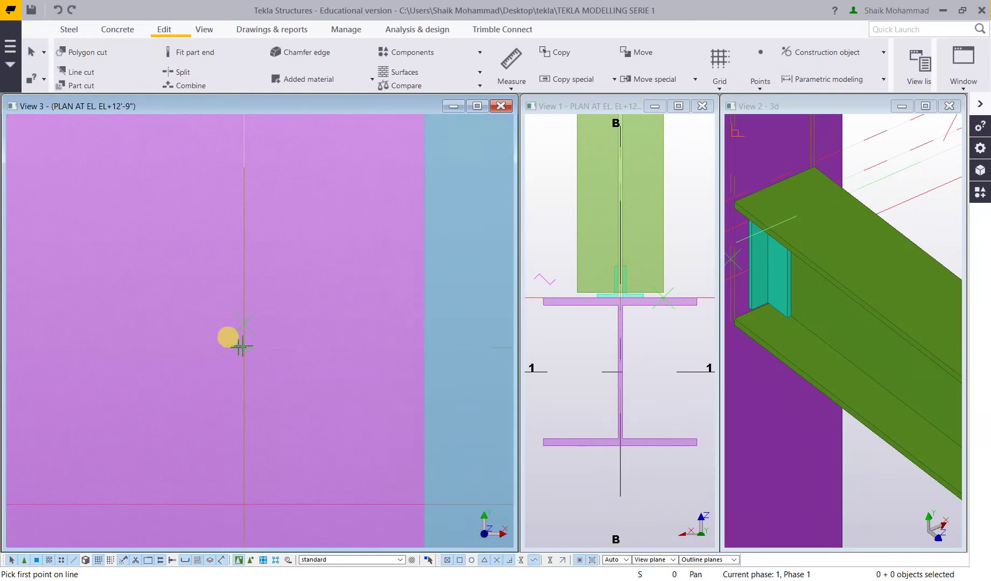
{"action": "scroll", "coordinate": [240, 347], "scroll_direction": "down", "scroll_amount": 5}
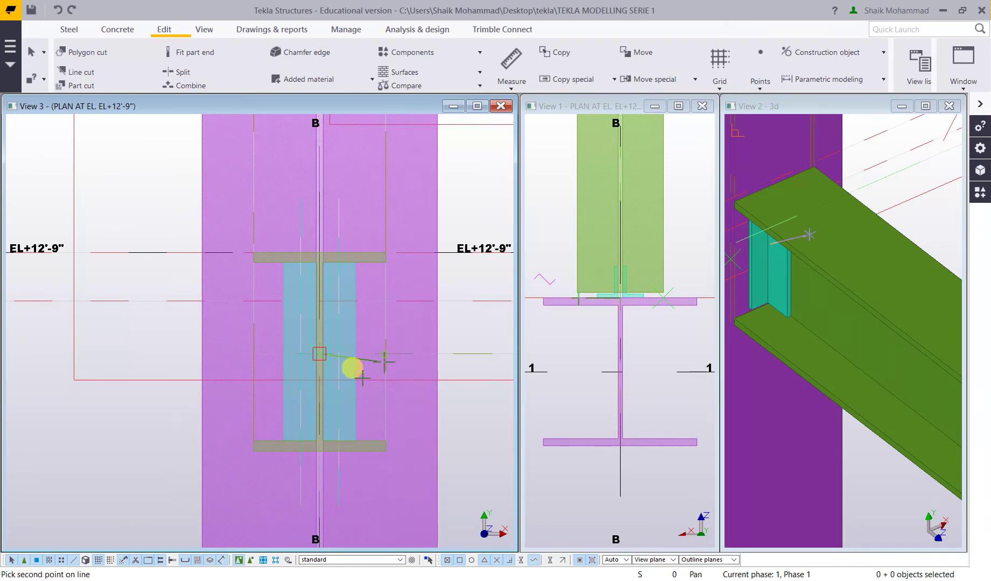
{"action": "left_click", "coordinate": [319, 356]}
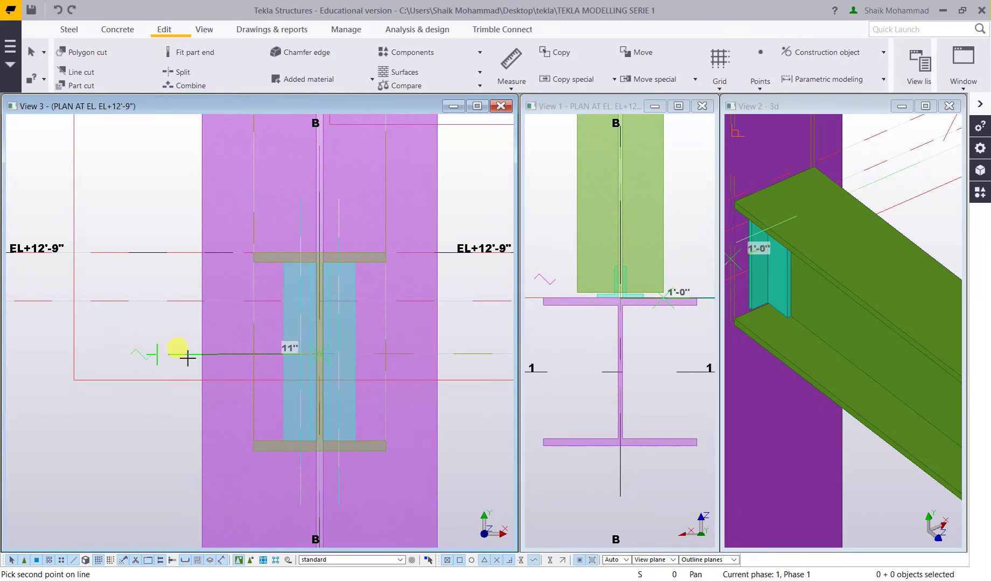
{"action": "right_click", "coordinate": [162, 344]}
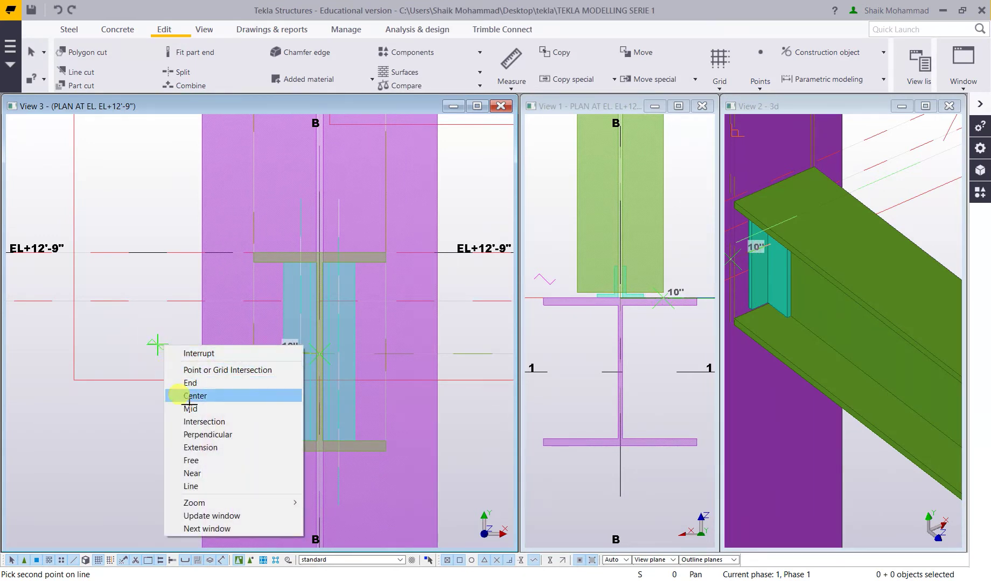
{"action": "left_click", "coordinate": [190, 435]}
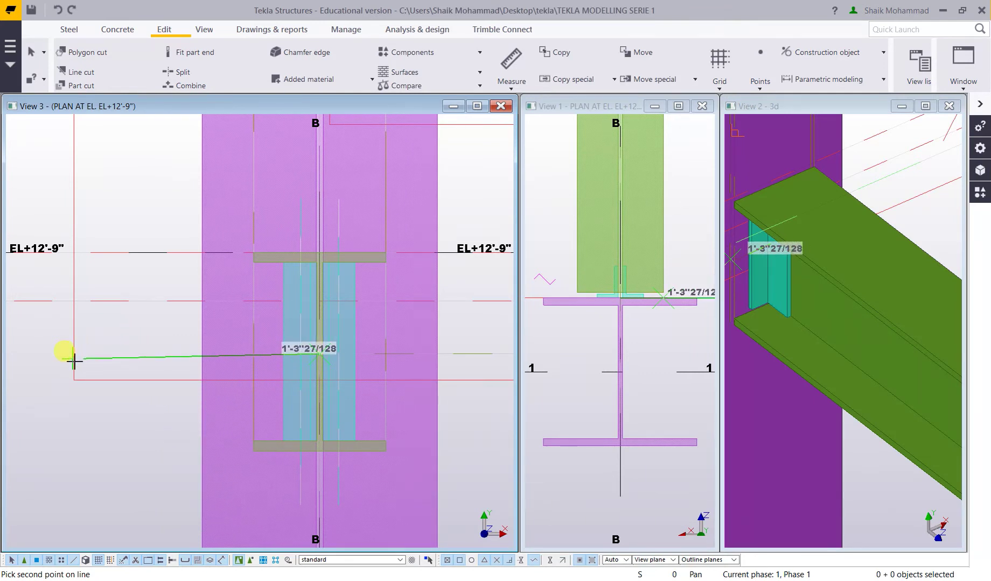
{"action": "scroll", "coordinate": [210, 372], "scroll_direction": "down", "scroll_amount": 5}
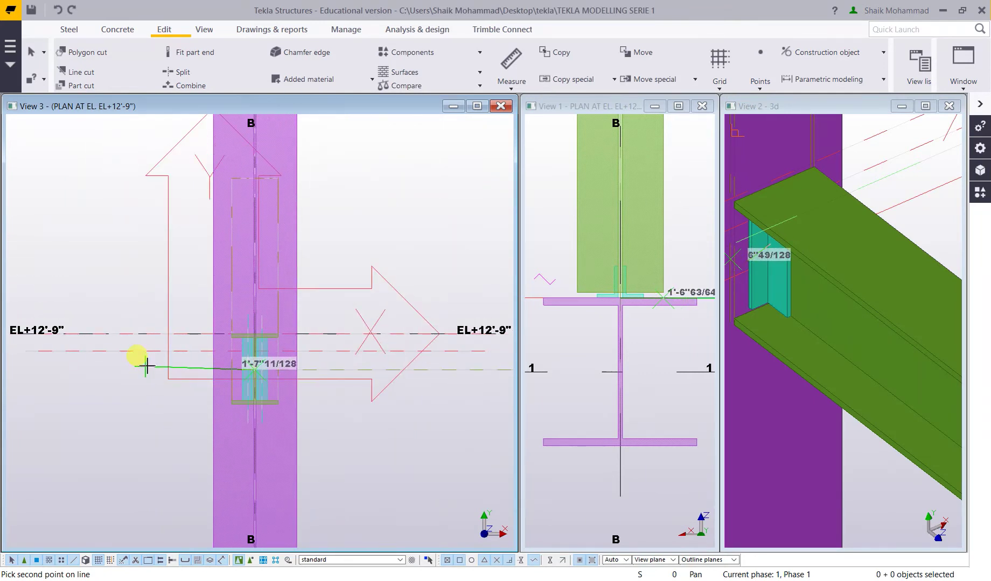
{"action": "key", "text": "Escape"}
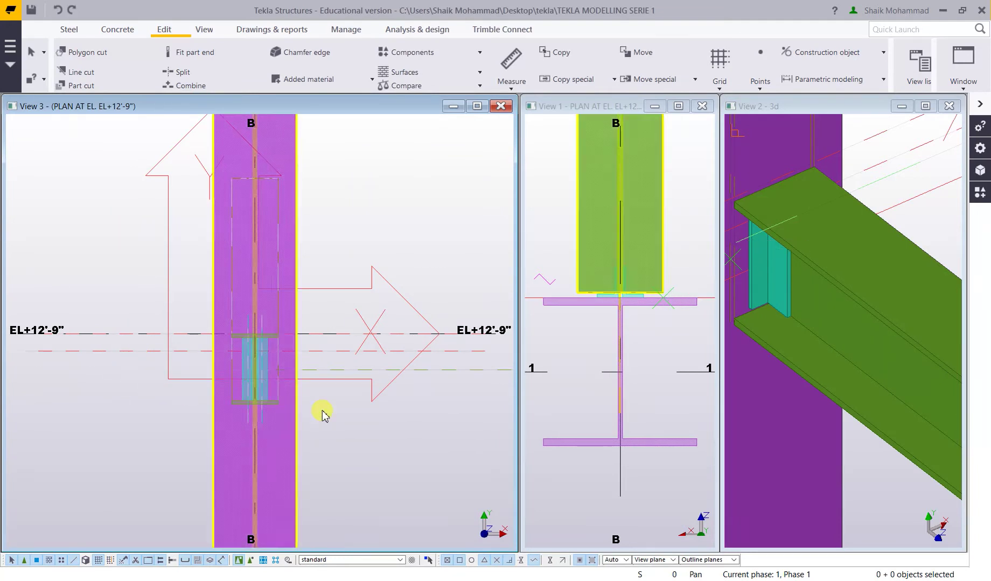
Draw a construction line between the two lower corners of the beam's bottom flange in the elevation view.
{"action": "scroll", "coordinate": [323, 409], "scroll_direction": "up", "scroll_amount": 4}
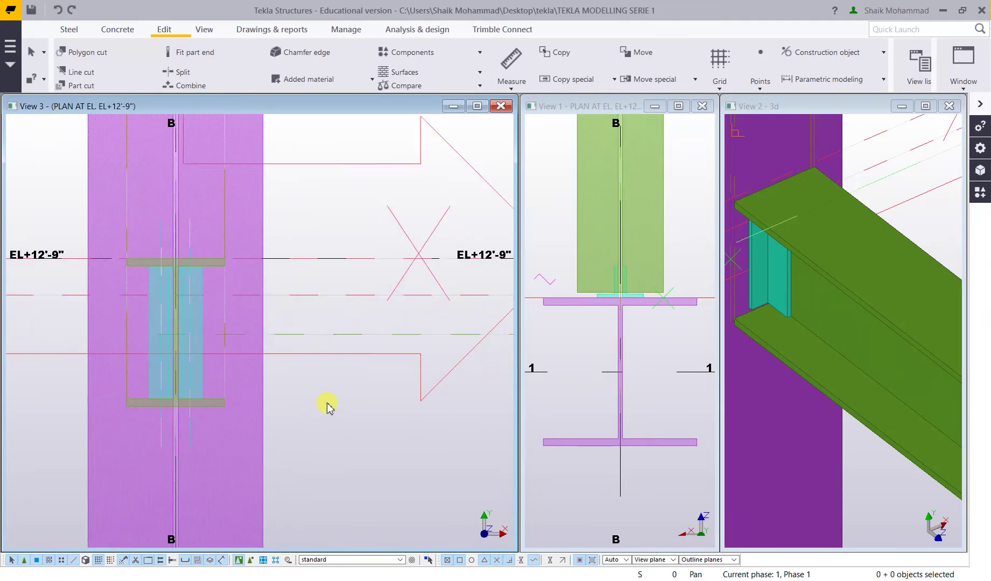
{"action": "left_click", "coordinate": [857, 53]}
{"action": "left_click", "coordinate": [801, 81]}
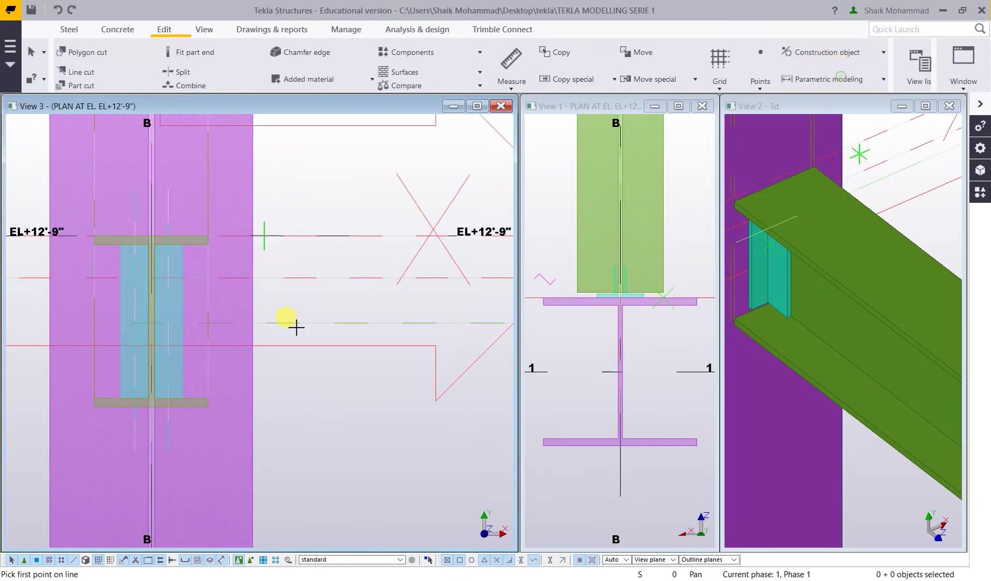
{"action": "left_click", "coordinate": [97, 407]}
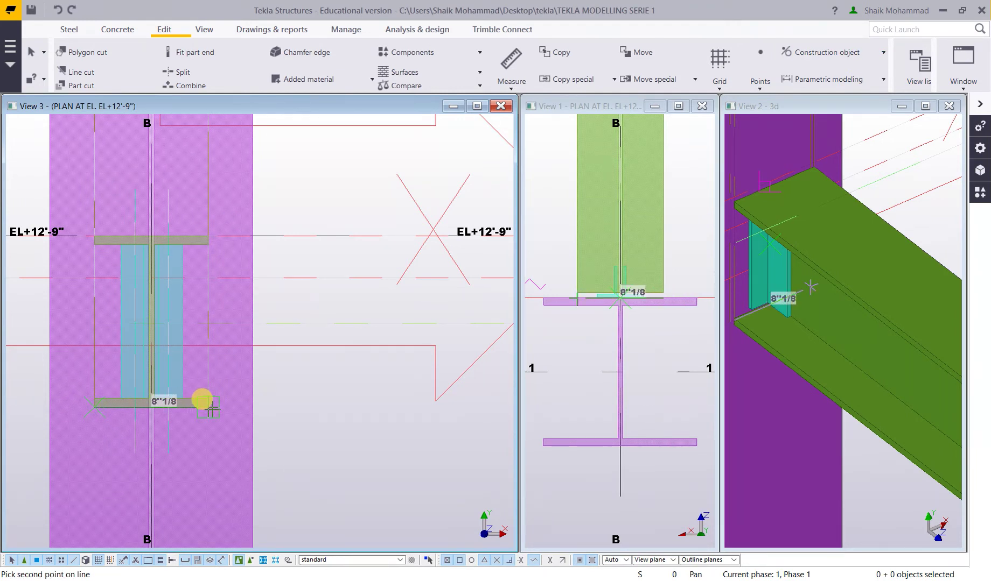
{"action": "left_click", "coordinate": [211, 411]}
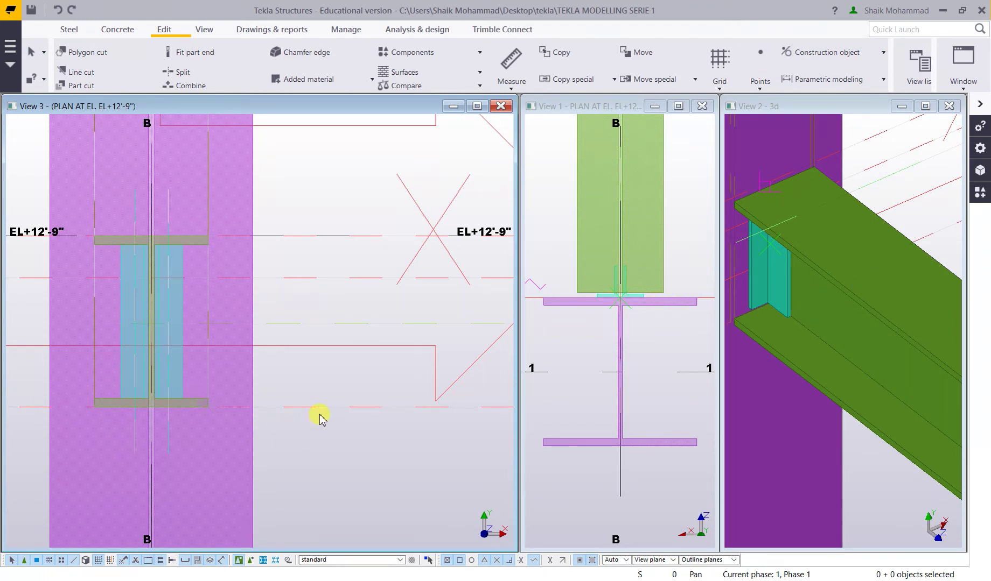
Copy the bottom-flange construction line linearly once with dX 0", dY 3" and dZ 0".
{"action": "left_click", "coordinate": [303, 323]}
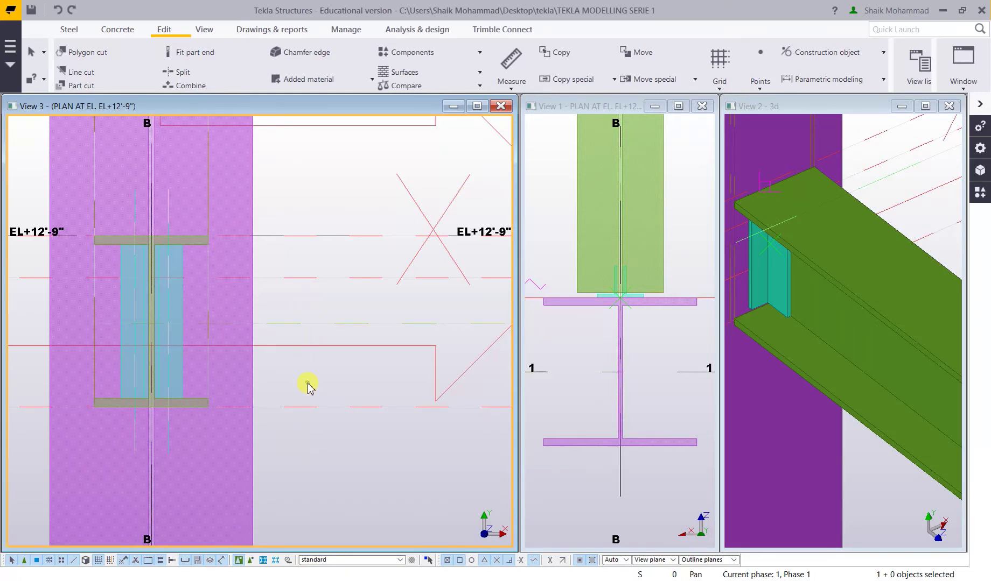
{"action": "scroll", "coordinate": [309, 387], "scroll_direction": "down", "scroll_amount": 4}
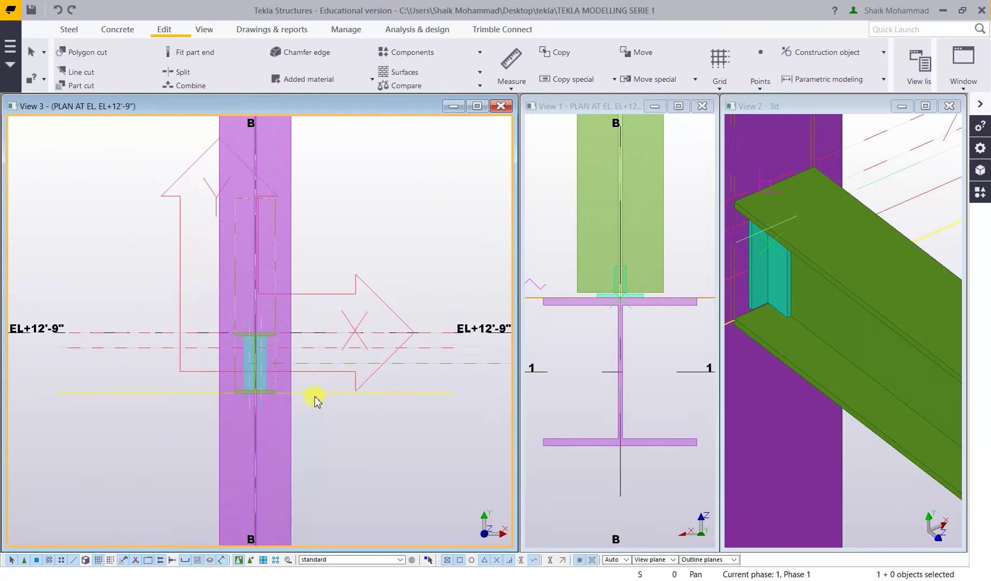
{"action": "right_click", "coordinate": [316, 399]}
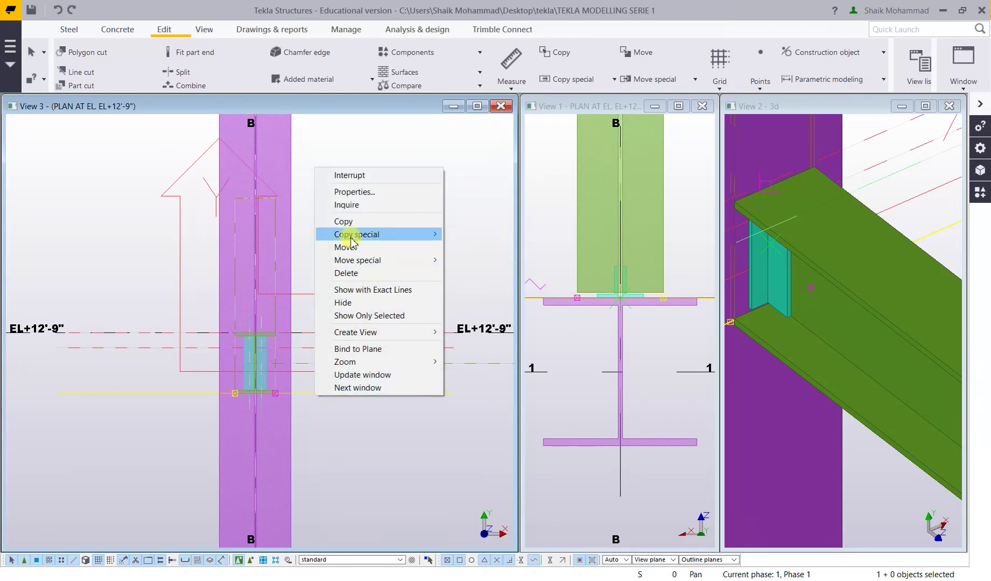
{"action": "mouse_move", "coordinate": [350, 235]}
{"action": "left_click", "coordinate": [456, 237]}
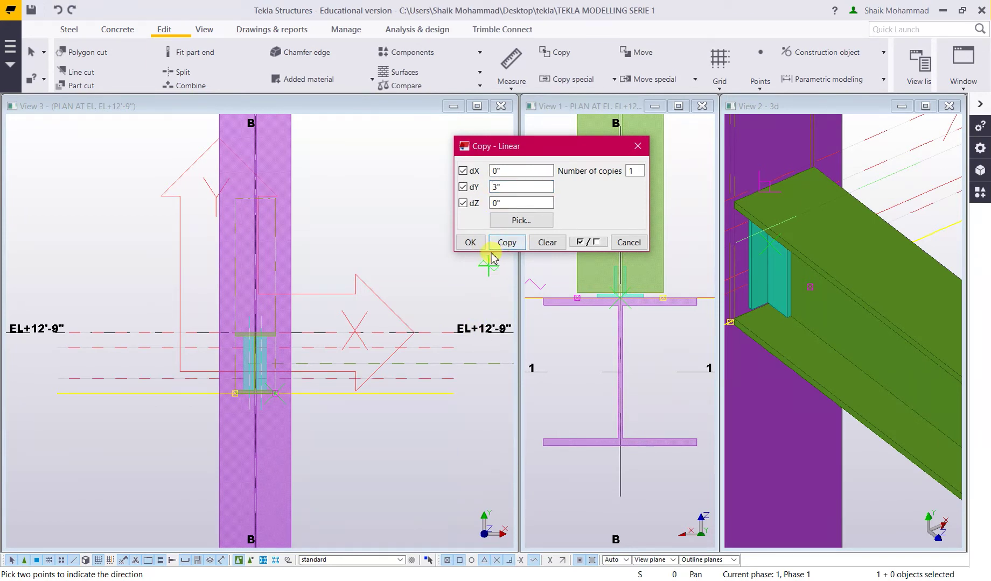
{"action": "left_click", "coordinate": [238, 399]}
{"action": "scroll", "coordinate": [245, 396], "scroll_direction": "up", "scroll_amount": 4}
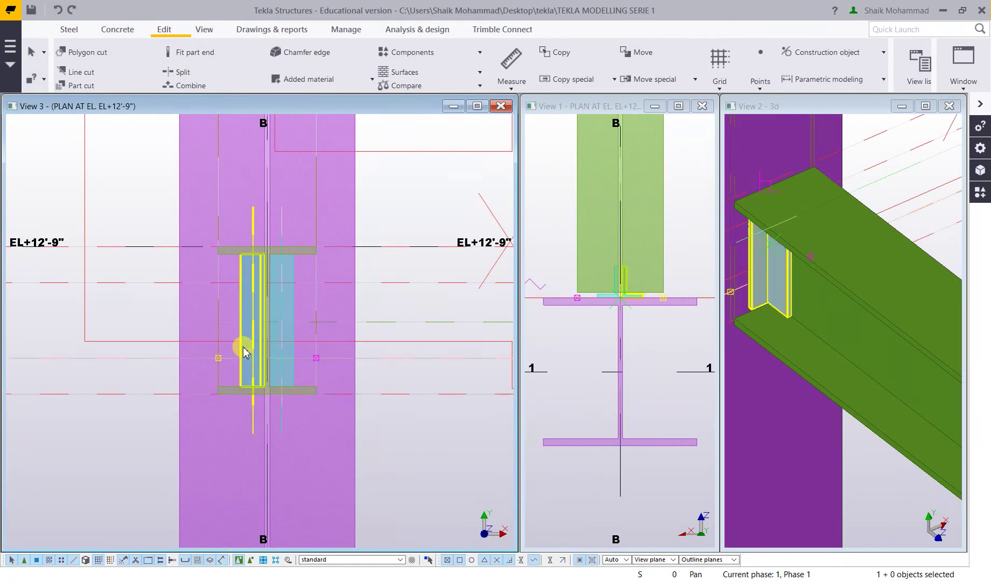
{"action": "right_click", "coordinate": [200, 358]}
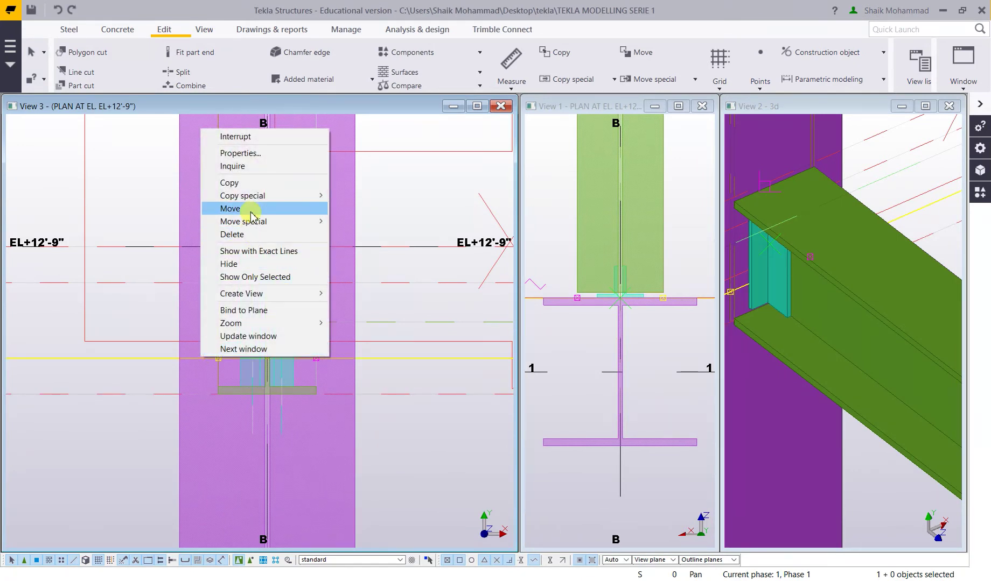
{"action": "mouse_move", "coordinate": [249, 195]}
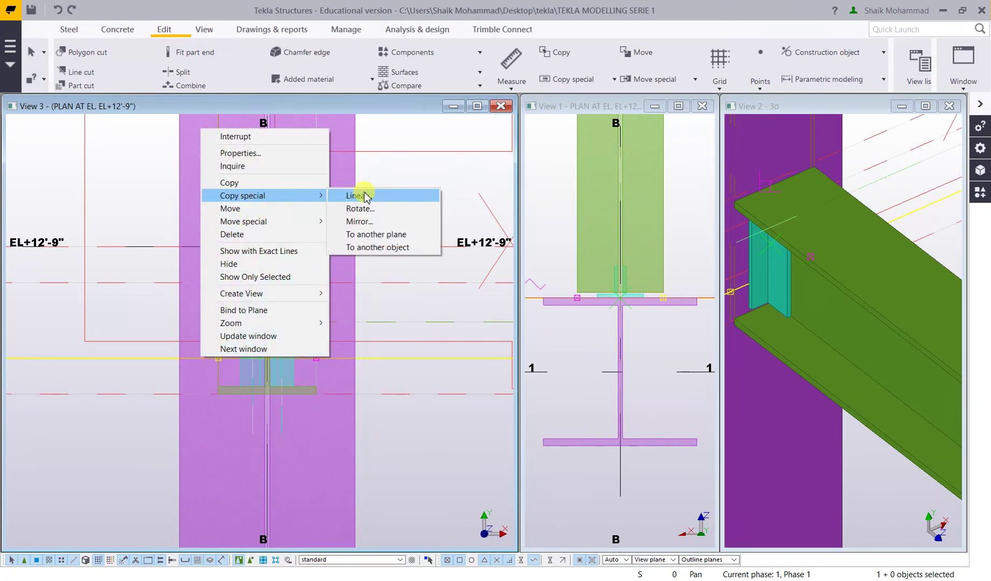
{"action": "left_click", "coordinate": [407, 183]}
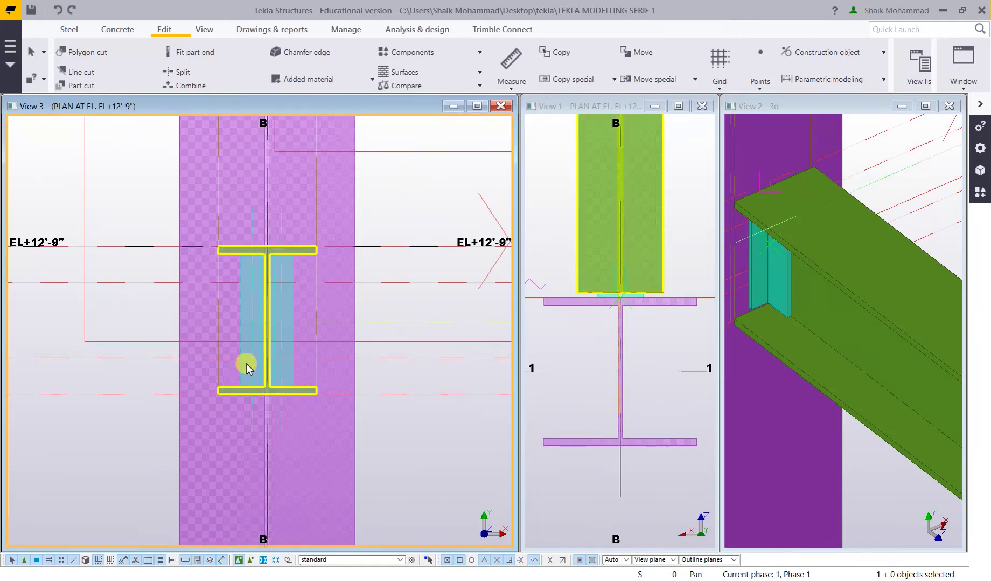
Try to draw a construction line across the beam at mid-depth in the elevation view, and delete the attempted line.
{"action": "left_click", "coordinate": [822, 55]}
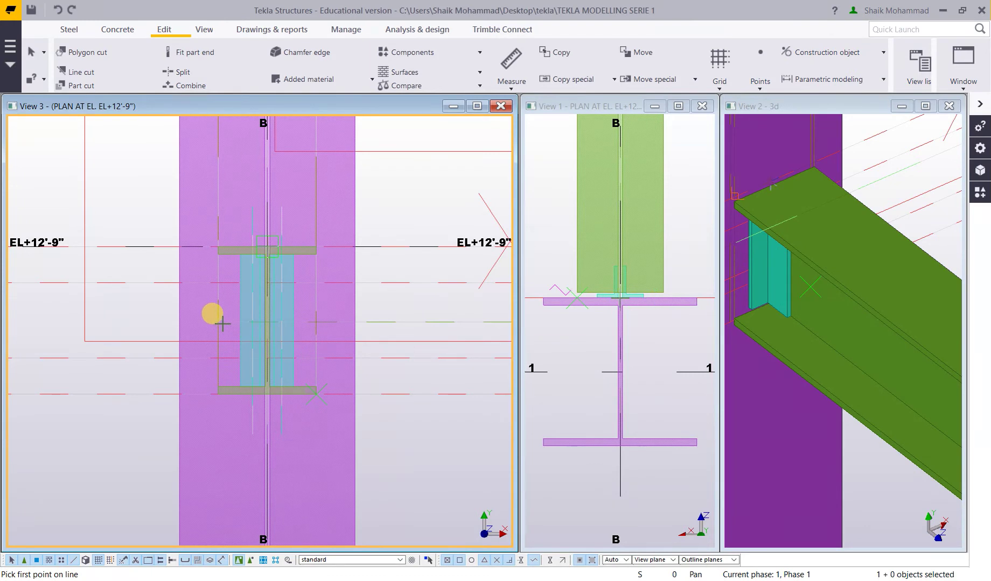
{"action": "left_click", "coordinate": [267, 324]}
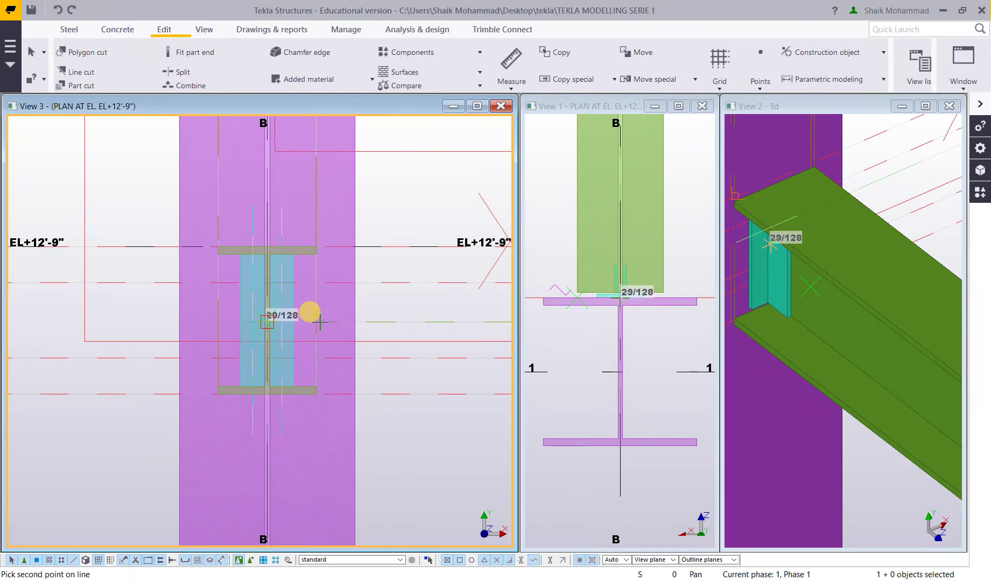
{"action": "left_click", "coordinate": [322, 333]}
{"action": "key", "text": "Escape"}
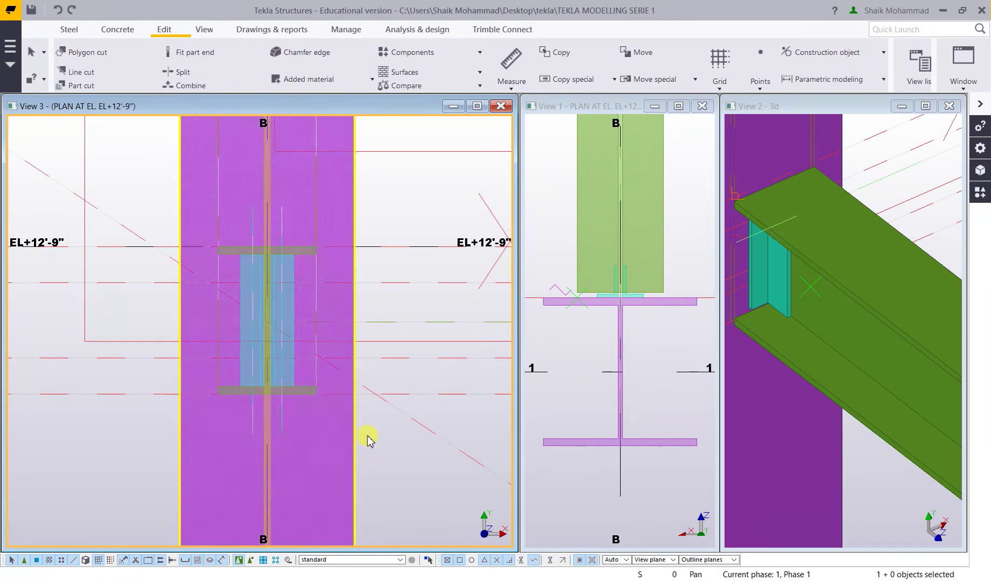
{"action": "double_click", "coordinate": [413, 426]}
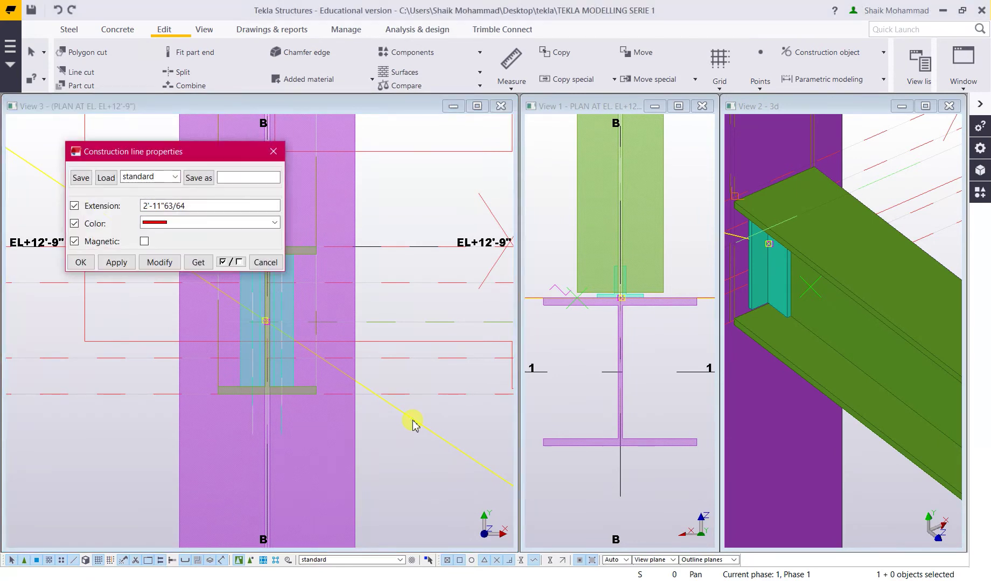
{"action": "left_click", "coordinate": [282, 156]}
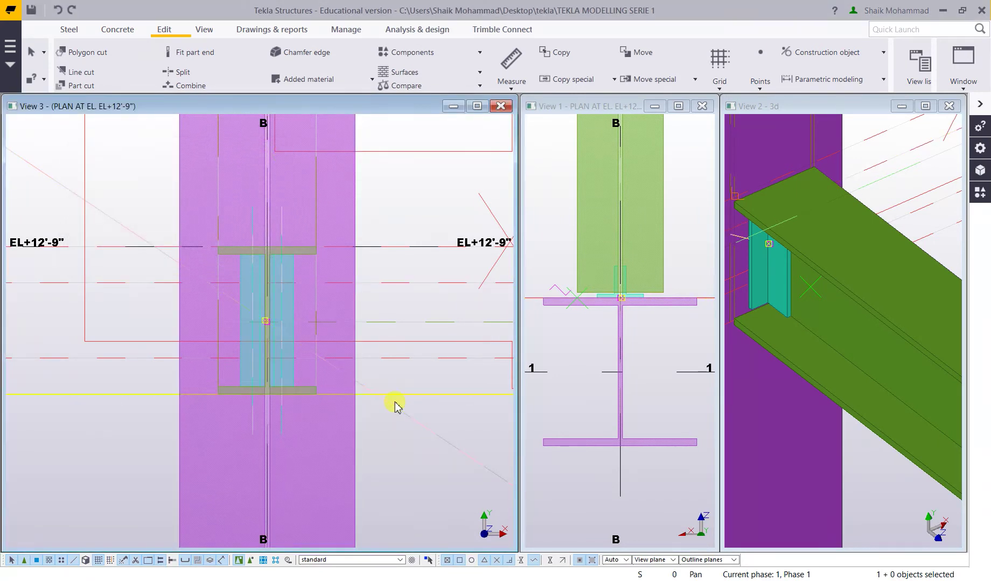
{"action": "double_click", "coordinate": [400, 411]}
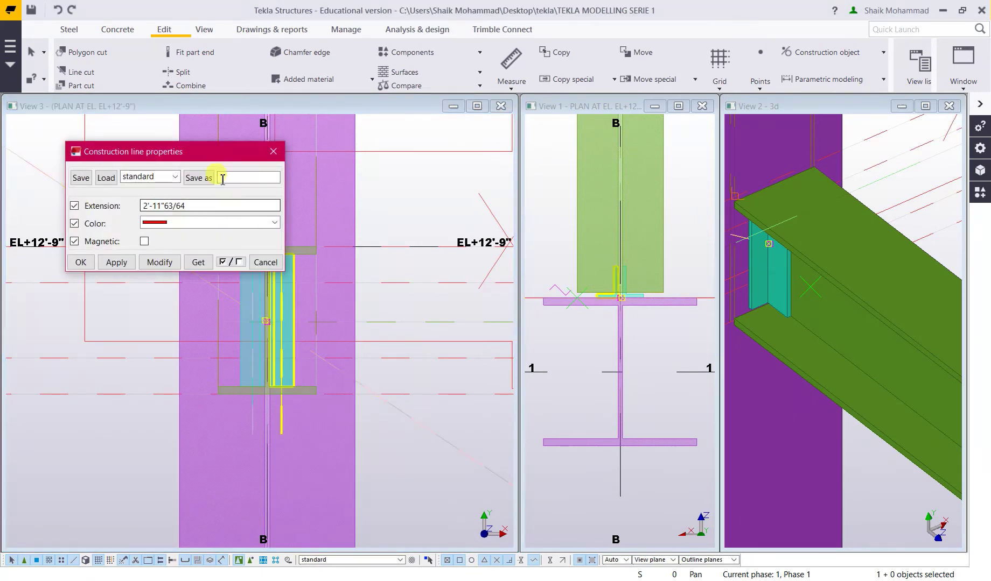
{"action": "left_click", "coordinate": [273, 152]}
{"action": "key", "text": "Delete"}
{"action": "left_click", "coordinate": [853, 69]}
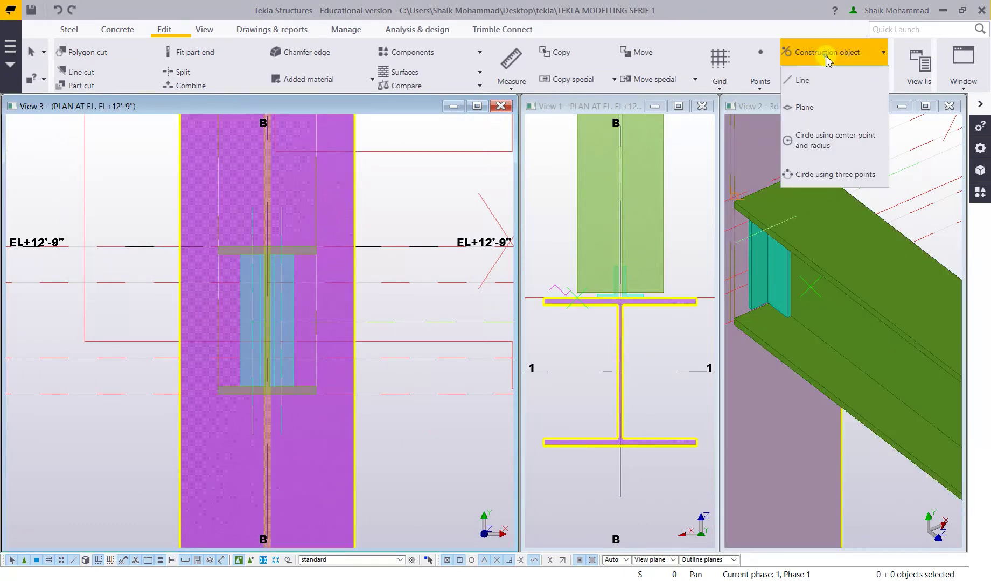
{"action": "left_click", "coordinate": [805, 80]}
{"action": "scroll", "coordinate": [214, 337], "scroll_direction": "up", "scroll_amount": 5}
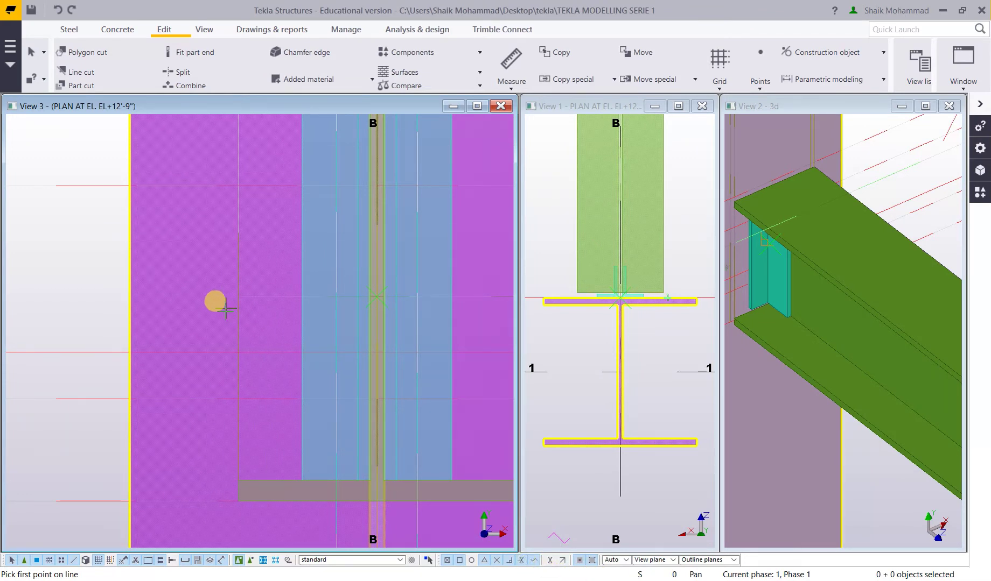
{"action": "scroll", "coordinate": [215, 302], "scroll_direction": "down", "scroll_amount": 3}
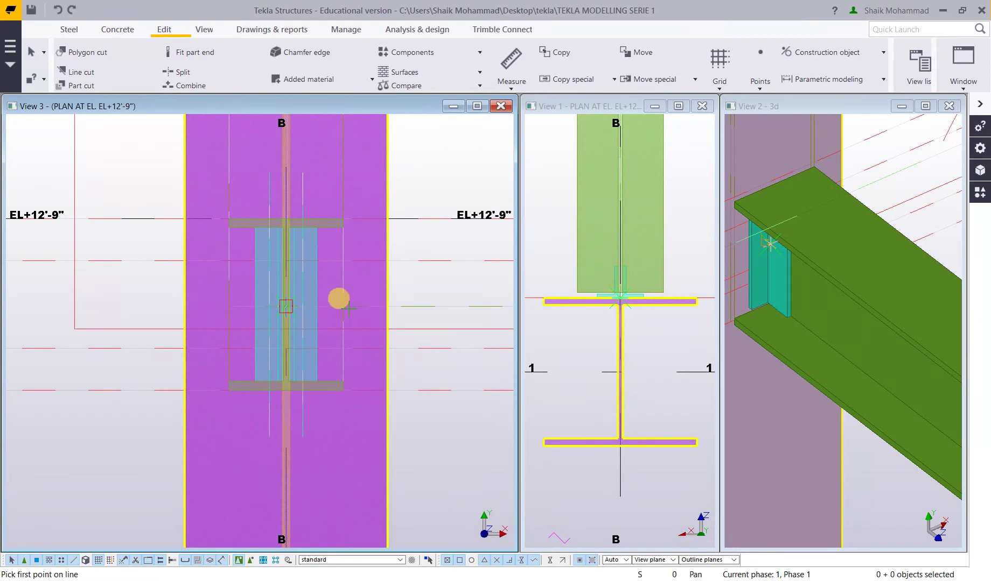
{"action": "scroll", "coordinate": [338, 298], "scroll_direction": "up", "scroll_amount": 5}
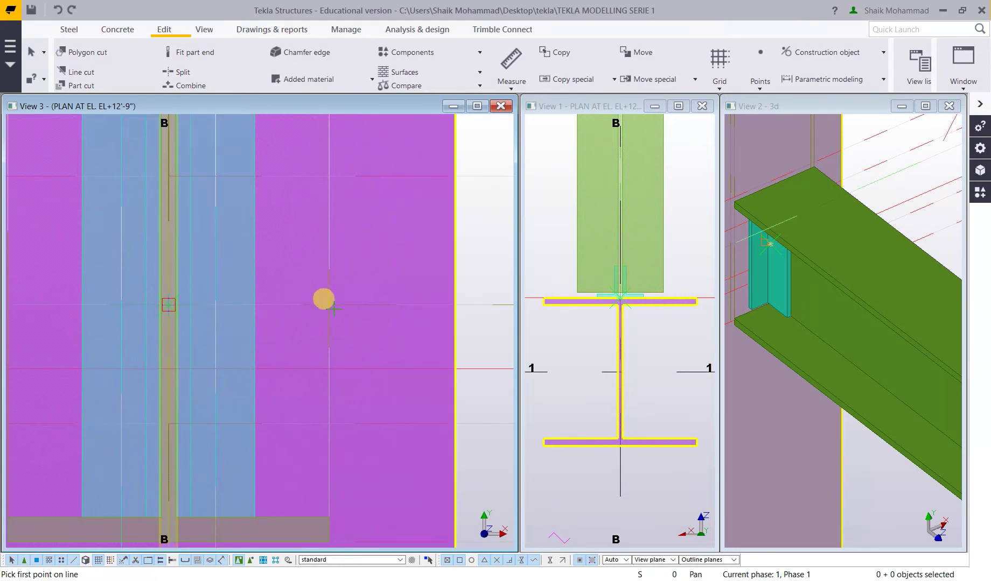
{"action": "scroll", "coordinate": [330, 308], "scroll_direction": "down", "scroll_amount": 4}
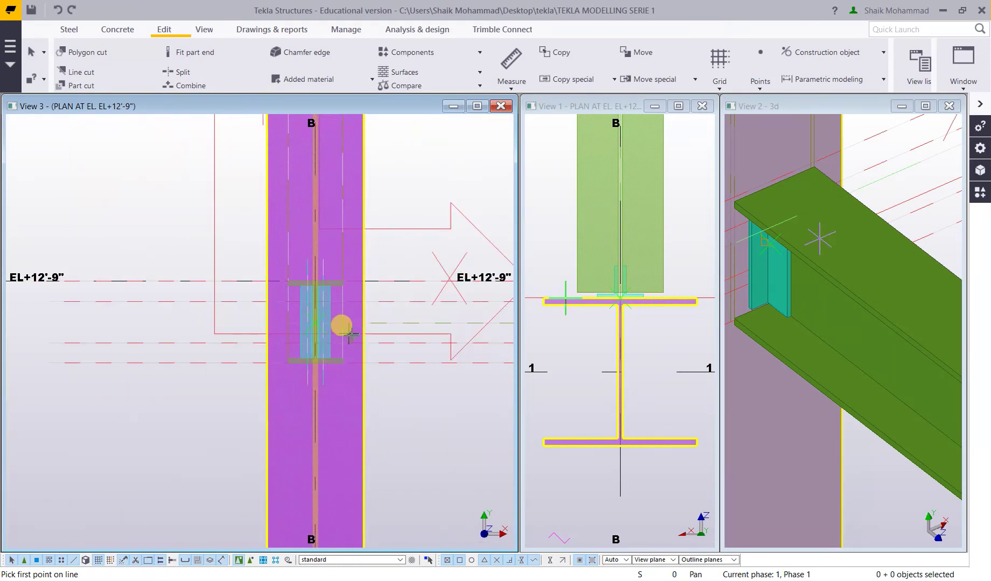
{"action": "left_click", "coordinate": [351, 336]}
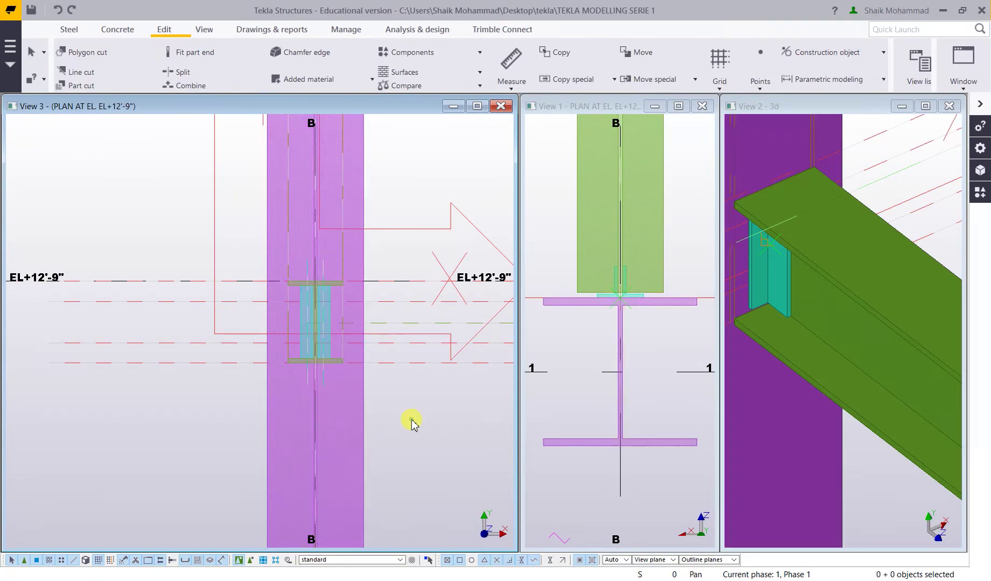
Draw a vertical construction line along the beam web from the top flange's midpoint to the bottom flange's midpoint in the elevation view.
{"action": "left_click", "coordinate": [816, 64]}
{"action": "left_click", "coordinate": [802, 80]}
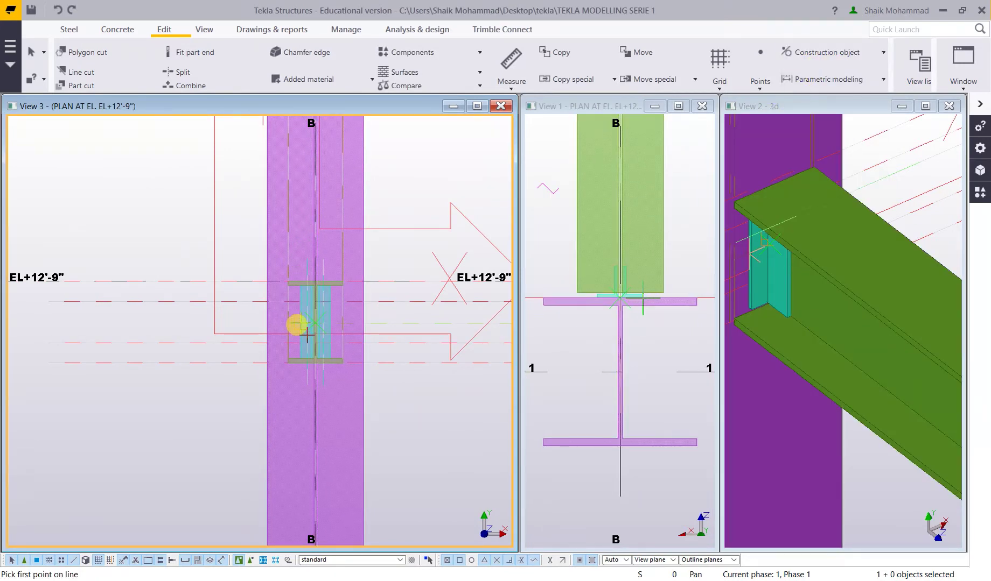
{"action": "scroll", "coordinate": [318, 308], "scroll_direction": "up", "scroll_amount": 4}
{"action": "left_click", "coordinate": [326, 174]}
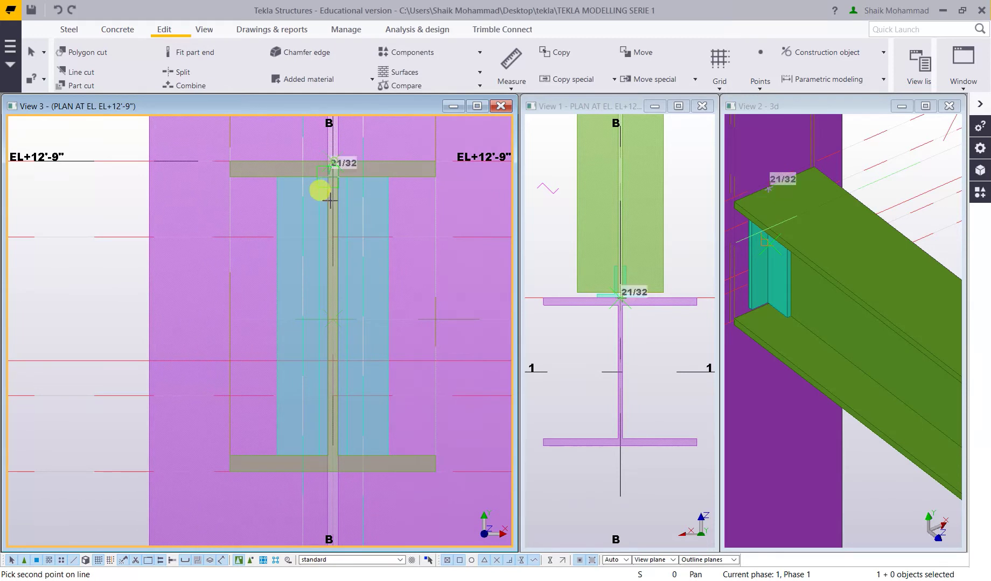
{"action": "left_click", "coordinate": [332, 402]}
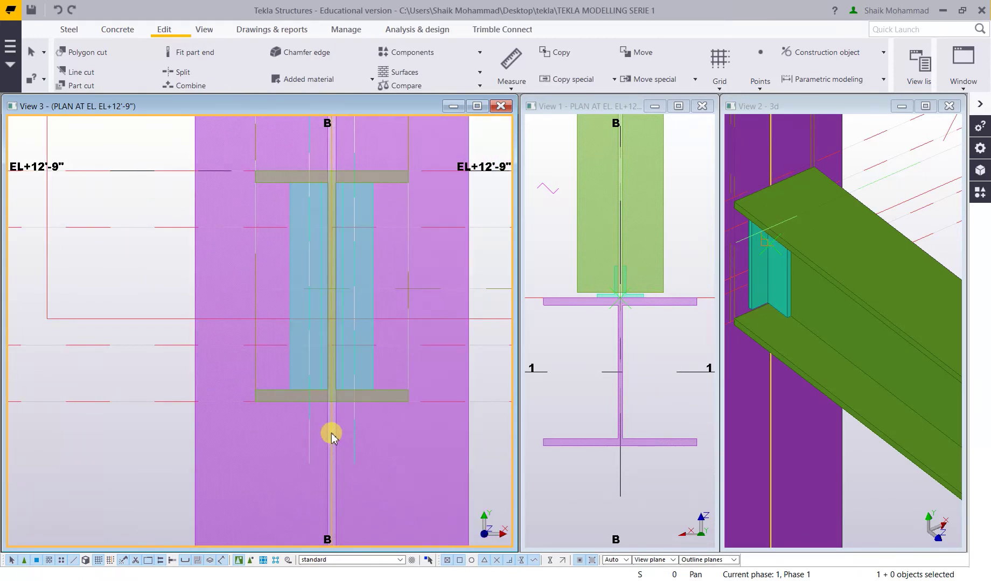
Copy the vertical web construction line linearly once with dX 2", dY 0" and dZ 0".
{"action": "right_click", "coordinate": [330, 434]}
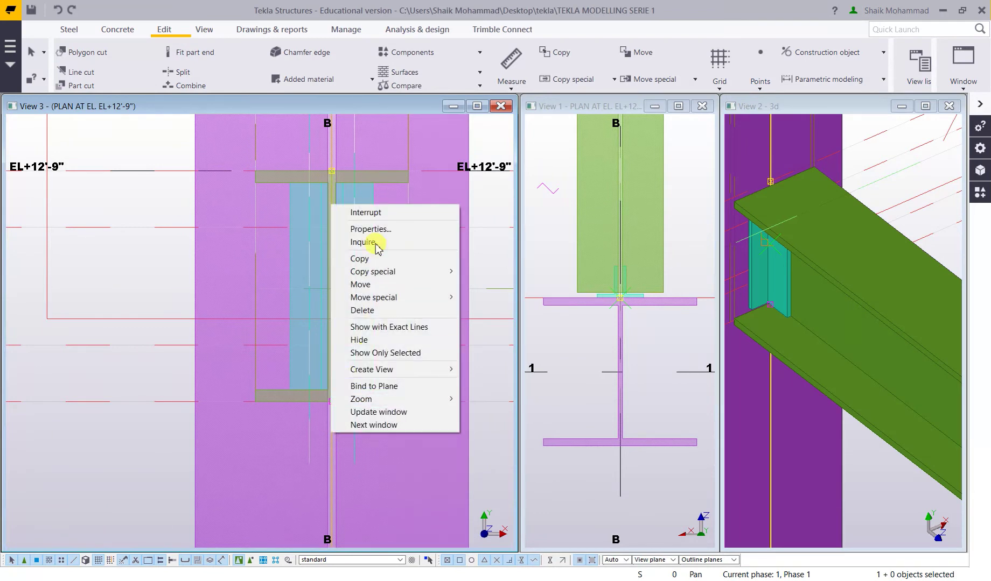
{"action": "mouse_move", "coordinate": [441, 271]}
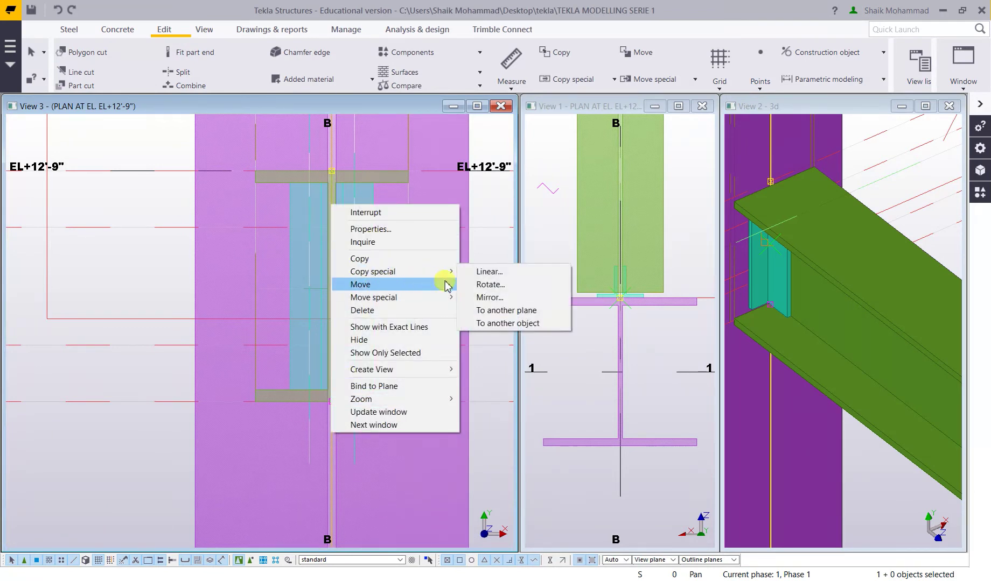
{"action": "left_click", "coordinate": [485, 272]}
{"action": "double_click", "coordinate": [510, 185]}
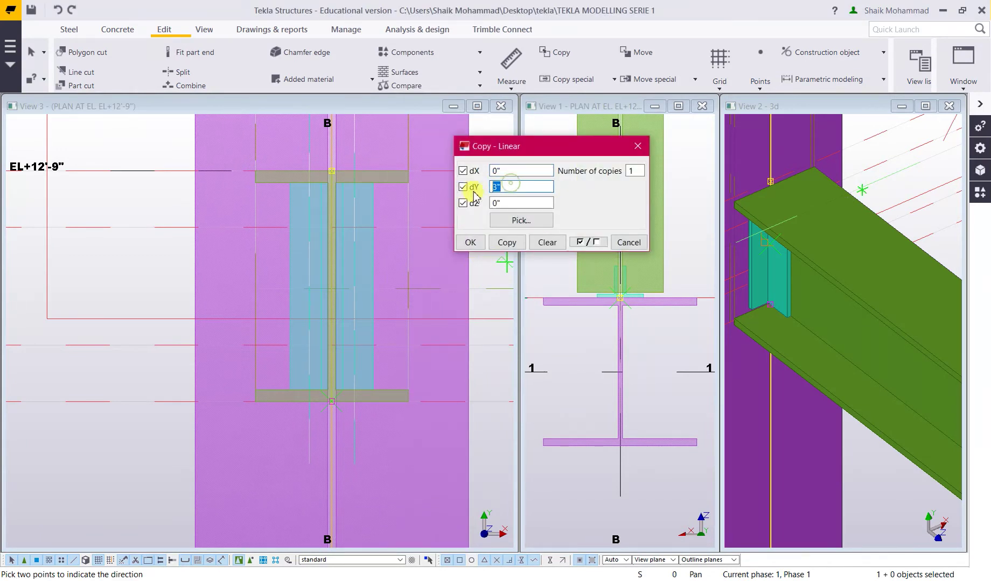
{"action": "type", "text": "0"}
{"action": "double_click", "coordinate": [498, 170]}
{"action": "key", "text": "BackSpace"}
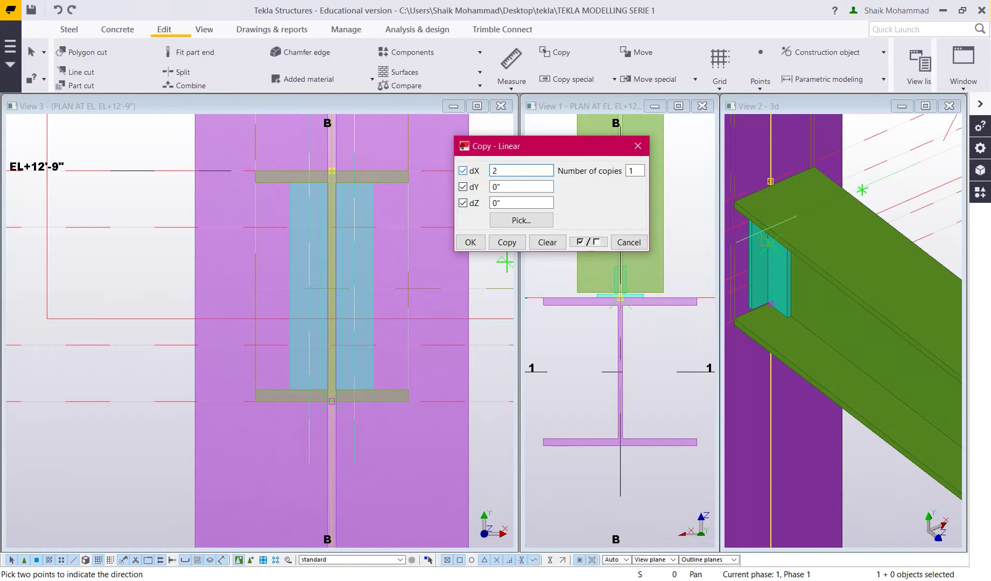
{"action": "type", "text": "2"}
{"action": "left_click", "coordinate": [508, 245]}
Copy the vertical web construction line to the opposite side of the web with dX -2", and finish the linear copy.
{"action": "double_click", "coordinate": [494, 172]}
{"action": "type", "text": "6"}
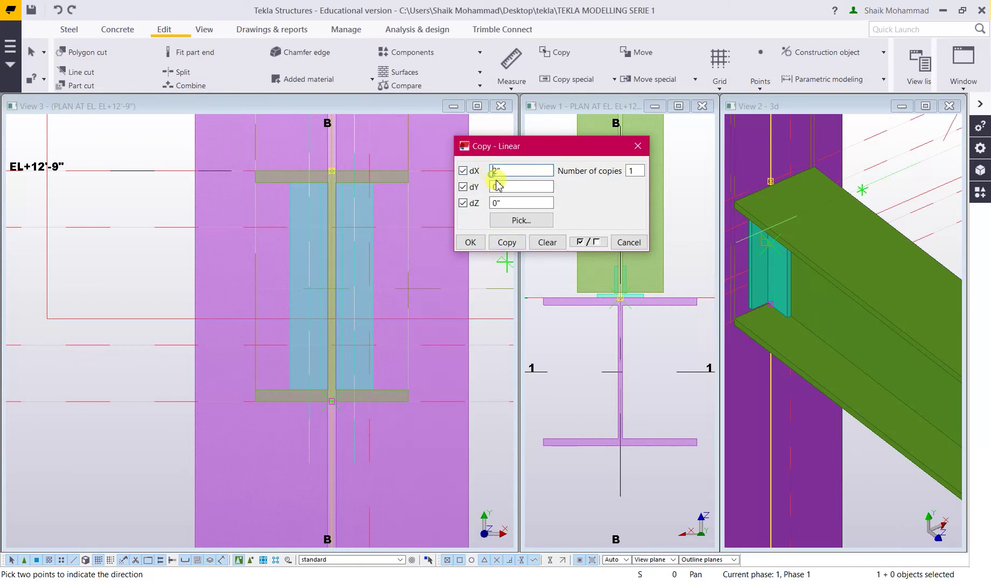
{"action": "key", "text": "Home"}
{"action": "type", "text": "-"}
{"action": "left_click", "coordinate": [506, 243]}
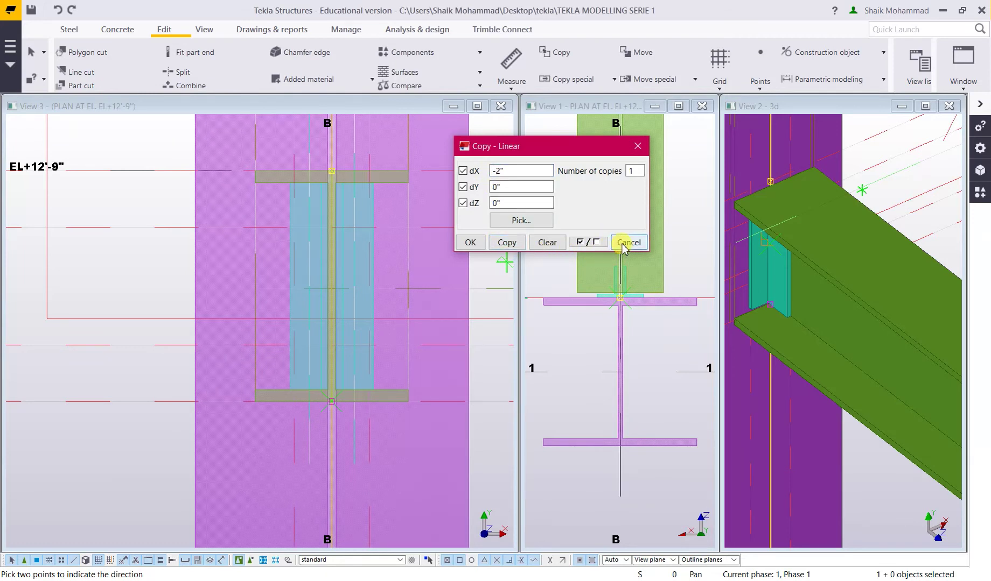
{"action": "scroll", "coordinate": [343, 282], "scroll_direction": "up", "scroll_amount": 4}
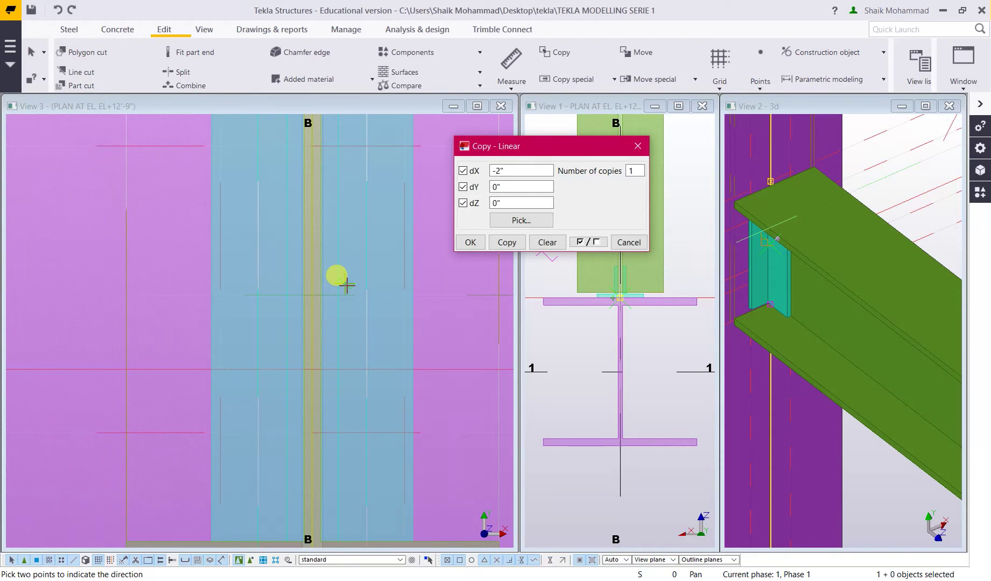
{"action": "scroll", "coordinate": [191, 285], "scroll_direction": "down", "scroll_amount": 4}
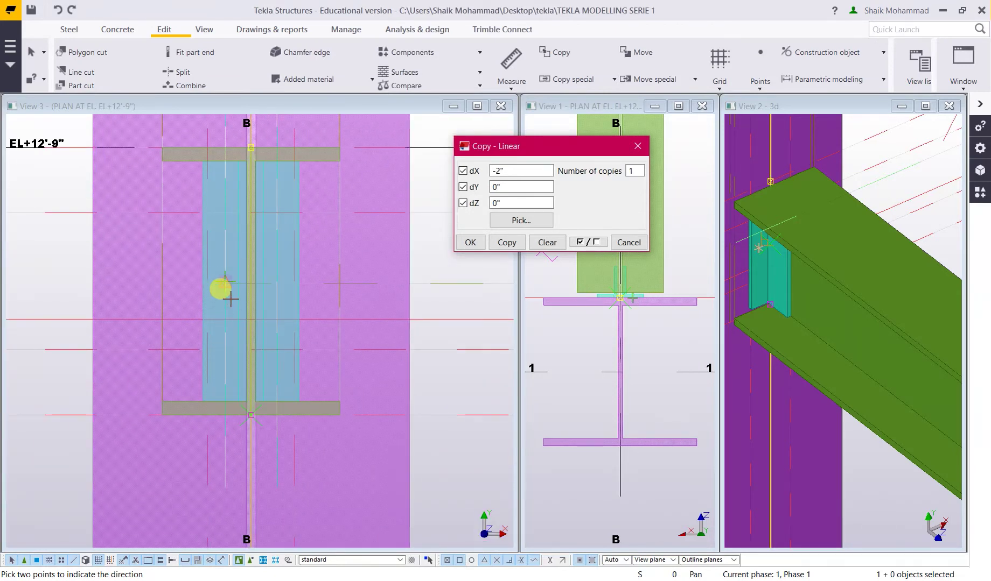
{"action": "scroll", "coordinate": [230, 288], "scroll_direction": "up", "scroll_amount": 2}
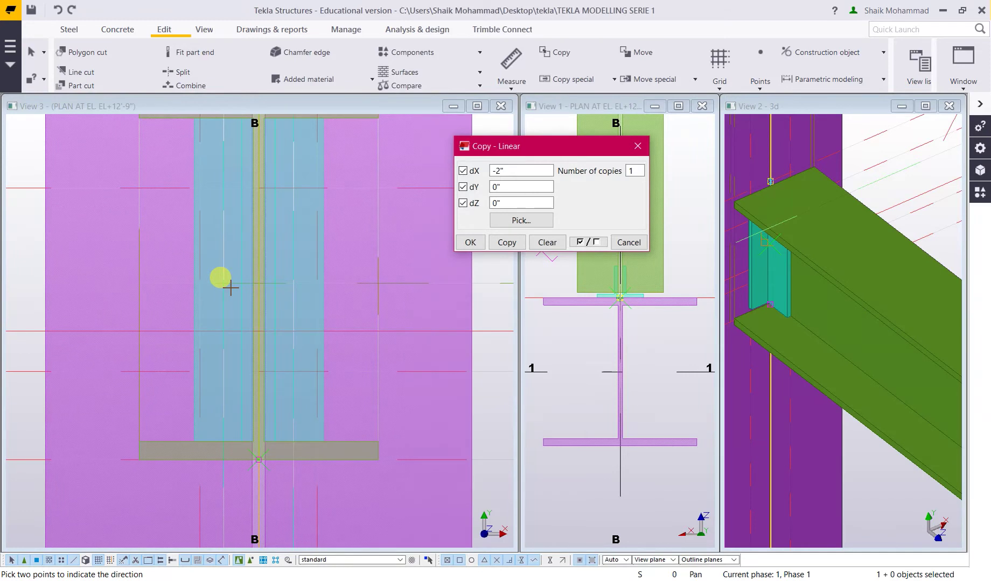
{"action": "scroll", "coordinate": [216, 312], "scroll_direction": "down", "scroll_amount": 2}
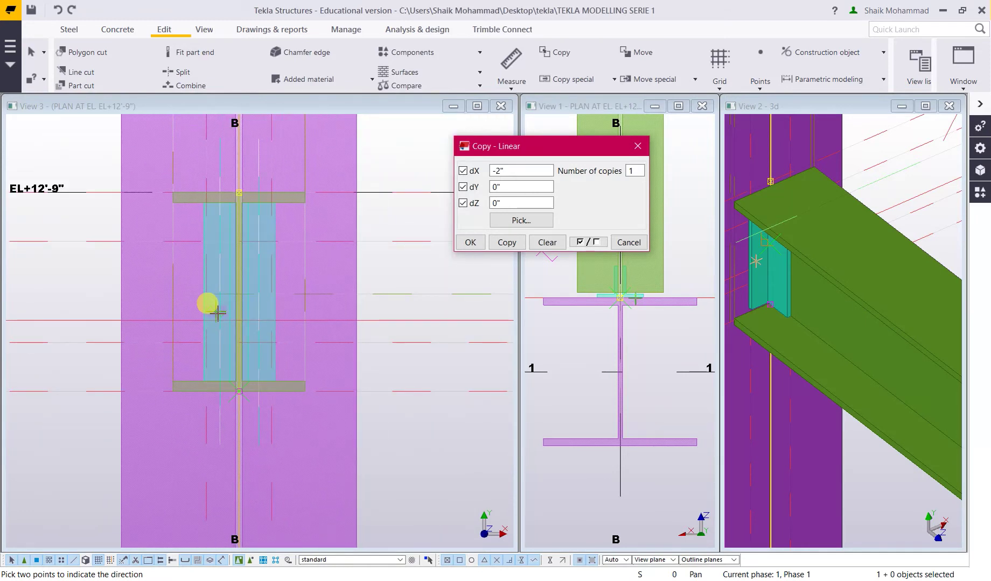
{"action": "left_click", "coordinate": [470, 242]}
Check the clip angle's profile in its beam properties against the angle specification noted in Notepad.
{"action": "scroll", "coordinate": [545, 389], "scroll_direction": "up", "scroll_amount": 3}
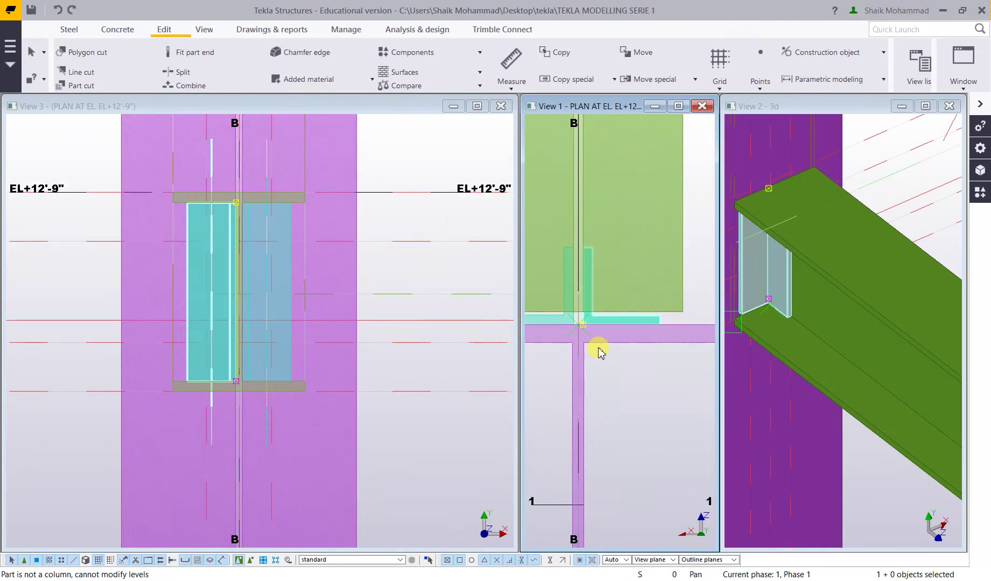
{"action": "double_click", "coordinate": [603, 320]}
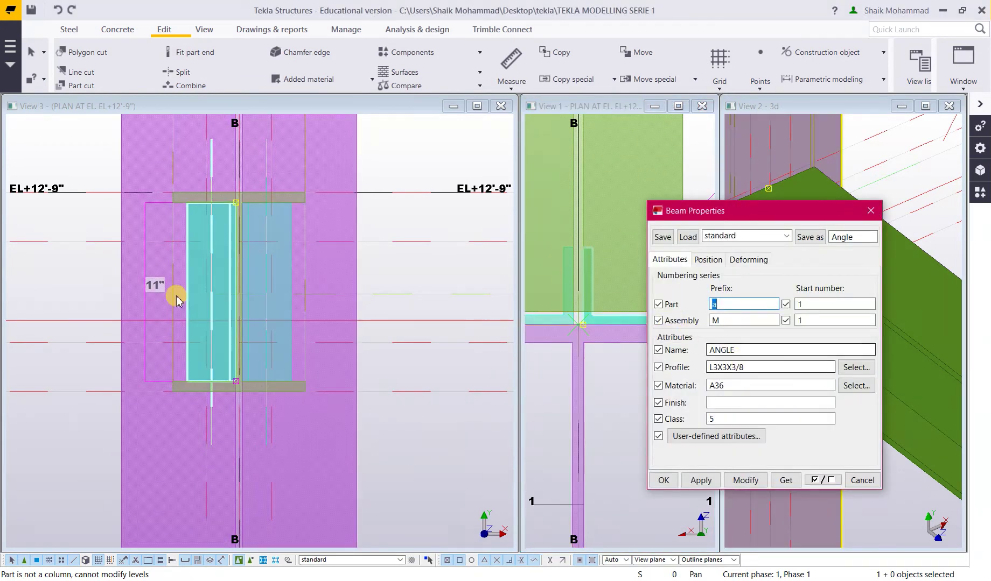
{"action": "key", "text": "alt+Tab"}
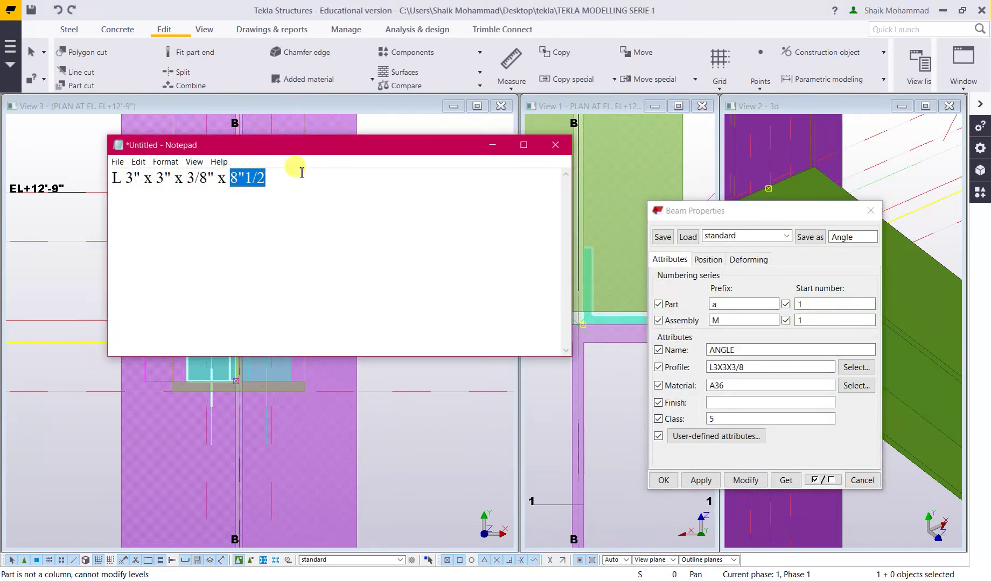
{"action": "left_click_drag", "start_coordinate": [218, 178], "coordinate": [106, 176]}
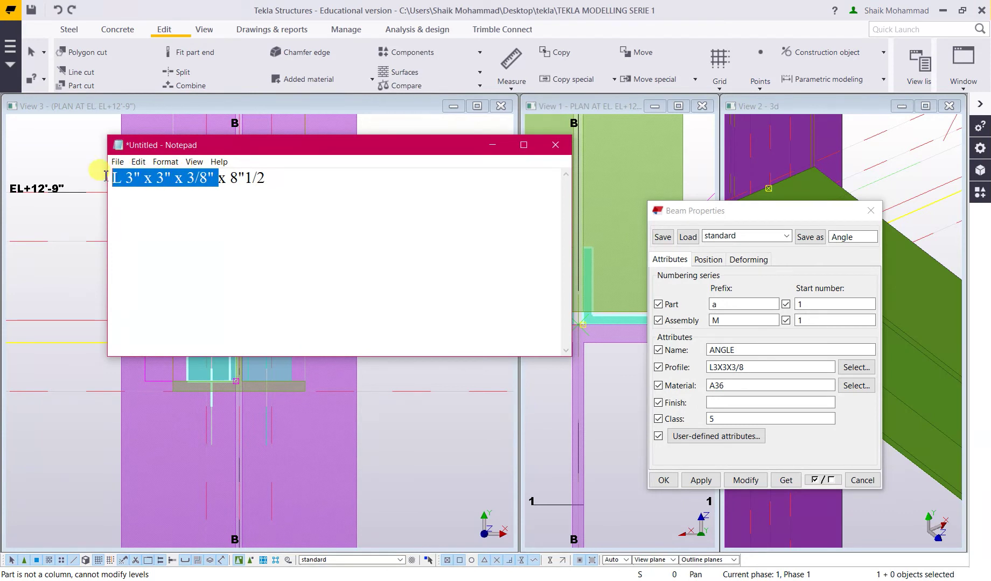
{"action": "double_click", "coordinate": [751, 368]}
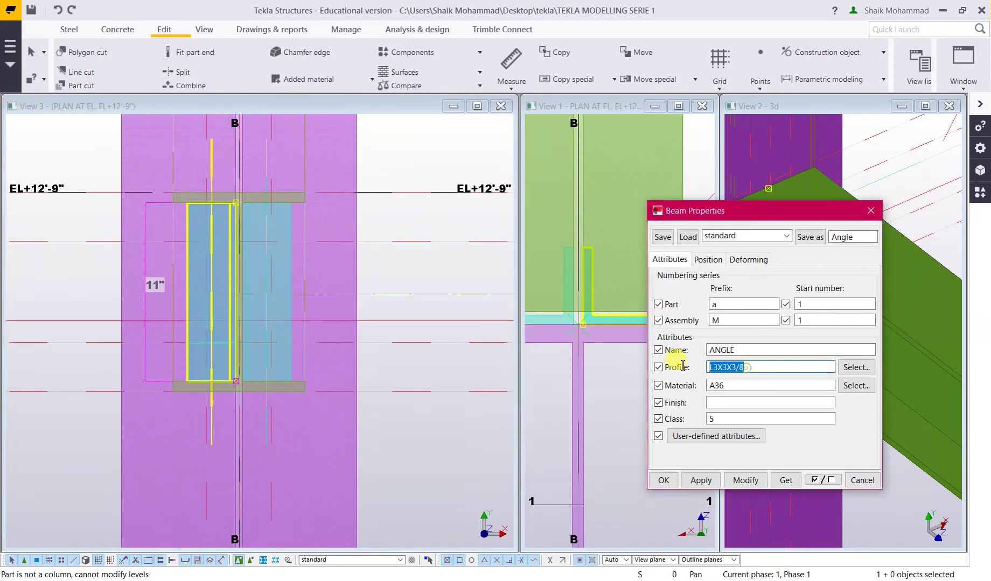
{"action": "left_click", "coordinate": [872, 211]}
{"action": "left_click", "coordinate": [652, 386]}
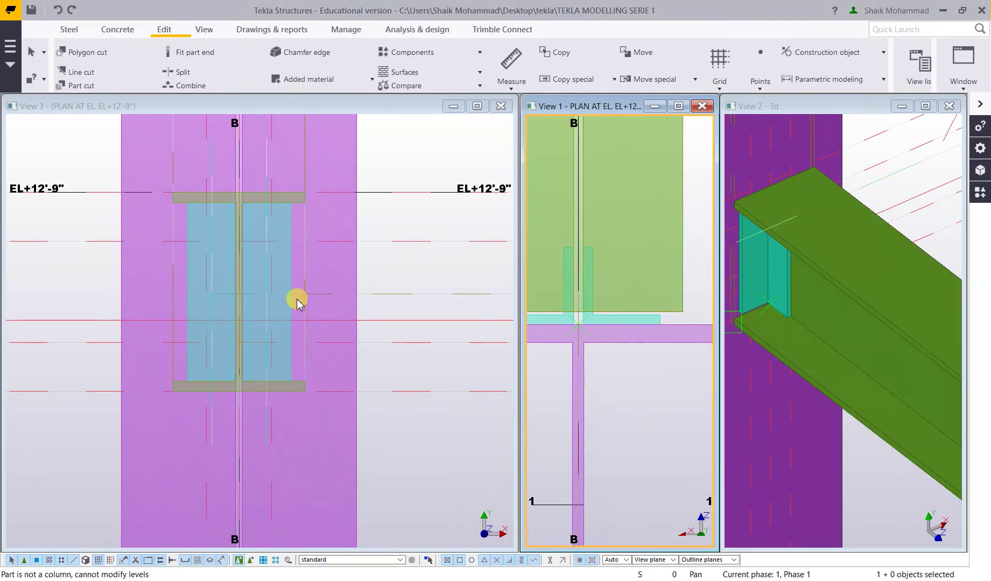
{"action": "left_click", "coordinate": [264, 325]}
{"action": "scroll", "coordinate": [250, 316], "scroll_direction": "up", "scroll_amount": 2}
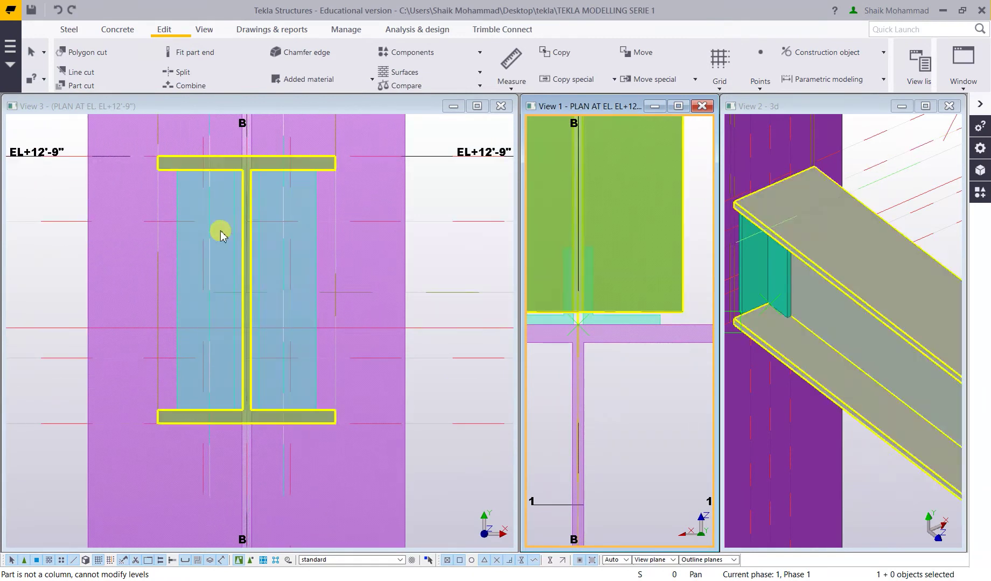
{"action": "left_click", "coordinate": [27, 205]}
{"action": "left_click", "coordinate": [257, 183]}
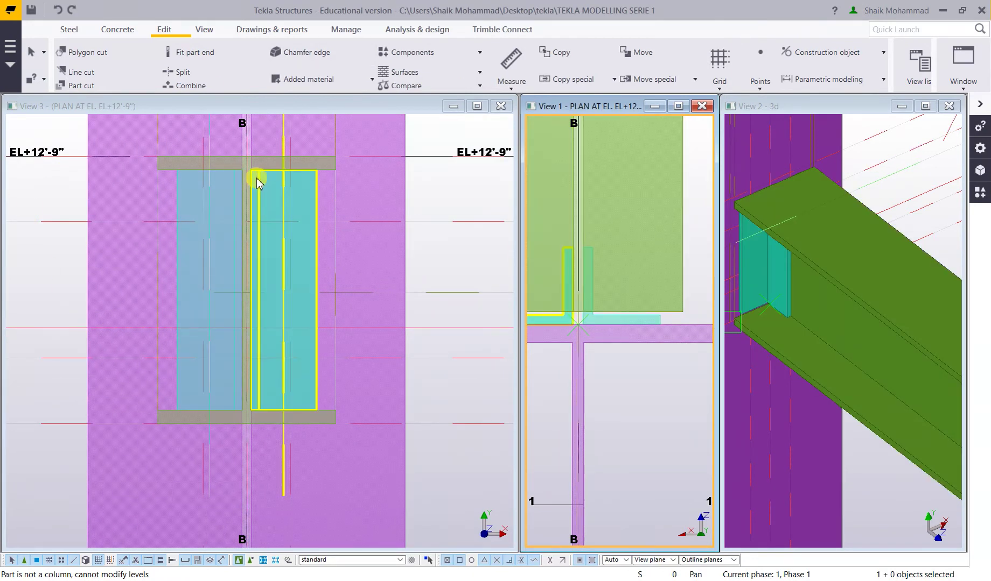
{"action": "left_click", "coordinate": [209, 182]}
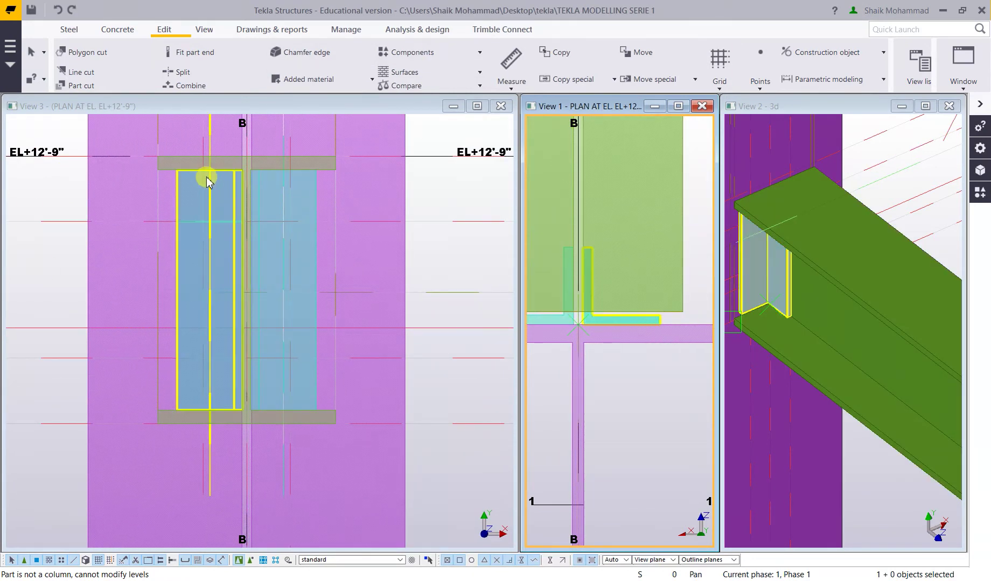
{"action": "scroll", "coordinate": [149, 226], "scroll_direction": "down", "scroll_amount": 2}
{"action": "left_click", "coordinate": [401, 174]}
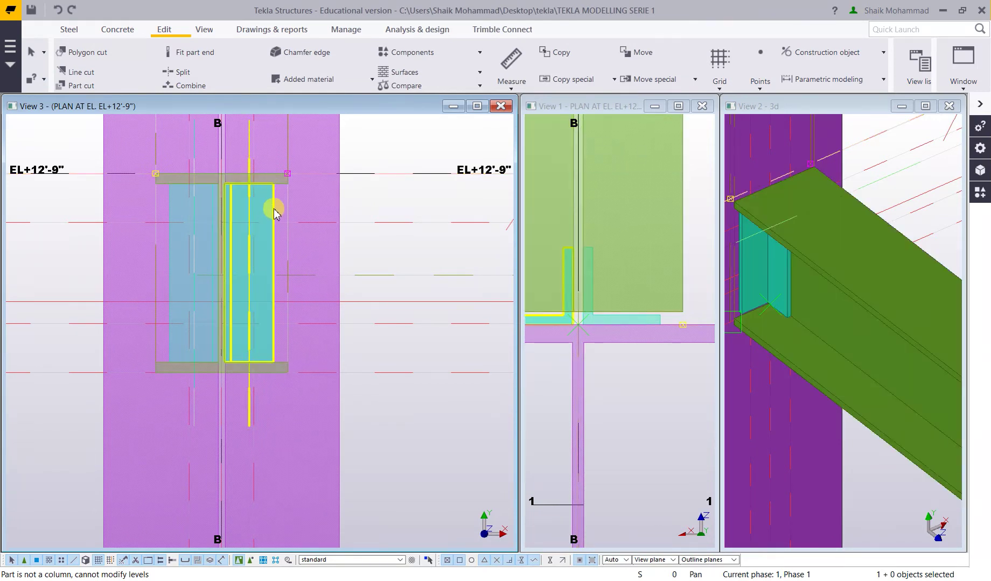
Copy the horizontal construction line at the beam's top flange linearly once with dX 0", dY -1"3/4 and dZ 0".
{"action": "right_click", "coordinate": [381, 181]}
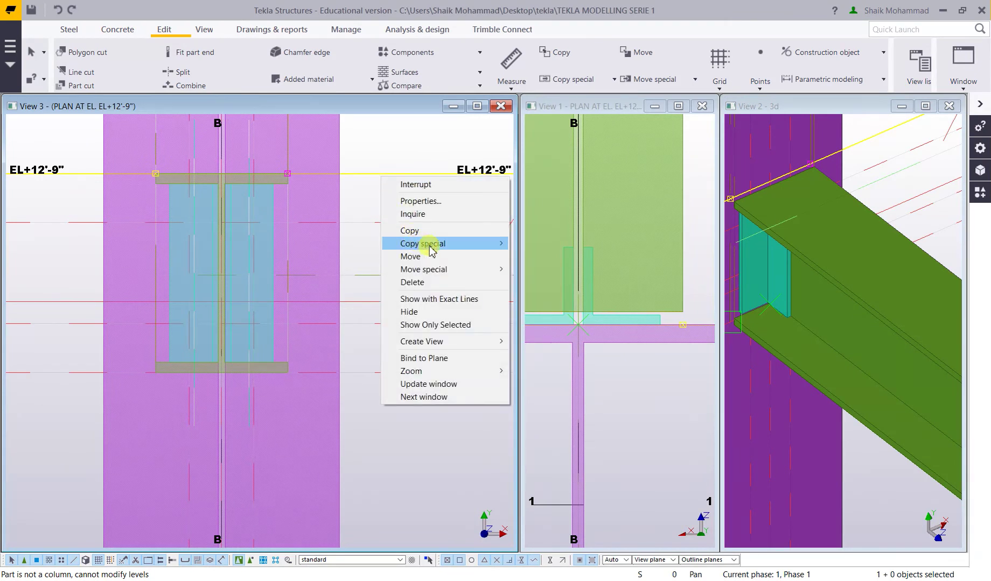
{"action": "left_click", "coordinate": [530, 245]}
{"action": "key", "text": "BackSpace"}
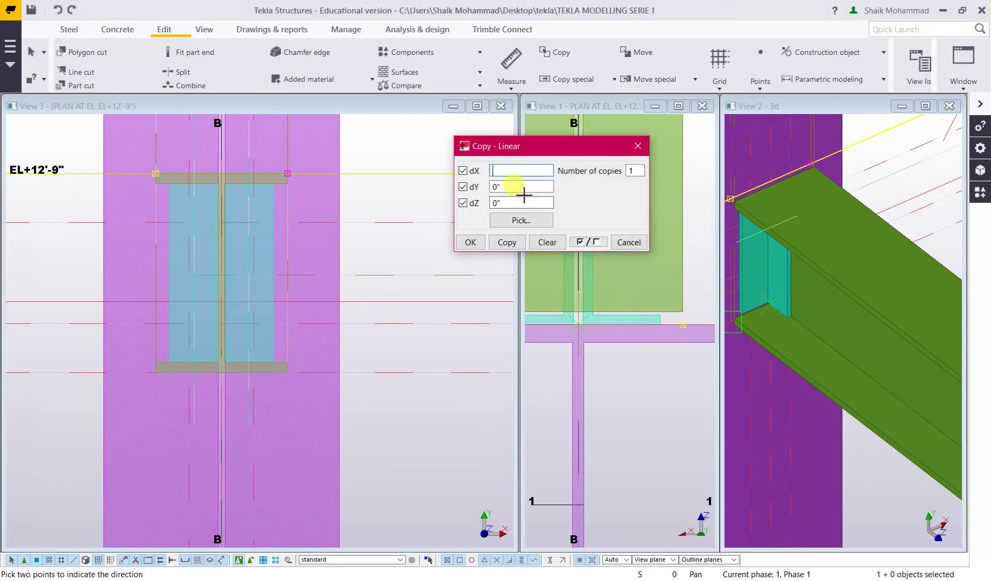
{"action": "type", "text": "1\"3/4"}
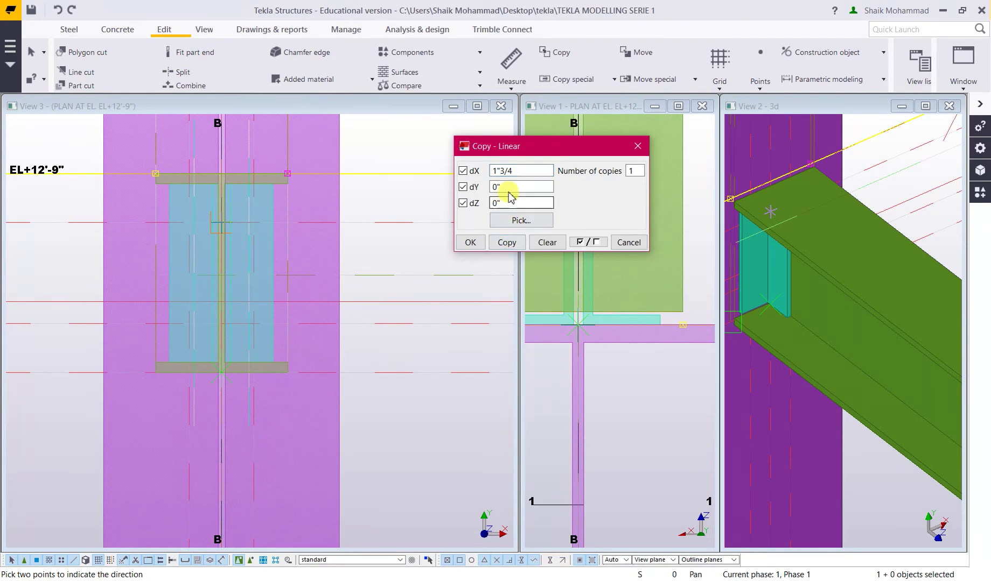
{"action": "left_click", "coordinate": [515, 170]}
{"action": "double_click", "coordinate": [522, 172]}
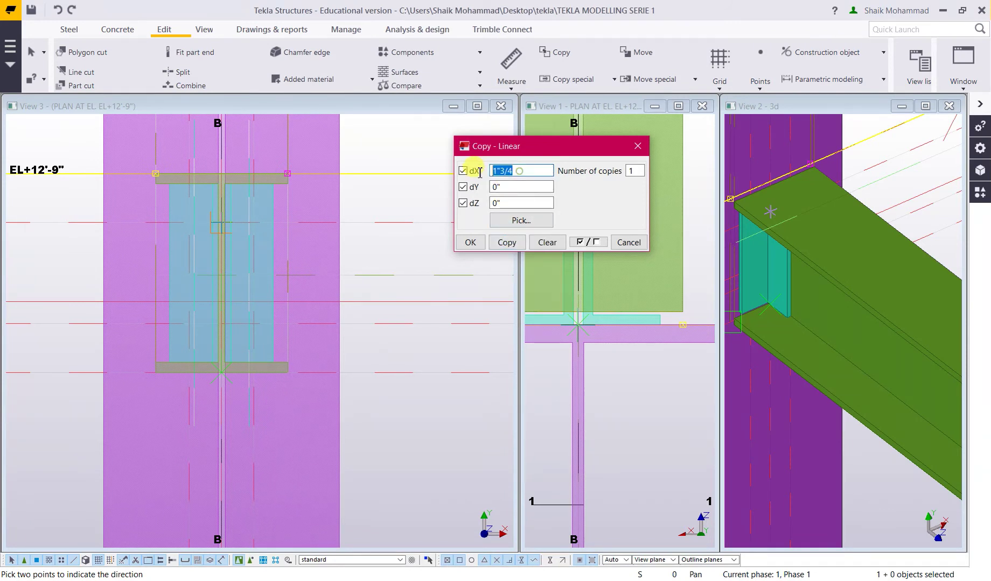
{"action": "type", "text": "0"}
{"action": "double_click", "coordinate": [496, 185]}
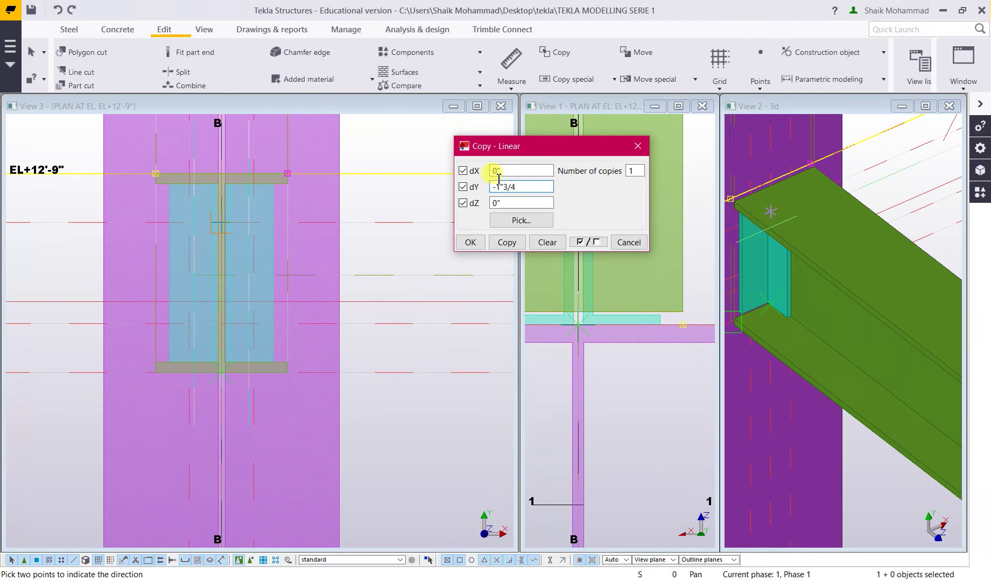
{"action": "left_click", "coordinate": [506, 243]}
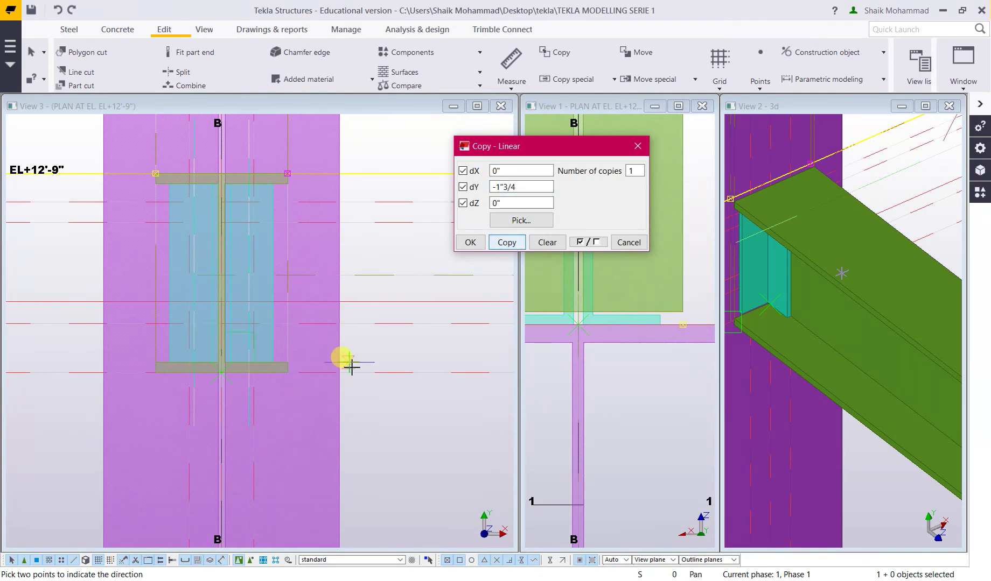
Copy the construction line at the beam's bottom flange upward with dY 1"3/4, and finish the linear copy.
{"action": "left_click", "coordinate": [370, 356]}
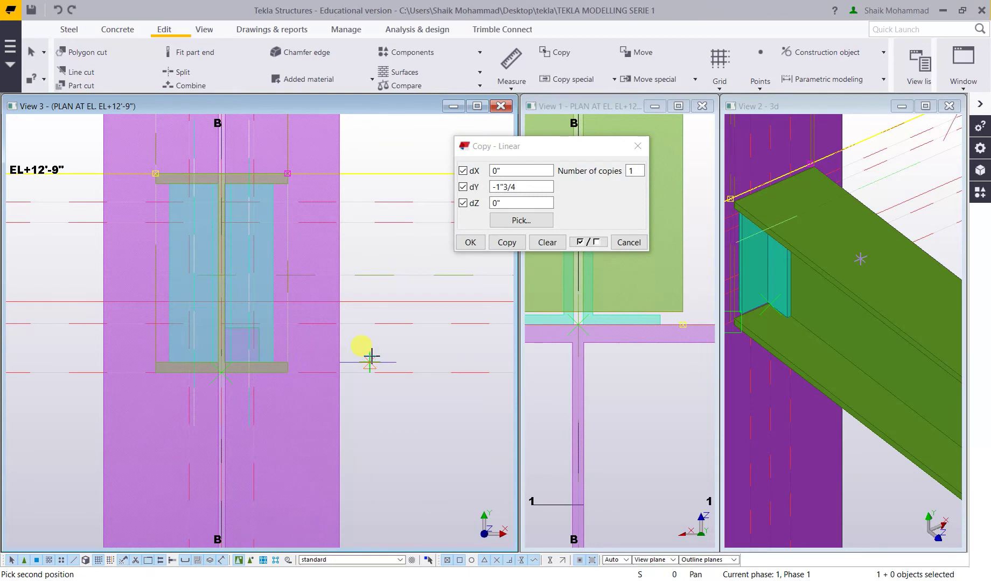
{"action": "left_click", "coordinate": [373, 374]}
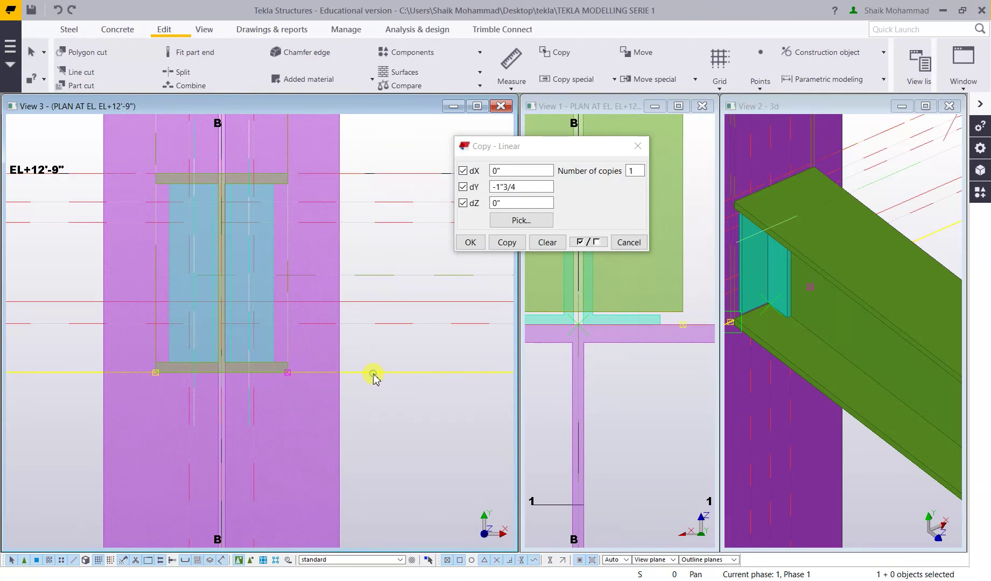
{"action": "left_click", "coordinate": [499, 188]}
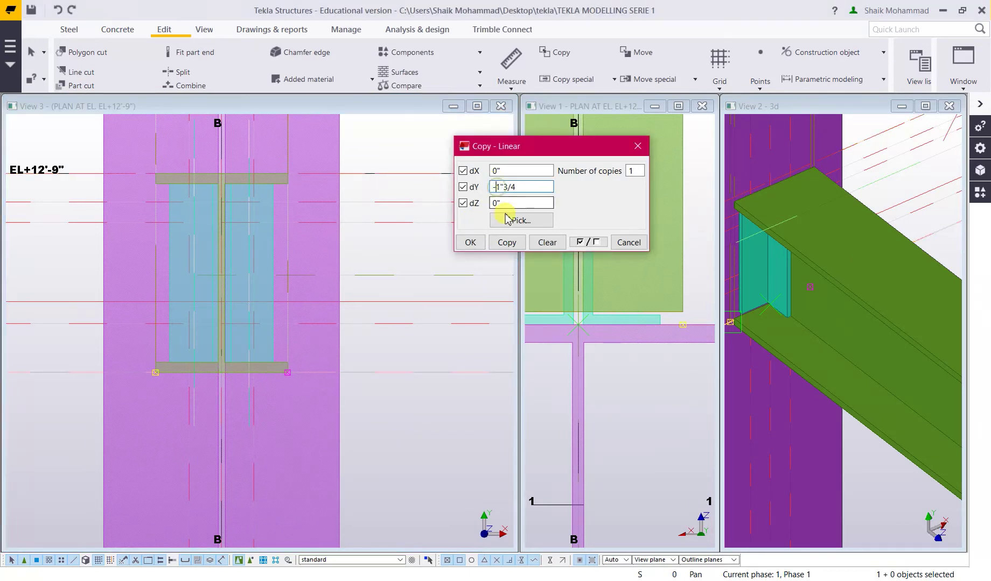
{"action": "key", "text": "BackSpace"}
{"action": "left_click", "coordinate": [506, 242]}
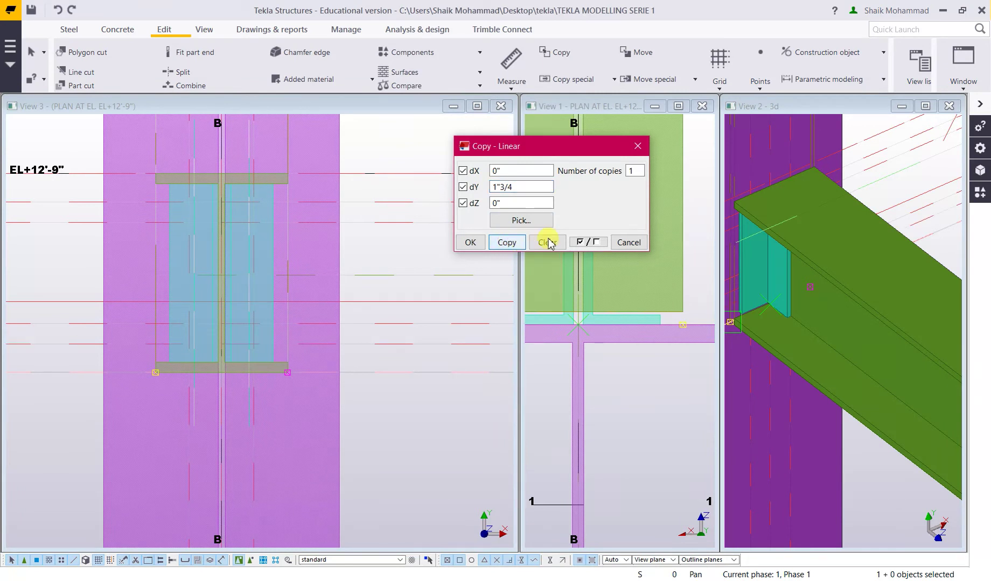
{"action": "left_click", "coordinate": [628, 243]}
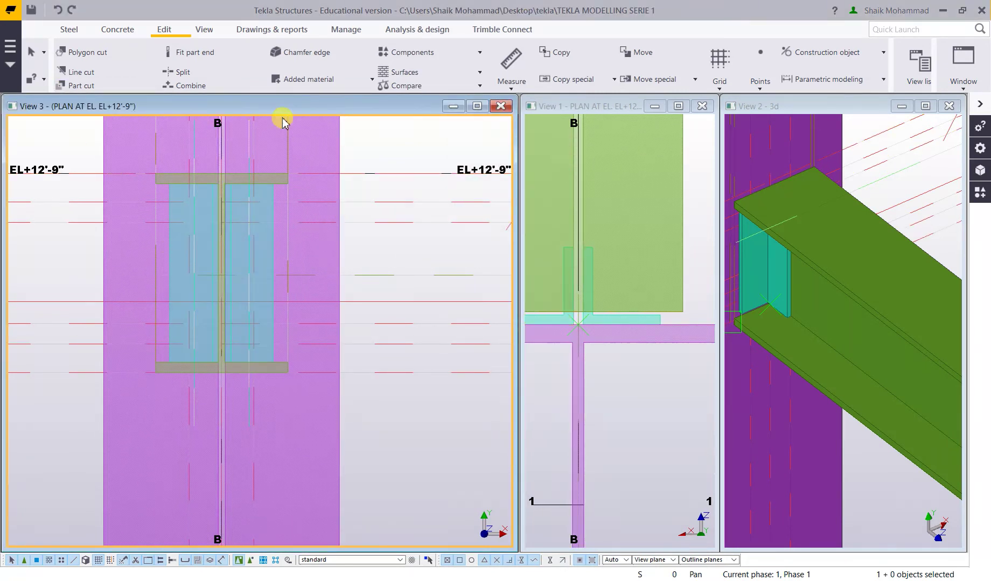
Line-cut the upper end of the clip angle right of the web along the construction line 1"3/4 below the top of the beam.
{"action": "left_click", "coordinate": [78, 72]}
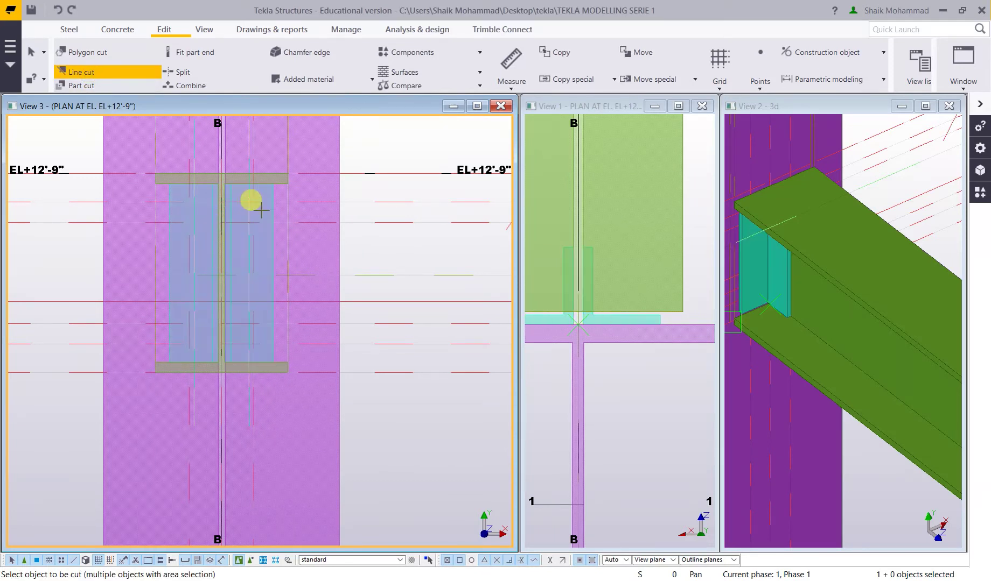
{"action": "scroll", "coordinate": [183, 194], "scroll_direction": "up", "scroll_amount": 3}
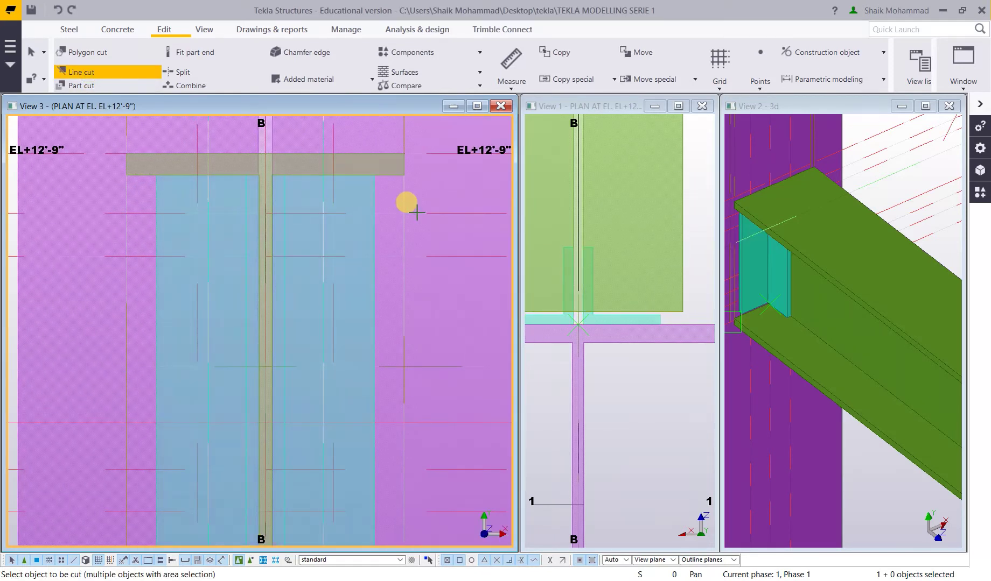
{"action": "left_click", "coordinate": [376, 195]}
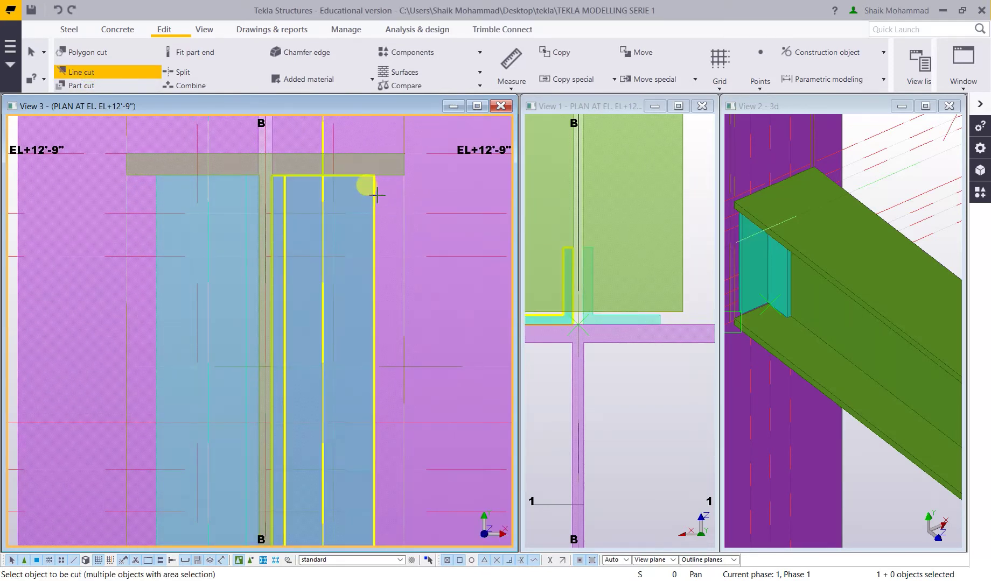
{"action": "left_click", "coordinate": [271, 212]}
{"action": "left_click", "coordinate": [375, 215]}
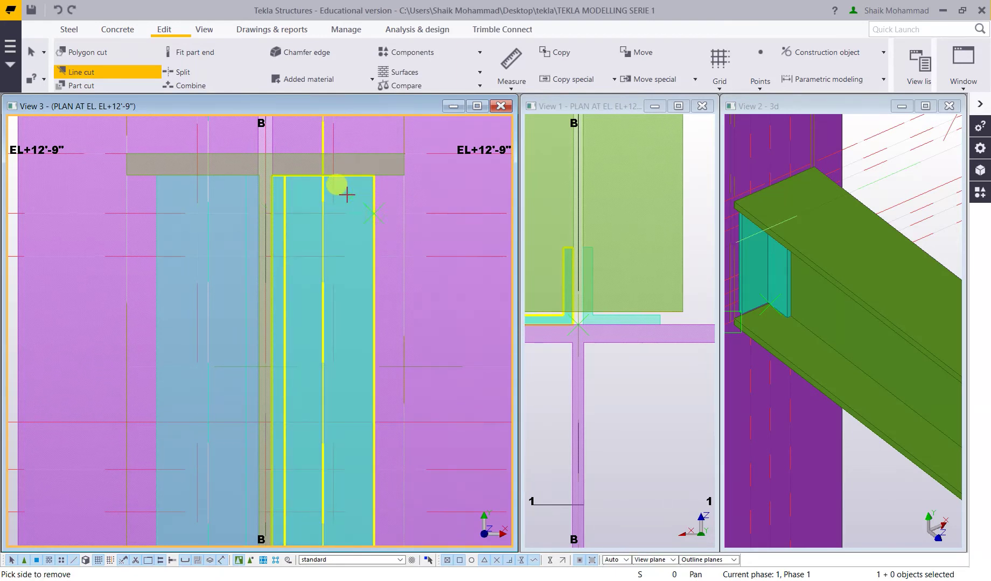
{"action": "left_click", "coordinate": [340, 193]}
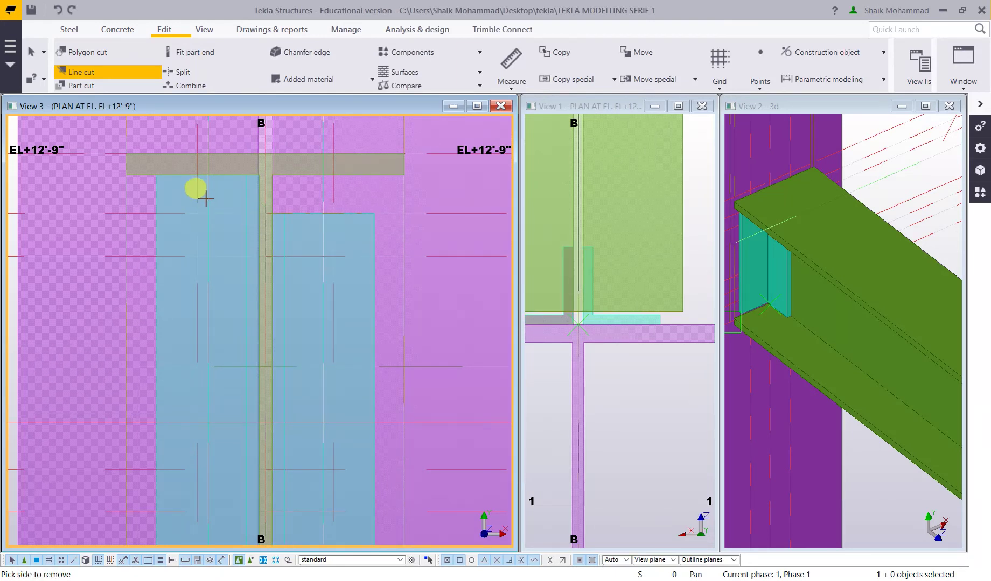
Line-cut the upper end of the clip angle left of the web along the same upper construction line.
{"action": "left_click", "coordinate": [157, 194]}
{"action": "left_click", "coordinate": [267, 214]}
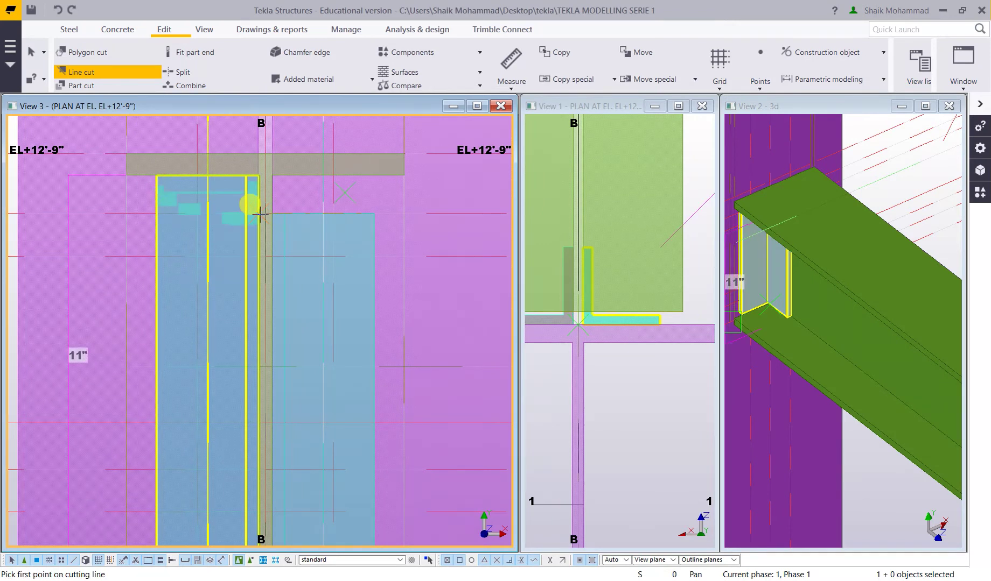
{"action": "left_click", "coordinate": [125, 214]}
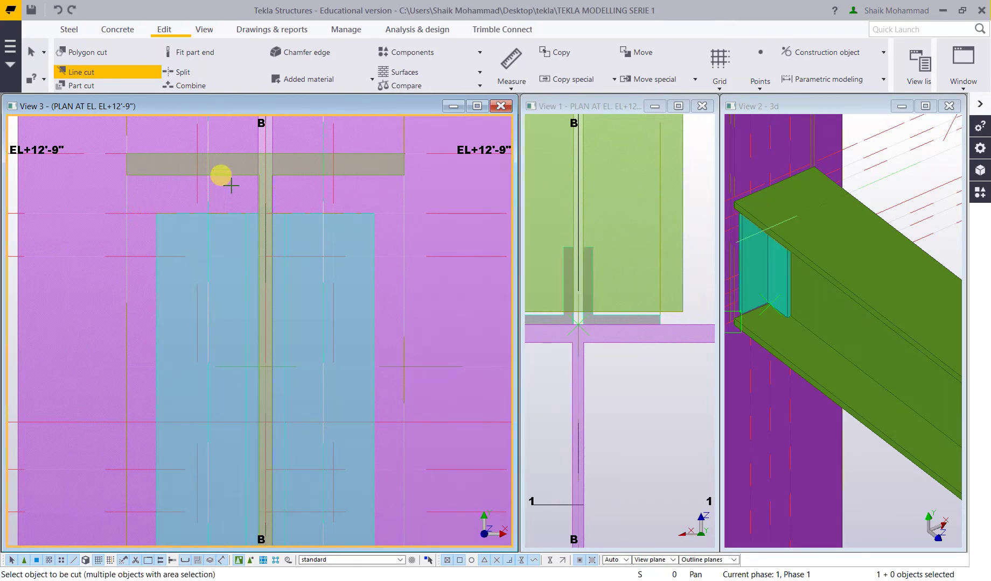
Line-cut the lower end of the clip angle left of the web along the construction line 1"3/4 above the beam's bottom.
{"action": "scroll", "coordinate": [226, 242], "scroll_direction": "down", "scroll_amount": 3}
{"action": "scroll", "coordinate": [193, 329], "scroll_direction": "up", "scroll_amount": 4}
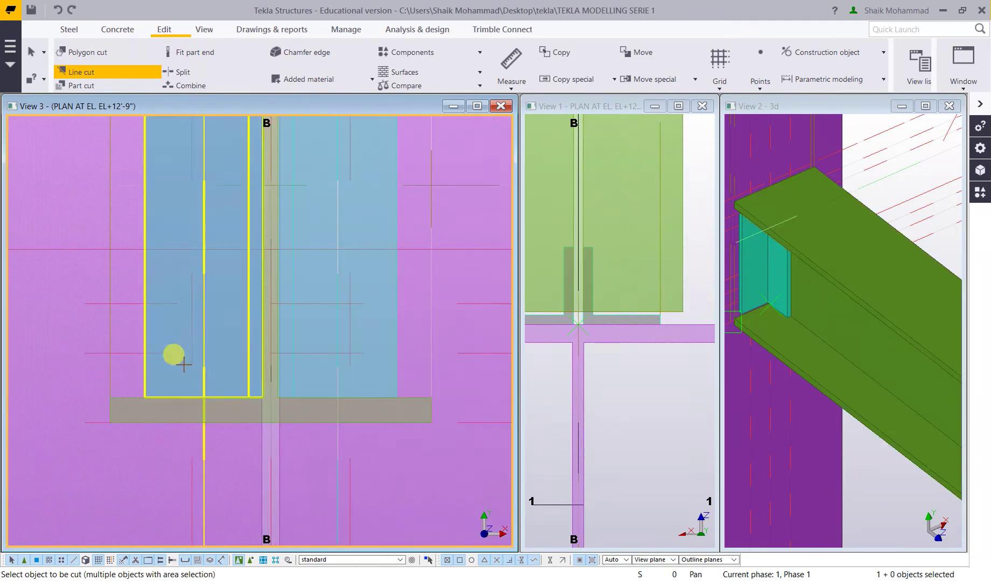
{"action": "left_click", "coordinate": [153, 368]}
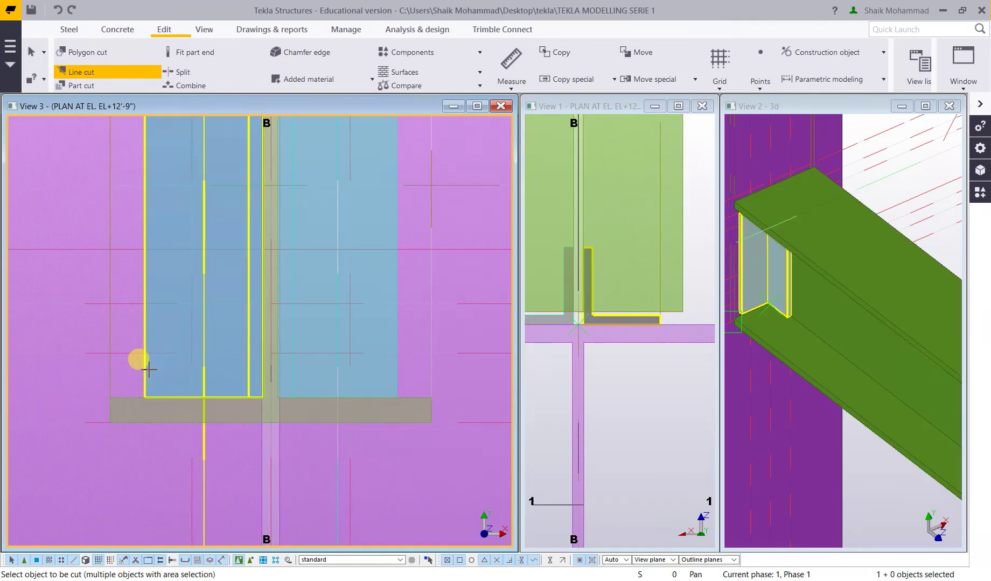
{"action": "left_click", "coordinate": [107, 356]}
{"action": "left_click", "coordinate": [270, 354]}
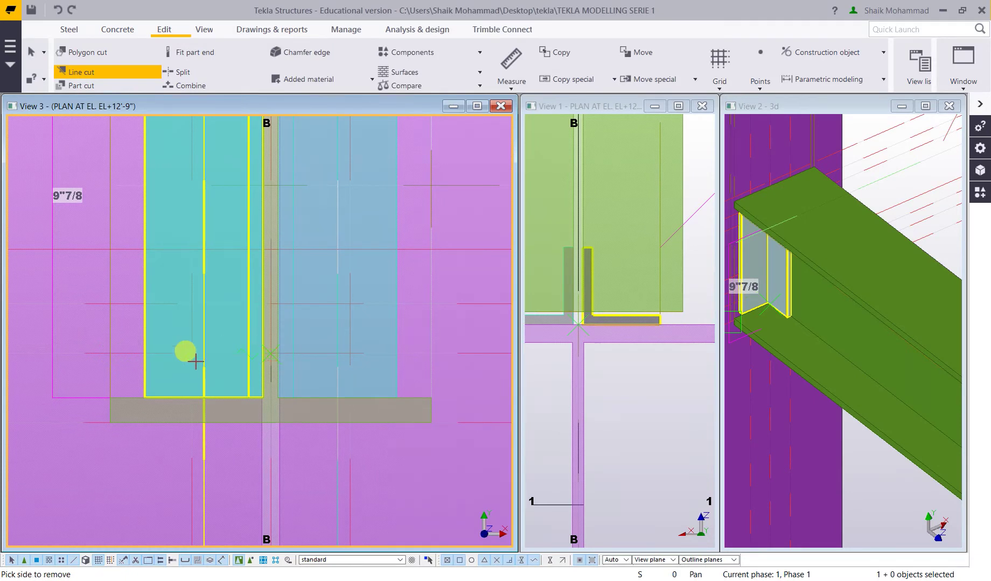
{"action": "left_click", "coordinate": [169, 381]}
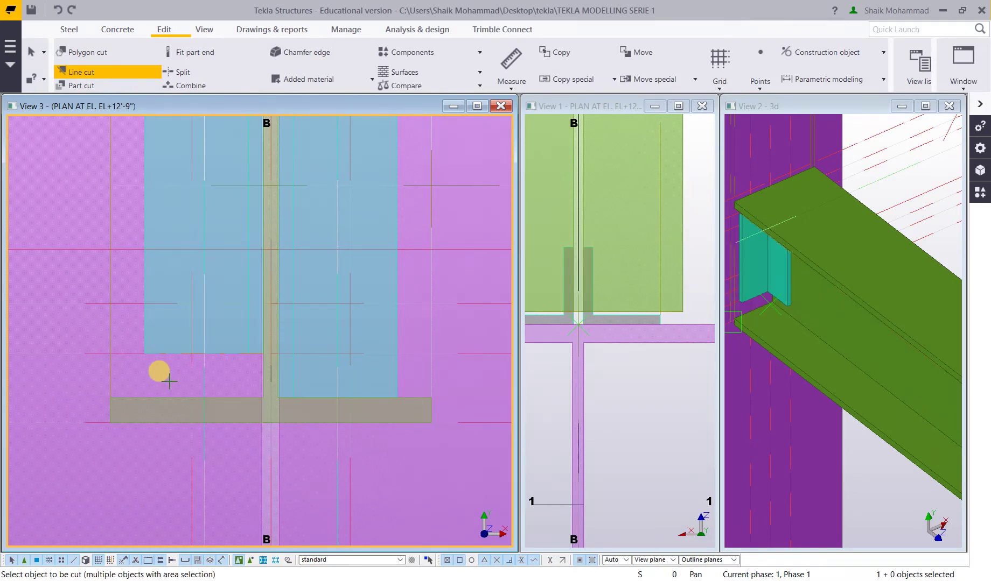
Line-cut the lower end of the clip angle right of the web along the same lower construction line, and end the cutting command.
{"action": "left_click", "coordinate": [290, 371]}
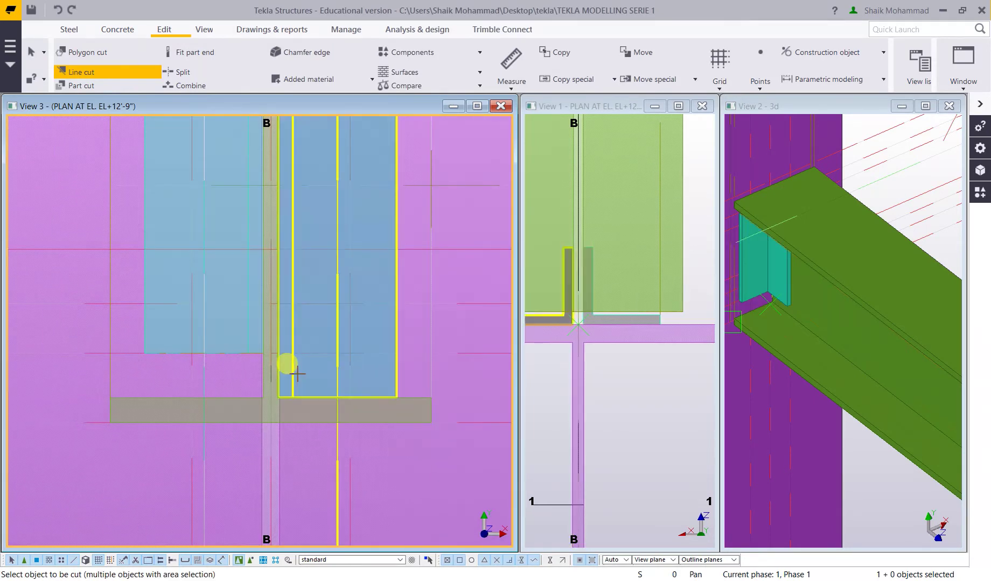
{"action": "left_click", "coordinate": [278, 354]}
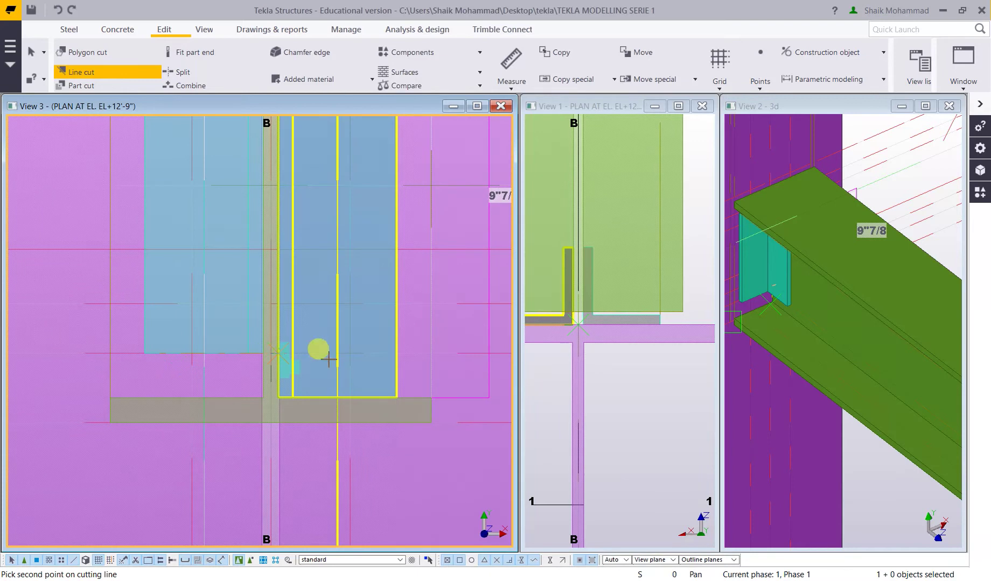
{"action": "left_click", "coordinate": [399, 355]}
{"action": "left_click", "coordinate": [356, 380]}
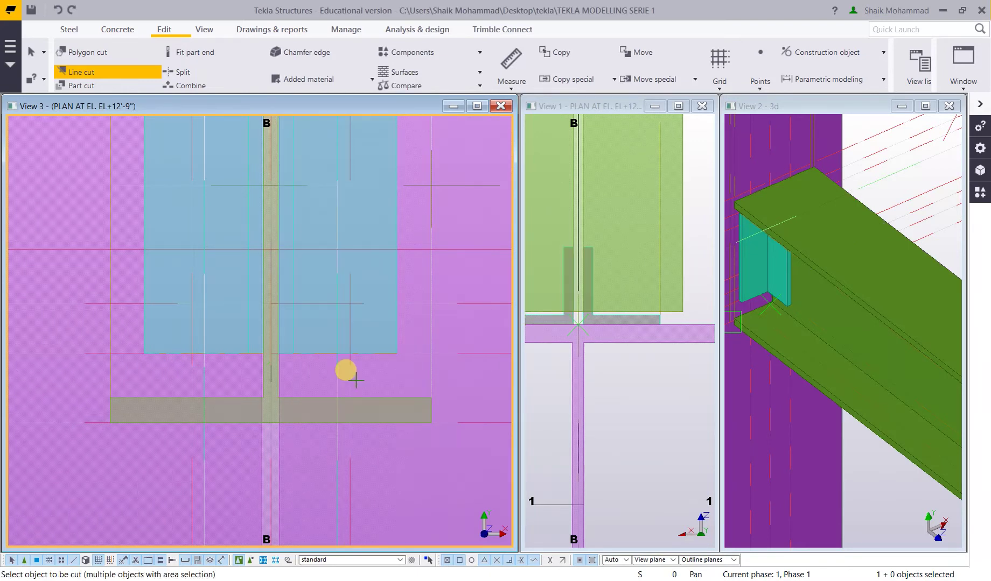
{"action": "key", "text": "Escape"}
Open the steel bolt properties and set the bolt size to 3/4 for the clip-angle connection.
{"action": "scroll", "coordinate": [242, 361], "scroll_direction": "down", "scroll_amount": 3}
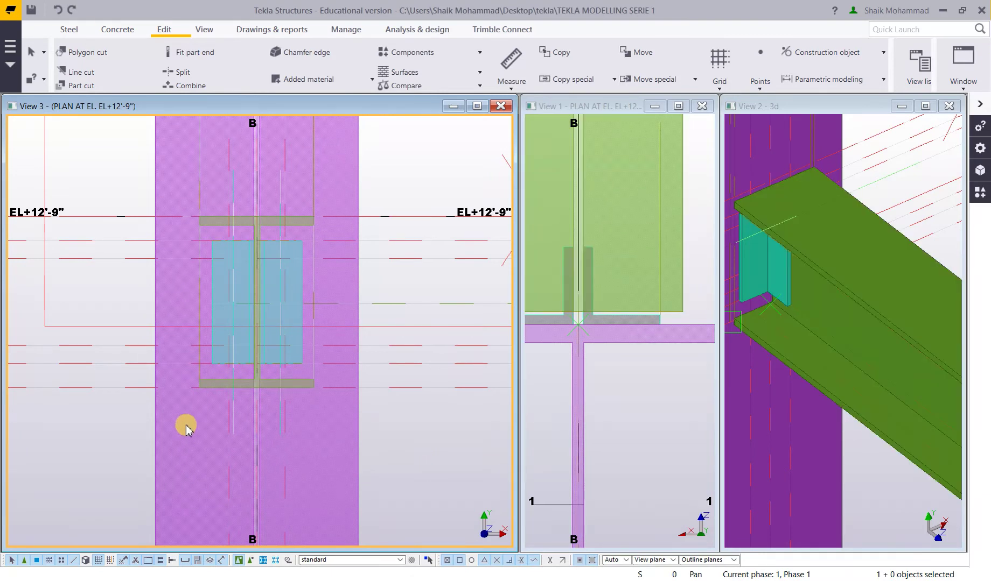
{"action": "scroll", "coordinate": [197, 299], "scroll_direction": "up", "scroll_amount": 3}
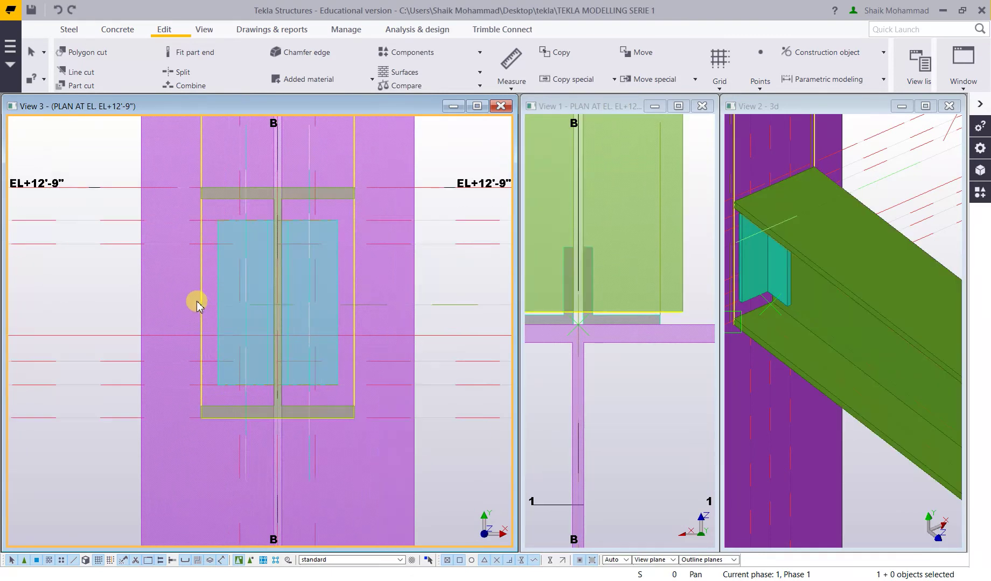
{"action": "left_click", "coordinate": [69, 30]}
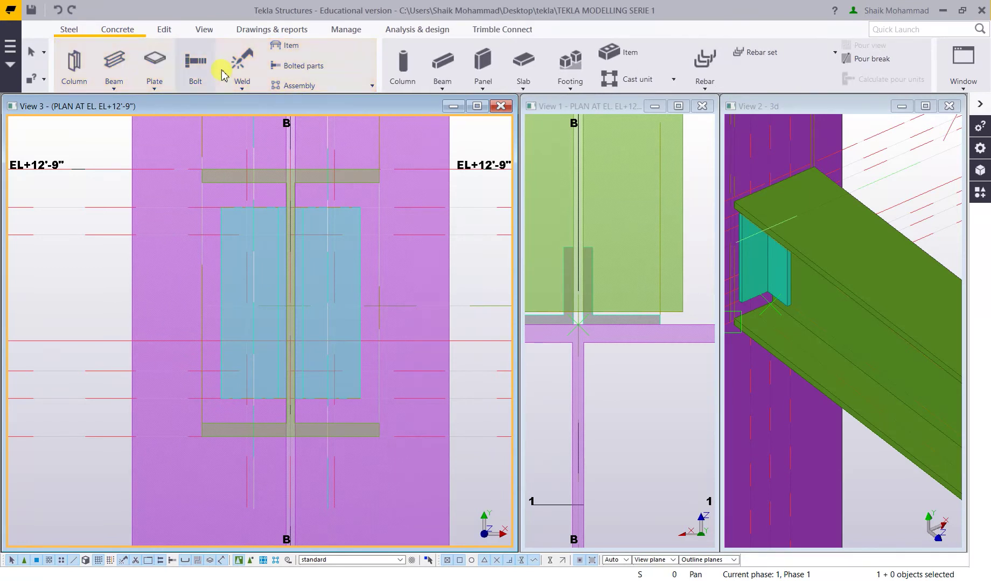
{"action": "double_click", "coordinate": [195, 62]}
{"action": "left_click", "coordinate": [627, 170]}
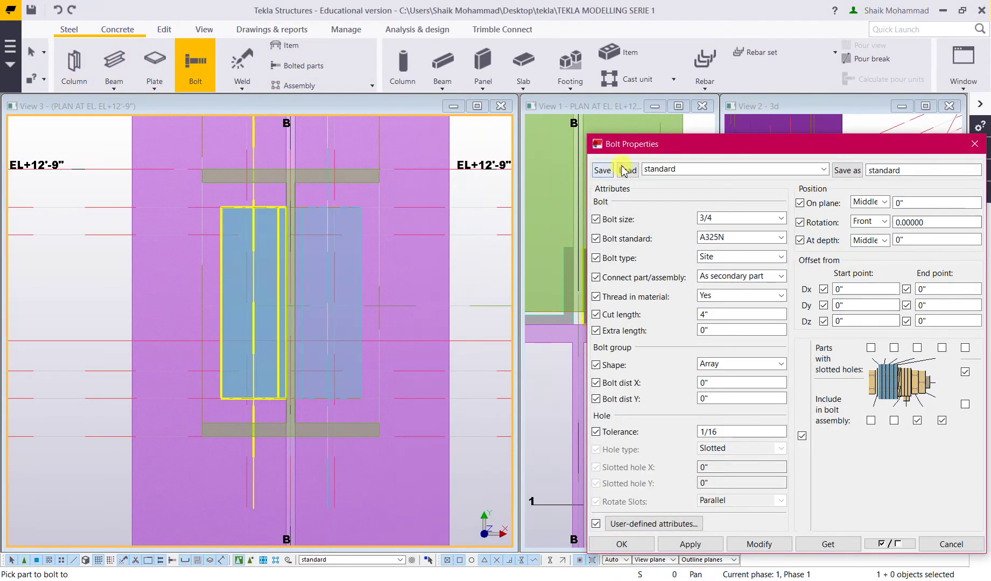
{"action": "left_click_drag", "start_coordinate": [644, 145], "coordinate": [523, 86]}
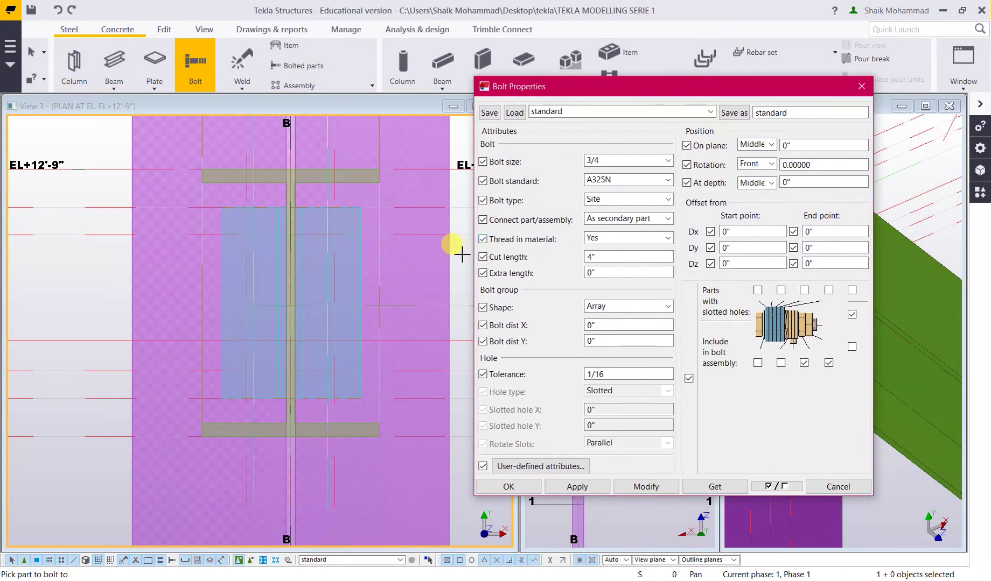
{"action": "left_click", "coordinate": [54, 290]}
{"action": "key", "text": "Escape"}
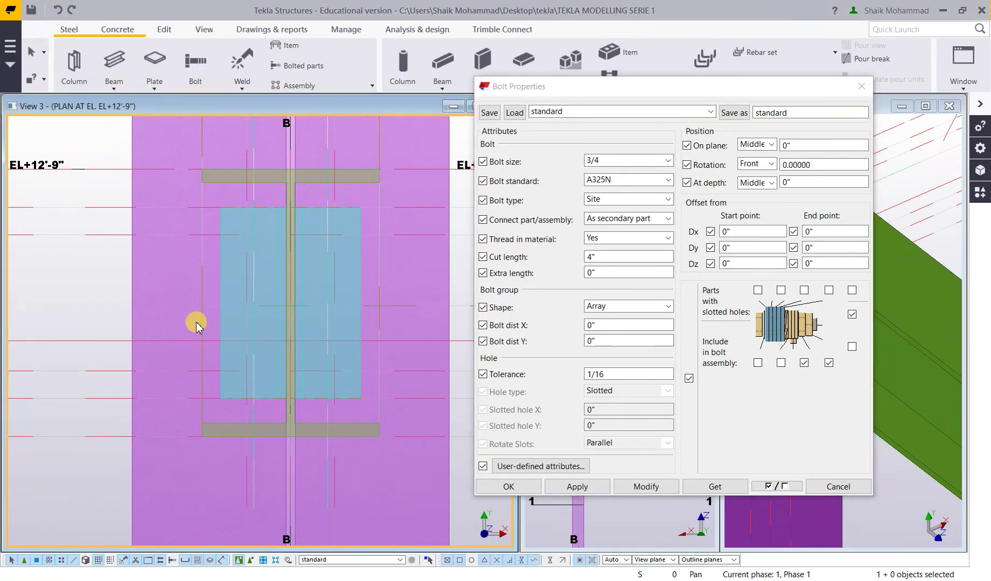
{"action": "left_click", "coordinate": [606, 160]}
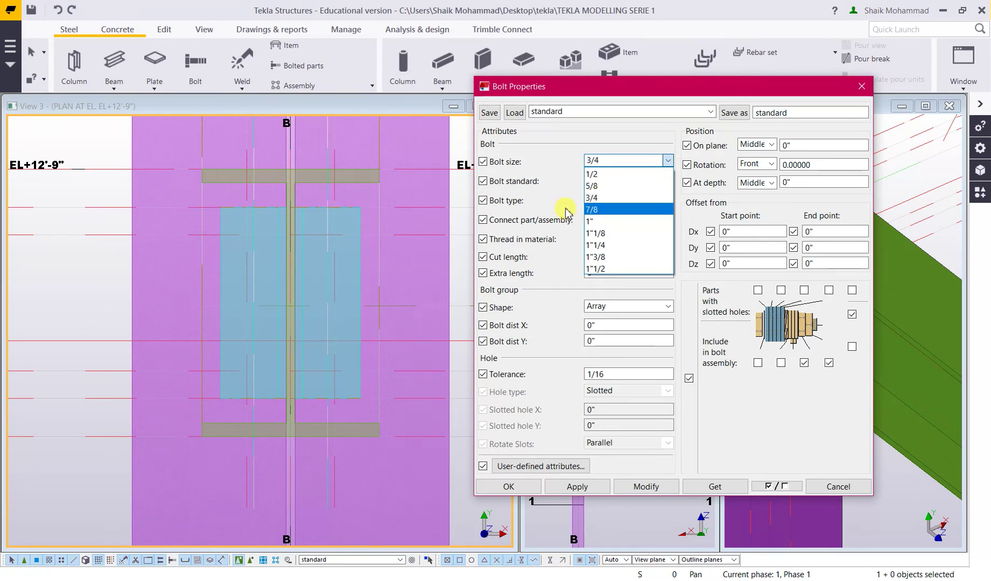
{"action": "left_click", "coordinate": [591, 186]}
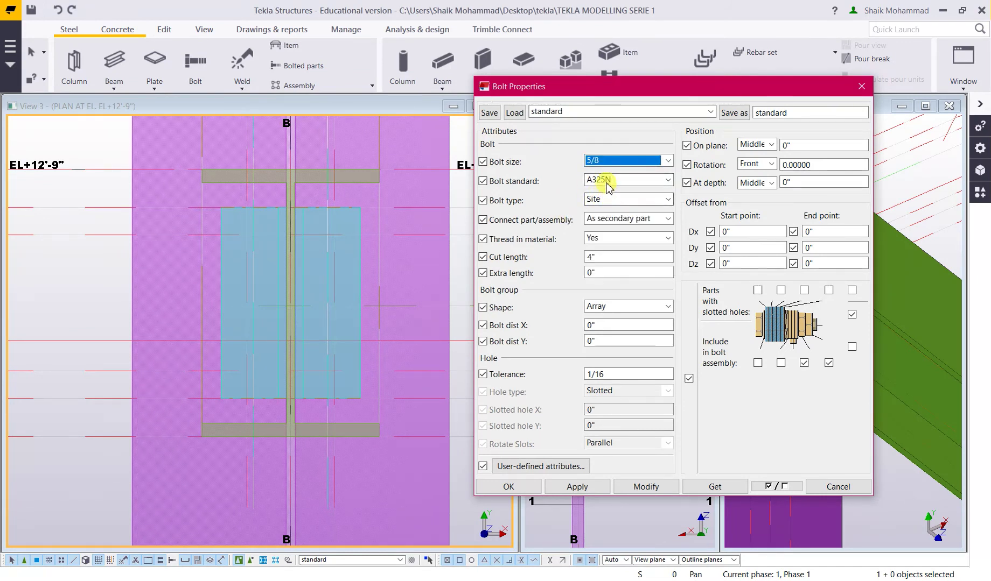
{"action": "left_click", "coordinate": [625, 161]}
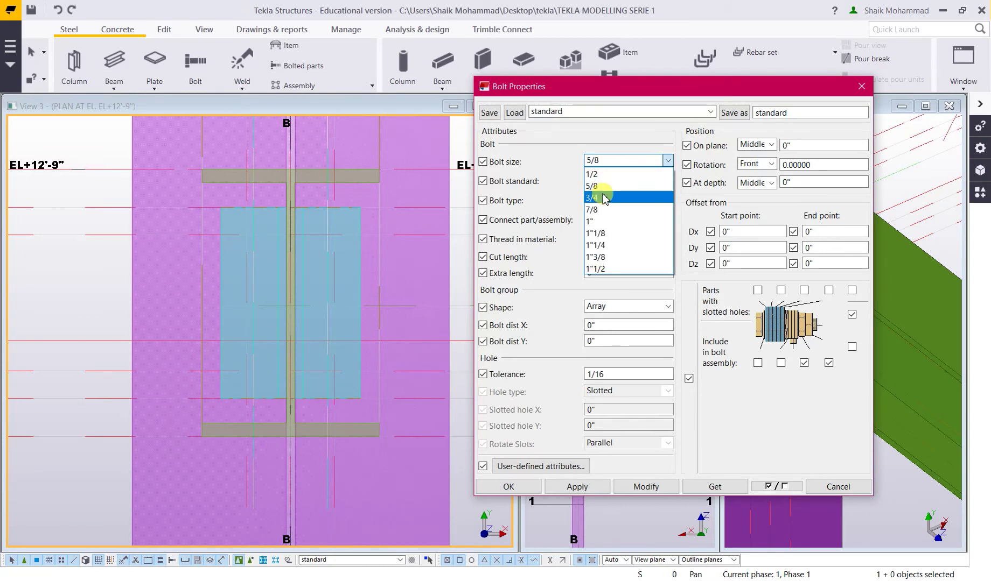
{"action": "left_click", "coordinate": [592, 198]}
{"action": "left_click", "coordinate": [354, 307]}
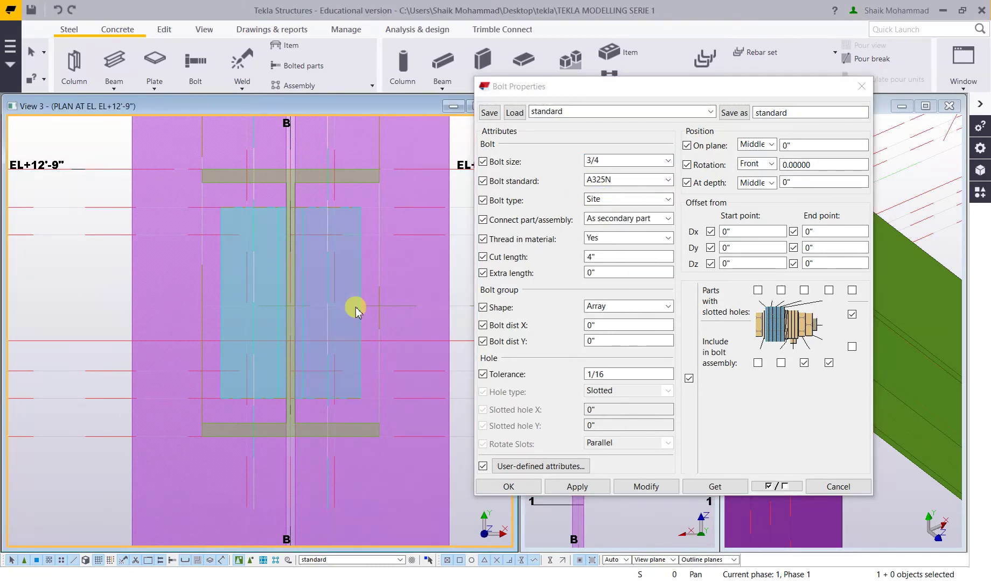
Set the bolt size to 5/8, with standard A325N, connection as secondary part and thread in material set to Yes.
{"action": "left_click", "coordinate": [606, 158]}
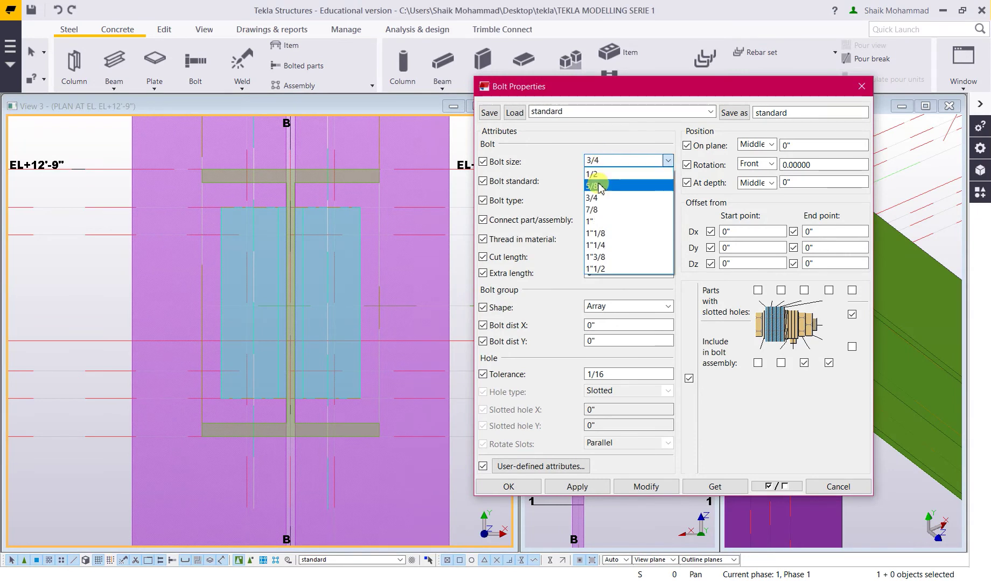
{"action": "left_click", "coordinate": [599, 188]}
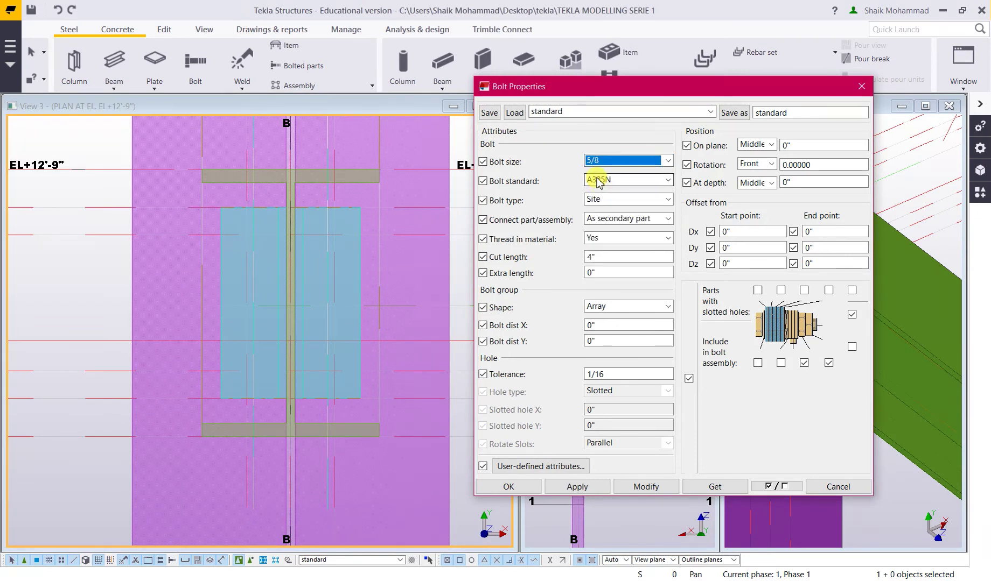
{"action": "left_click", "coordinate": [599, 182]}
{"action": "left_click", "coordinate": [597, 191]}
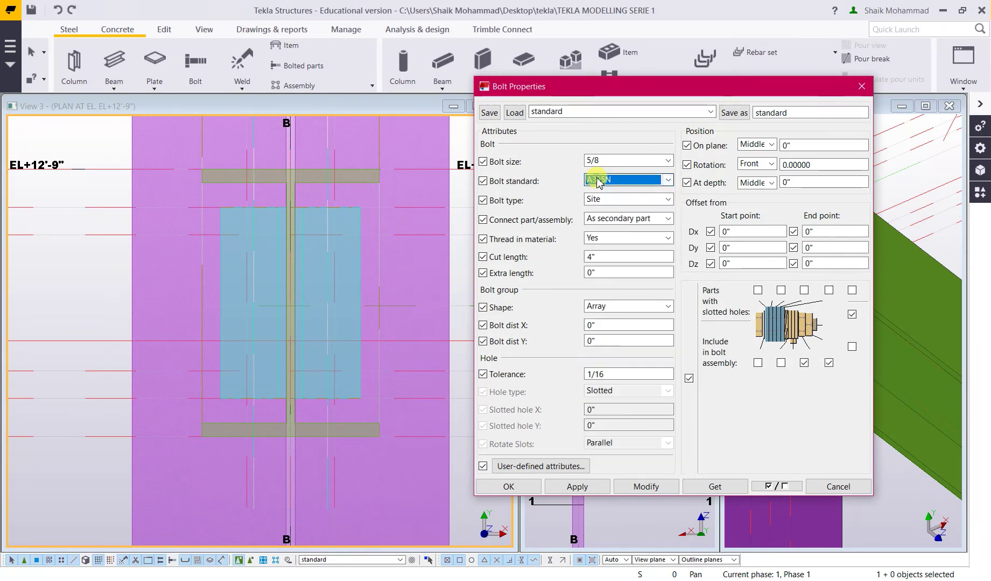
{"action": "left_click", "coordinate": [598, 221]}
{"action": "left_click", "coordinate": [598, 222]}
{"action": "left_click", "coordinate": [599, 240]}
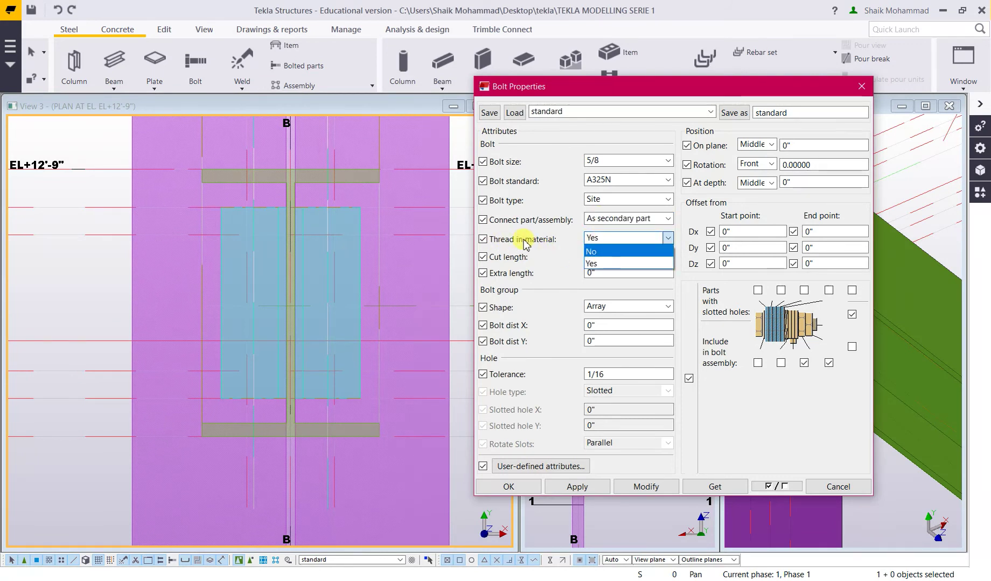
{"action": "left_click", "coordinate": [595, 263]}
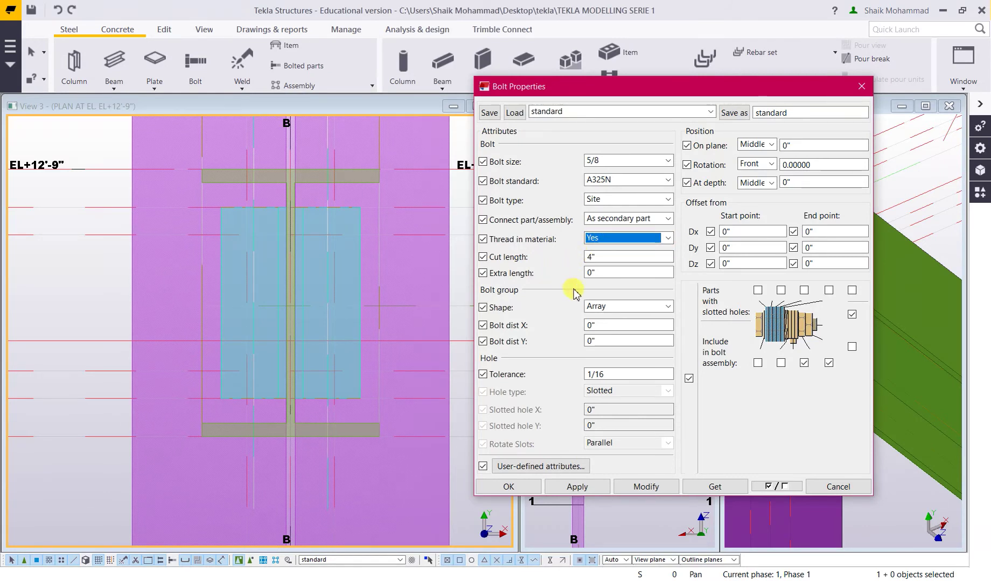
Define the bolt group as an array with X spacing 2*3" and Y spacing 0".
{"action": "left_click", "coordinate": [593, 308]}
{"action": "left_click", "coordinate": [592, 318]}
{"action": "left_click", "coordinate": [600, 327]}
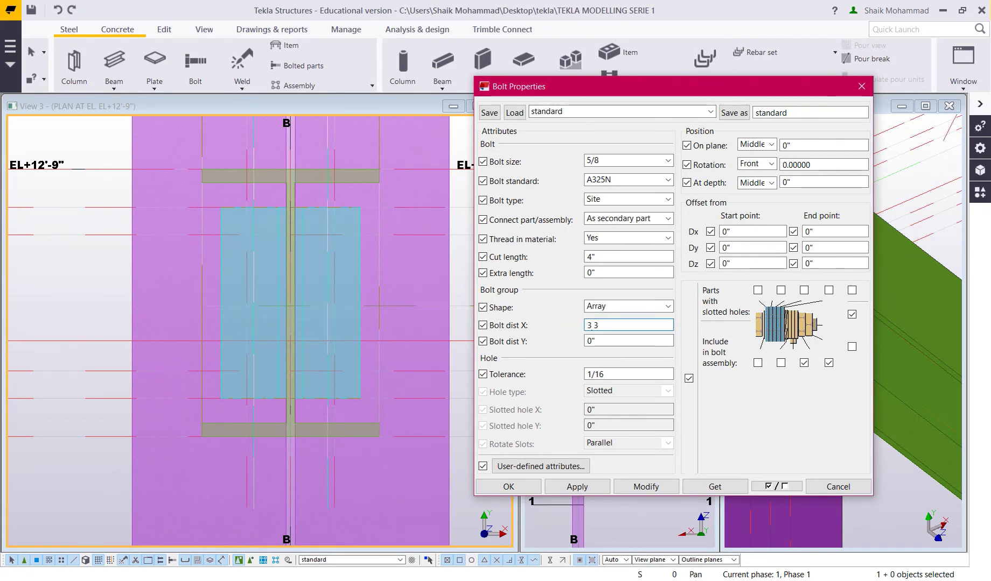
{"action": "left_click", "coordinate": [612, 345]}
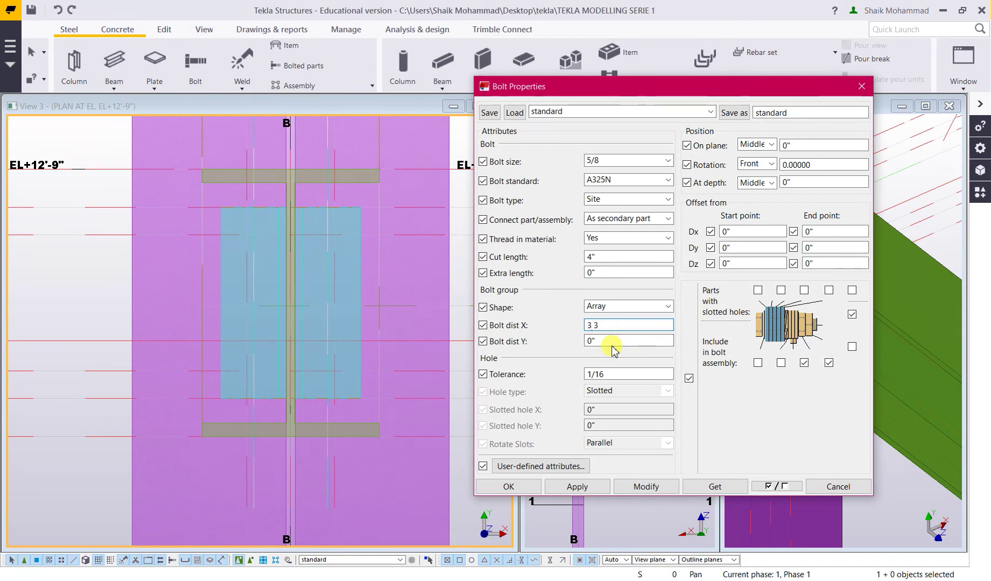
{"action": "left_click", "coordinate": [611, 344]}
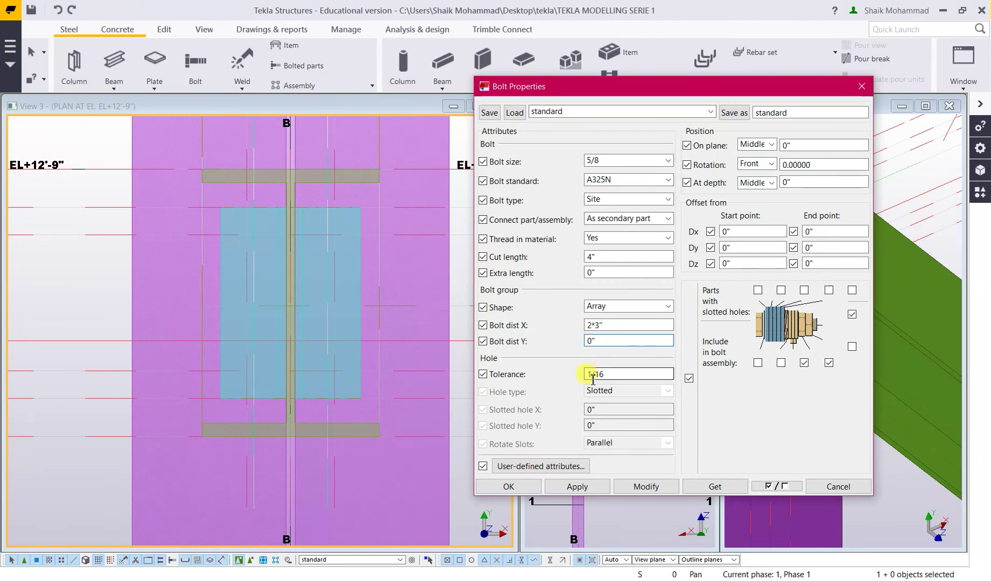
{"action": "left_click", "coordinate": [329, 254]}
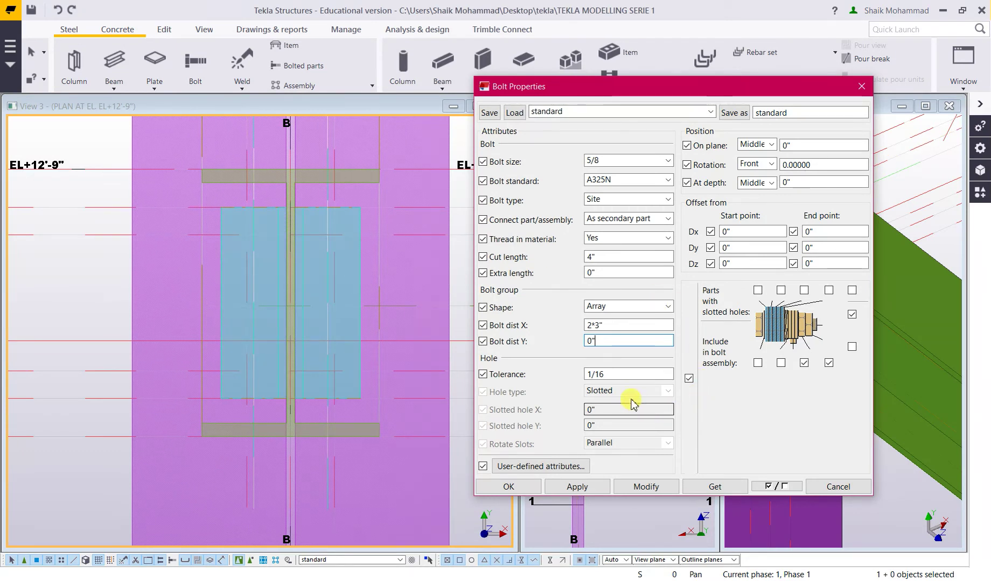
Set the bolt hole tolerance to 1/2, then accept the bolt properties.
{"action": "left_click_drag", "start_coordinate": [613, 374], "coordinate": [596, 377]}
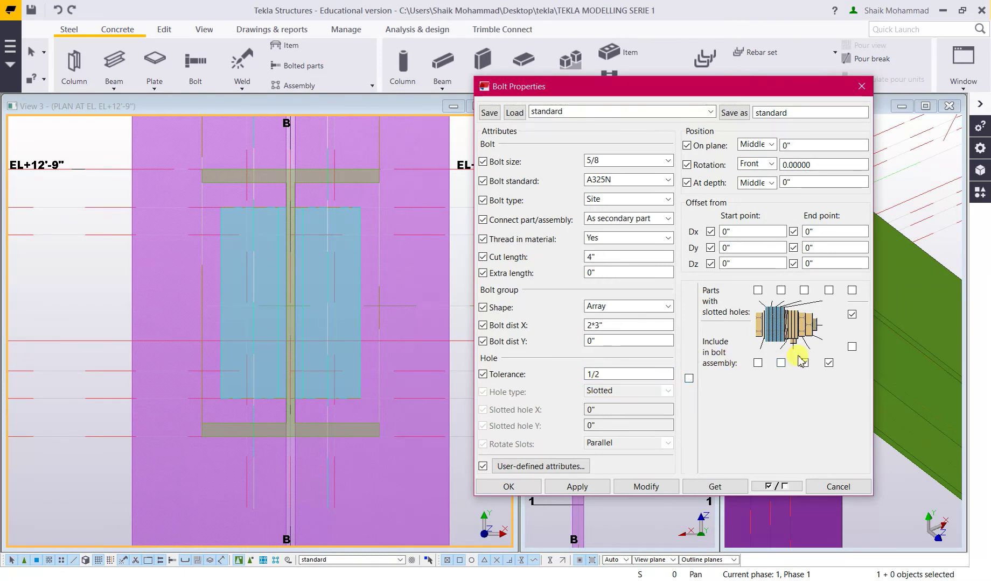
{"action": "left_click", "coordinate": [634, 487]}
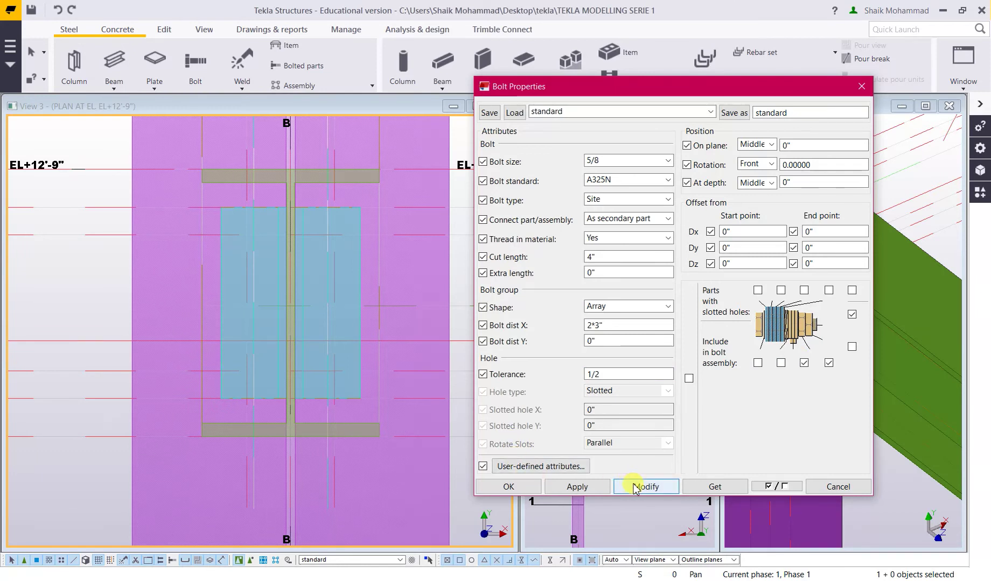
{"action": "left_click", "coordinate": [530, 488]}
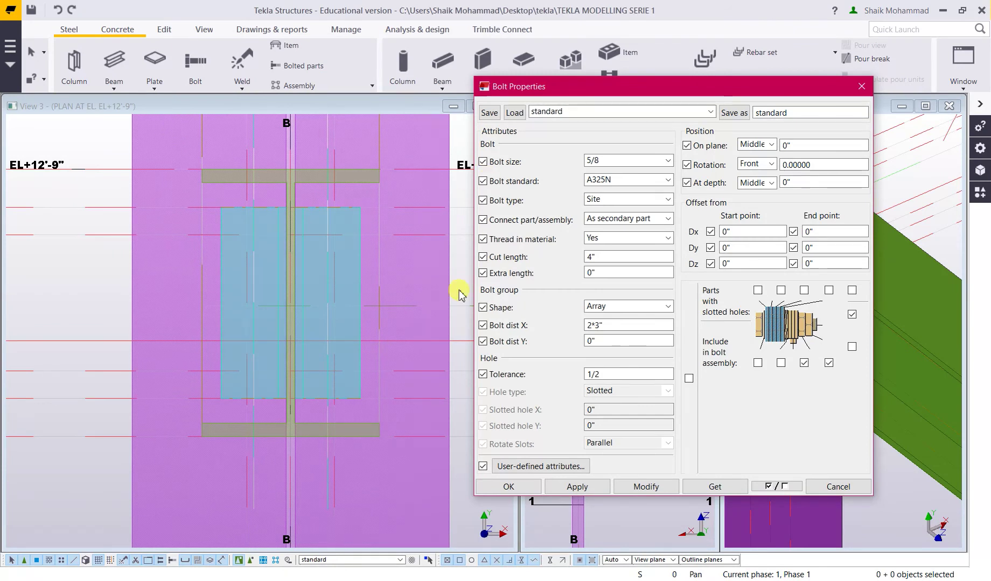
{"action": "left_click", "coordinate": [512, 486]}
{"action": "left_click", "coordinate": [623, 377]}
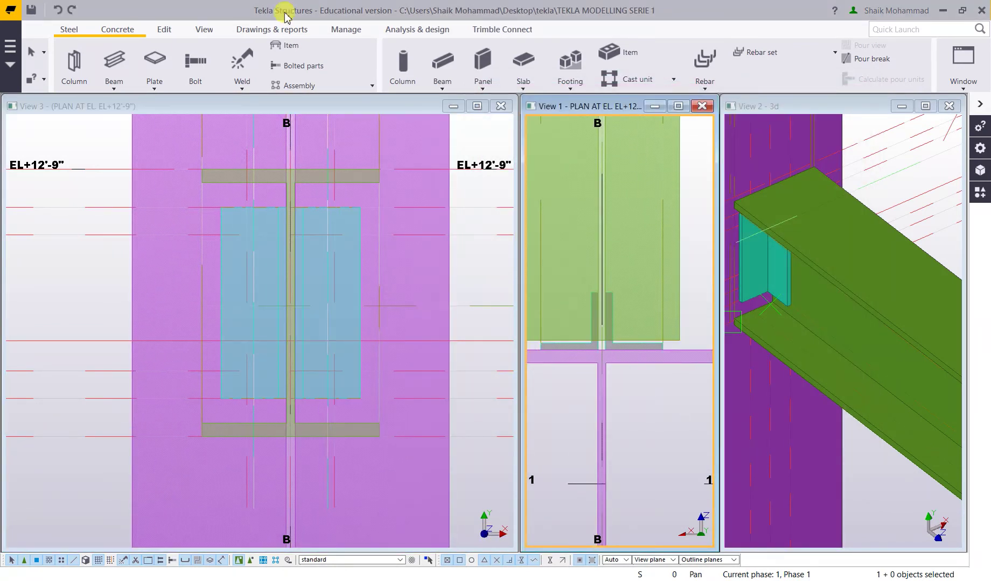
Bolt the clip angle left of the web to the column flange between its upper and lower gauge-line intersections.
{"action": "left_click", "coordinate": [195, 61]}
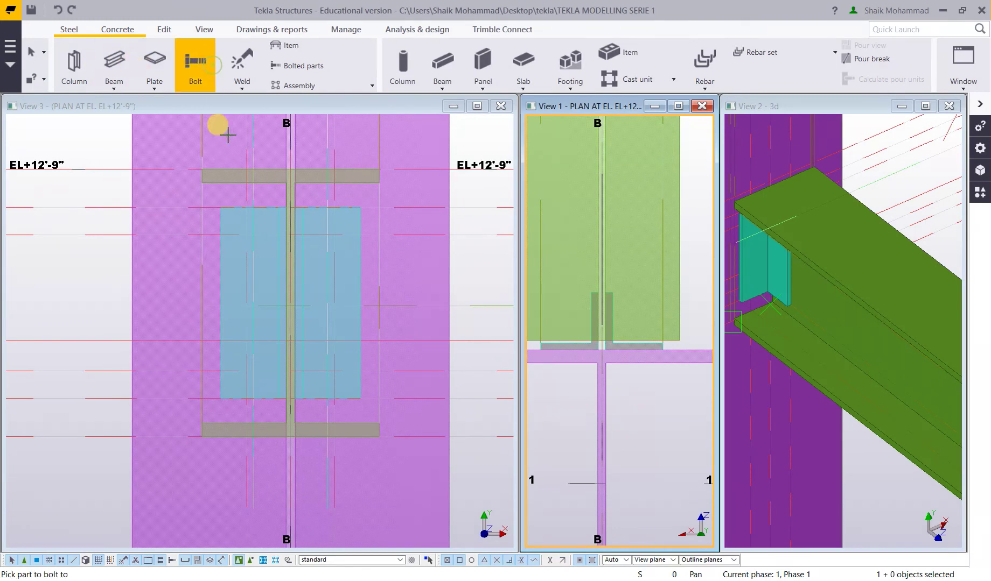
{"action": "scroll", "coordinate": [271, 218], "scroll_direction": "up", "scroll_amount": 2}
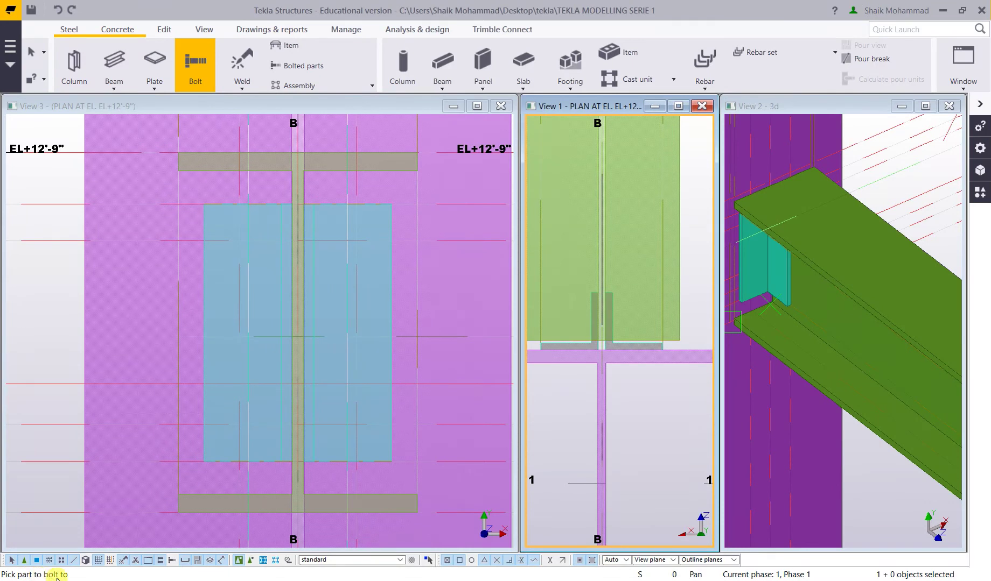
{"action": "left_click", "coordinate": [206, 228]}
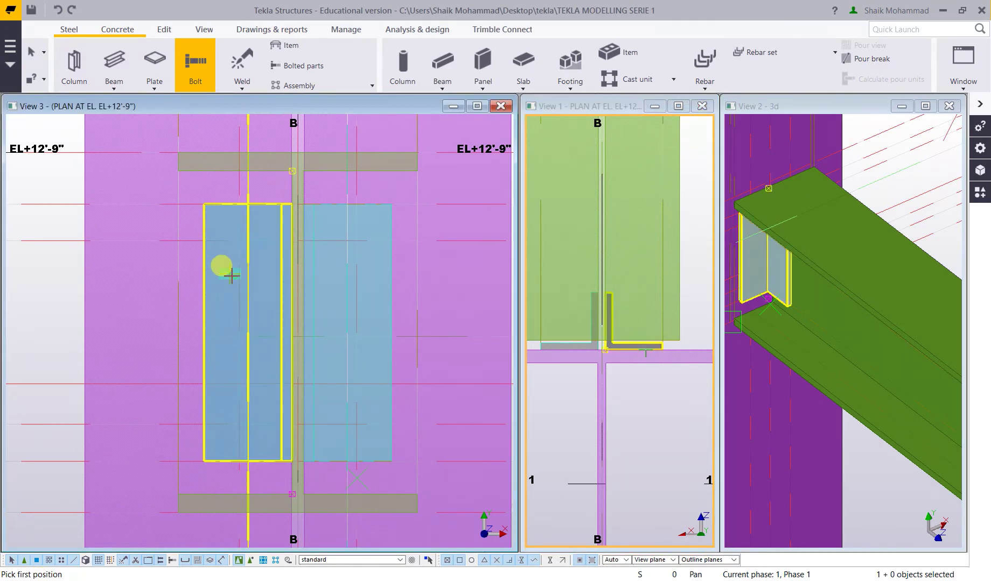
{"action": "left_click", "coordinate": [243, 244]}
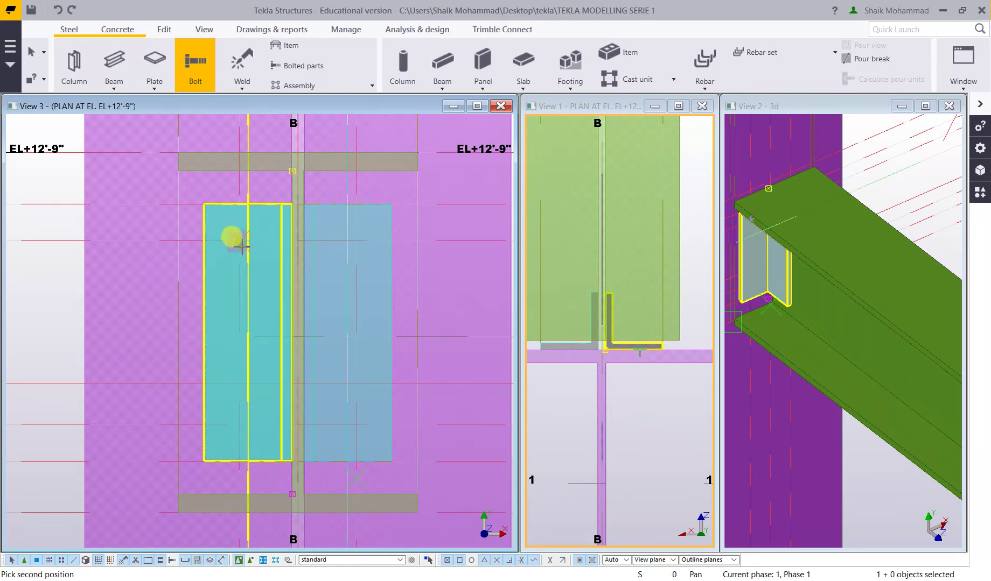
{"action": "left_click", "coordinate": [241, 428]}
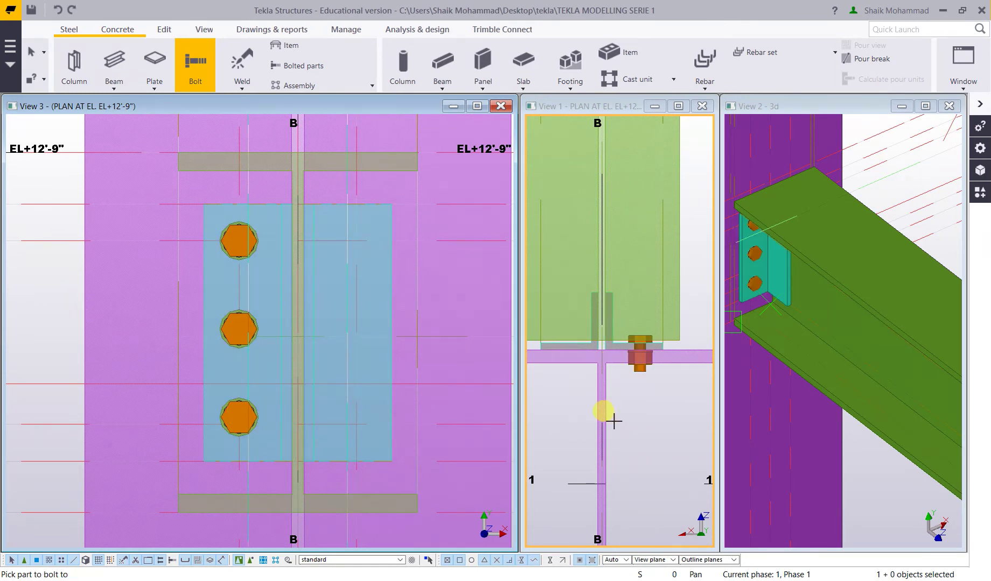
{"action": "key", "text": "Escape"}
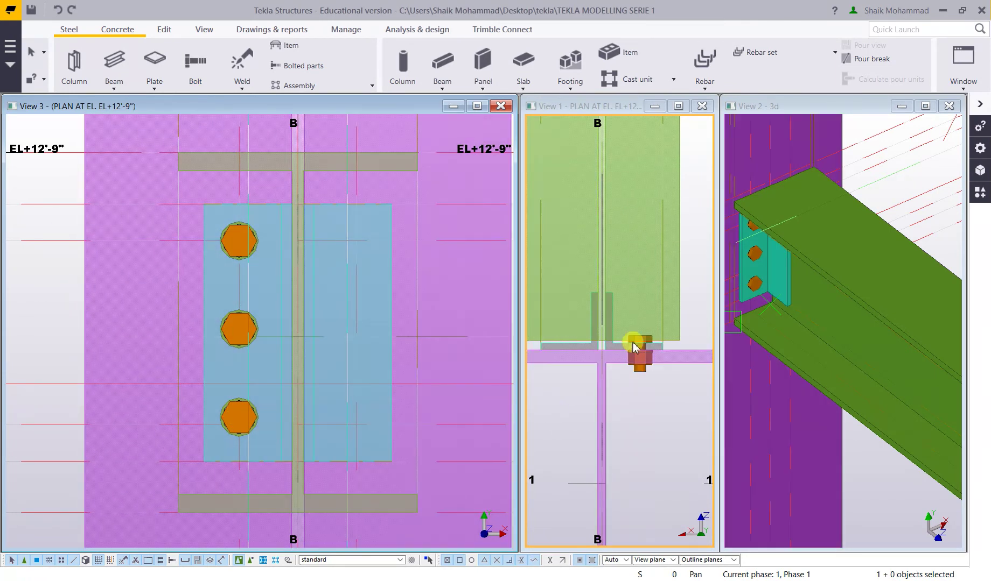
Review the new bolt group in the plan view and check its rotation setting in the bolt properties.
{"action": "scroll", "coordinate": [666, 366], "scroll_direction": "up", "scroll_amount": 3}
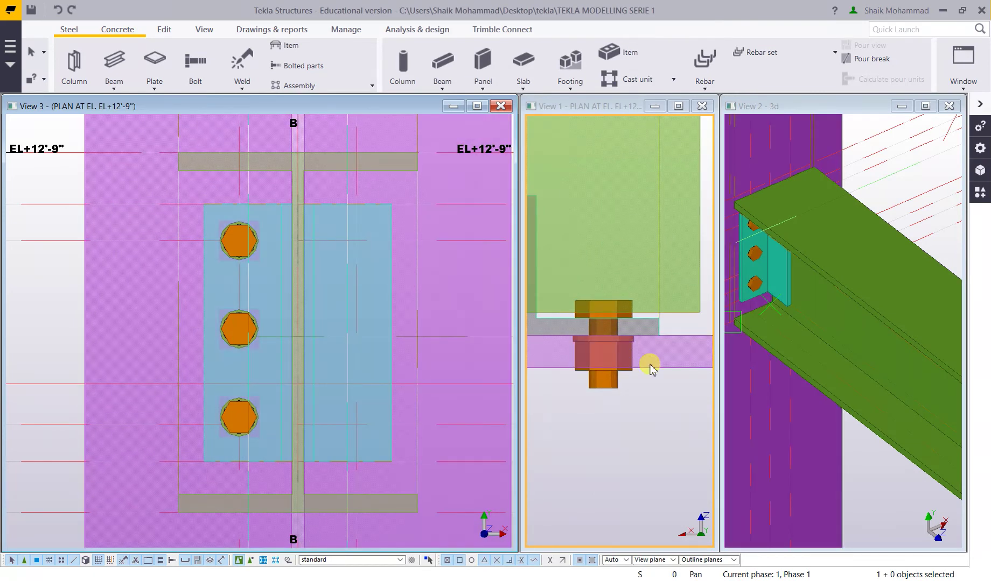
{"action": "double_click", "coordinate": [604, 386]}
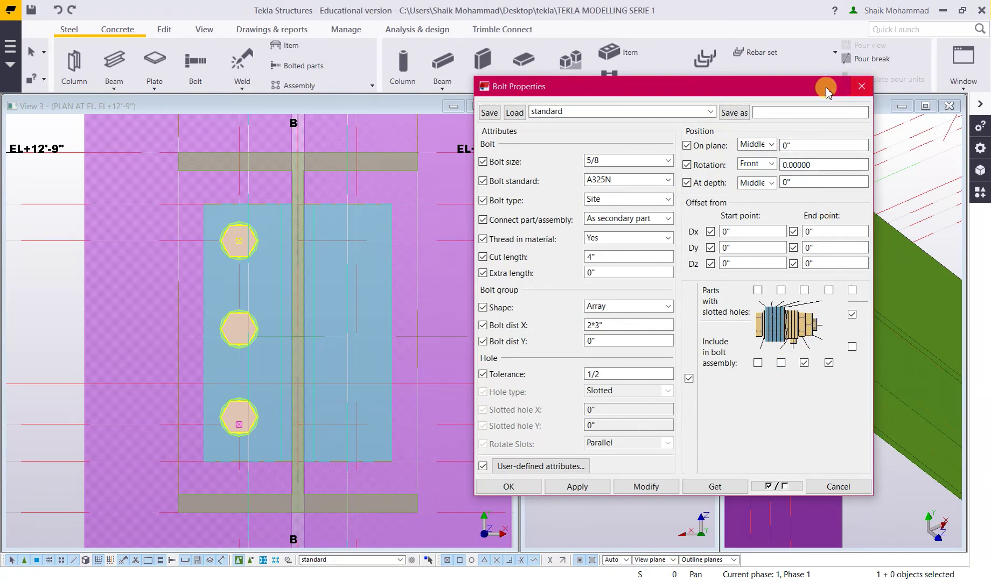
{"action": "left_click_drag", "start_coordinate": [826, 89], "coordinate": [832, 130]}
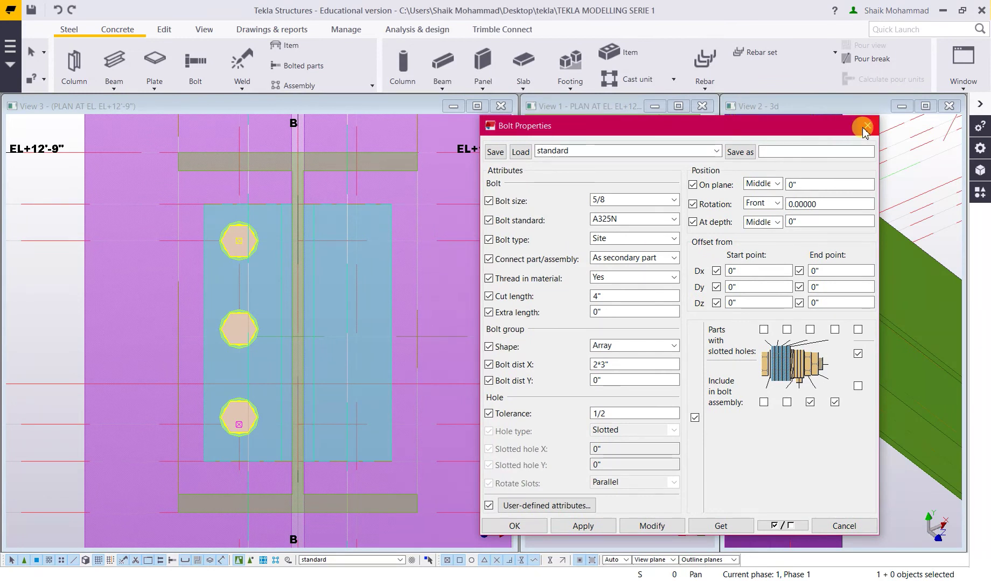
{"action": "left_click", "coordinate": [767, 203]}
{"action": "left_click", "coordinate": [769, 203]}
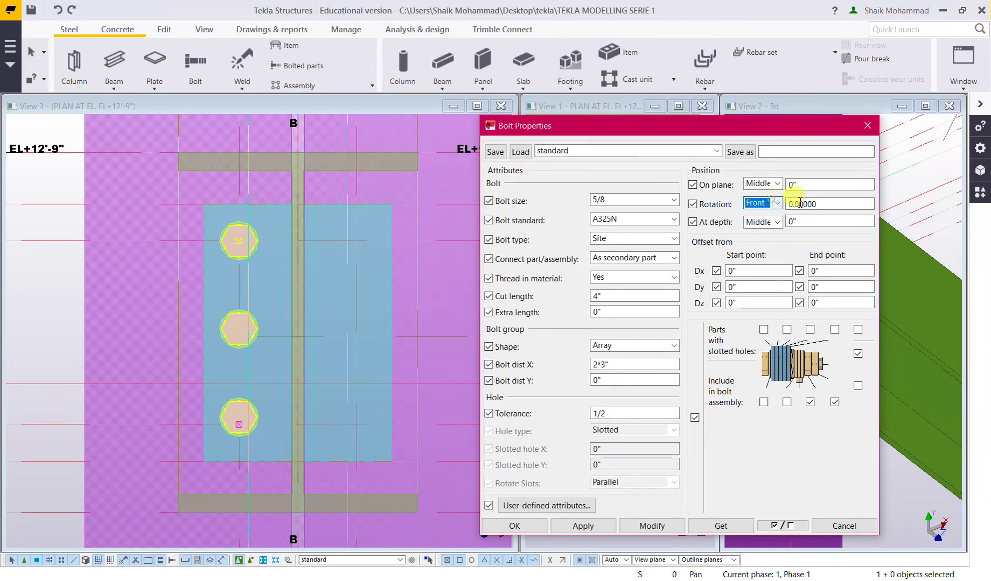
{"action": "left_click", "coordinate": [867, 127]}
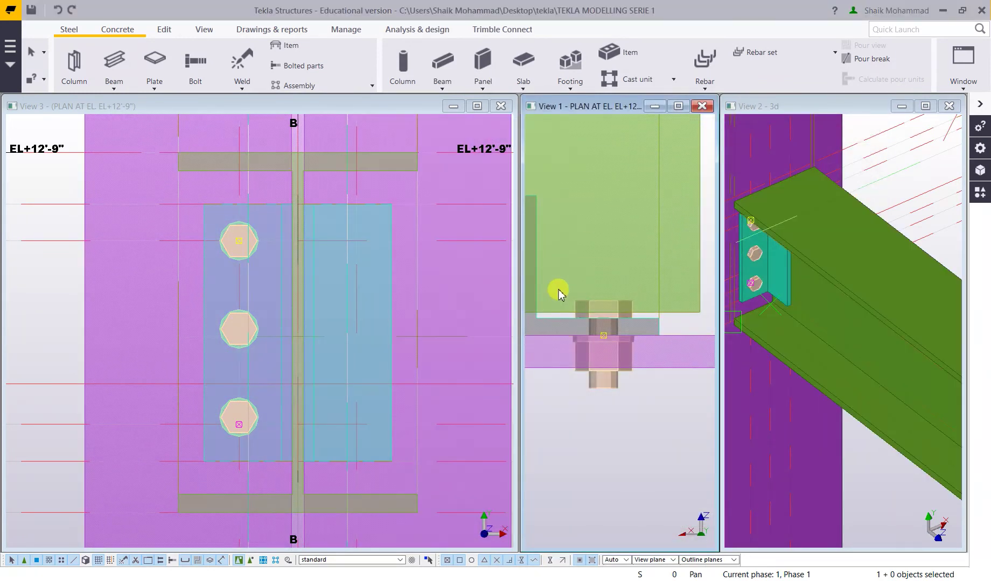
Bolt the clip angle right of the web to the column flange between its upper and lower gauge-line intersections.
{"action": "scroll", "coordinate": [269, 347], "scroll_direction": "down", "scroll_amount": 5}
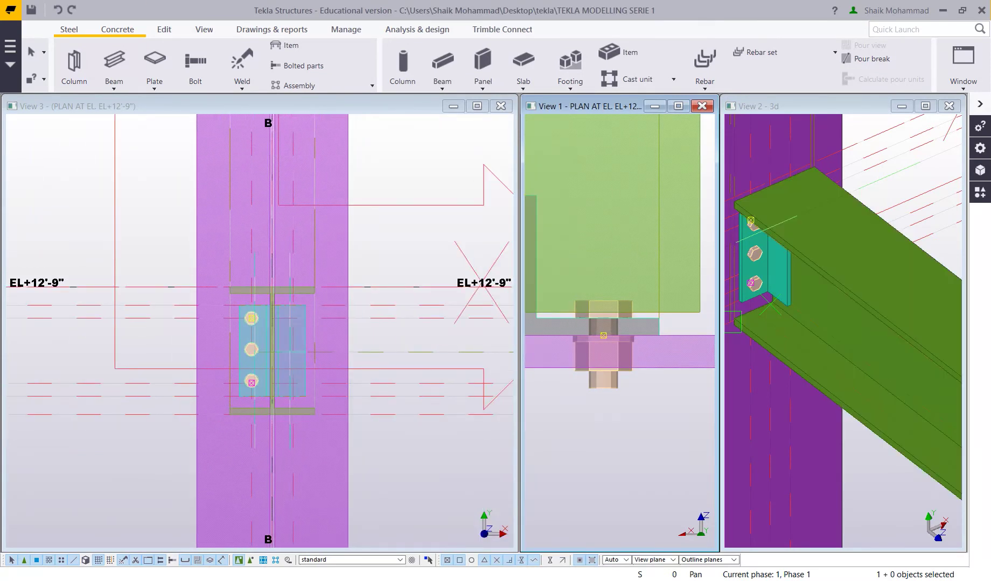
{"action": "scroll", "coordinate": [261, 367], "scroll_direction": "up", "scroll_amount": 5}
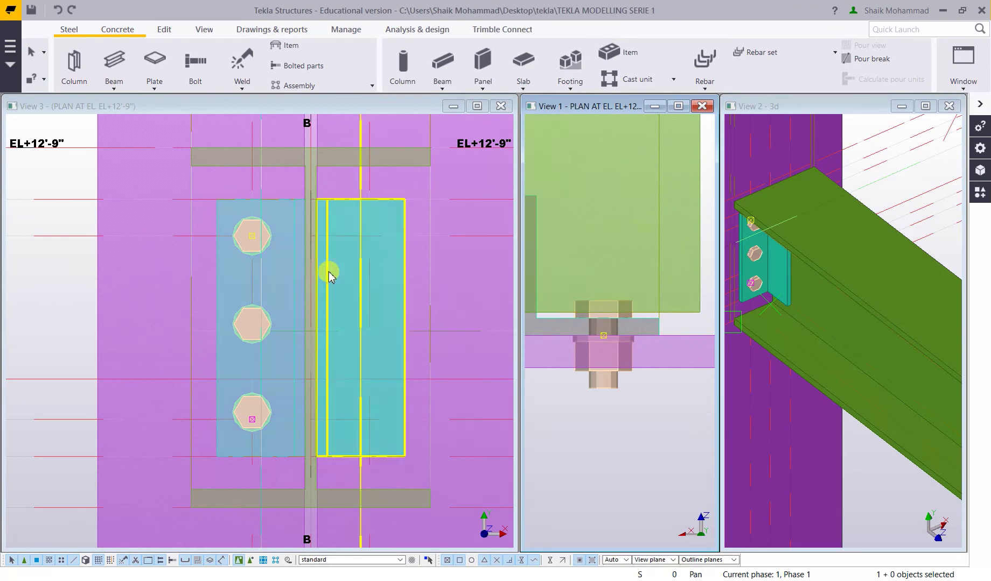
{"action": "left_click", "coordinate": [209, 71]}
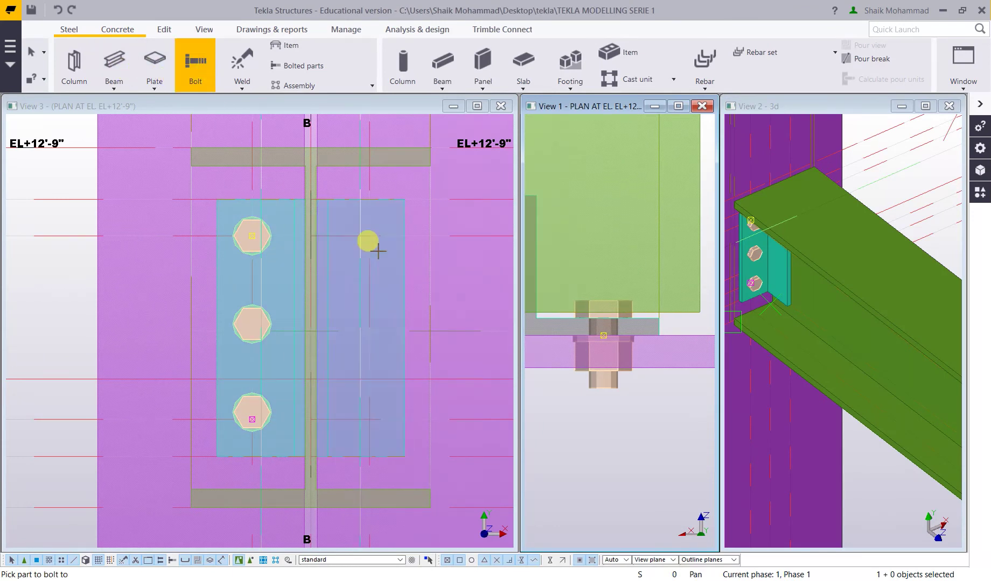
{"action": "left_click", "coordinate": [404, 210]}
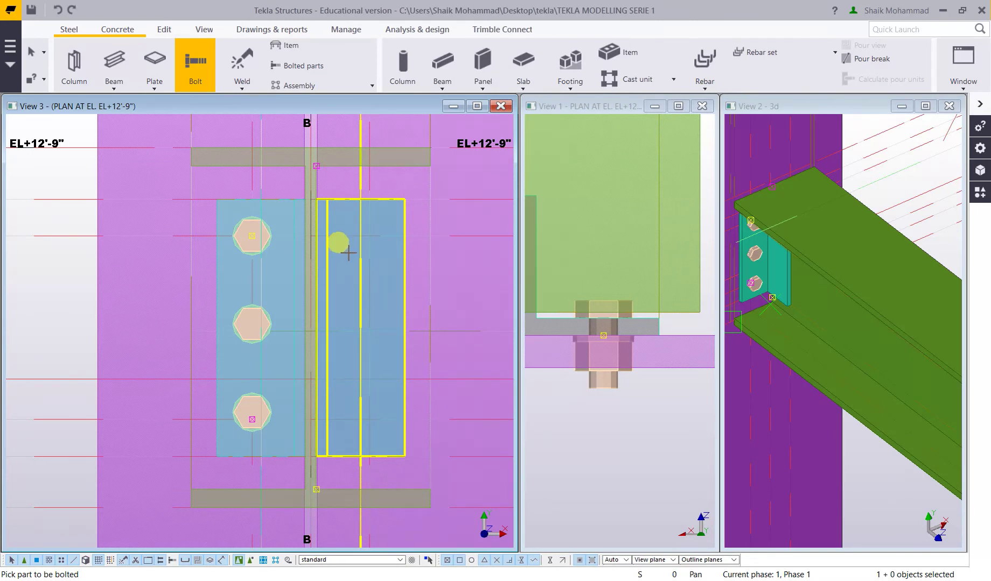
{"action": "left_click", "coordinate": [371, 236]}
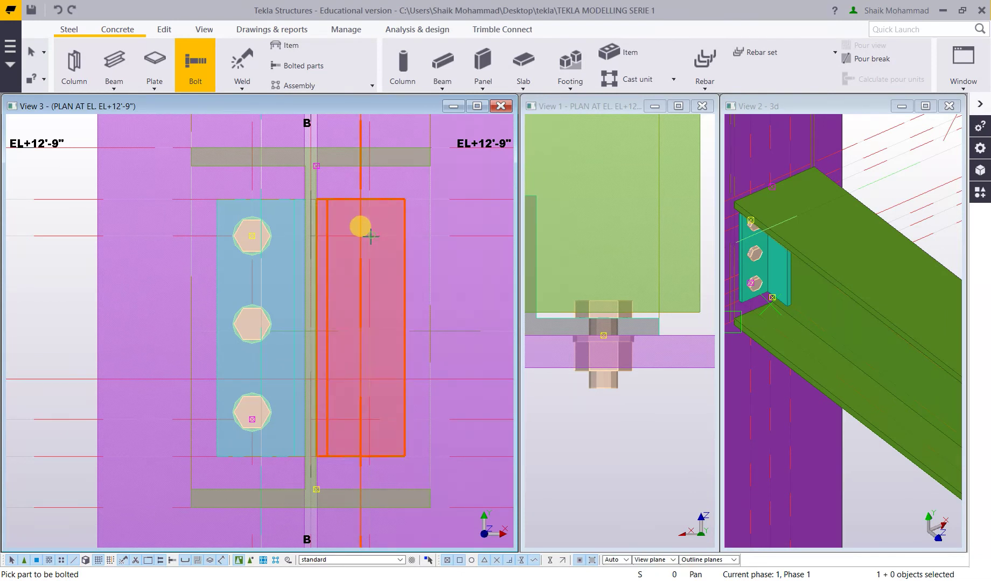
{"action": "middle_click", "coordinate": [375, 249]}
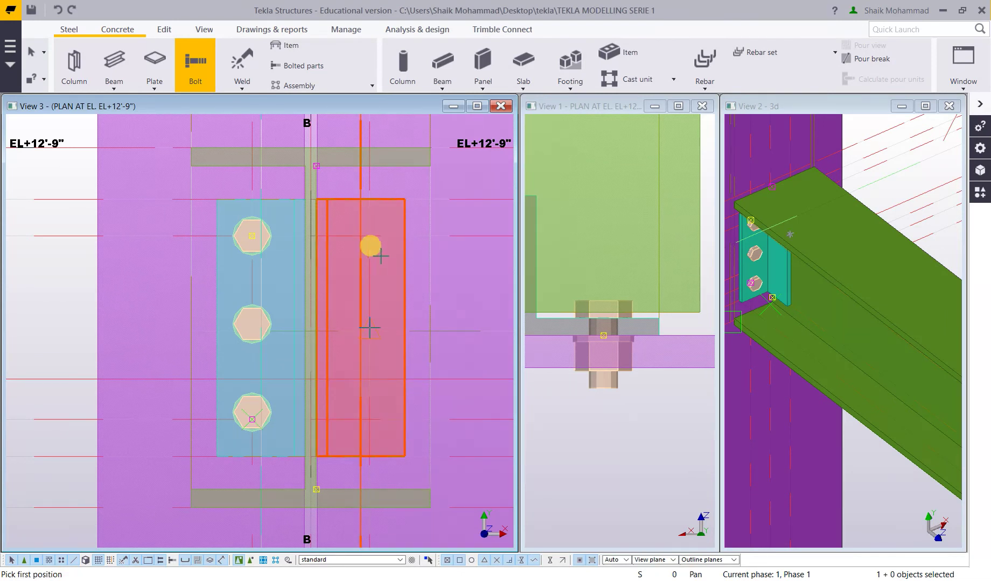
{"action": "left_click", "coordinate": [371, 236]}
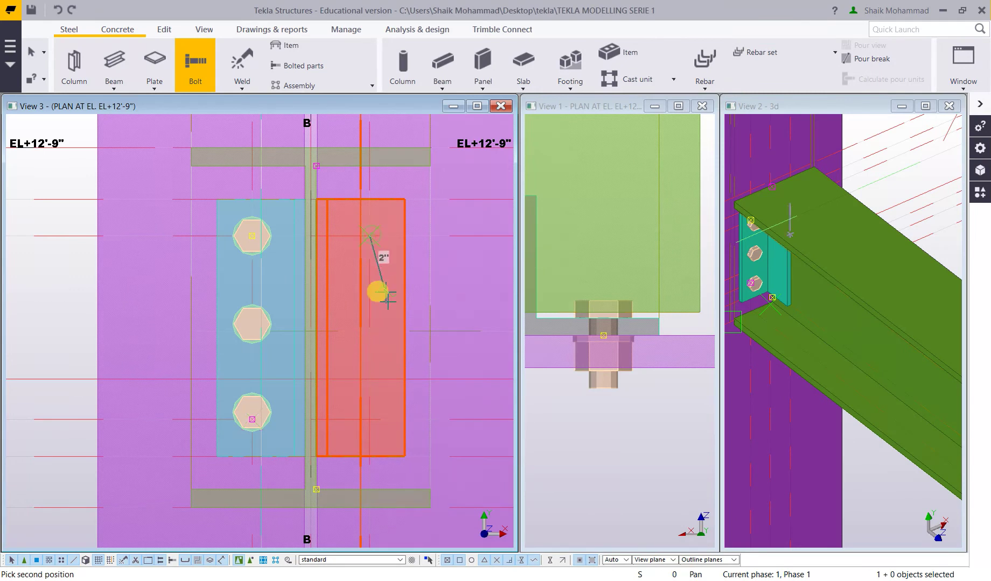
{"action": "left_click", "coordinate": [374, 423]}
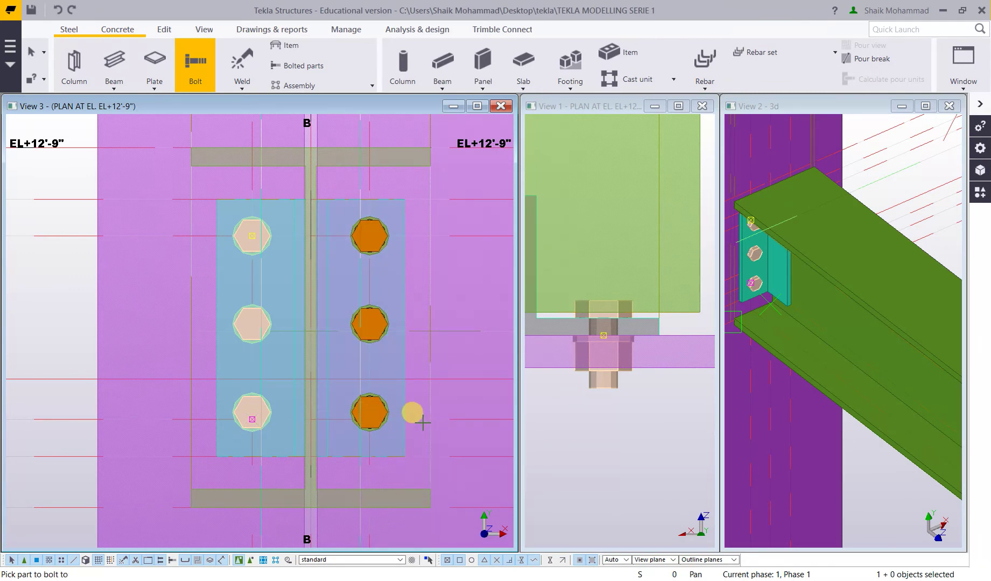
{"action": "key", "text": "Escape"}
Inspect the bolted clip angles at the beam end in the 3D view.
{"action": "left_click", "coordinate": [669, 447]}
{"action": "left_click", "coordinate": [766, 314]}
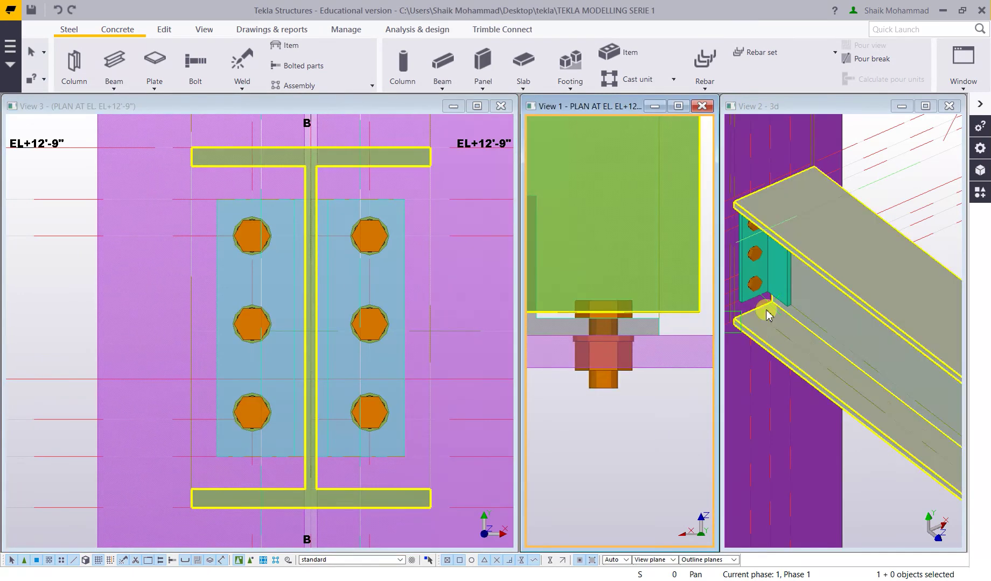
{"action": "scroll", "coordinate": [626, 325], "scroll_direction": "down", "scroll_amount": 3}
{"action": "left_click", "coordinate": [735, 375]}
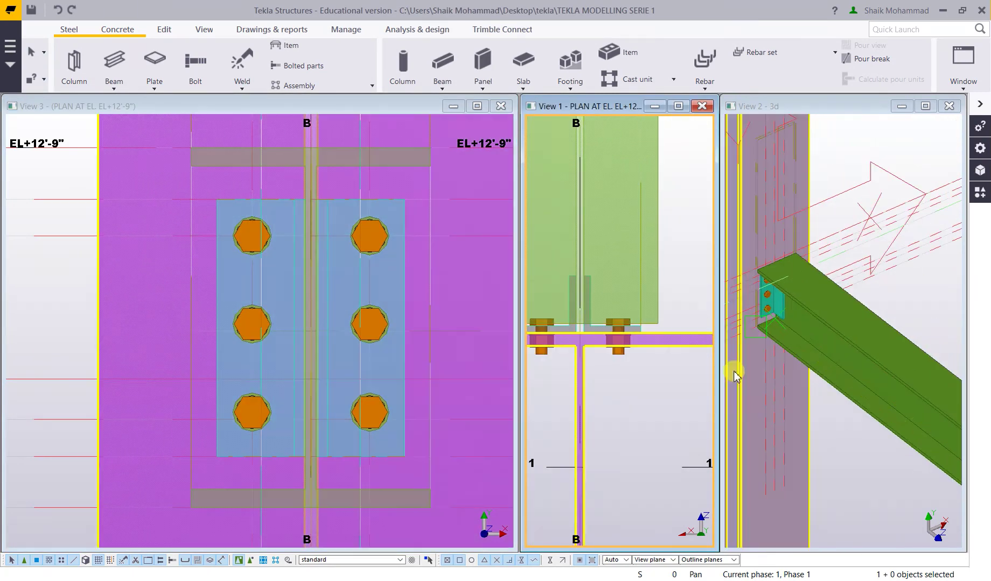
{"action": "scroll", "coordinate": [770, 313], "scroll_direction": "up", "scroll_amount": 5}
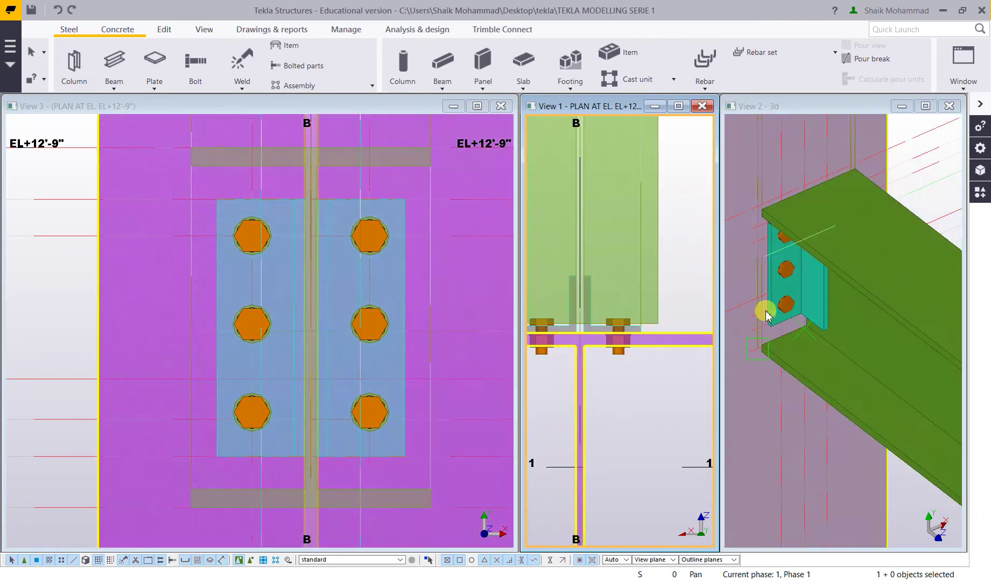
Examine the bolted clip angles, beam end and column in the 3D, plan and elevation views.
{"action": "scroll", "coordinate": [802, 323], "scroll_direction": "up", "scroll_amount": 6}
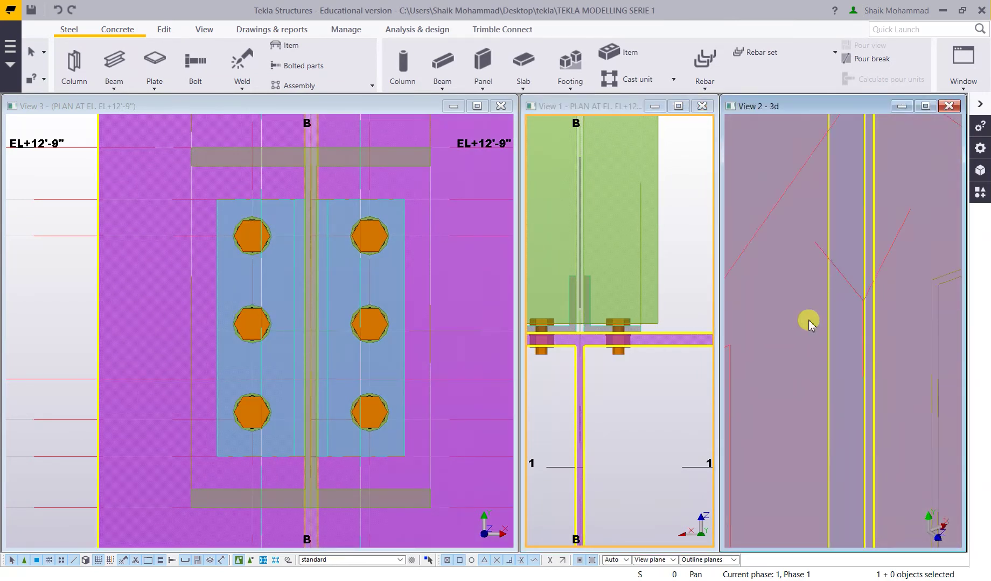
{"action": "scroll", "coordinate": [808, 322], "scroll_direction": "down", "scroll_amount": 3}
{"action": "left_click", "coordinate": [841, 469]}
{"action": "scroll", "coordinate": [844, 466], "scroll_direction": "up", "scroll_amount": 4}
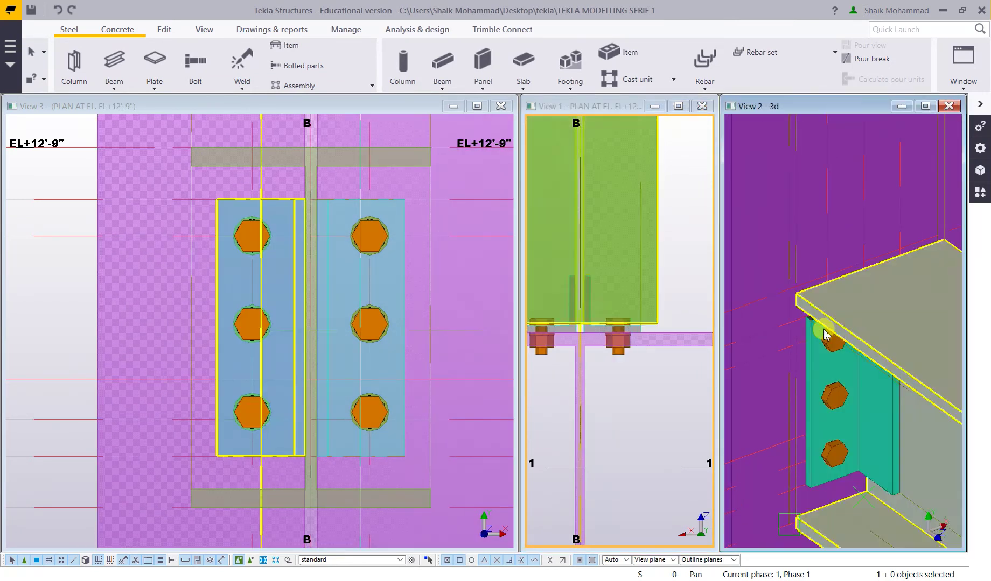
{"action": "scroll", "coordinate": [779, 409], "scroll_direction": "down", "scroll_amount": 4}
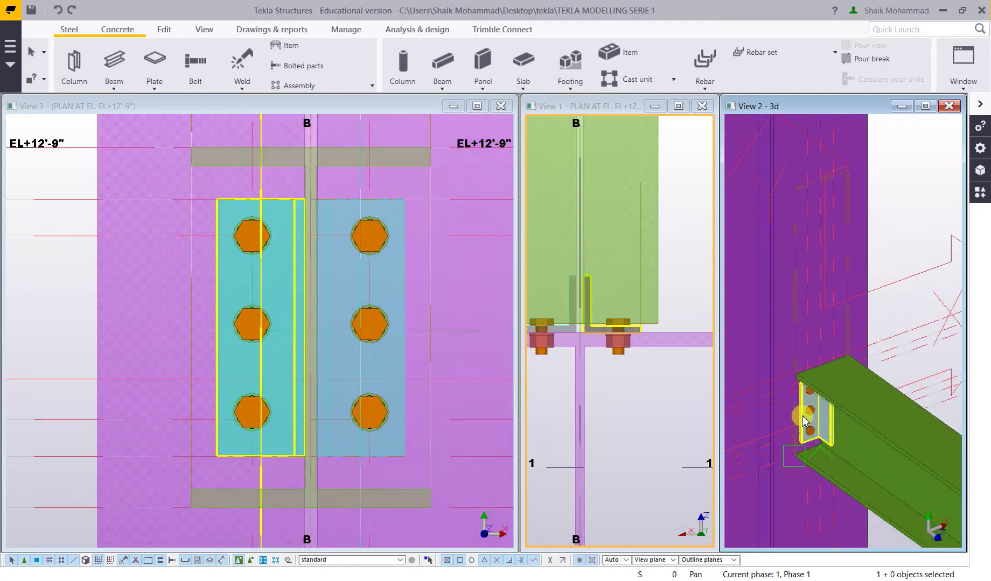
{"action": "key", "text": "Escape"}
{"action": "scroll", "coordinate": [644, 388], "scroll_direction": "down", "scroll_amount": 5}
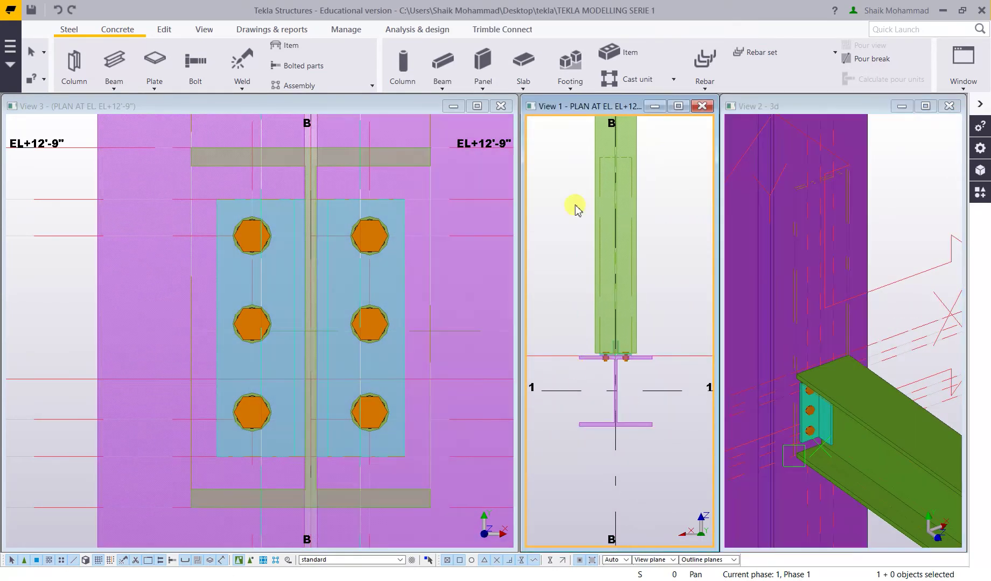
{"action": "scroll", "coordinate": [301, 303], "scroll_direction": "down", "scroll_amount": 3}
{"action": "middle_click_drag", "start_coordinate": [387, 343], "coordinate": [376, 343]}
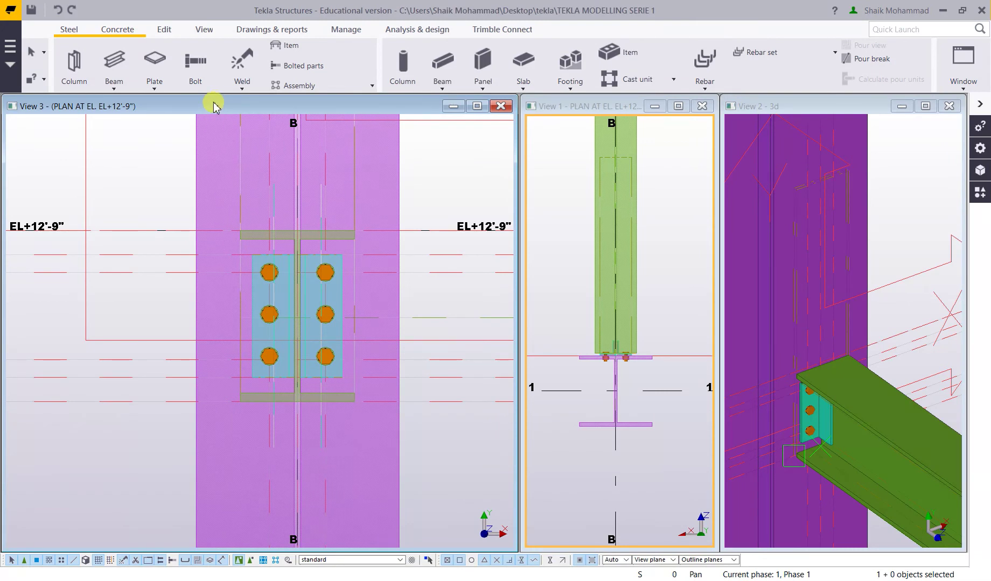
Create a weld between parts joining the clip angle left of the web to the beam.
{"action": "left_click", "coordinate": [239, 83]}
{"action": "left_click", "coordinate": [240, 115]}
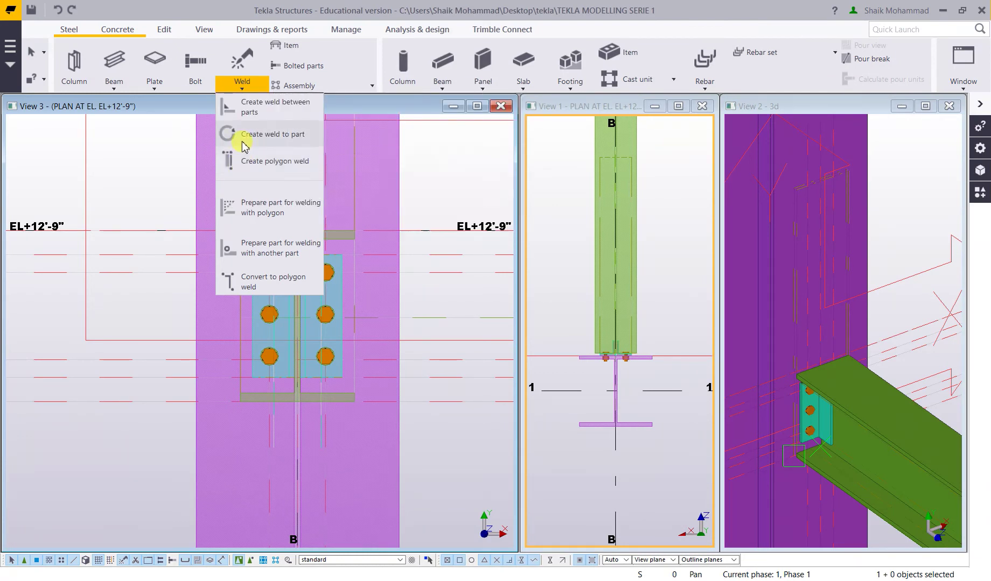
{"action": "left_click", "coordinate": [247, 111]}
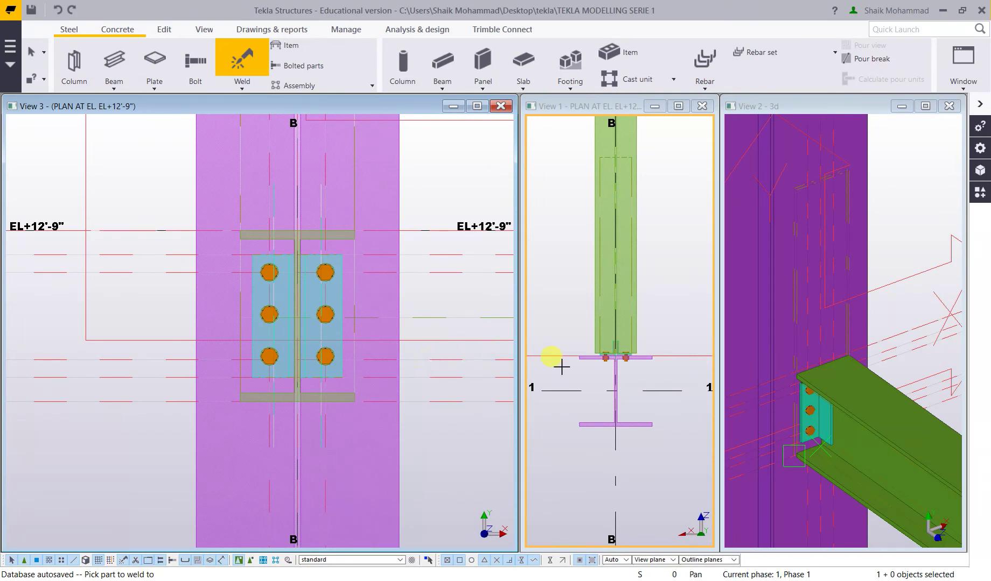
{"action": "scroll", "coordinate": [609, 385], "scroll_direction": "up", "scroll_amount": 5}
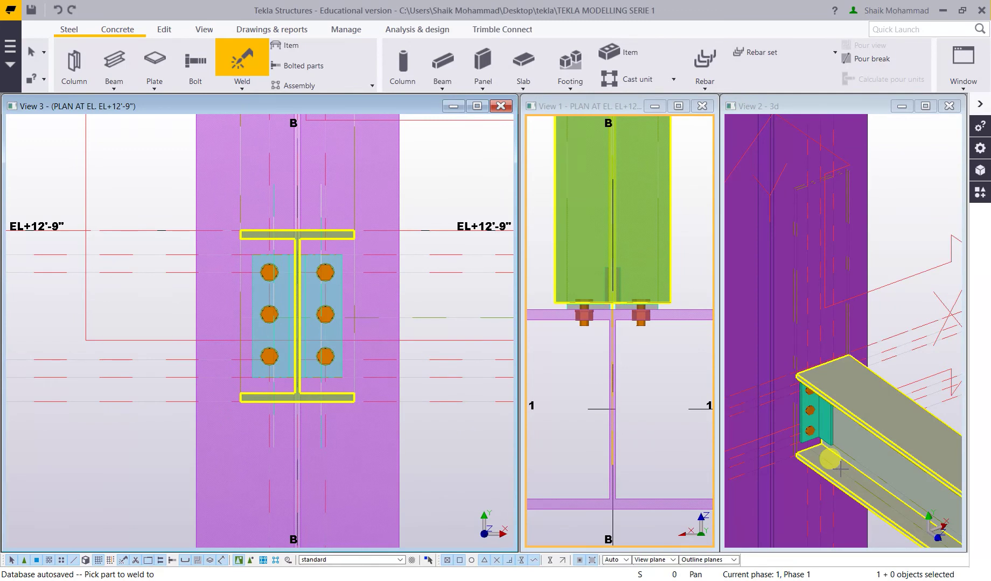
{"action": "left_click", "coordinate": [839, 469]}
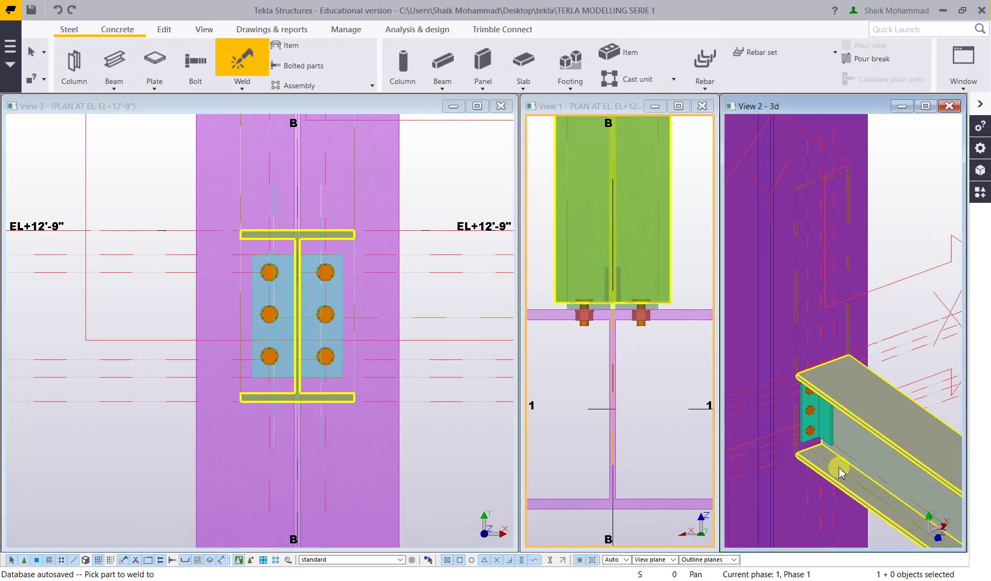
{"action": "left_click", "coordinate": [831, 445]}
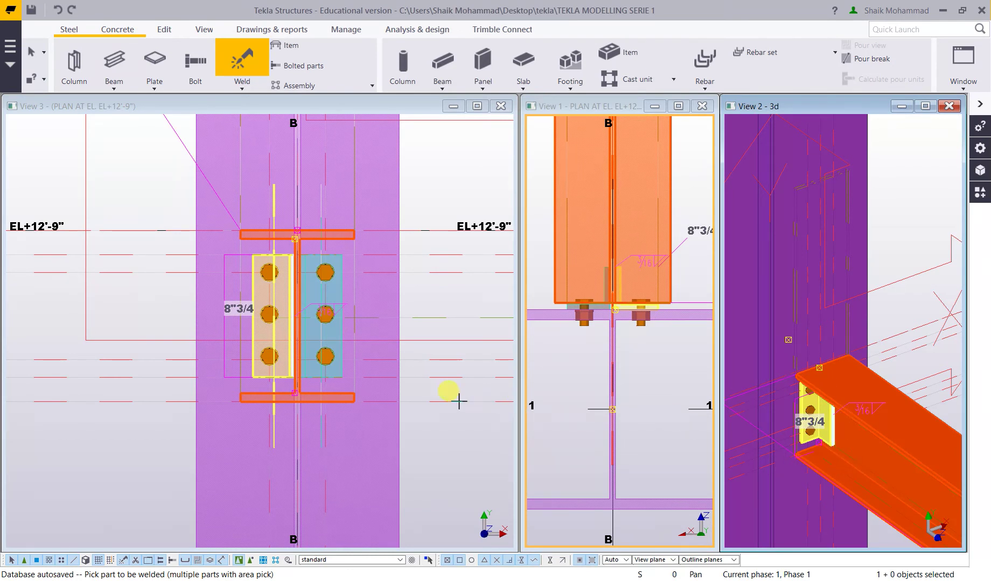
Weld the clip angle right of the web to the beam and end the weld command.
{"action": "left_click", "coordinate": [328, 373]}
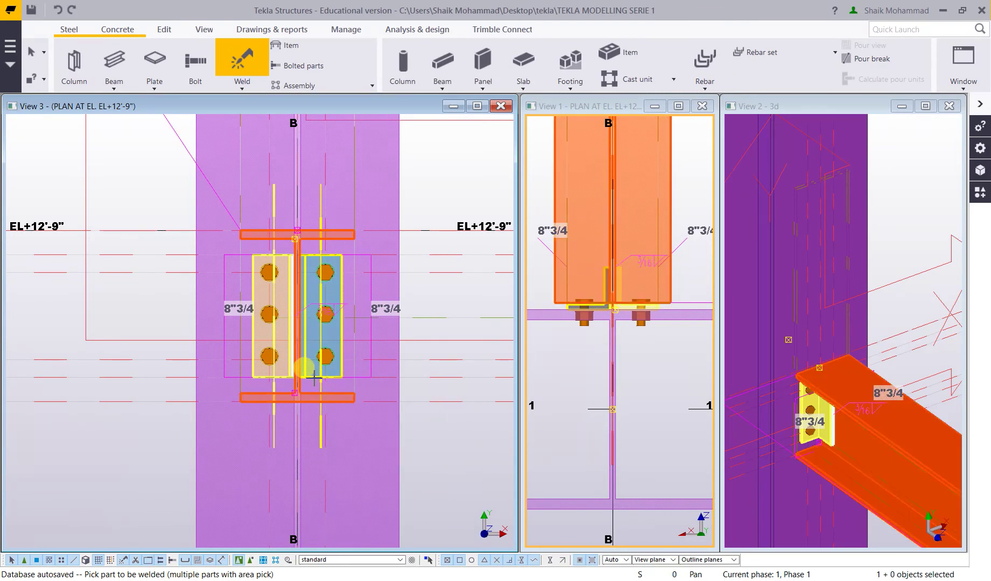
{"action": "left_click", "coordinate": [299, 389]}
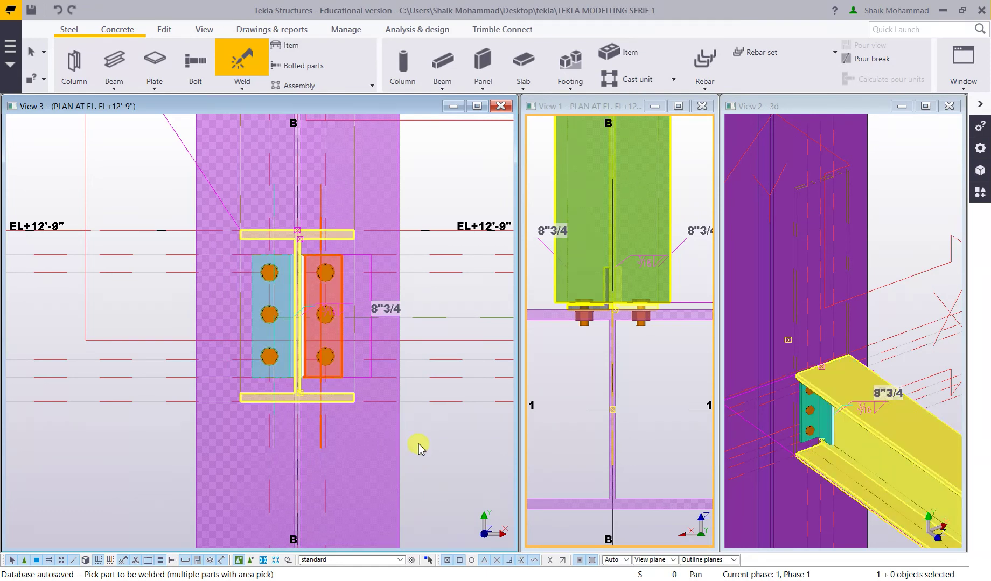
{"action": "key", "text": "Escape"}
{"action": "left_click", "coordinate": [433, 456]}
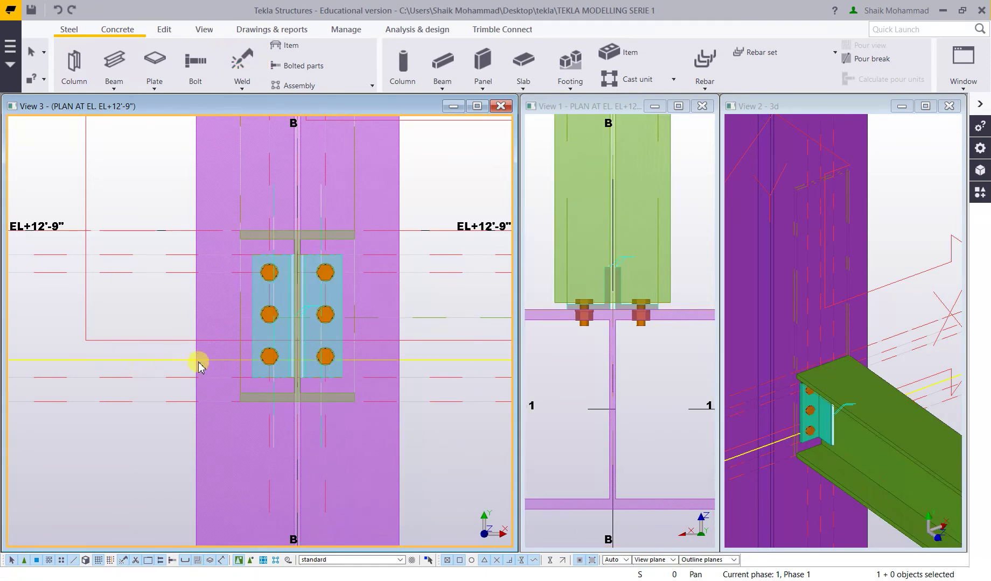
Examine the welds between the two clip angles and the beam web up close in the plan view.
{"action": "scroll", "coordinate": [607, 311], "scroll_direction": "up", "scroll_amount": 5}
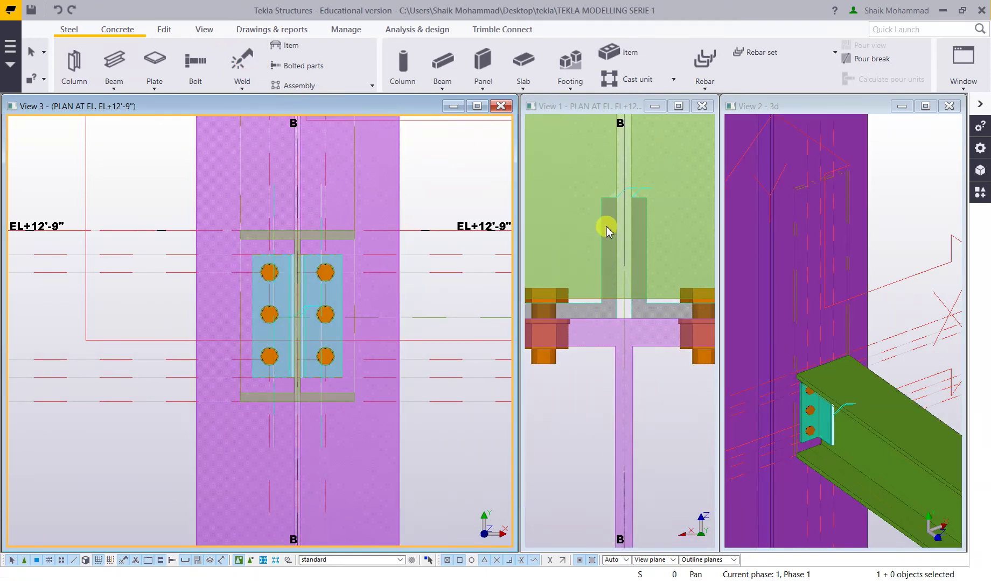
{"action": "scroll", "coordinate": [614, 197], "scroll_direction": "up", "scroll_amount": 2}
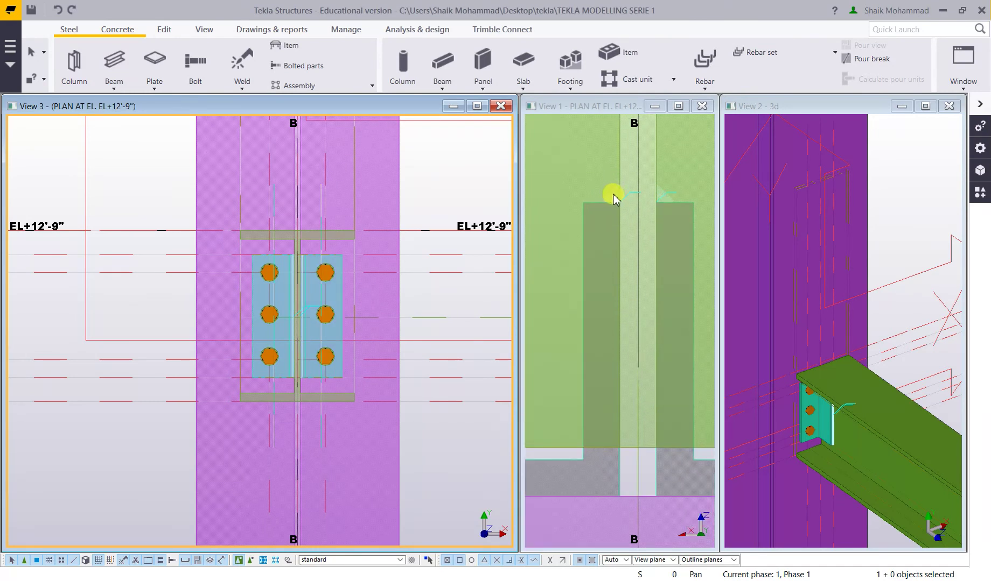
{"action": "left_click", "coordinate": [662, 193]}
{"action": "left_click", "coordinate": [664, 199]}
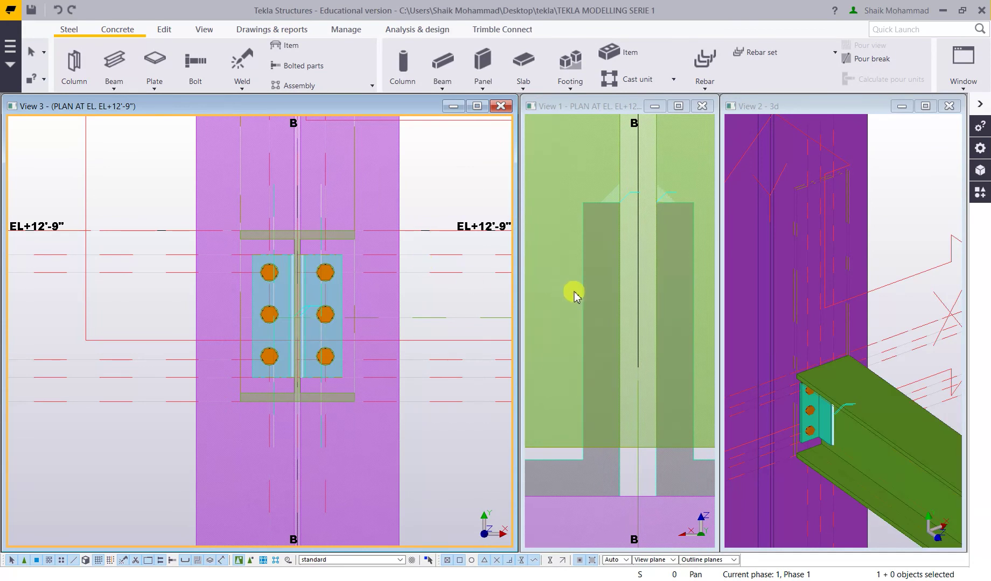
{"action": "scroll", "coordinate": [607, 314], "scroll_direction": "down", "scroll_amount": 3}
{"action": "left_click", "coordinate": [607, 322]}
{"action": "scroll", "coordinate": [607, 322], "scroll_direction": "down", "scroll_amount": 2}
{"action": "scroll", "coordinate": [162, 343], "scroll_direction": "down", "scroll_amount": 4}
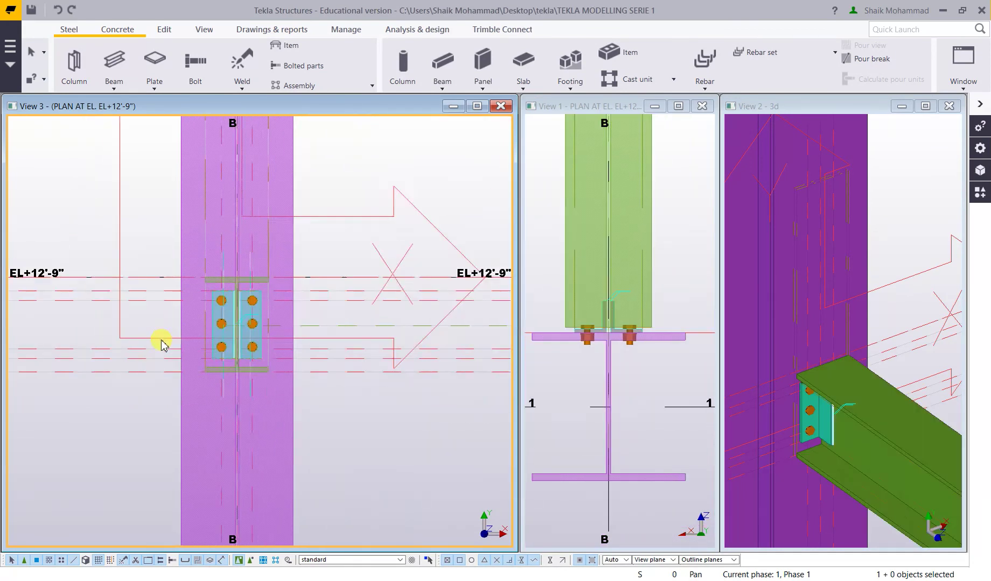
{"action": "left_click", "coordinate": [150, 350]}
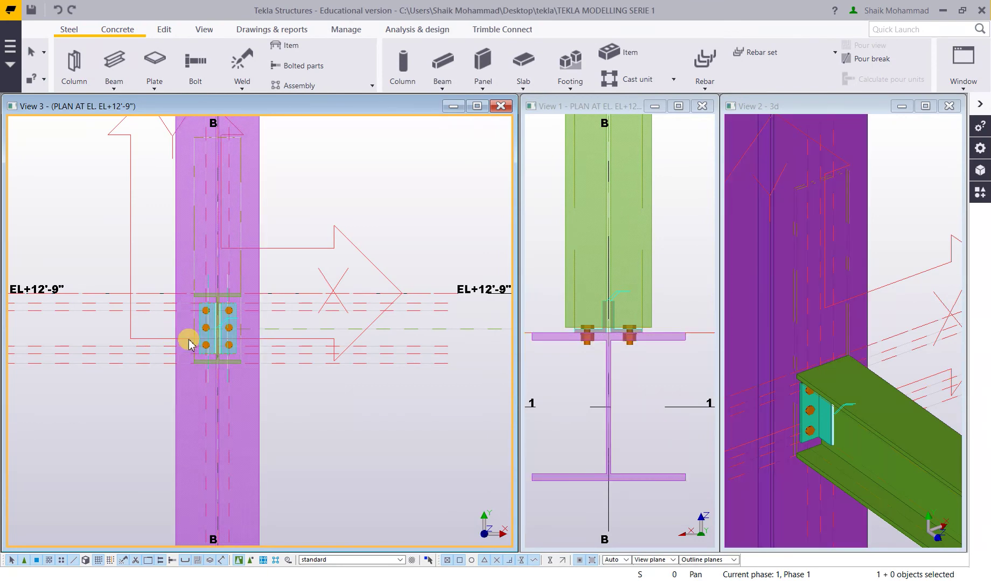
{"action": "left_click", "coordinate": [332, 411]}
{"action": "scroll", "coordinate": [563, 345], "scroll_direction": "down", "scroll_amount": 4}
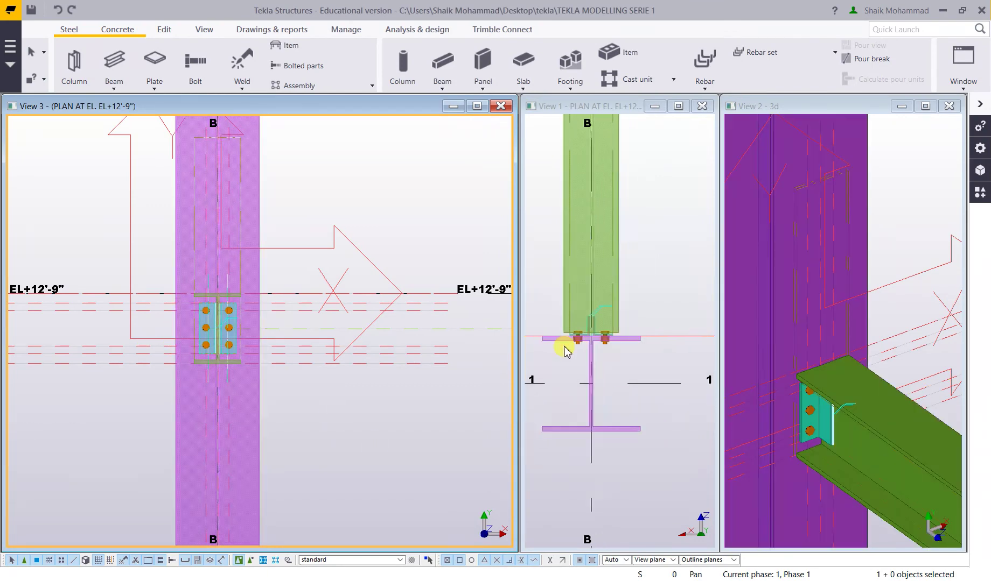
{"action": "scroll", "coordinate": [584, 371], "scroll_direction": "down", "scroll_amount": 2}
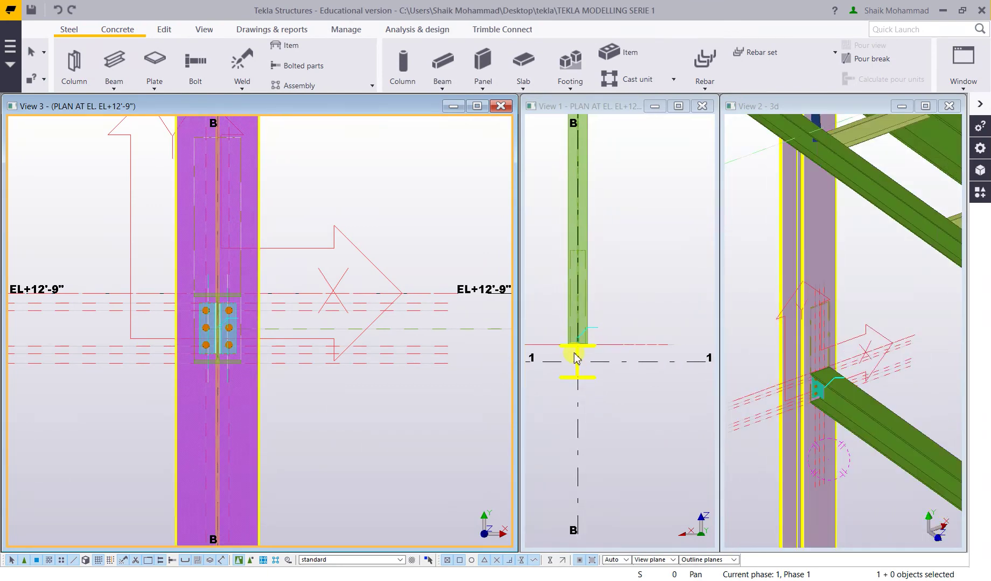
Redraw the elevation view of the beam-to-column connection to refresh the displayed parts.
{"action": "right_click", "coordinate": [326, 161]}
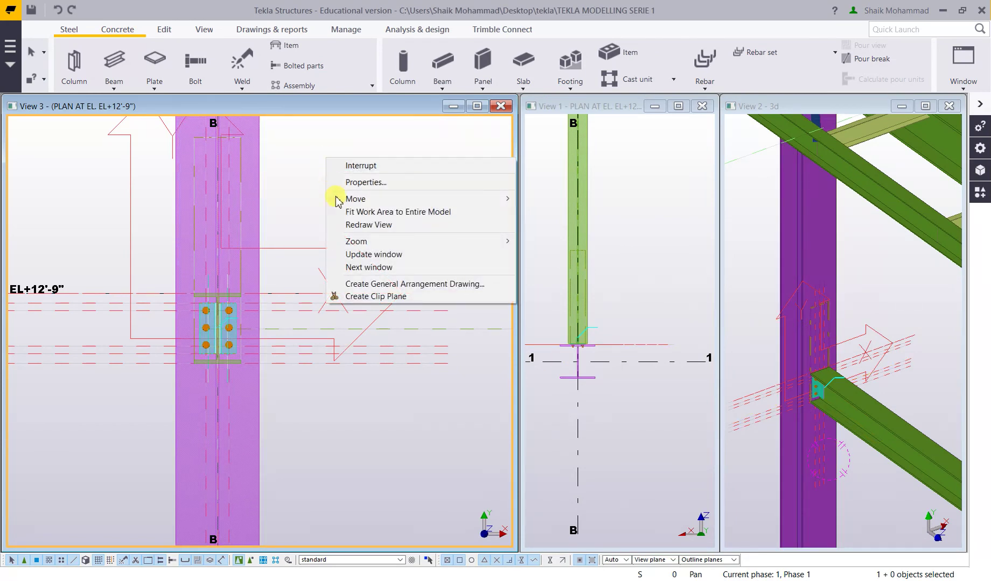
{"action": "left_click", "coordinate": [351, 225]}
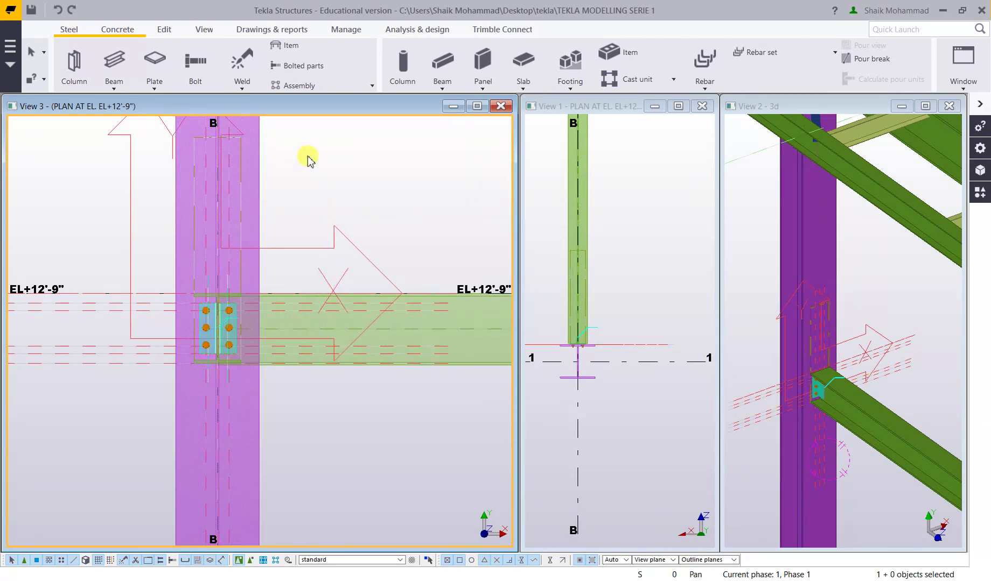
{"action": "right_click", "coordinate": [327, 161]}
{"action": "left_click", "coordinate": [351, 225]}
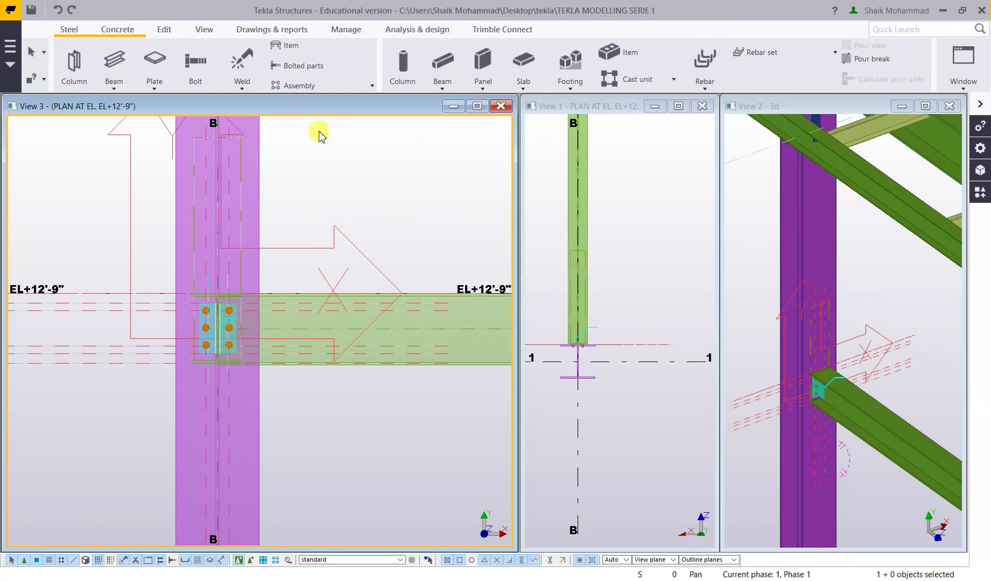
{"action": "right_click", "coordinate": [300, 178]}
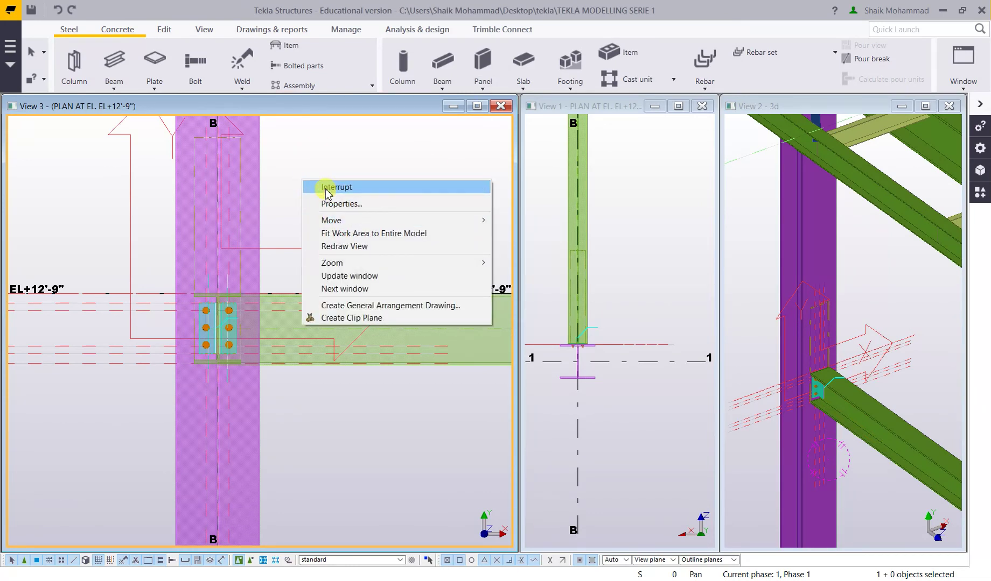
{"action": "left_click", "coordinate": [328, 187]}
{"action": "left_click", "coordinate": [621, 224]}
{"action": "right_click", "coordinate": [621, 223]}
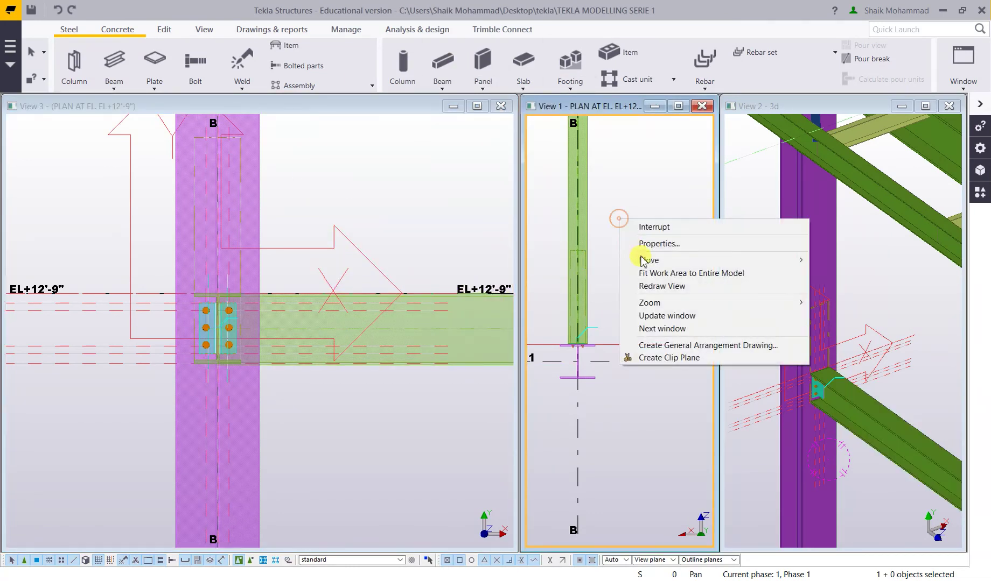
{"action": "left_click", "coordinate": [644, 227]}
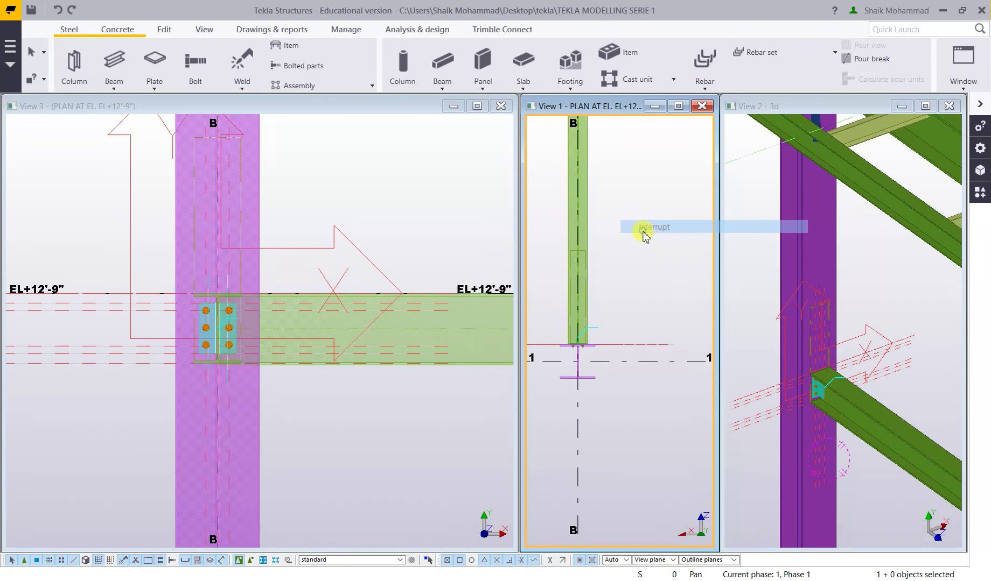
{"action": "right_click", "coordinate": [752, 287]}
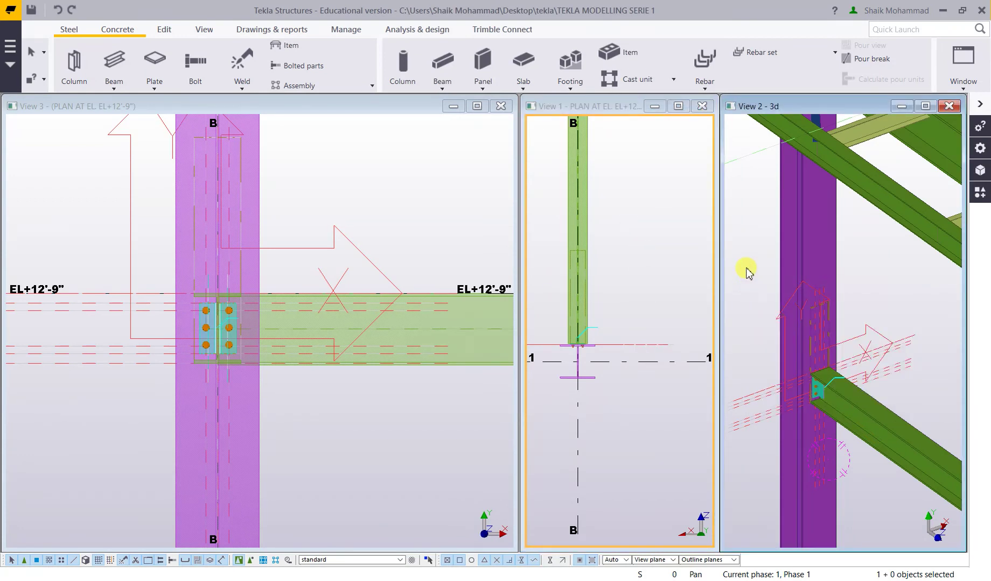
{"action": "right_click", "coordinate": [746, 268]}
{"action": "left_click", "coordinate": [748, 272]}
{"action": "scroll", "coordinate": [148, 283], "scroll_direction": "down", "scroll_amount": 5}
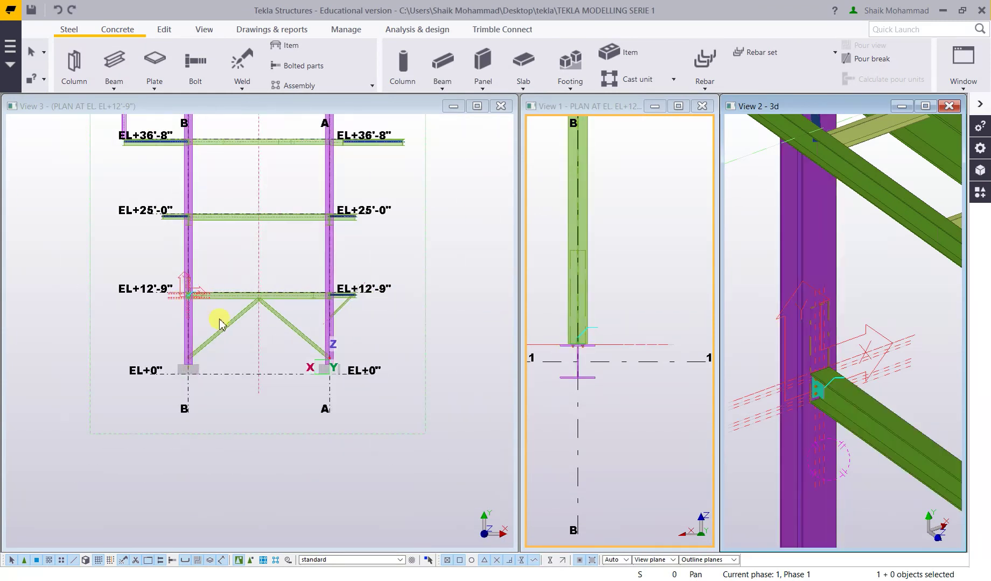
{"action": "right_click", "coordinate": [227, 252]}
{"action": "left_click", "coordinate": [237, 260]}
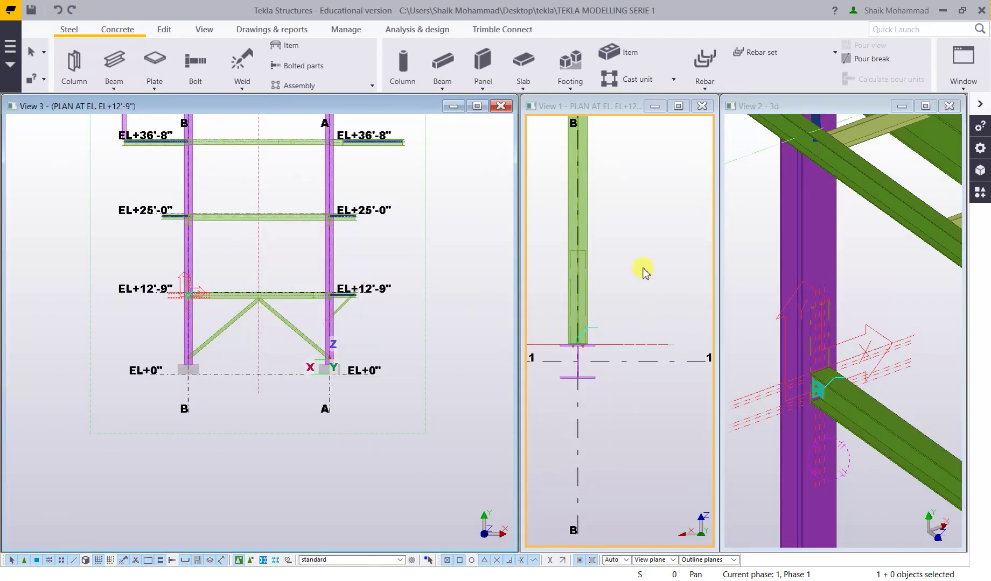
{"action": "right_click", "coordinate": [634, 248]}
{"action": "left_click", "coordinate": [654, 253]}
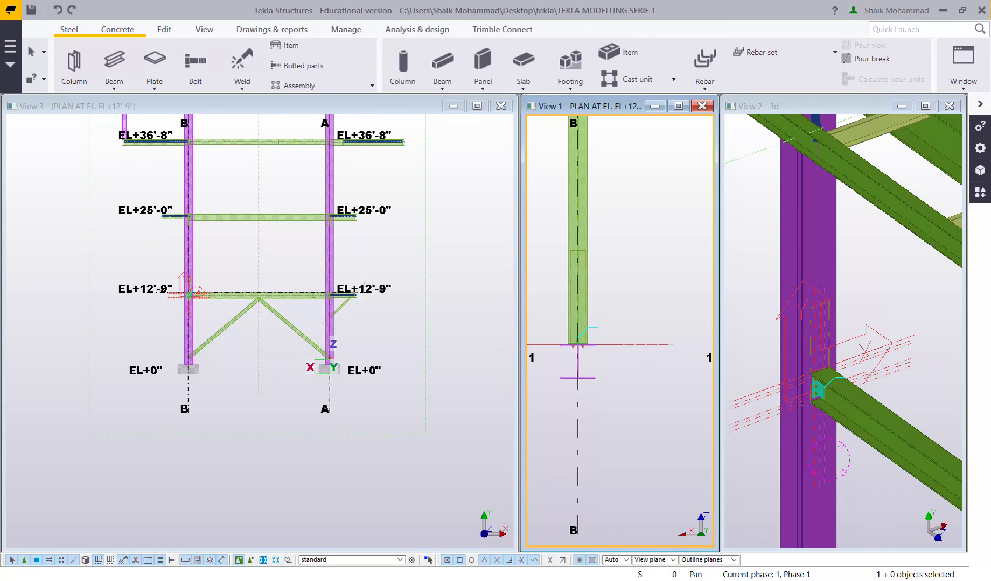
Inspect the bolt group and clip angle left of the web in the elevation view, leaving nothing selected.
{"action": "scroll", "coordinate": [193, 304], "scroll_direction": "up", "scroll_amount": 10}
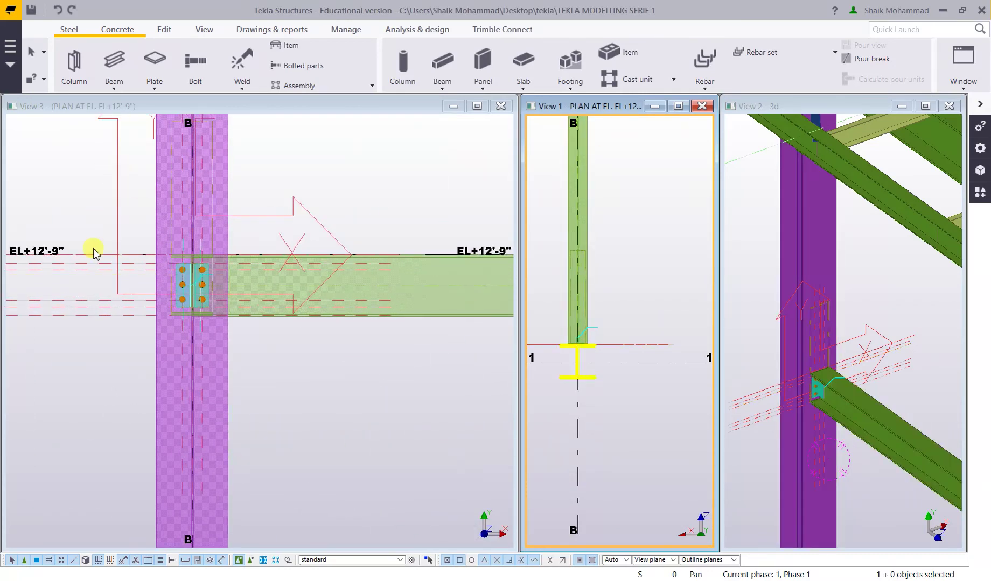
{"action": "scroll", "coordinate": [165, 302], "scroll_direction": "up", "scroll_amount": 4}
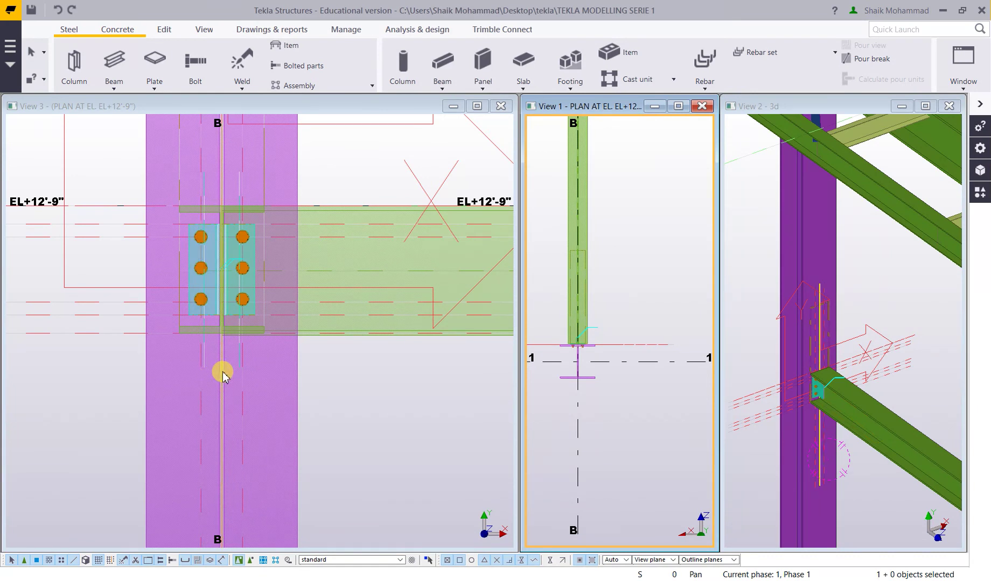
{"action": "left_click", "coordinate": [196, 305]}
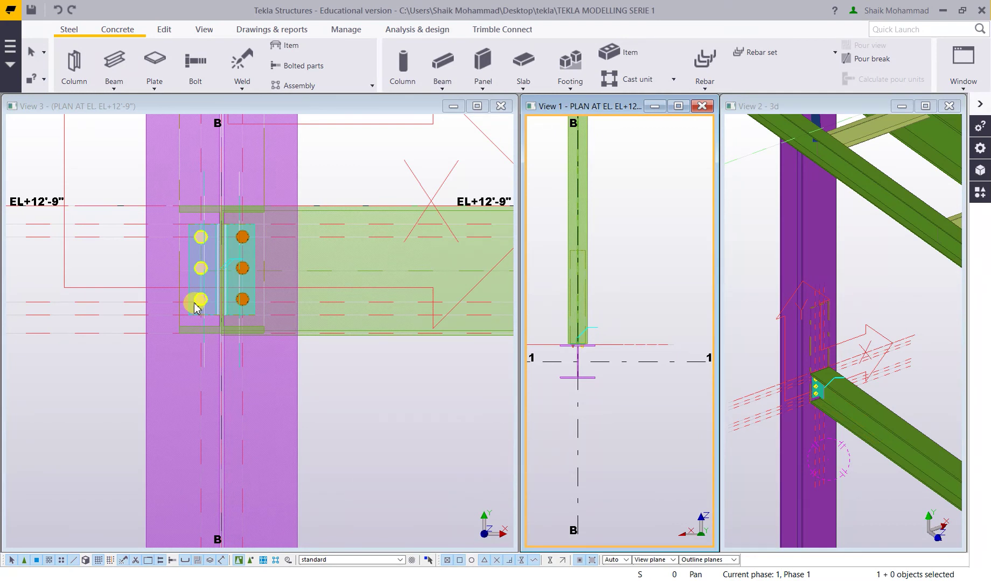
{"action": "left_click", "coordinate": [189, 310]}
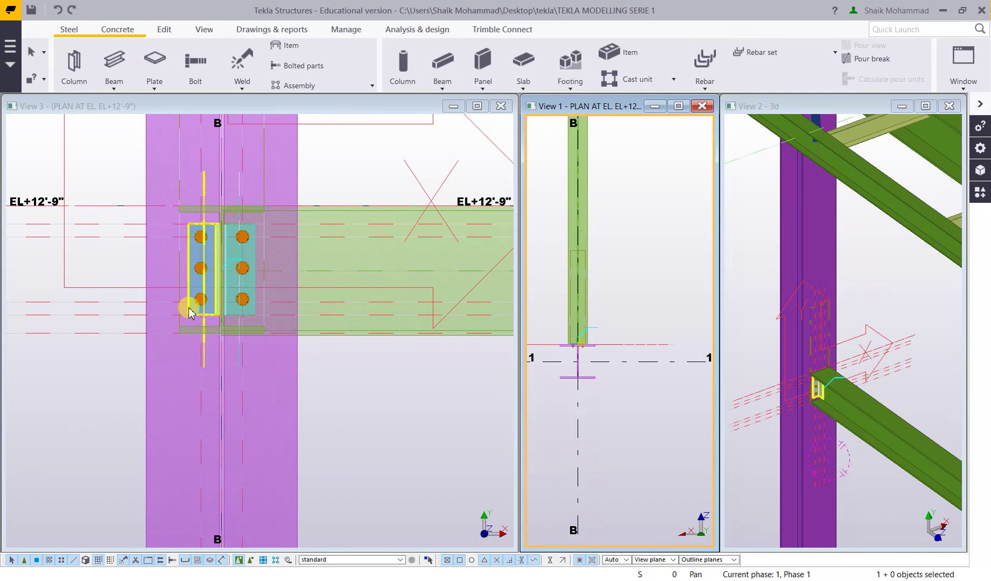
{"action": "key", "text": "Escape"}
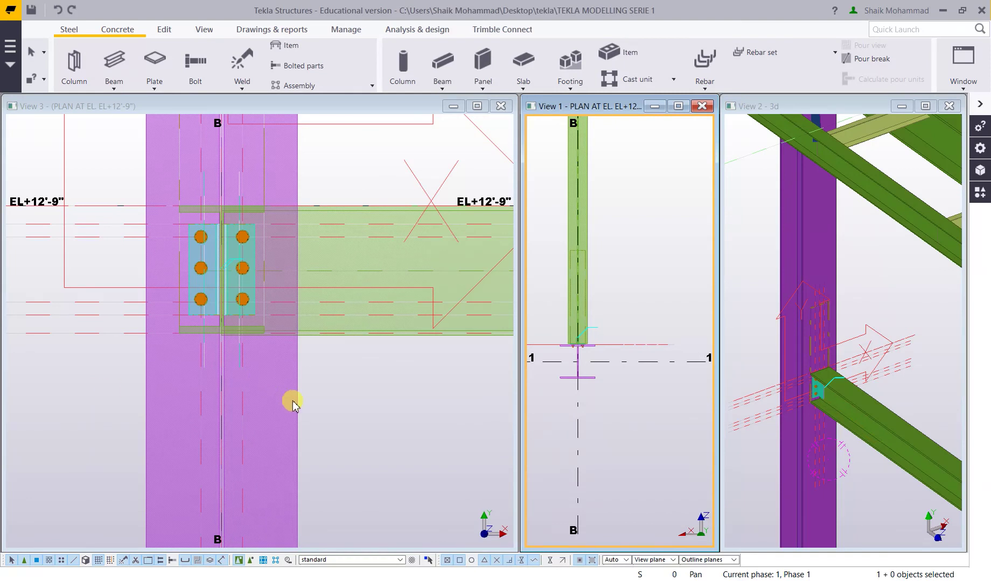
Examine the bolts joining the clip angles to the column flange up close in the plan view at grid B-1.
{"action": "left_click", "coordinate": [578, 345]}
{"action": "scroll", "coordinate": [579, 347], "scroll_direction": "up", "scroll_amount": 4}
{"action": "scroll", "coordinate": [580, 351], "scroll_direction": "up", "scroll_amount": 2}
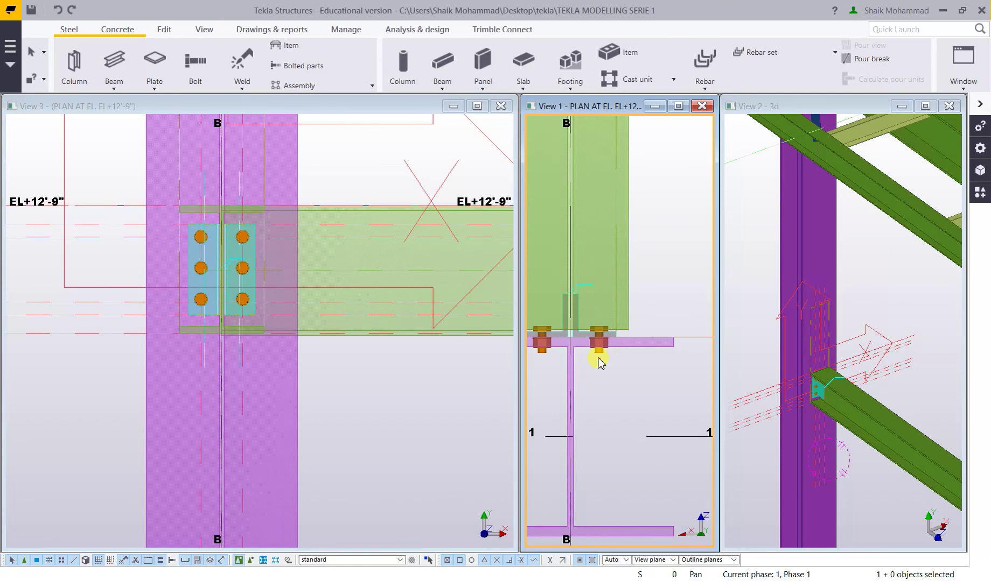
{"action": "scroll", "coordinate": [599, 371], "scroll_direction": "down", "scroll_amount": 5}
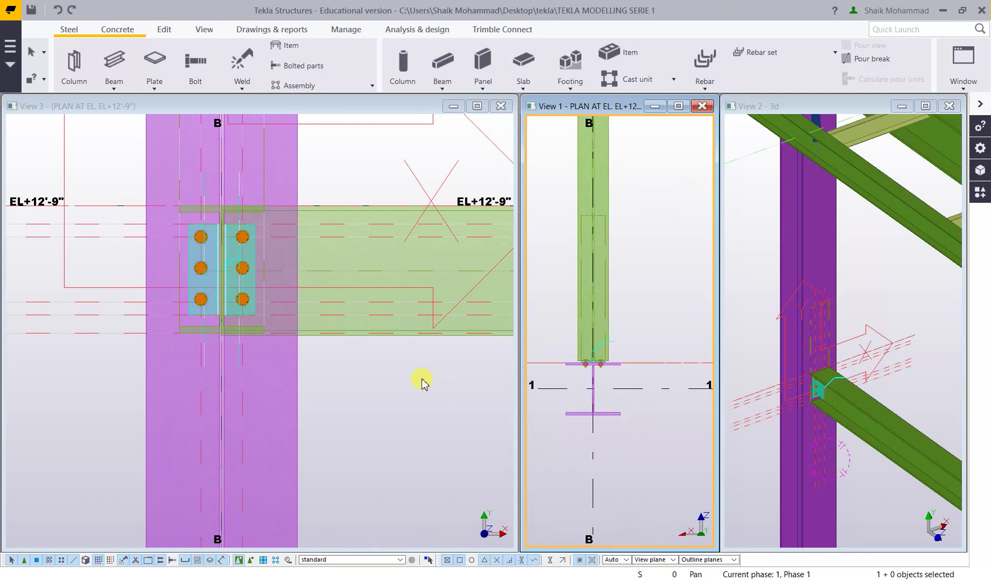
Open the applications and components catalog and browse the Steel Detailing beam to beam connections.
{"action": "left_click", "coordinate": [384, 405]}
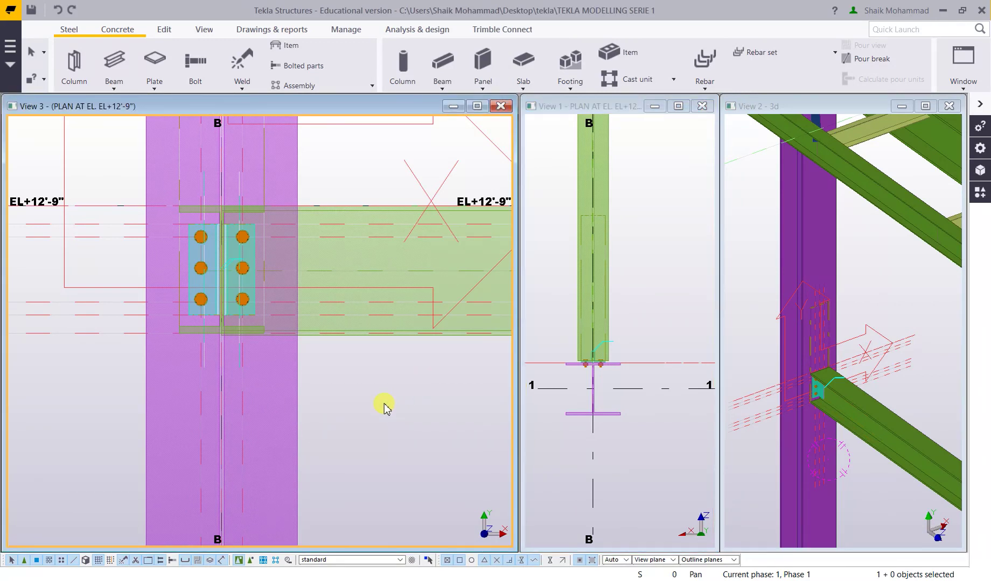
{"action": "key", "text": "ctrl+f"}
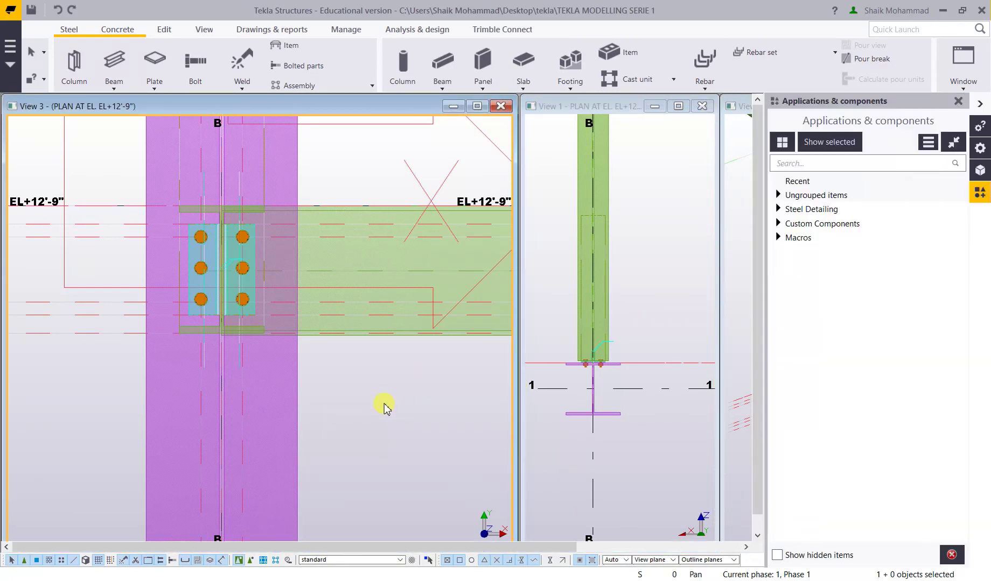
{"action": "left_click", "coordinate": [789, 211]}
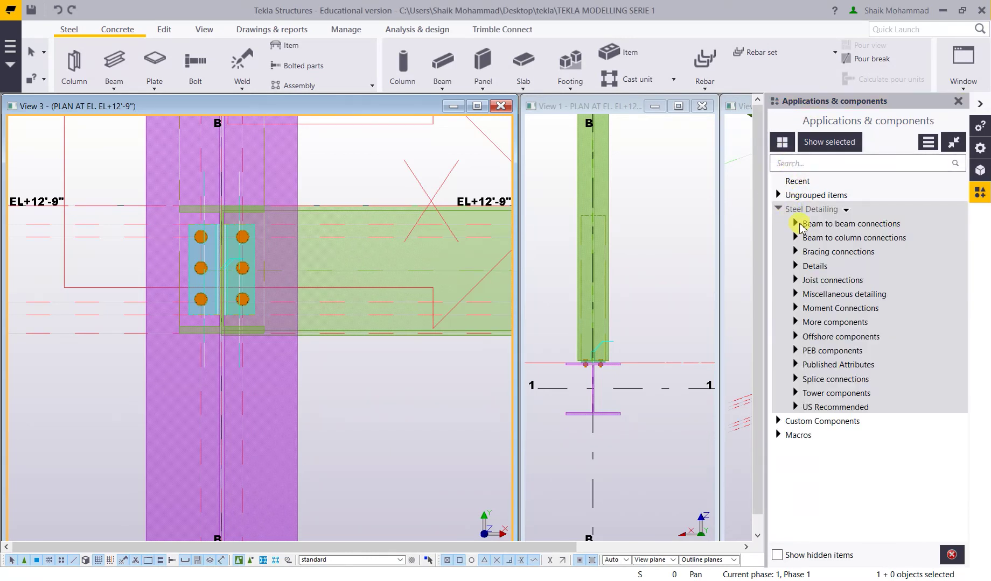
{"action": "left_click", "coordinate": [796, 223]}
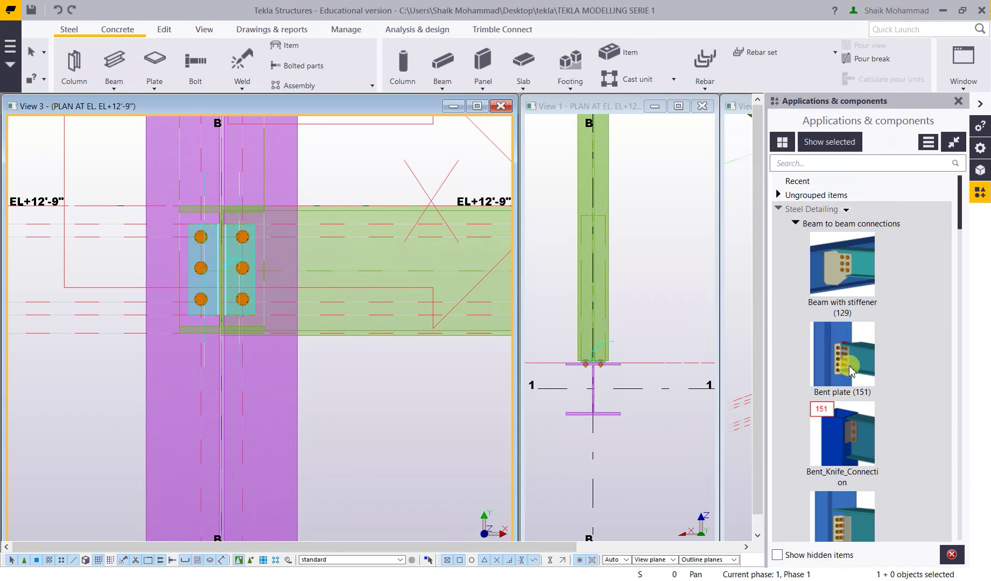
{"action": "scroll", "coordinate": [835, 390], "scroll_direction": "down", "scroll_amount": 1}
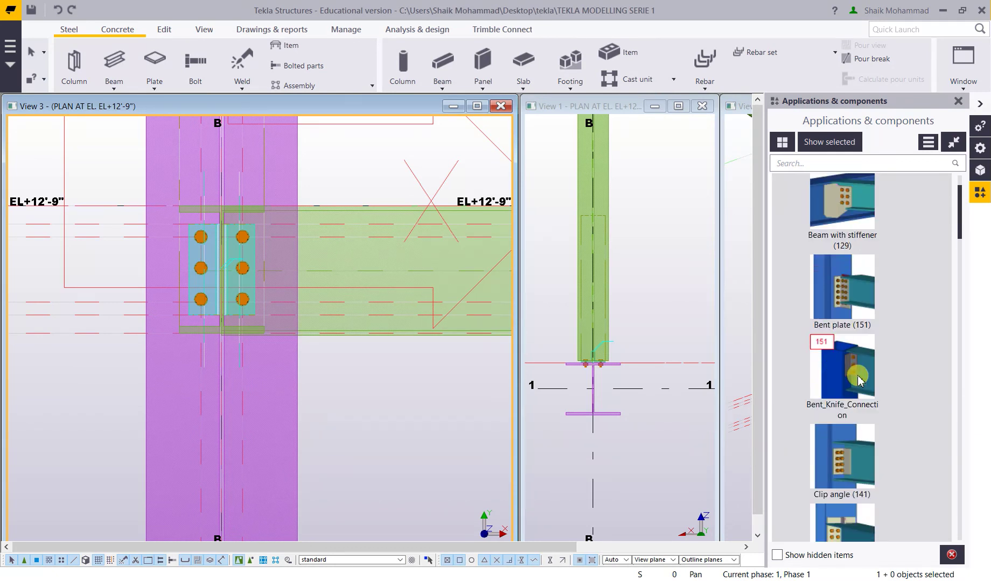
Try the Bent_Knife_Connection component with the grid A column as main part and the EL+12'-9" beam as secondary part.
{"action": "left_click", "coordinate": [858, 376]}
{"action": "scroll", "coordinate": [861, 389], "scroll_direction": "up", "scroll_amount": 1}
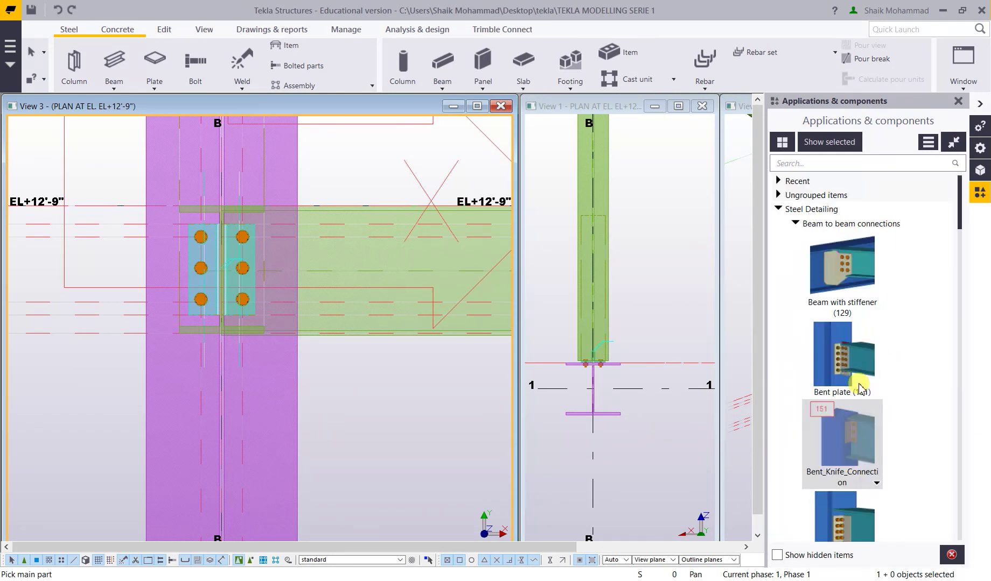
{"action": "scroll", "coordinate": [860, 389], "scroll_direction": "down", "scroll_amount": 1}
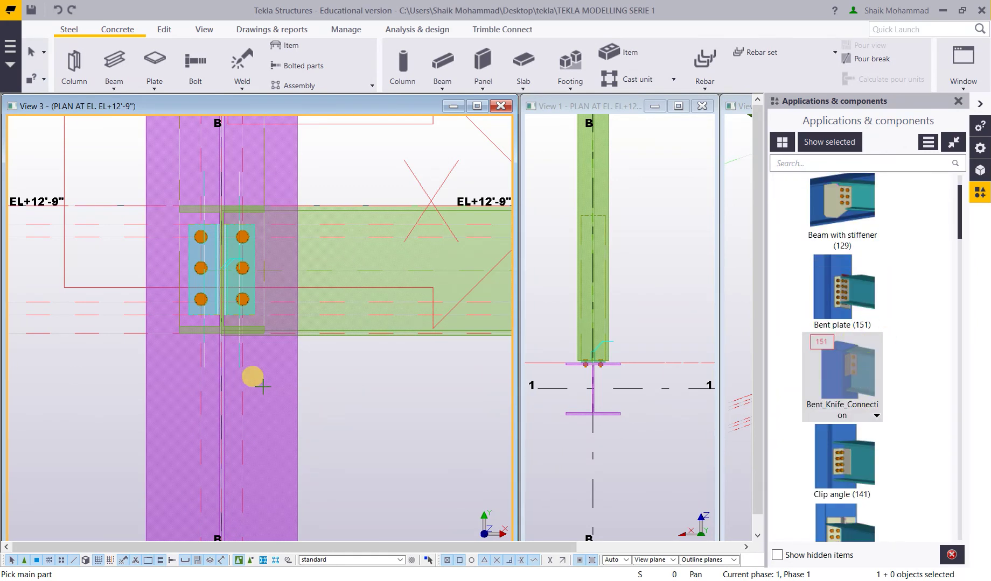
{"action": "scroll", "coordinate": [191, 334], "scroll_direction": "down", "scroll_amount": 5}
{"action": "scroll", "coordinate": [191, 334], "scroll_direction": "down", "scroll_amount": 6}
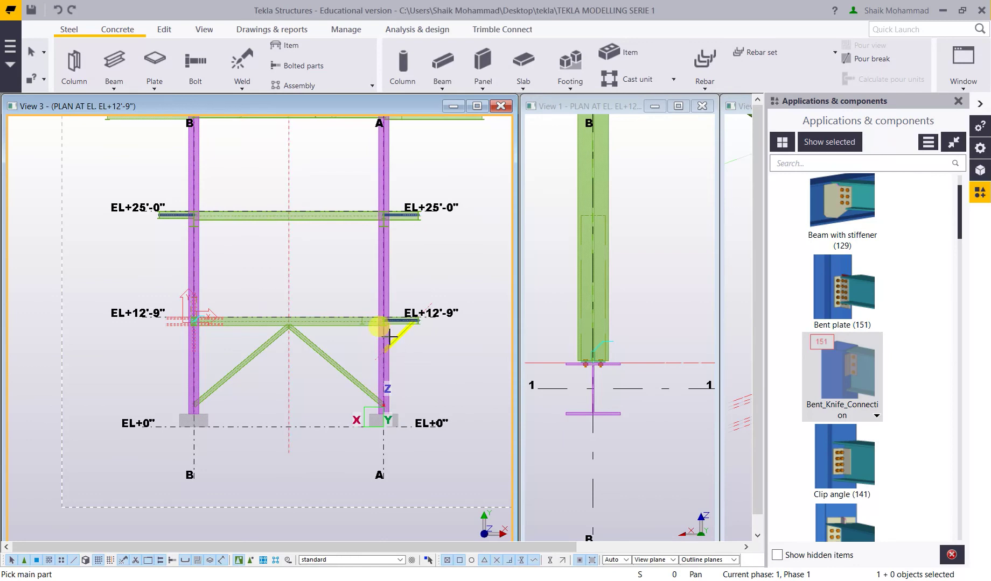
{"action": "scroll", "coordinate": [389, 336], "scroll_direction": "up", "scroll_amount": 5}
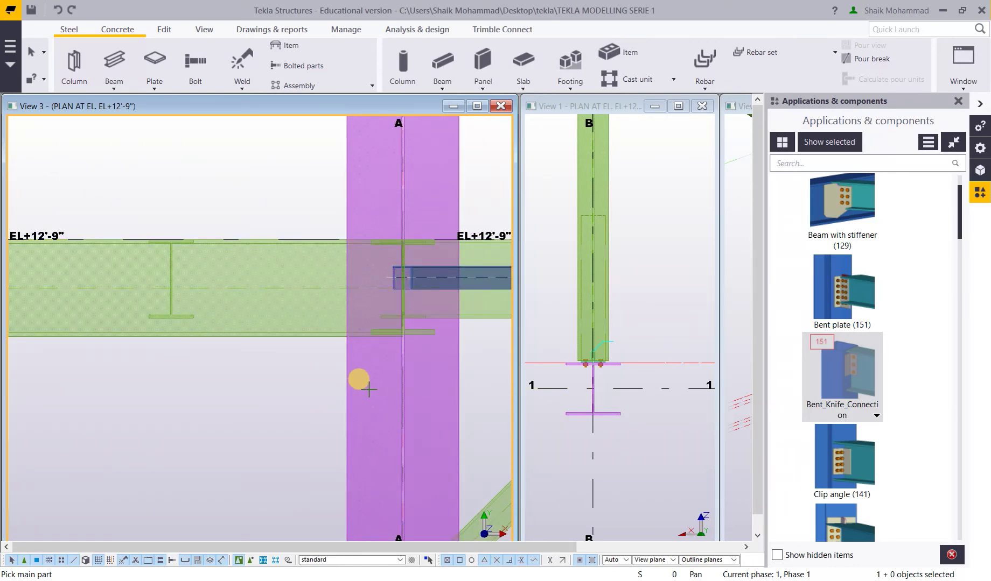
{"action": "left_click", "coordinate": [347, 386]}
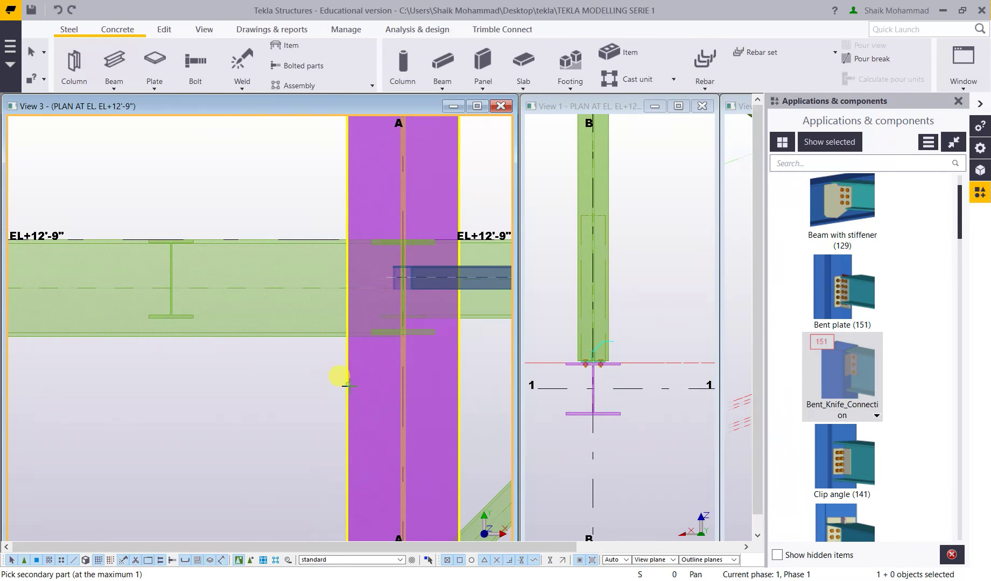
{"action": "left_click", "coordinate": [301, 336]}
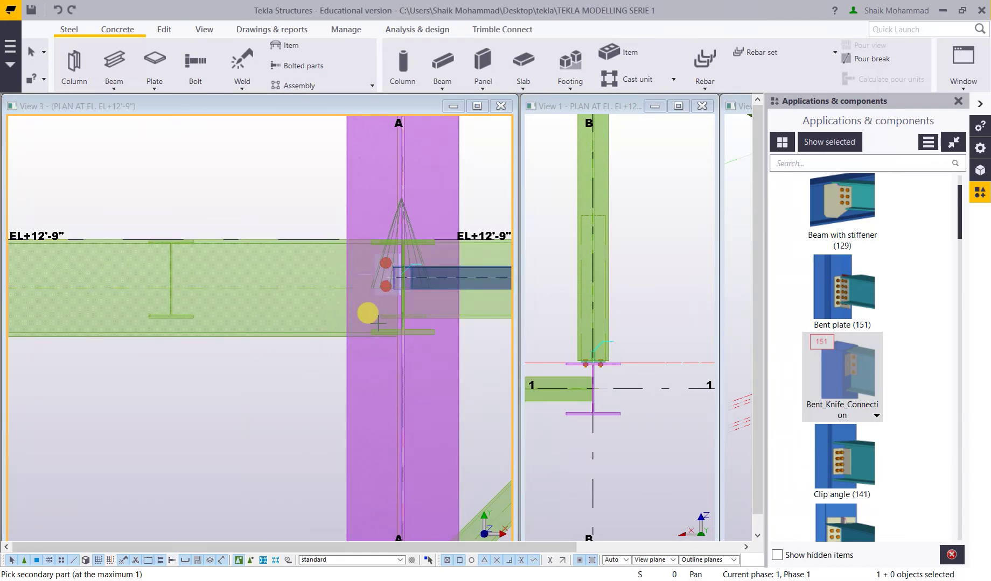
End the connection command and remove the trial bent knife connection at grid A.
{"action": "scroll", "coordinate": [320, 371], "scroll_direction": "up", "scroll_amount": 1}
{"action": "left_click", "coordinate": [320, 372]}
{"action": "key", "text": "Escape"}
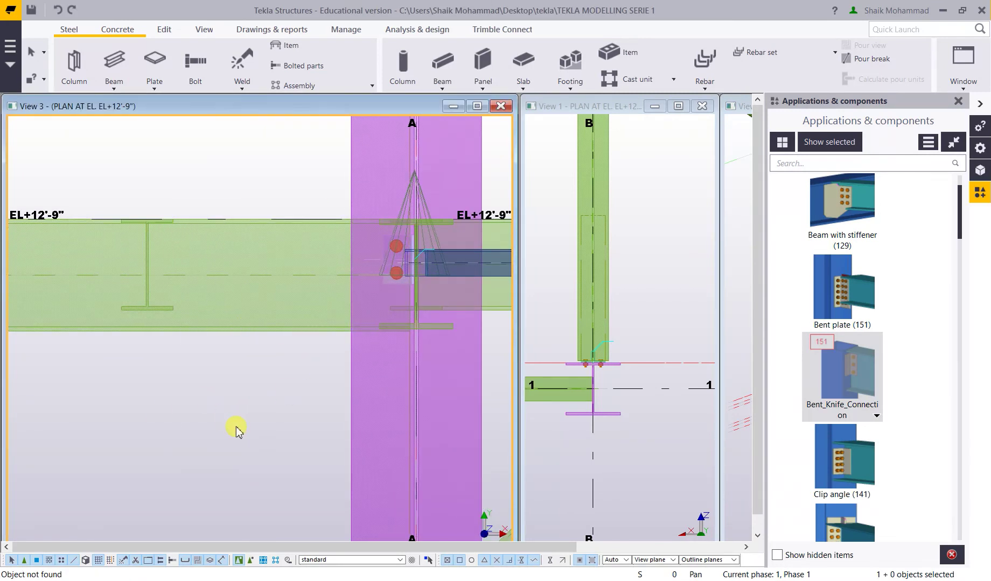
{"action": "left_click", "coordinate": [237, 431]}
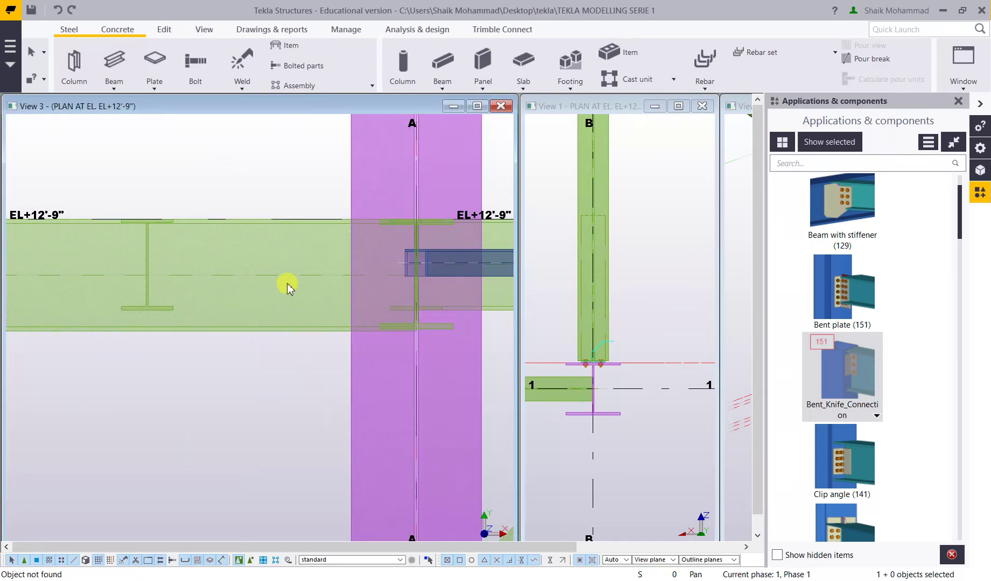
Return to the clip-angle connection at grid B in the elevation view and close the components catalog.
{"action": "scroll", "coordinate": [364, 306], "scroll_direction": "down", "scroll_amount": 3}
{"action": "scroll", "coordinate": [364, 306], "scroll_direction": "down", "scroll_amount": 4}
{"action": "middle_click_drag", "start_coordinate": [132, 336], "coordinate": [227, 360]}
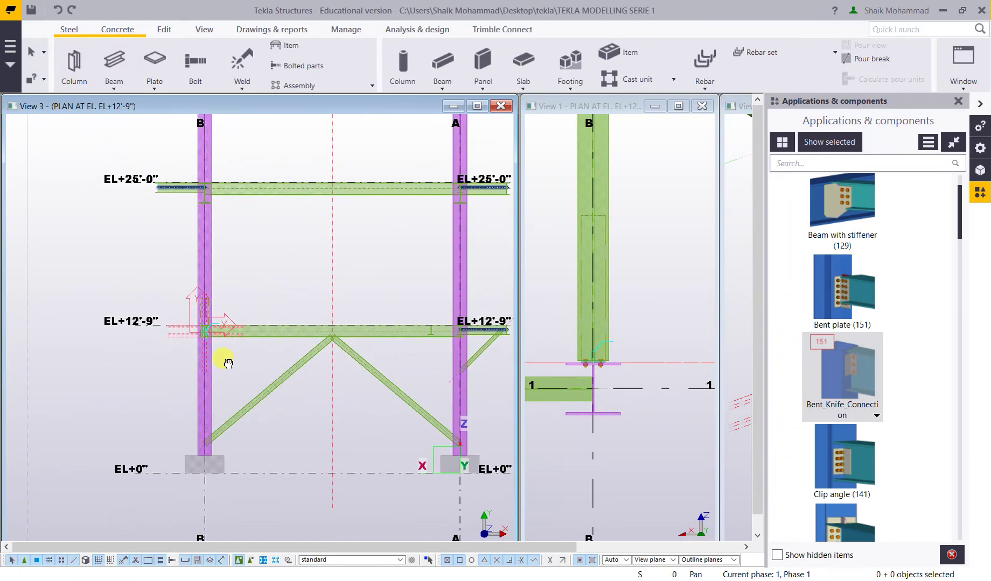
{"action": "scroll", "coordinate": [223, 350], "scroll_direction": "up", "scroll_amount": 3}
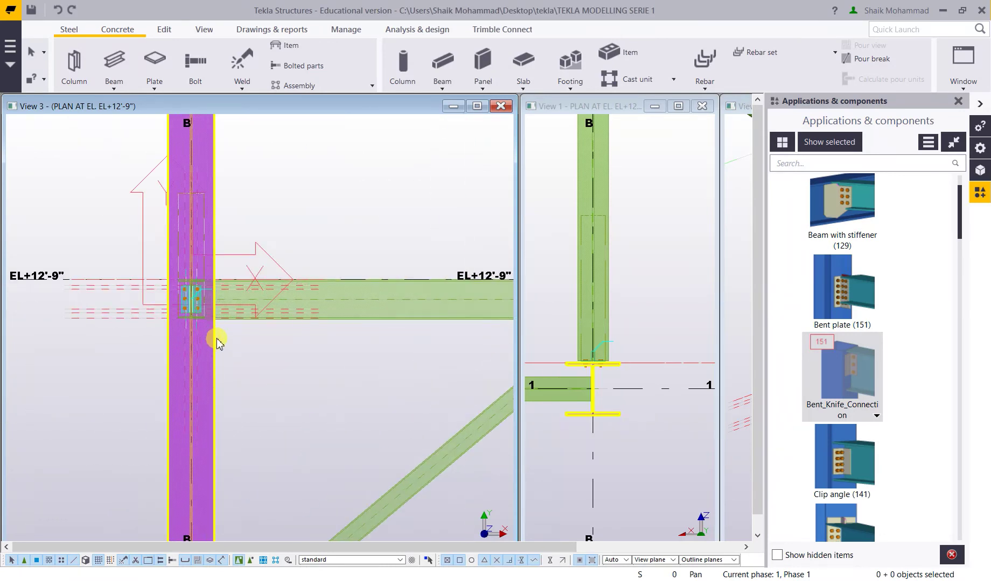
{"action": "left_click", "coordinate": [958, 101]}
{"action": "scroll", "coordinate": [663, 288], "scroll_direction": "down", "scroll_amount": 2}
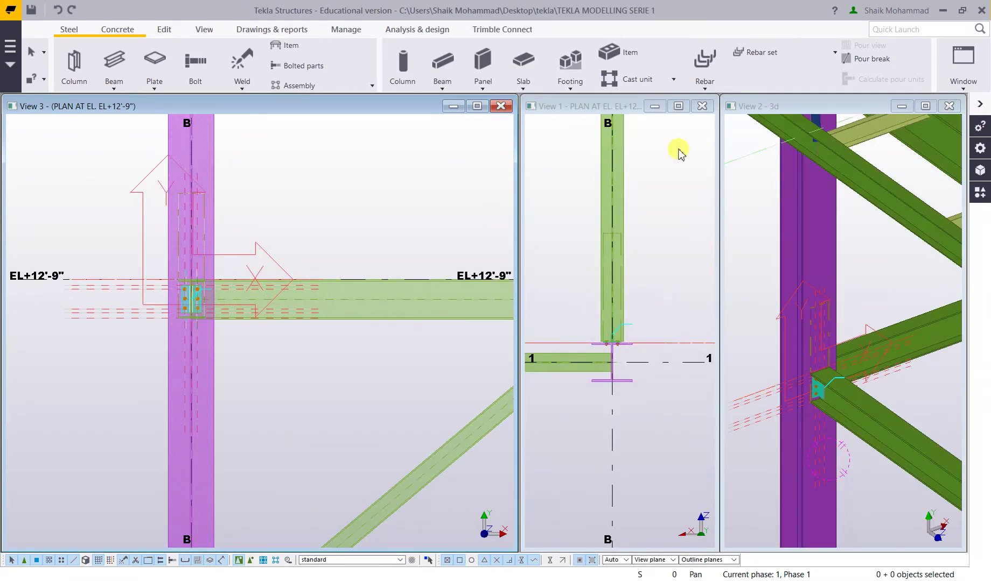
Switch to the closing slide of SERIES - 1.pptx in PowerPoint and deselect its subtitle text box.
{"action": "left_click", "coordinate": [314, 218]}
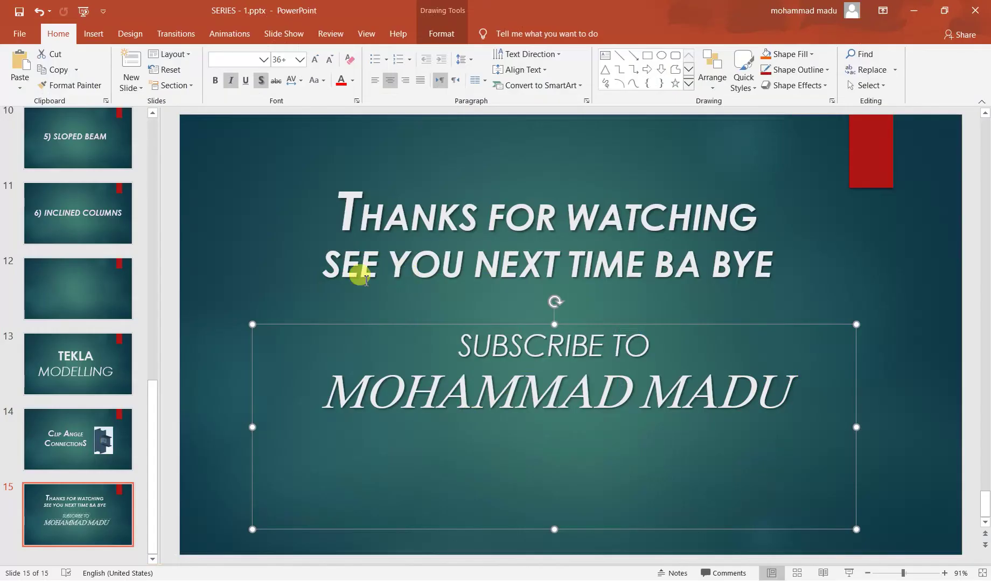
{"action": "left_click", "coordinate": [261, 276]}
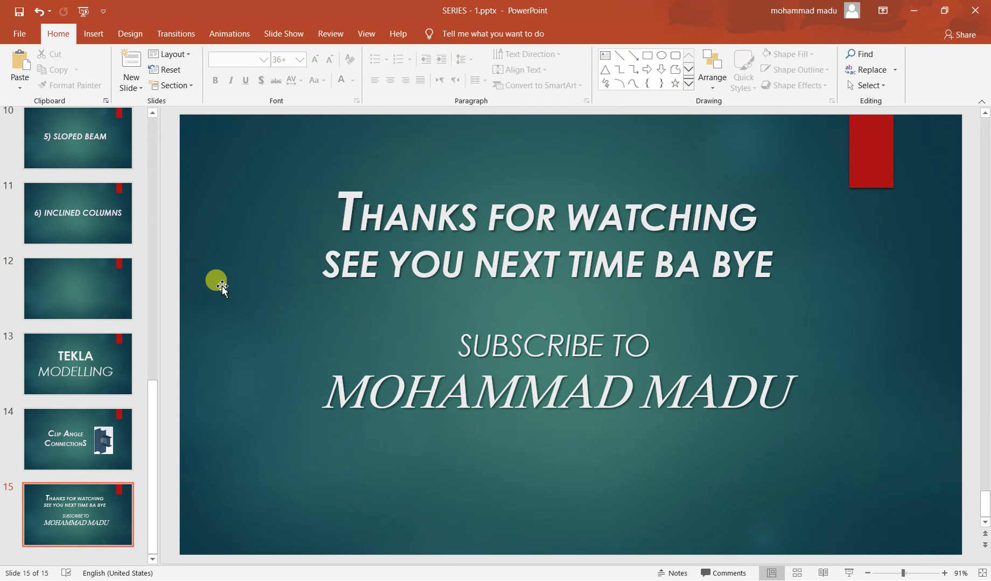